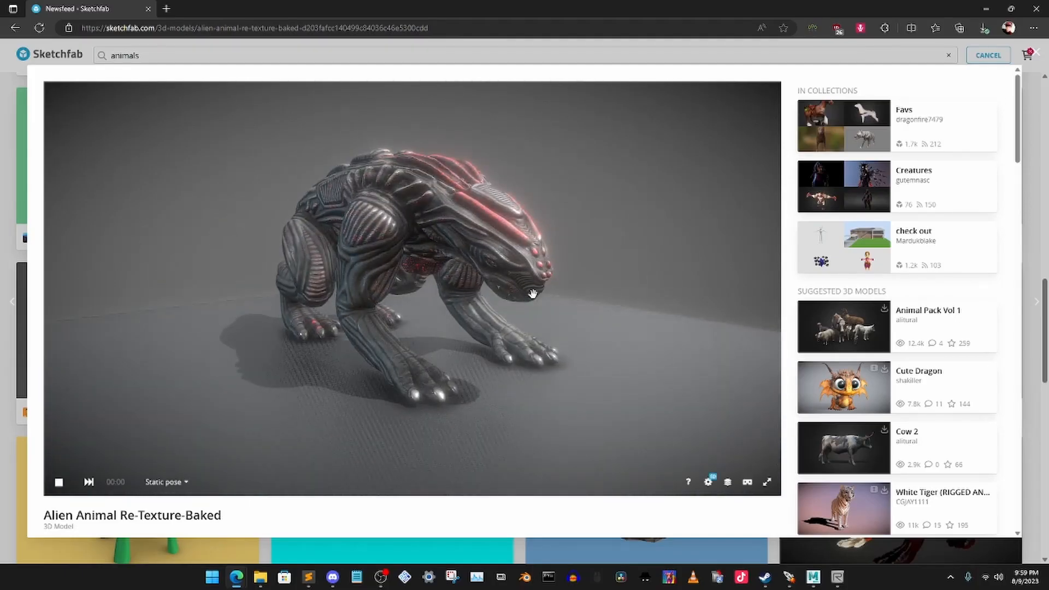
# Step: Examine the Alien Animal Re-Texture-Baked model from its side on Sketchfab and switch to Maya
pyautogui.moveTo(546, 306); pyautogui.dragTo(520, 305)
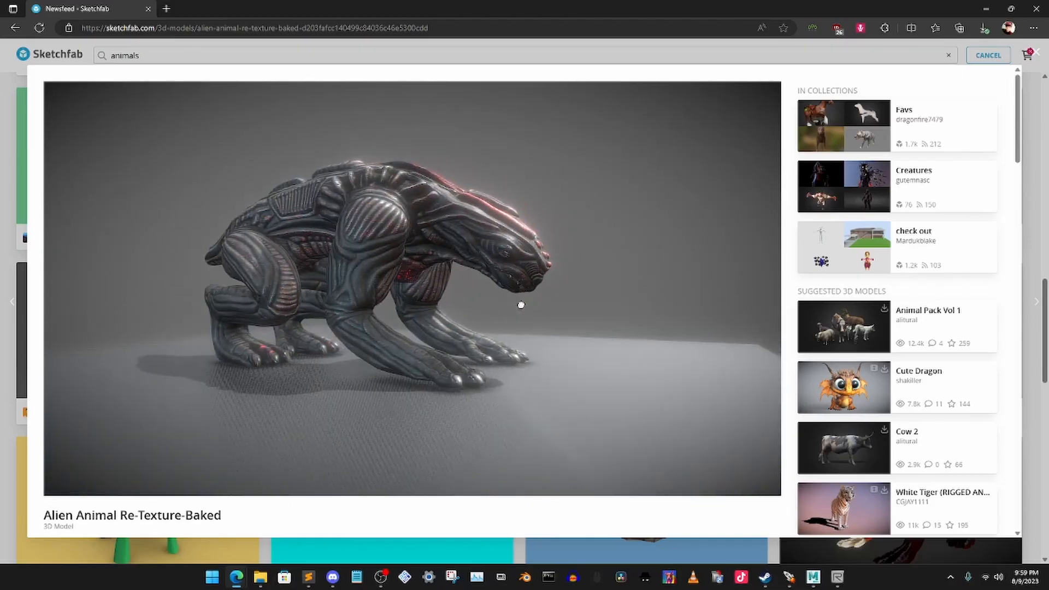
pyautogui.click(986, 9)
pyautogui.click(813, 577)
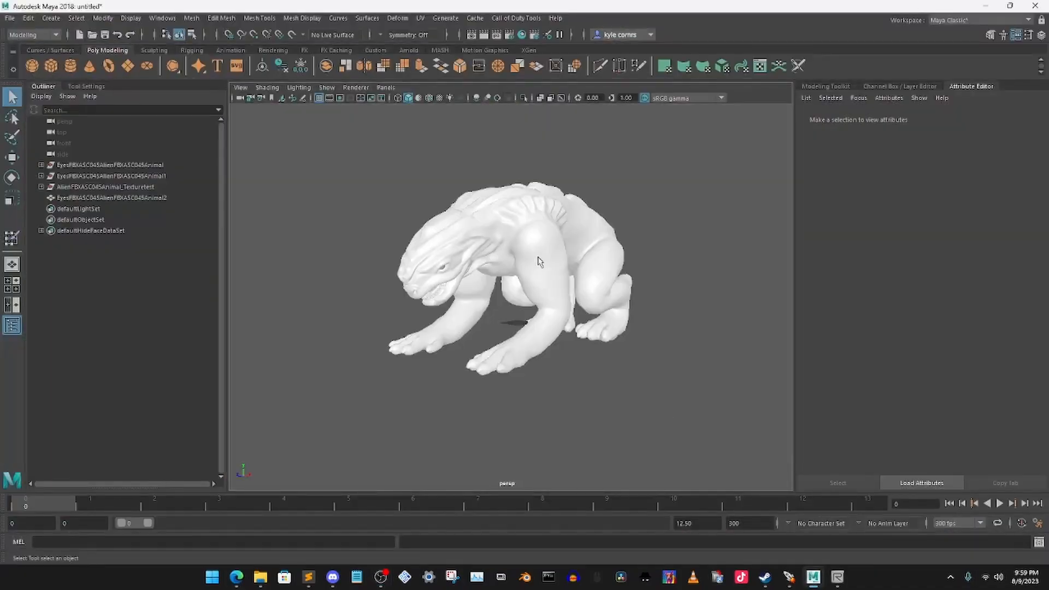
# Step: Look through the Maya files in the custom_zombie_dog folder, pick out deer_dog, and return to the Maya scene
pyautogui.click(260, 577)
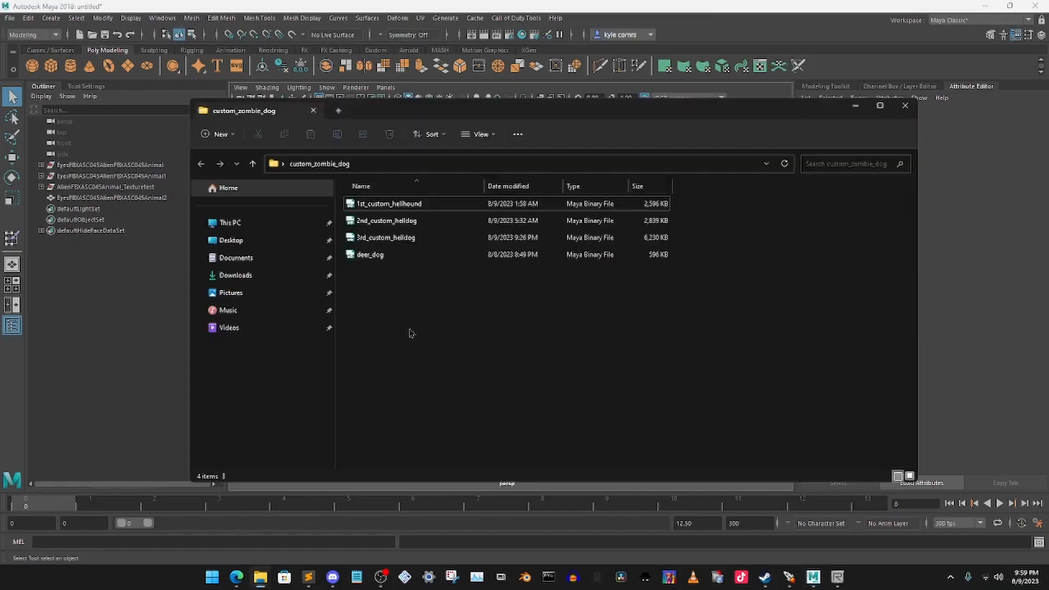
pyautogui.click(405, 255)
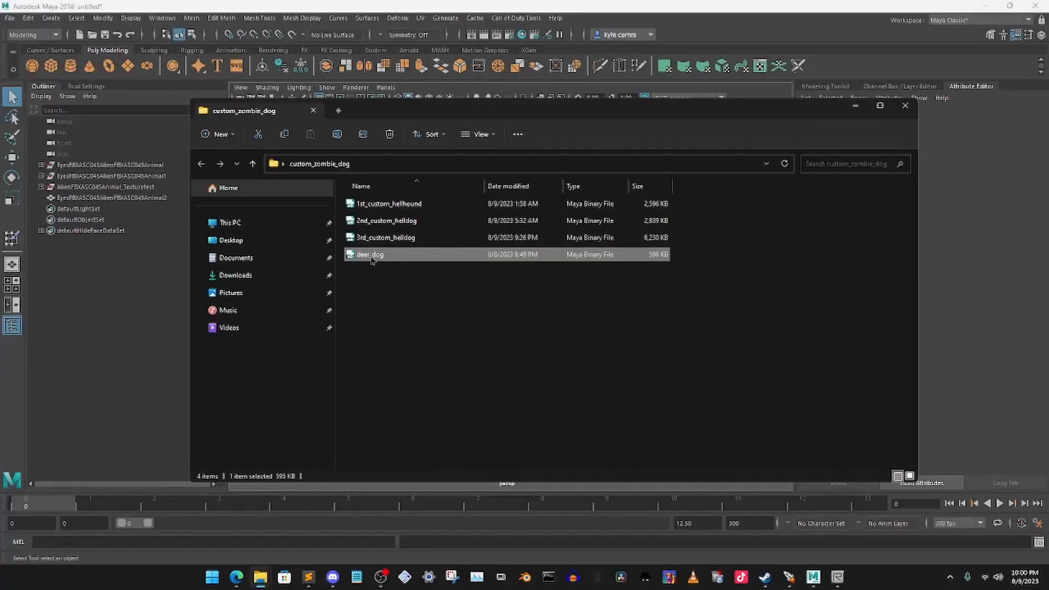
pyautogui.click(856, 106)
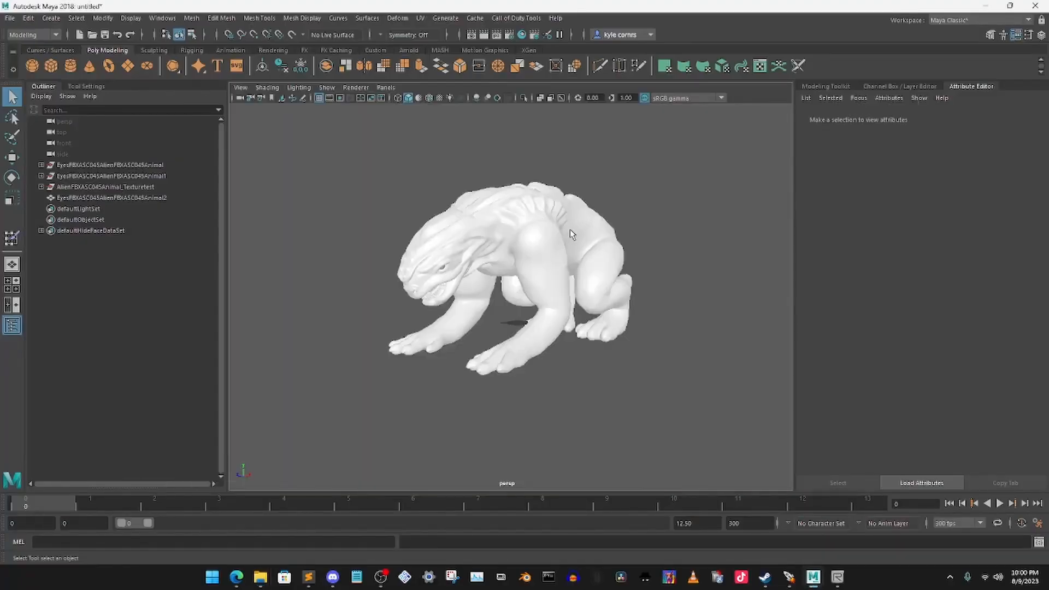
# Step: Examine the alien animal model with its textures shown, and return the viewport to untextured shading
pyautogui.keyDown('alt'); pyautogui.moveTo(572, 235); pyautogui.dragTo(537, 198); pyautogui.keyUp('alt')
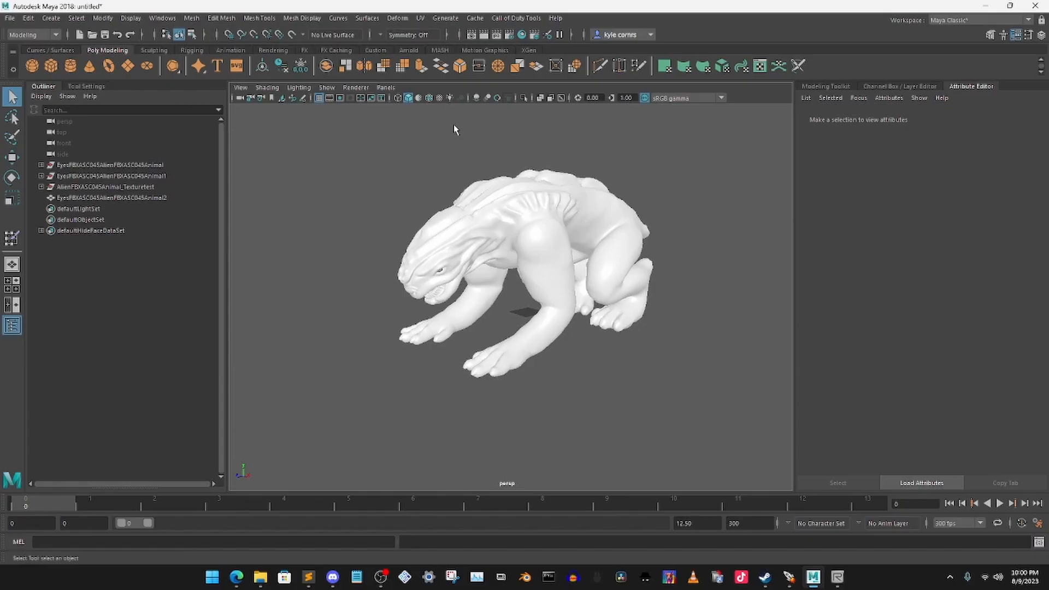
pyautogui.click(440, 98)
pyautogui.keyDown('alt'); pyautogui.moveTo(568, 251); pyautogui.dragTo(590, 241); pyautogui.keyUp('alt')
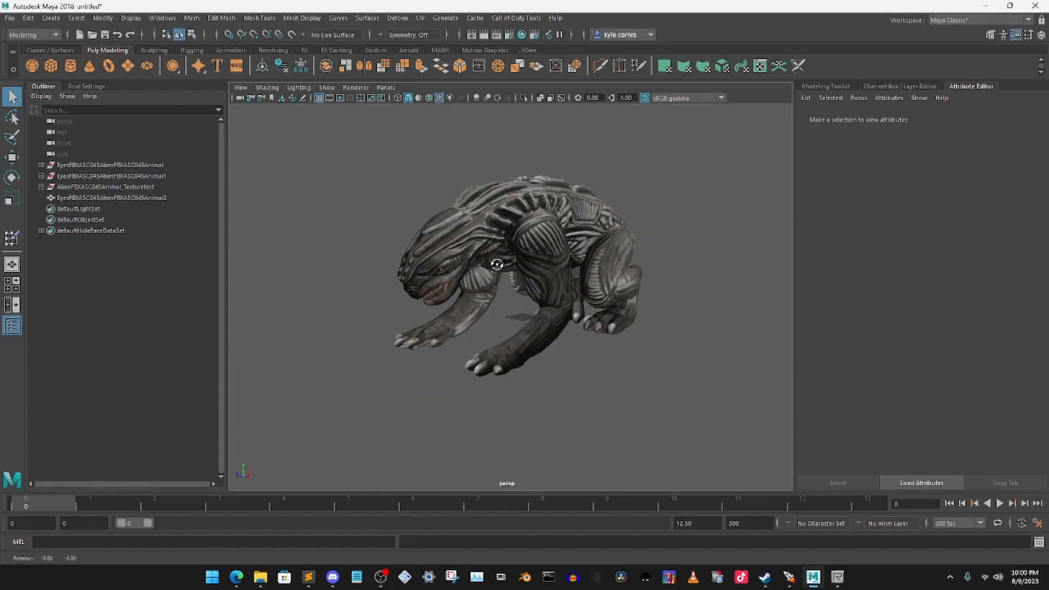
pyautogui.click(440, 99)
pyautogui.keyDown('alt'); pyautogui.moveTo(475, 236); pyautogui.dragTo(479, 236); pyautogui.keyUp('alt')
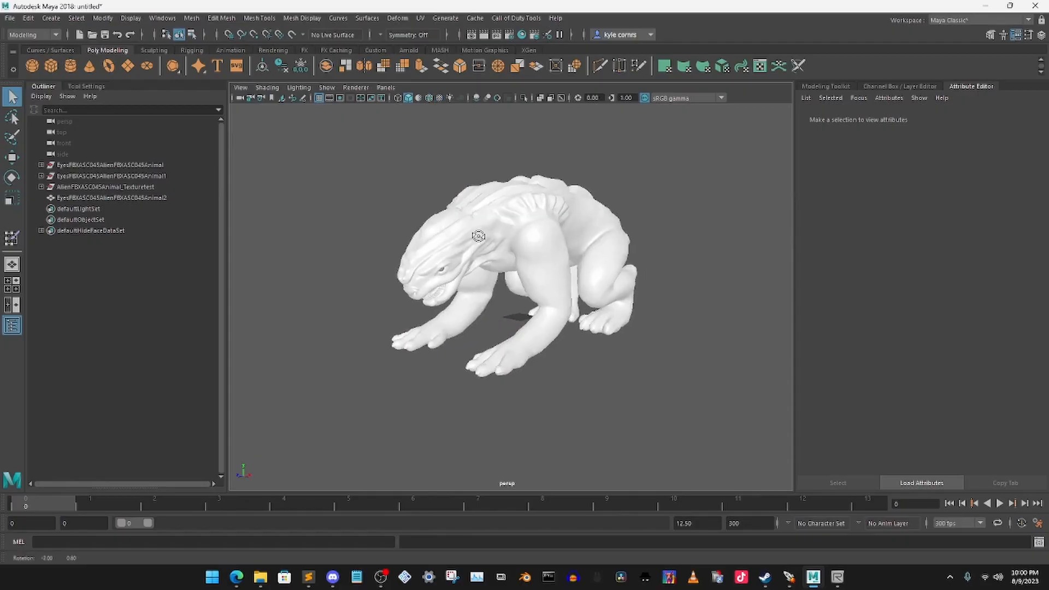
# Step: Import the deer_dog file from the custom_zombie_dog folder into the scene and display all models with the default material
pyautogui.moveTo(261, 577)
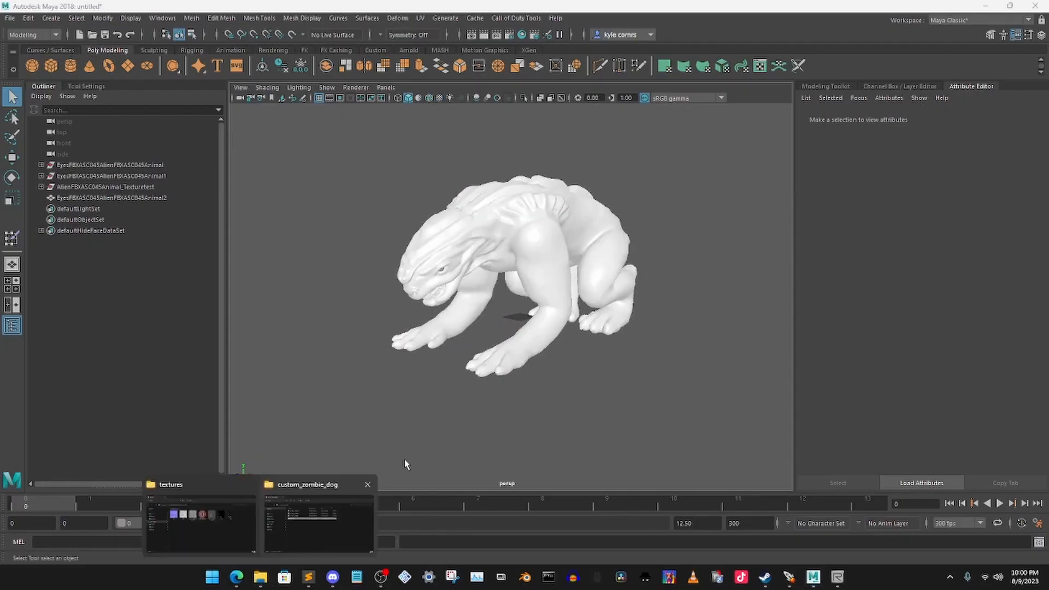
pyautogui.click(306, 522)
pyautogui.moveTo(465, 109); pyautogui.dragTo(874, 107)
pyautogui.moveTo(780, 252)
pyautogui.mouseDown()
pyautogui.moveTo(819, 350)
pyautogui.moveTo(367, 363)
pyautogui.moveTo(444, 368)
pyautogui.mouseUp()
pyautogui.click(391, 373)
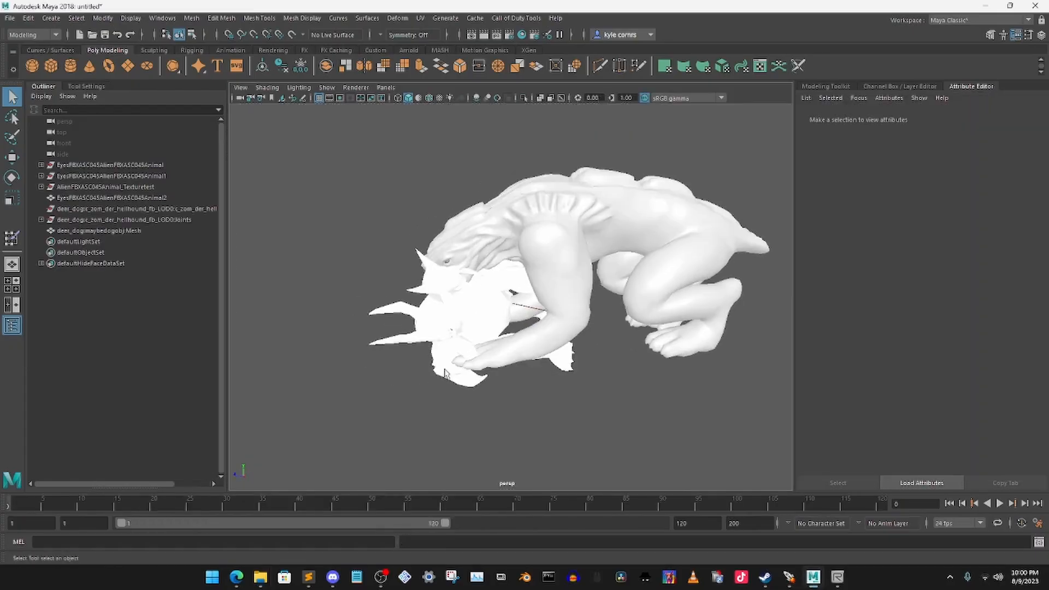
pyautogui.click(419, 100)
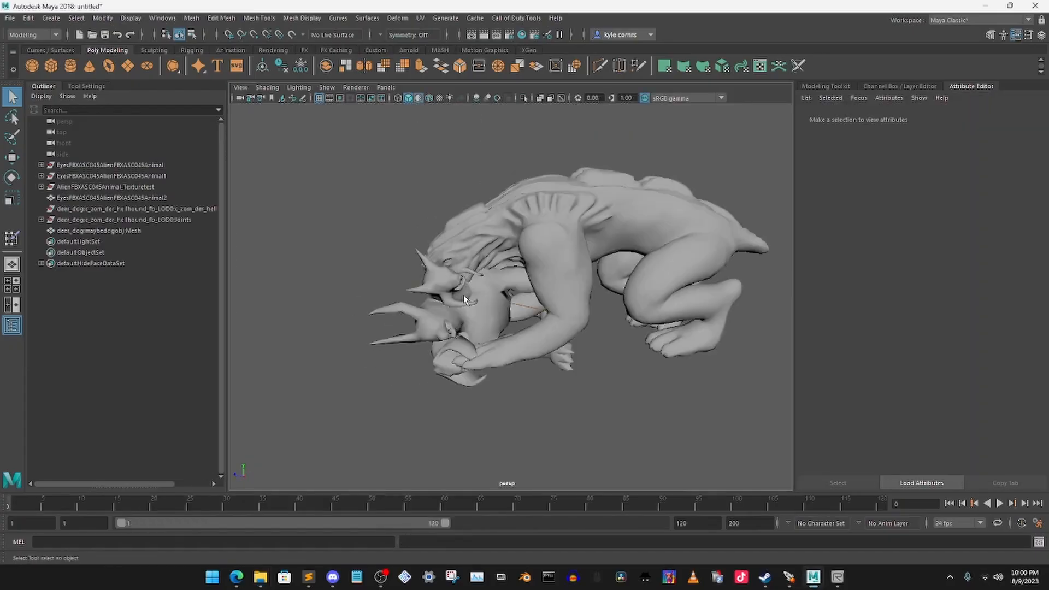
pyautogui.keyDown('alt'); pyautogui.moveTo(526, 294); pyautogui.dragTo(503, 339); pyautogui.keyUp('alt')
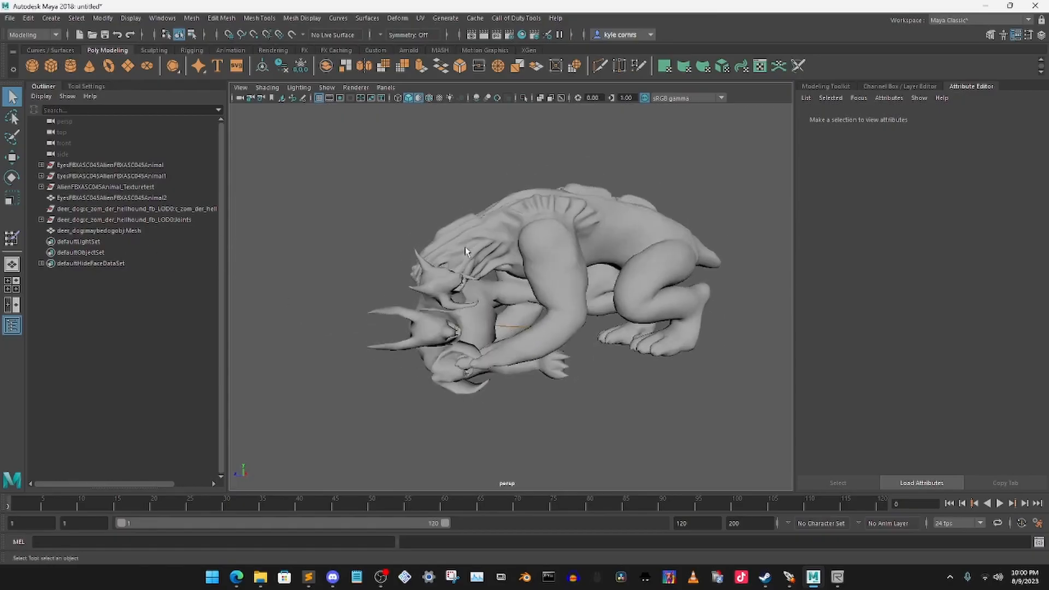
pyautogui.click(664, 241)
pyautogui.keyDown('alt'); pyautogui.moveTo(572, 302); pyautogui.dragTo(572, 306); pyautogui.keyUp('alt')
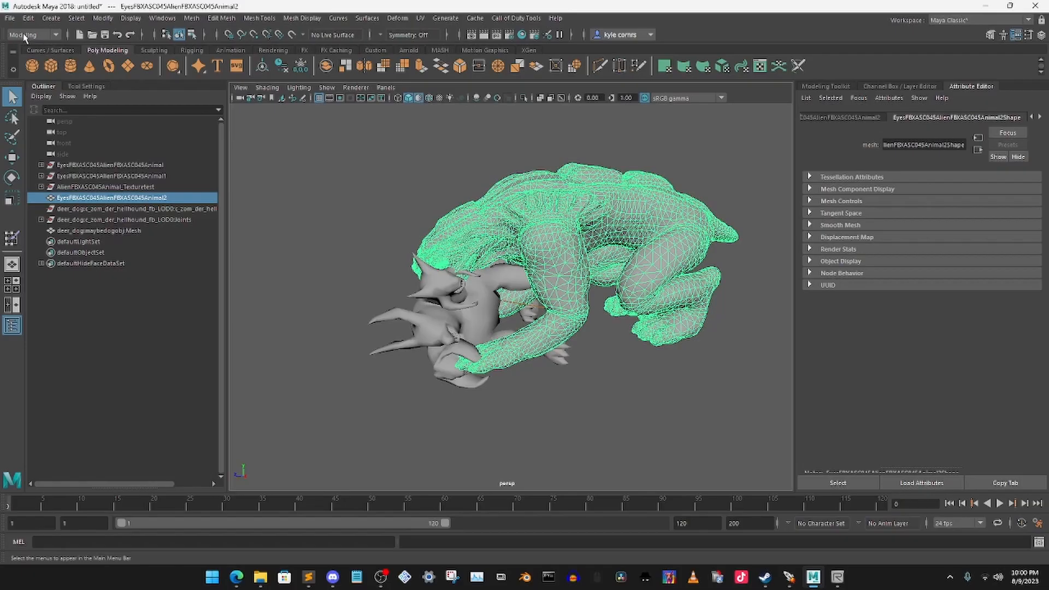
pyautogui.click(191, 18)
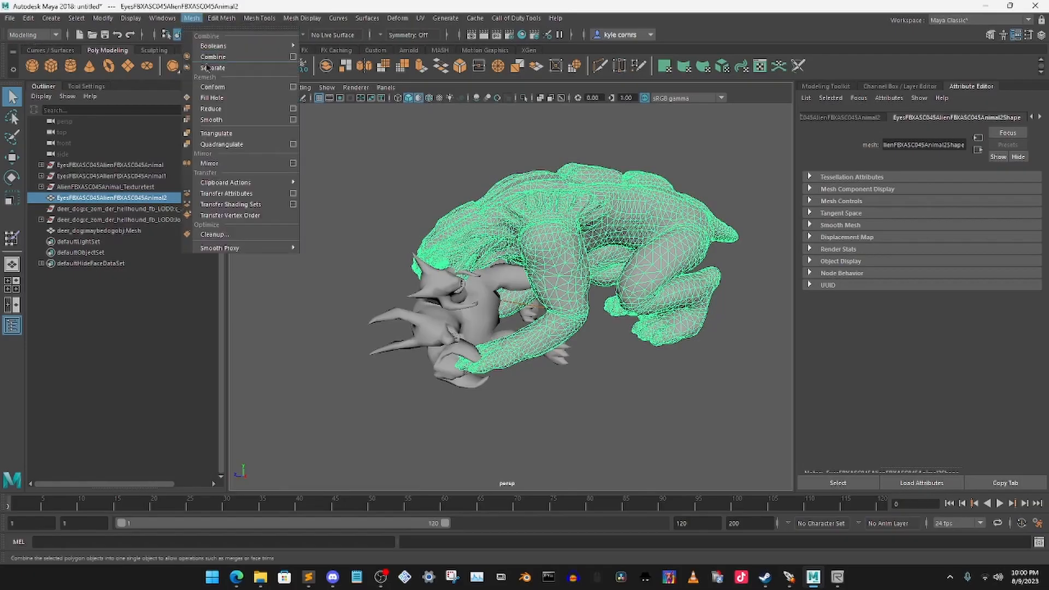
pyautogui.click(374, 158)
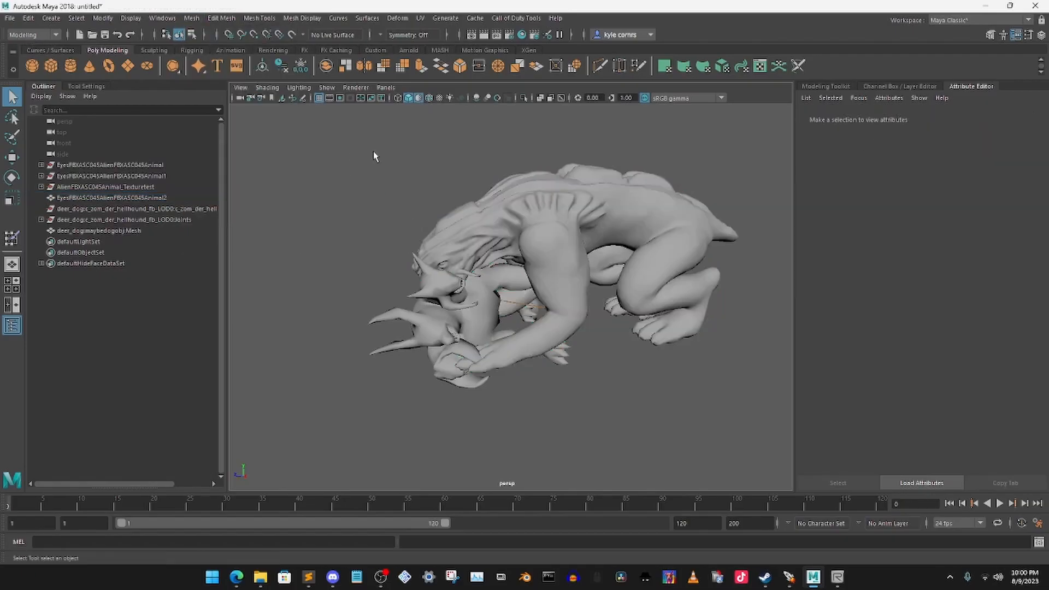
pyautogui.moveTo(349, 142); pyautogui.dragTo(660, 354)
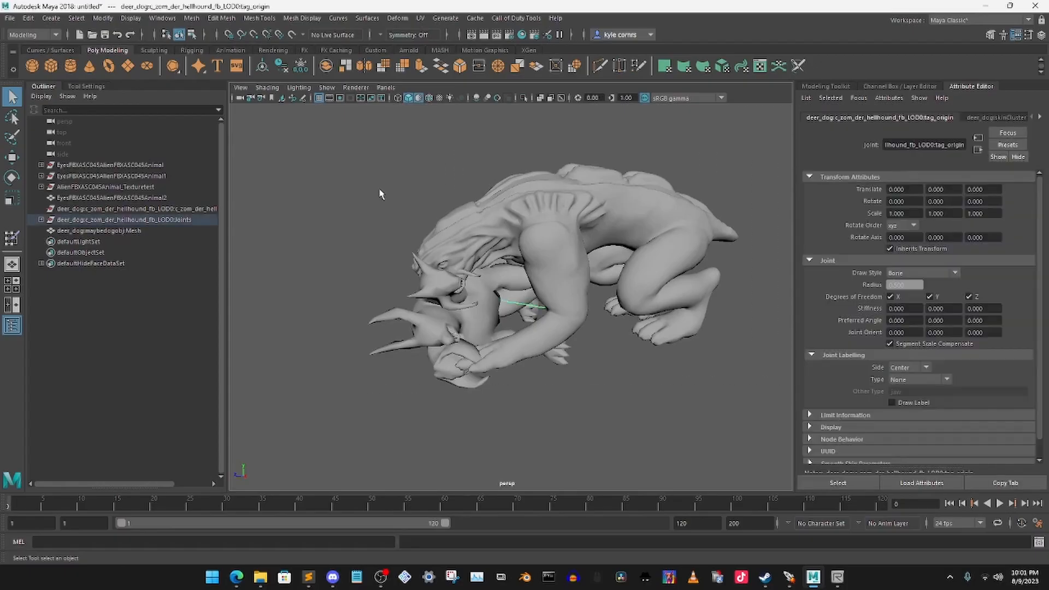
pyautogui.click(407, 202)
# Step: Rotate the alien animal mesh so it stands upright and faces the same direction as the imported deer dog
pyautogui.click(667, 211)
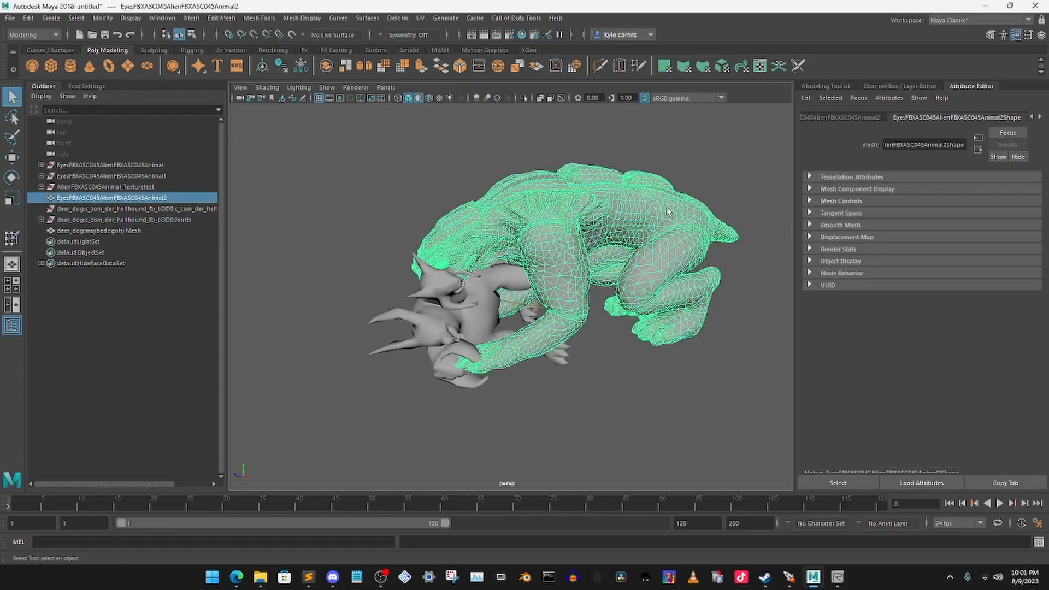
pyautogui.click(11, 177)
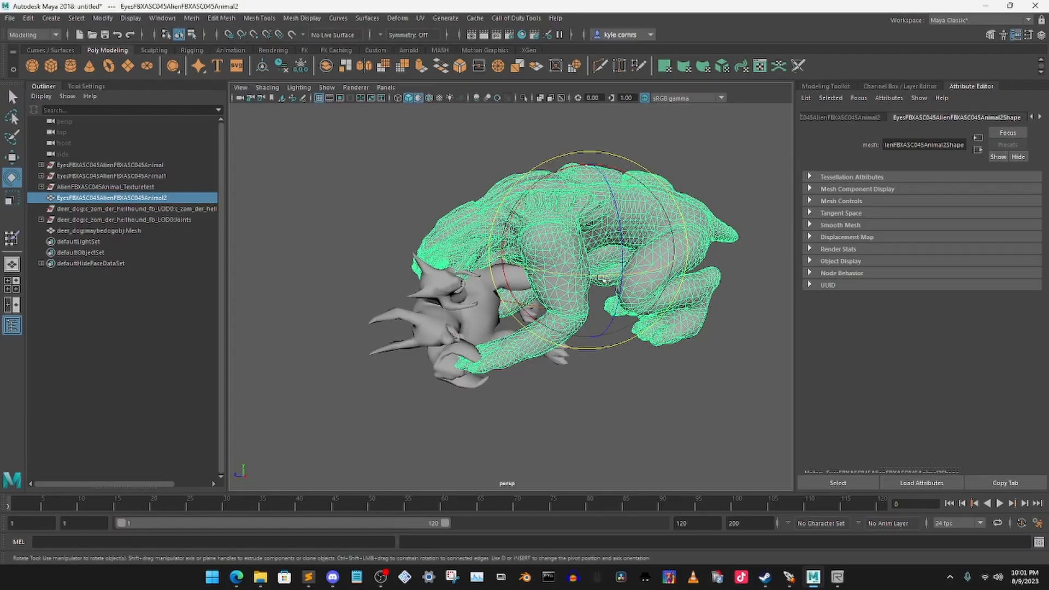
pyautogui.moveTo(571, 280); pyautogui.dragTo(546, 274)
pyautogui.moveTo(610, 301); pyautogui.dragTo(592, 202)
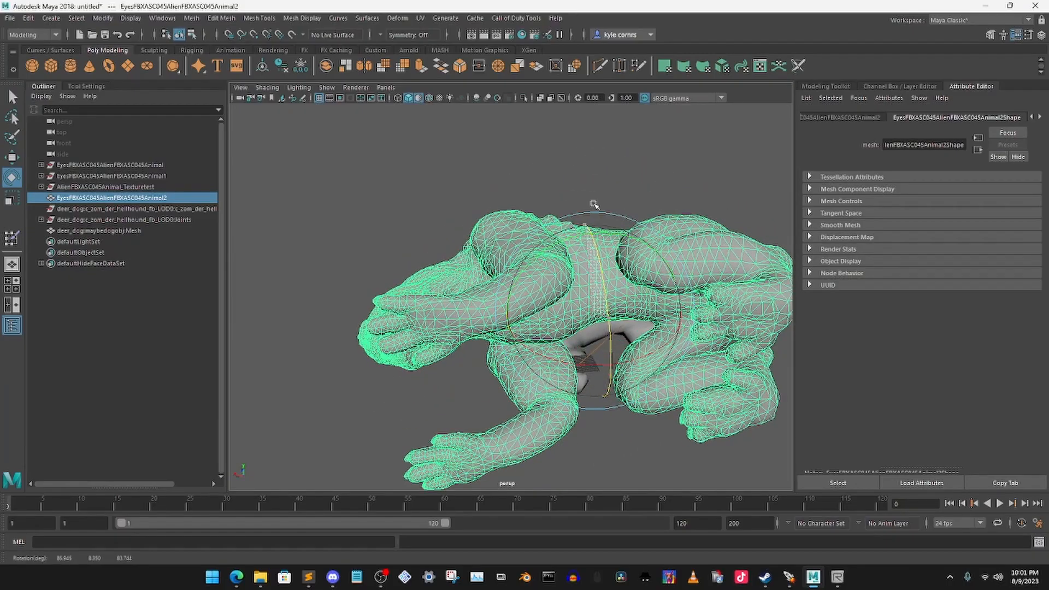
pyautogui.scroll(-3, 570, 242)
pyautogui.keyDown('alt'); pyautogui.moveTo(570, 242); pyautogui.dragTo(569, 339); pyautogui.keyUp('alt')
pyautogui.scroll(-4, 595, 312)
pyautogui.moveTo(547, 347); pyautogui.dragTo(541, 307)
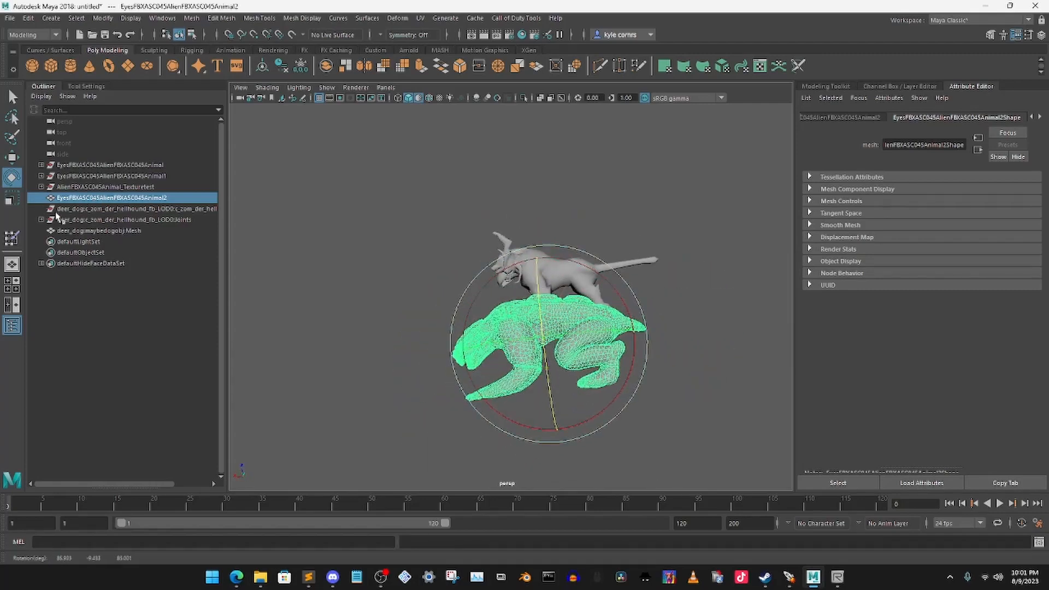
# Step: Move the alien animal mesh straight up until it overlaps the deer dog's body
pyautogui.click(12, 158)
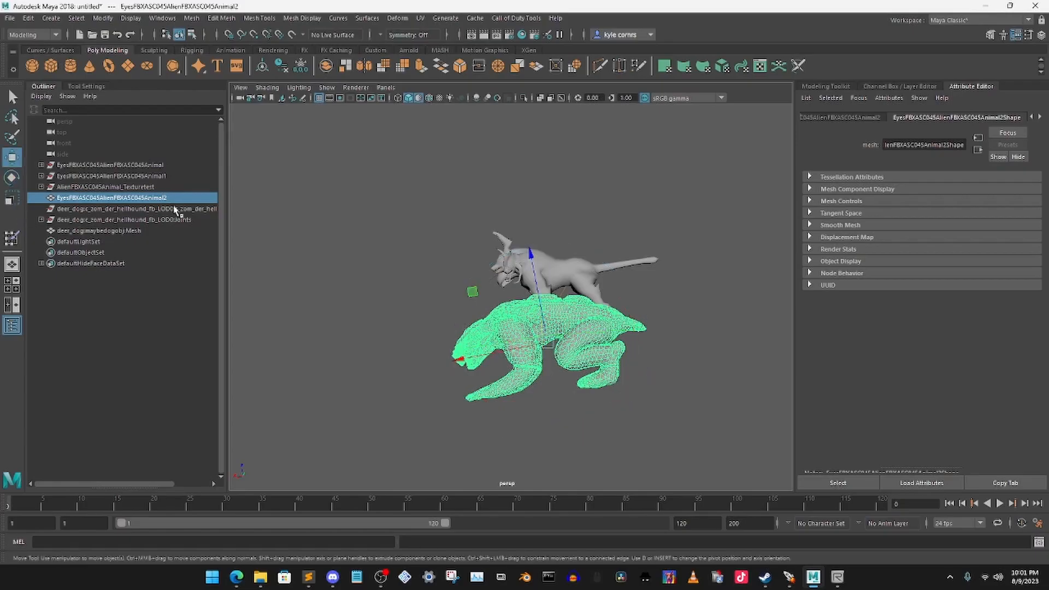
pyautogui.moveTo(546, 317); pyautogui.dragTo(539, 259)
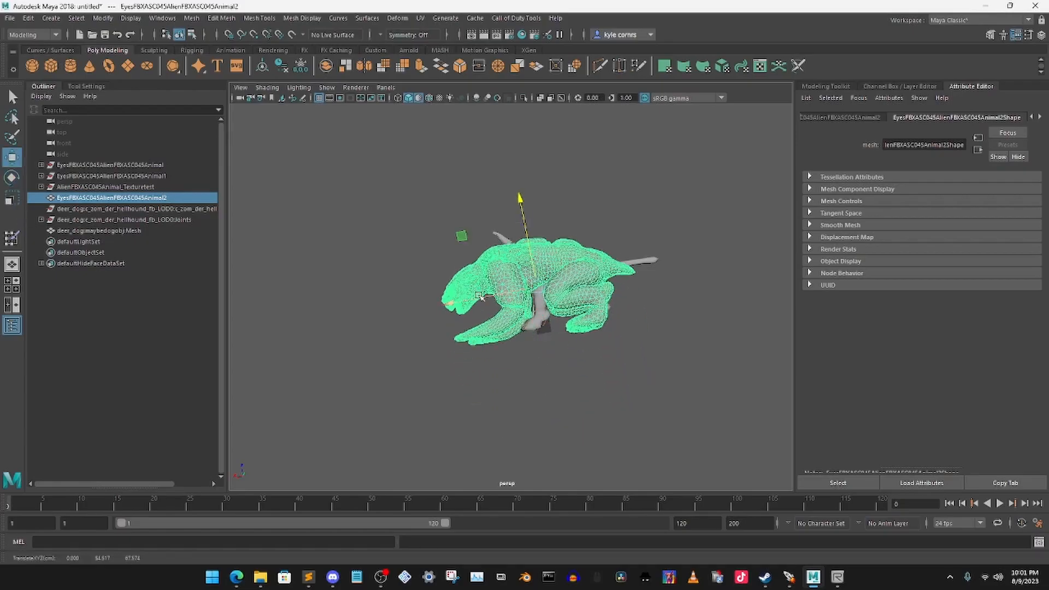
pyautogui.click(462, 235)
pyautogui.keyDown('alt'); pyautogui.moveTo(529, 307); pyautogui.dragTo(558, 309); pyautogui.keyUp('alt')
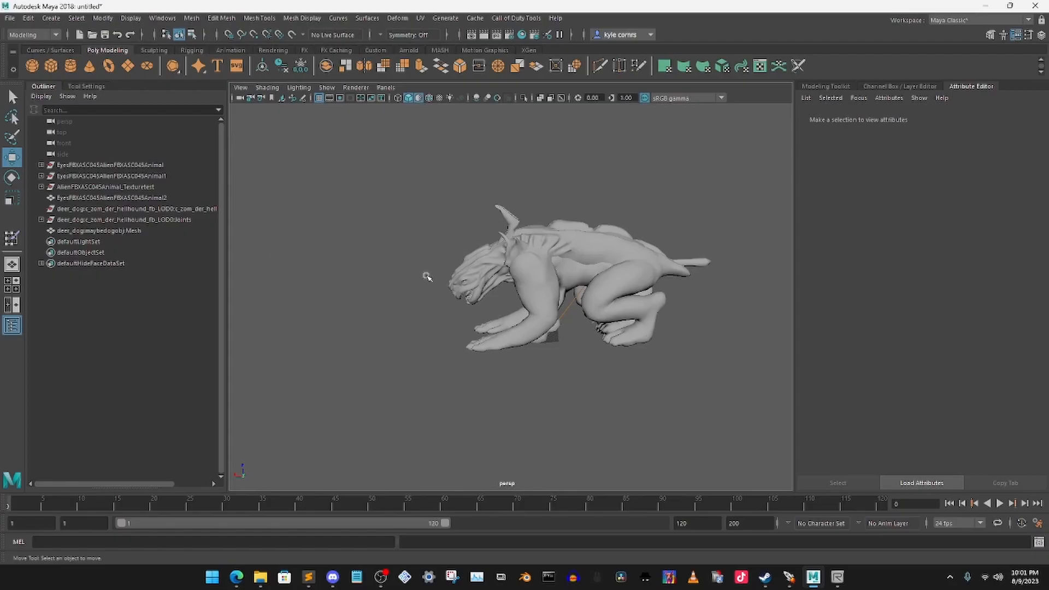
# Step: Rename the alien animal mesh as alien_helldog
pyautogui.click(604, 290)
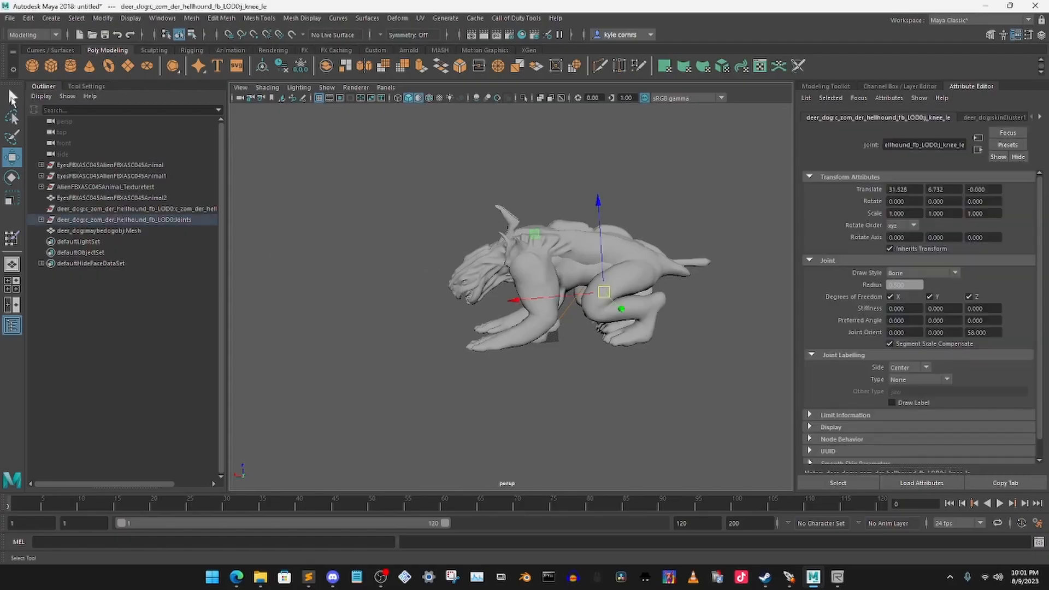
pyautogui.press('q')
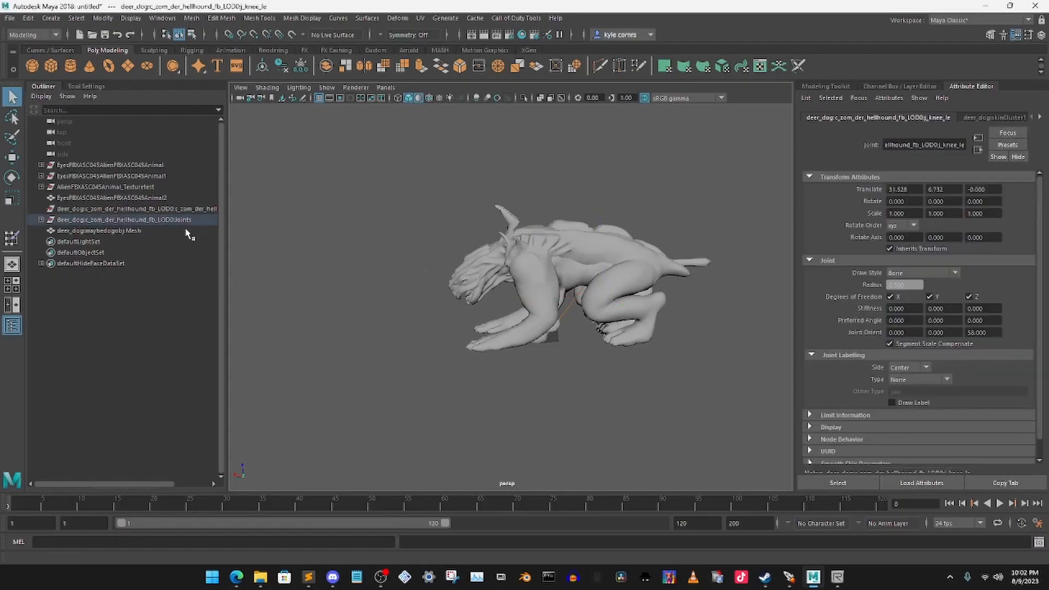
pyautogui.click(94, 198)
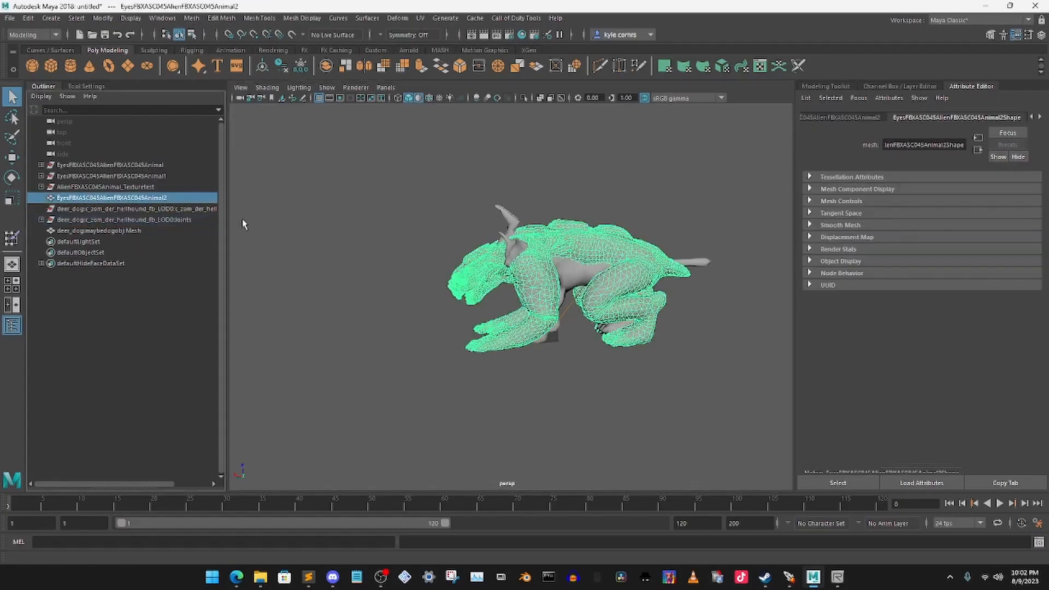
pyautogui.doubleClick(123, 200)
pyautogui.click(183, 198)
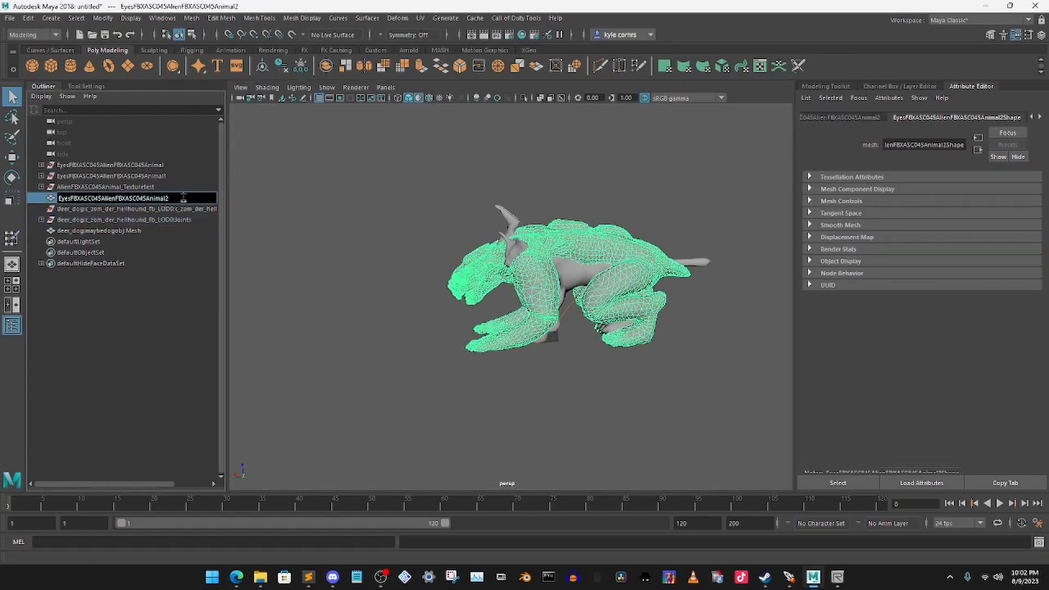
pyautogui.moveTo(189, 199); pyautogui.dragTo(50, 201)
pyautogui.press('BackSpace')
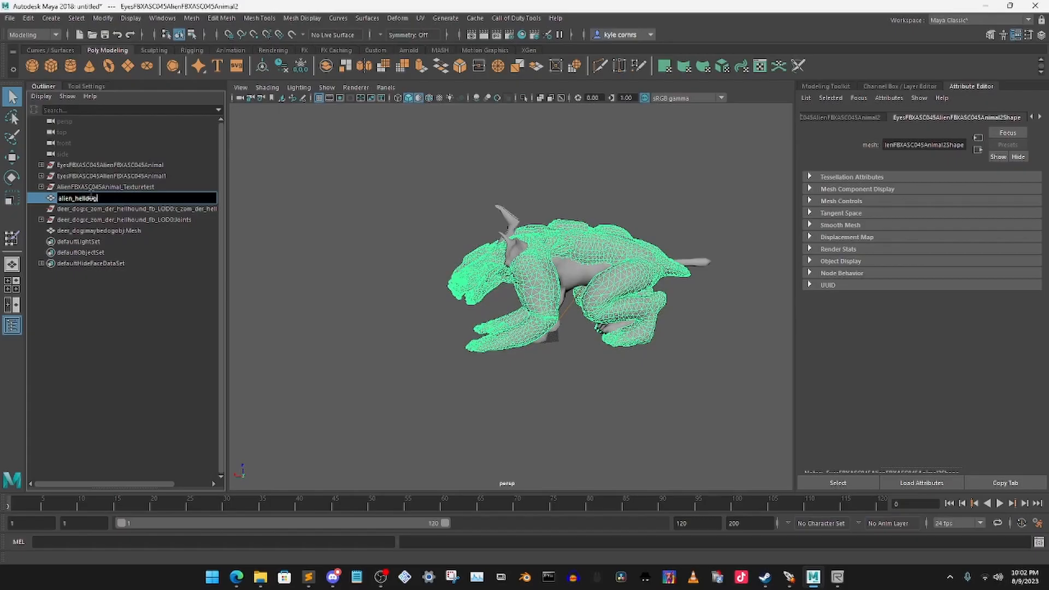
pyautogui.press('Return')
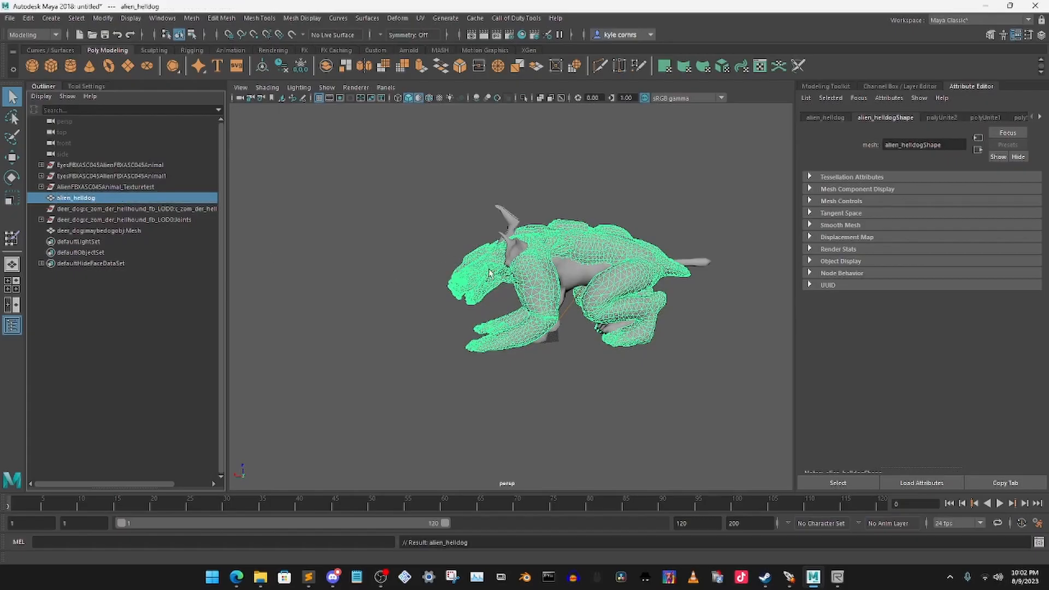
# Step: Hide the alien_helldog mesh so only the deer dog is shown in the viewport
pyautogui.hotkey('ctrl', 'h')
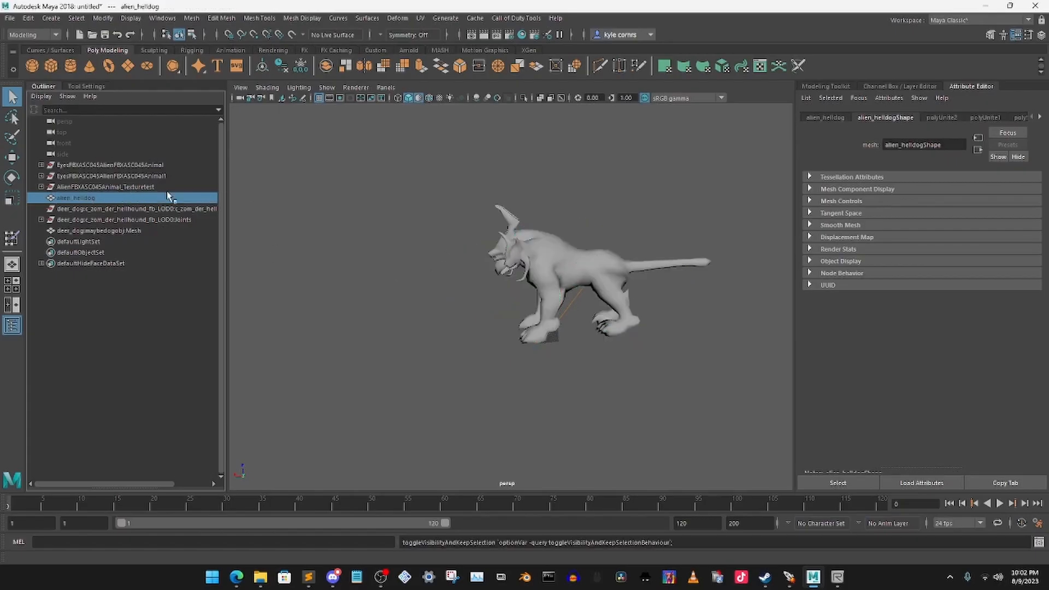
pyautogui.click(421, 234)
pyautogui.keyDown('alt'); pyautogui.moveTo(510, 294); pyautogui.dragTo(565, 273); pyautogui.keyUp('alt')
pyautogui.scroll(3, 565, 272)
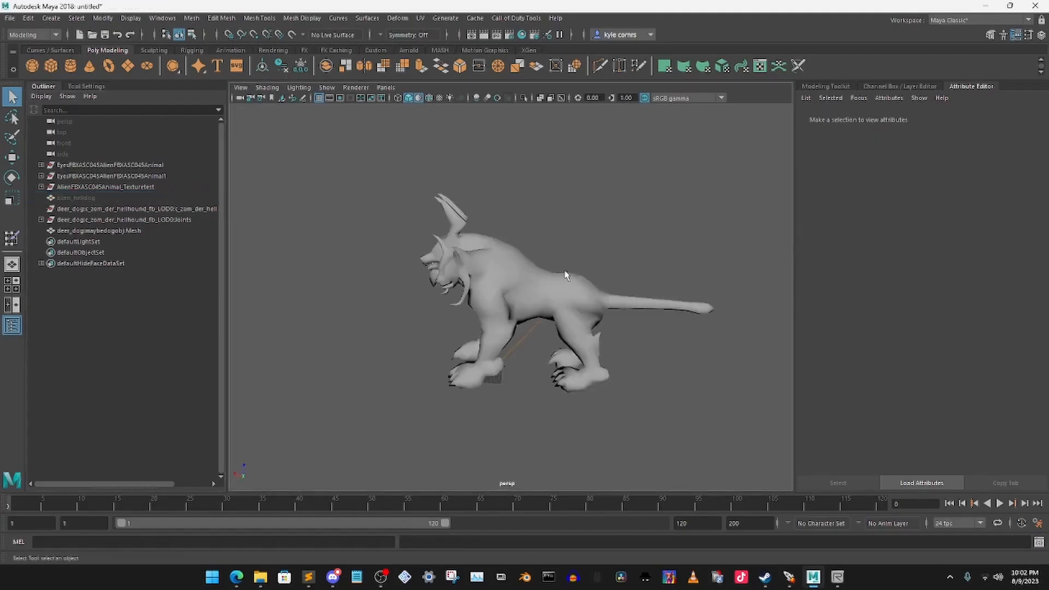
# Step: Try textured display on the deer dog and restore the default material shading
pyautogui.click(440, 98)
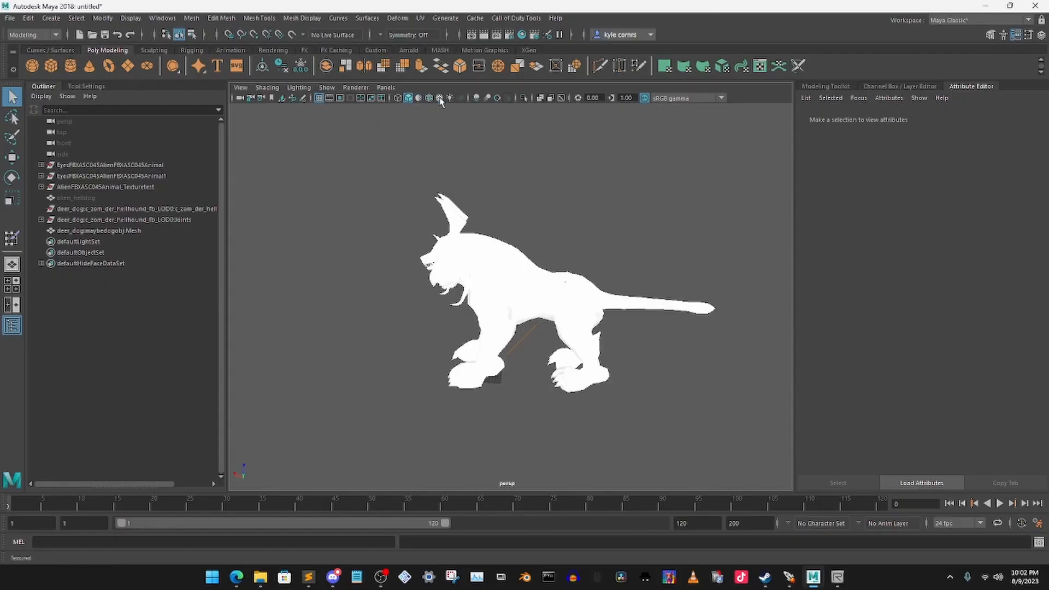
pyautogui.keyDown('alt'); pyautogui.moveTo(517, 291); pyautogui.dragTo(545, 286); pyautogui.keyUp('alt')
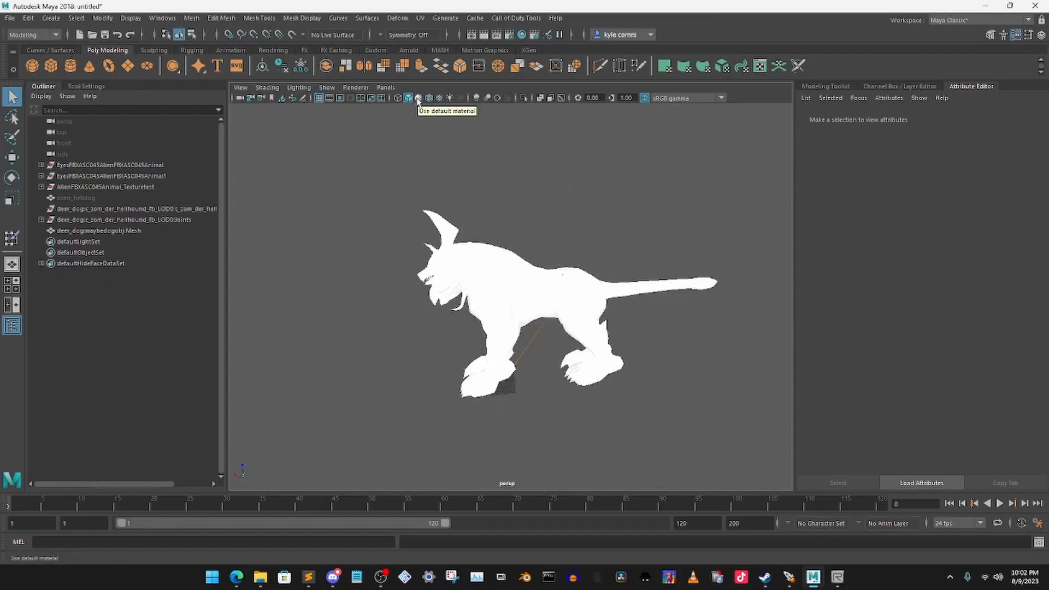
pyautogui.click(419, 99)
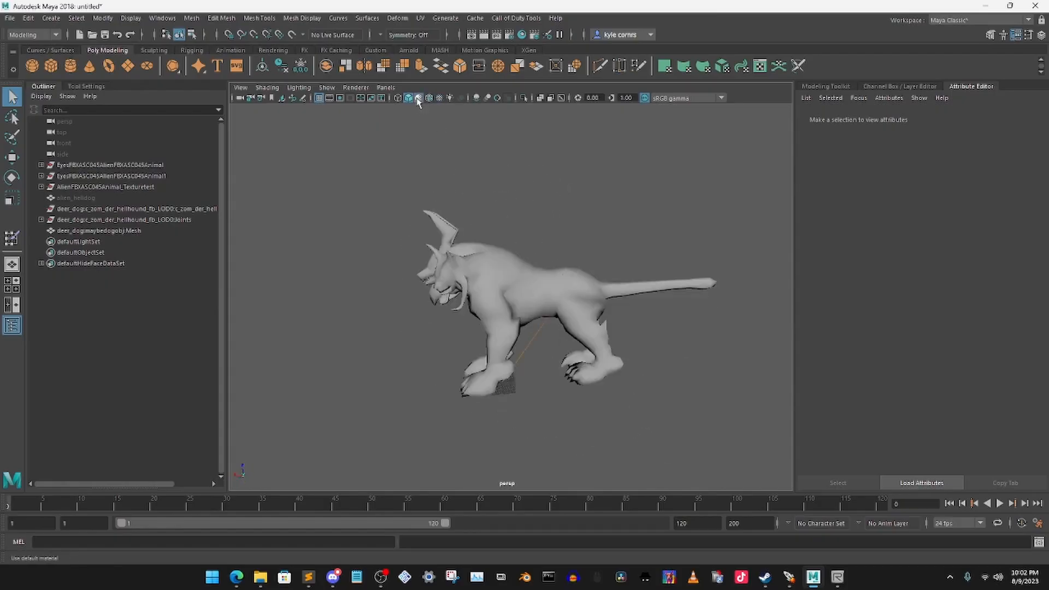
# Step: Display the joints in X-ray and unbind the skin of the deer dog mesh from the whole hellhound joint hierarchy
pyautogui.click(280, 89)
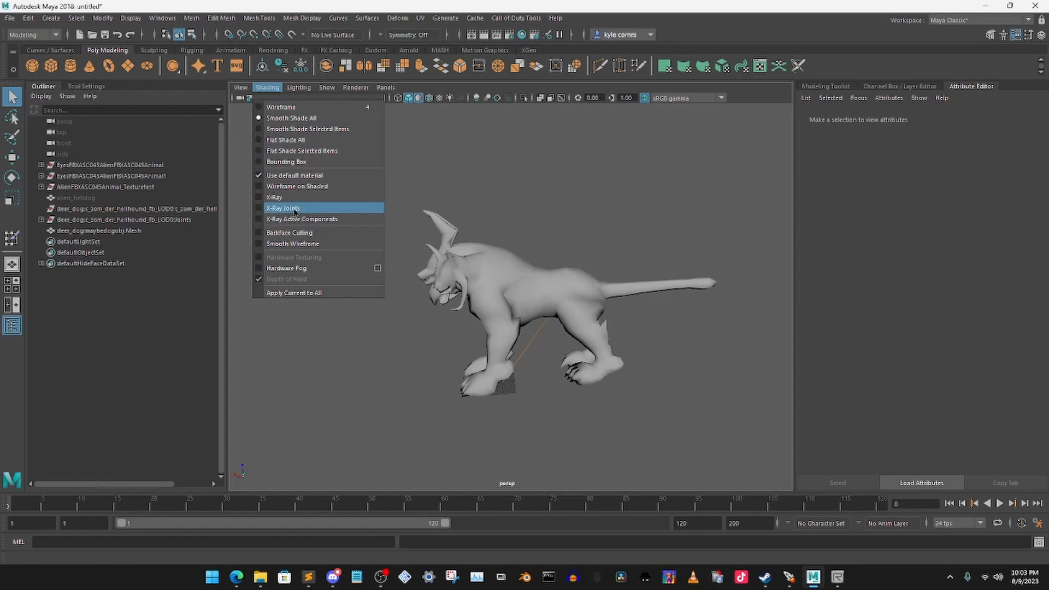
pyautogui.click(305, 210)
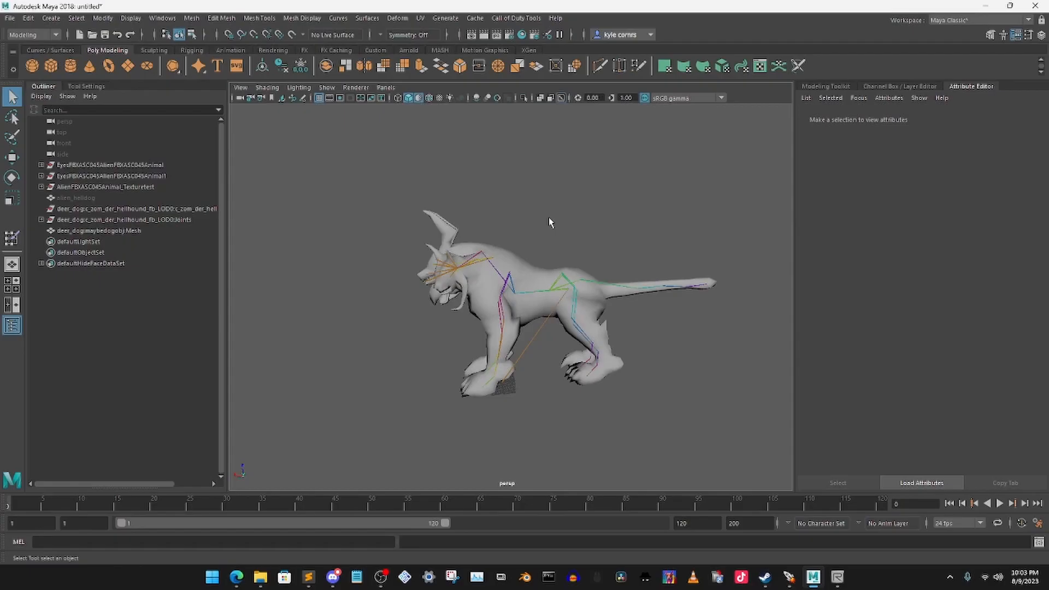
pyautogui.moveTo(323, 192); pyautogui.dragTo(707, 431)
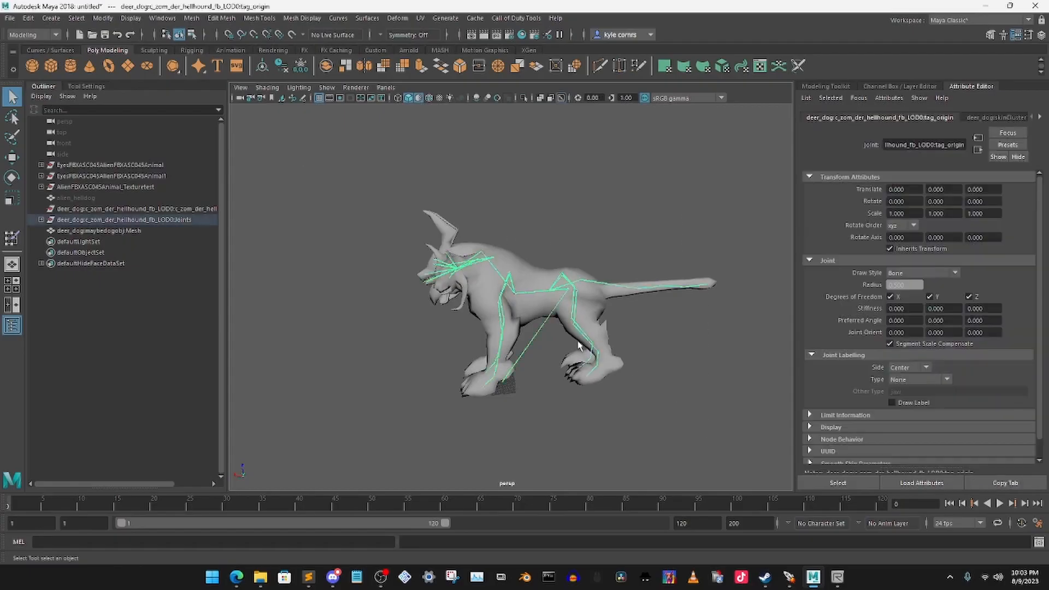
pyautogui.click(89, 232)
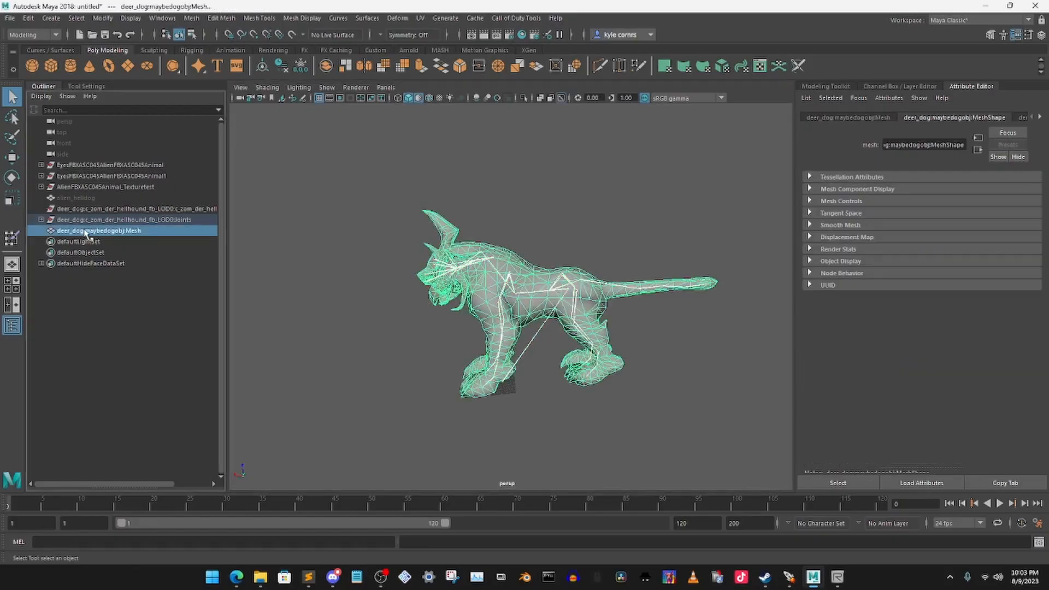
pyautogui.click(75, 18)
pyautogui.click(82, 64)
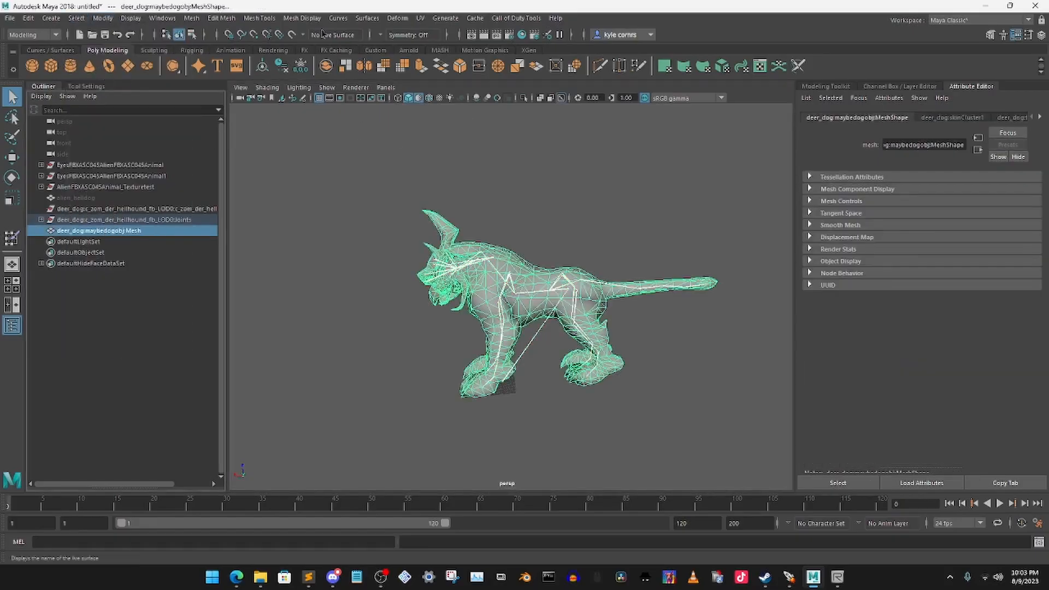
pyautogui.click(43, 36)
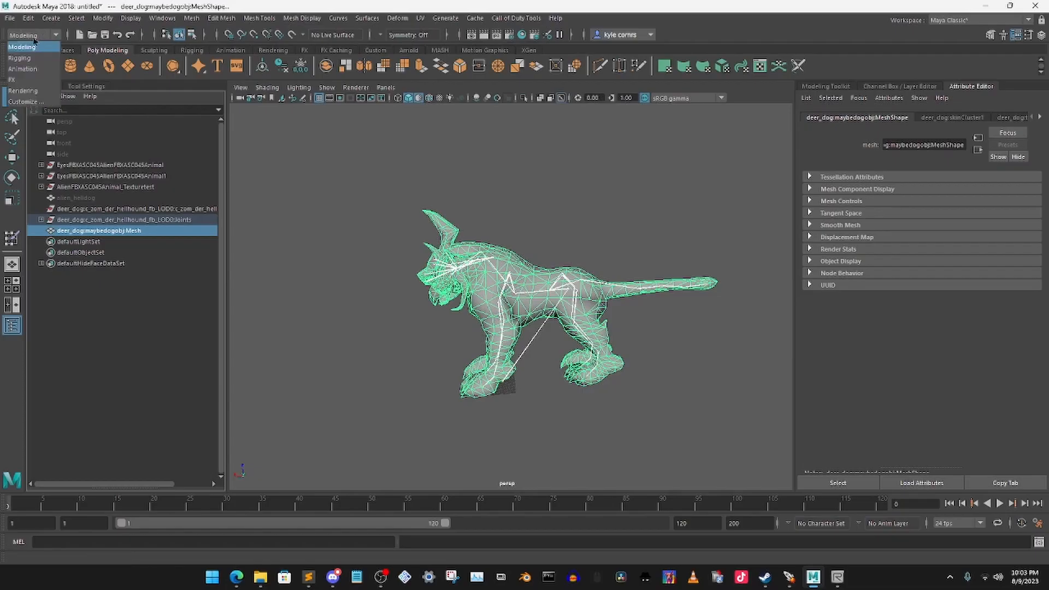
pyautogui.click(19, 58)
pyautogui.click(223, 18)
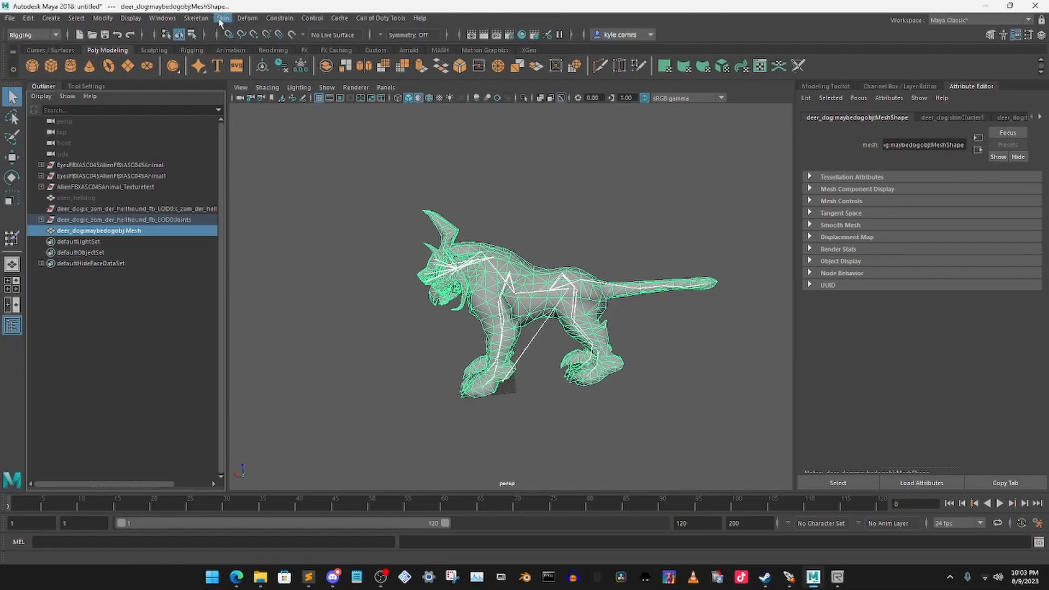
pyautogui.click(260, 69)
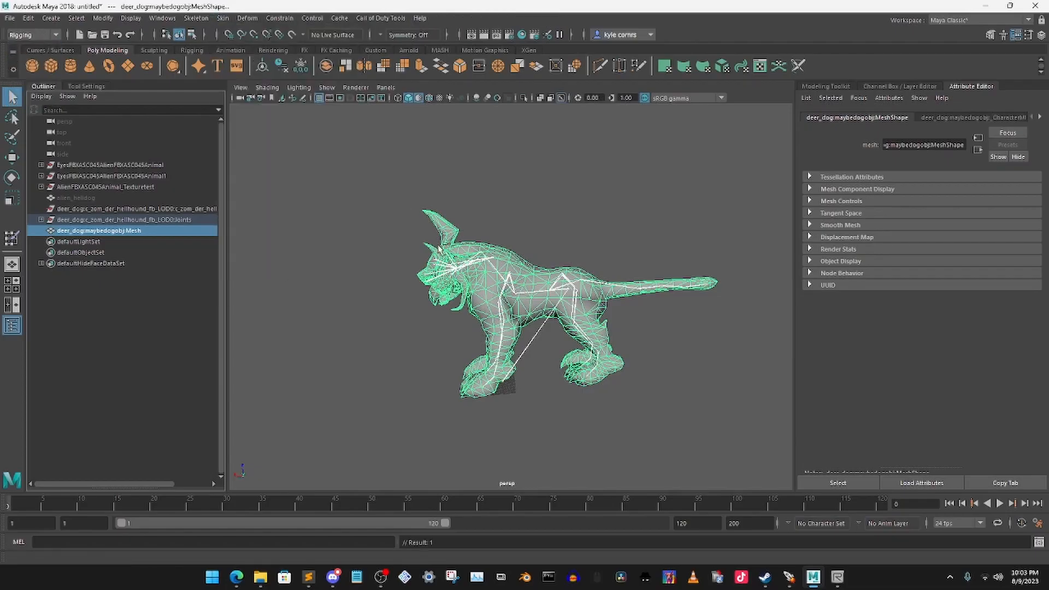
pyautogui.click(532, 229)
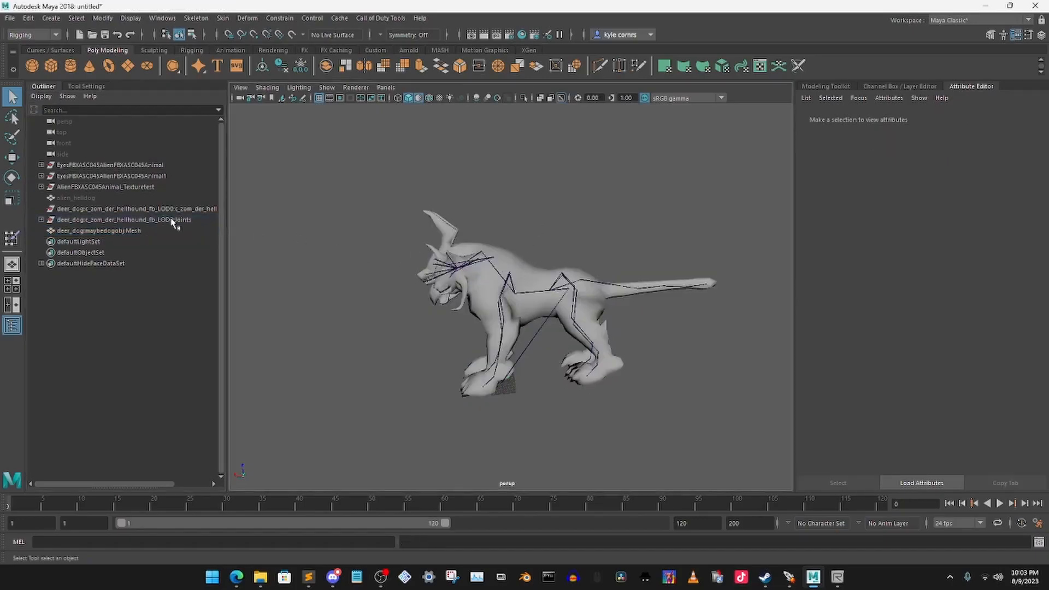
pyautogui.click(98, 221)
pyautogui.keyDown('ctrl'); pyautogui.click(93, 210); pyautogui.keyUp('ctrl')
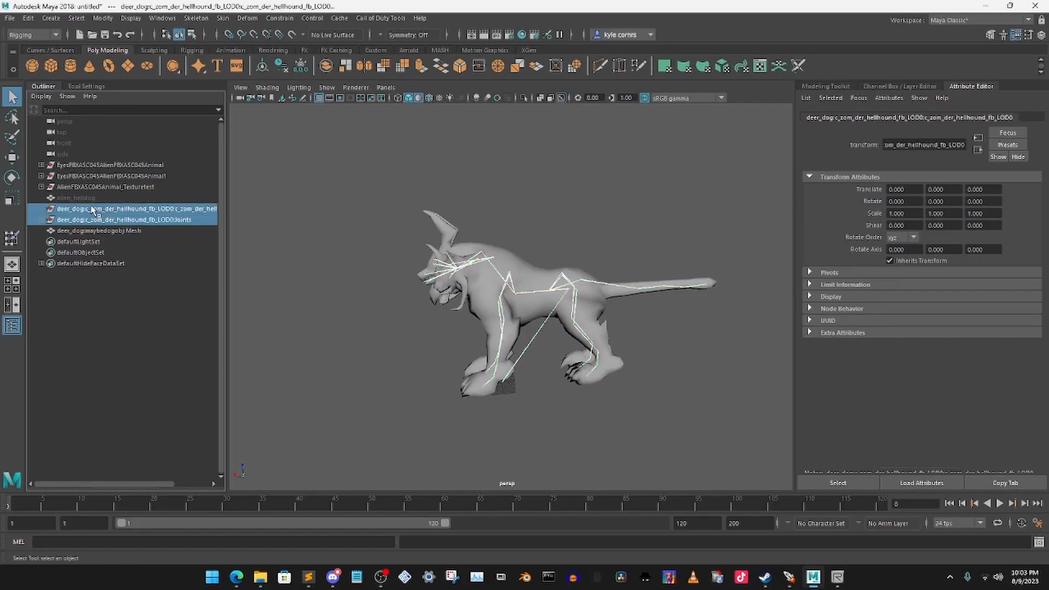
pyautogui.press('Delete')
pyautogui.hotkey('ctrl', 'z')
# Step: Delete the deer dog mesh and the c_zom_der_hellhound_fb_LOD0 group, keeping the hellhound joints
pyautogui.click(114, 210)
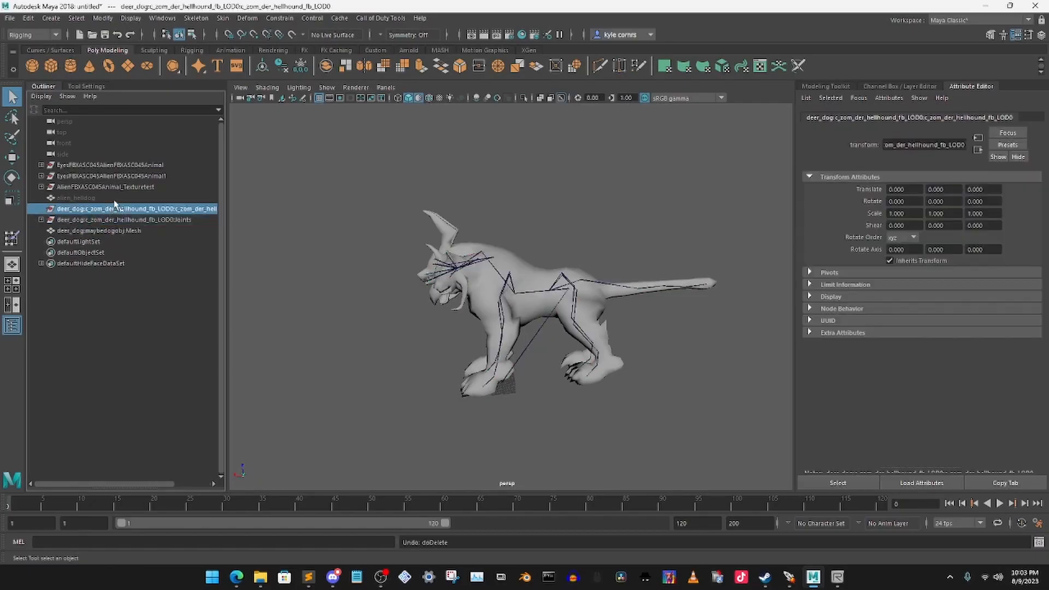
pyautogui.keyDown('ctrl'); pyautogui.click(102, 232); pyautogui.keyUp('ctrl')
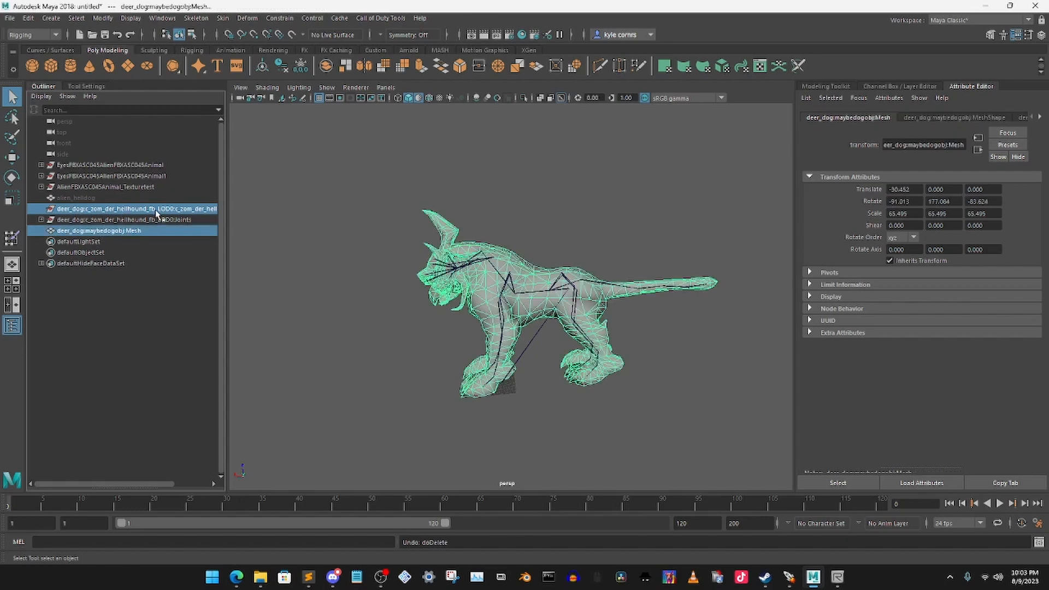
pyautogui.press('Delete')
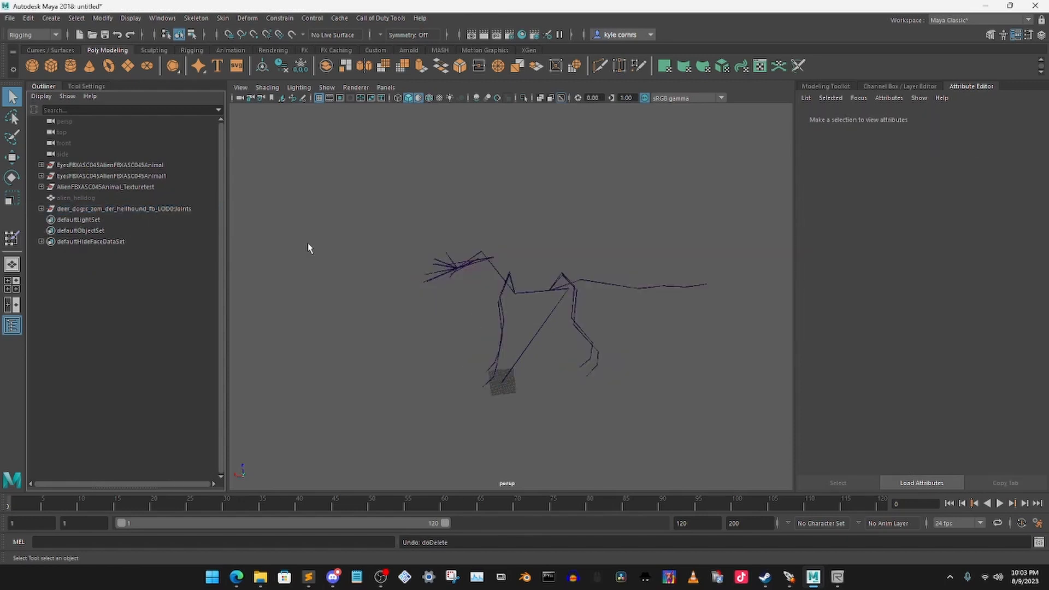
# Step: Unhide the alien_helldog mesh so it shows together with the hellhound skeleton
pyautogui.click(94, 198)
pyautogui.press('h')
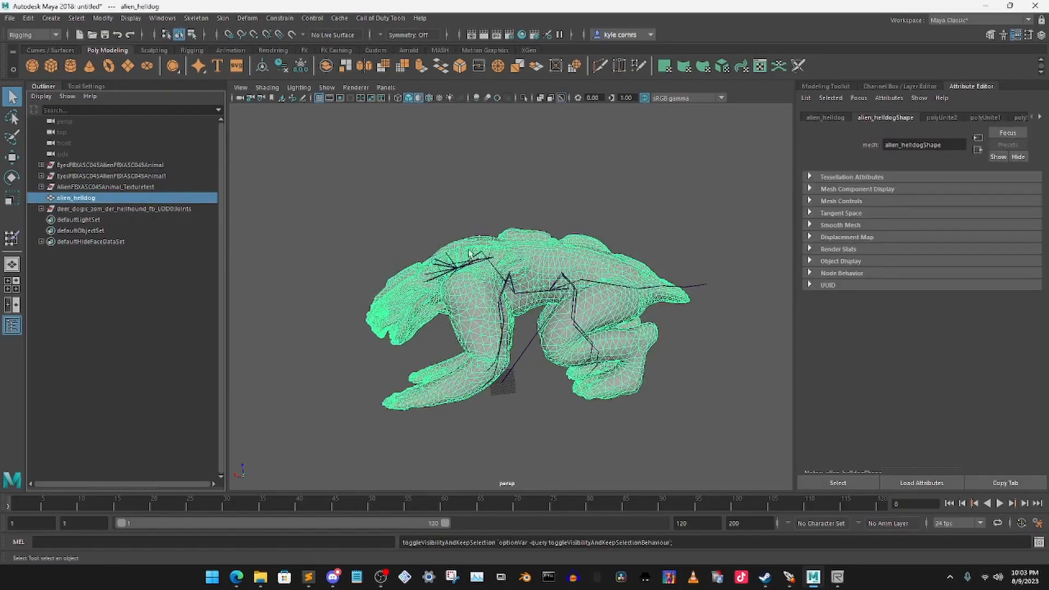
pyautogui.click(486, 229)
pyautogui.moveTo(486, 231)
pyautogui.keyDown('alt'); pyautogui.mouseDown()
pyautogui.moveTo(486, 256)
pyautogui.moveTo(487, 236)
pyautogui.mouseUp(); pyautogui.keyUp('alt')
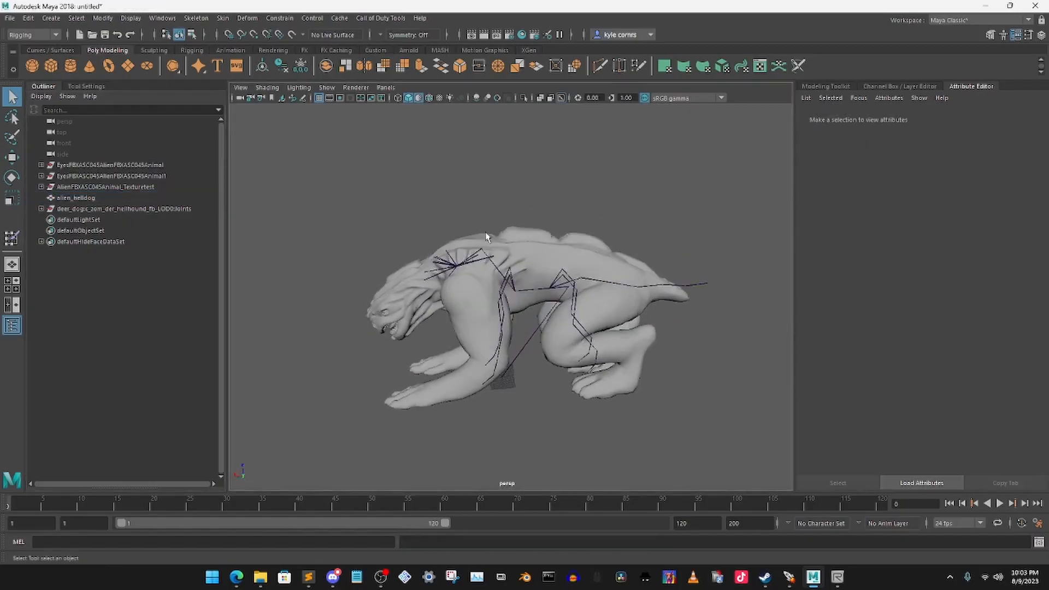
# Step: Turn off the X-ray joint display and switch the viewport to wireframe
pyautogui.click(267, 87)
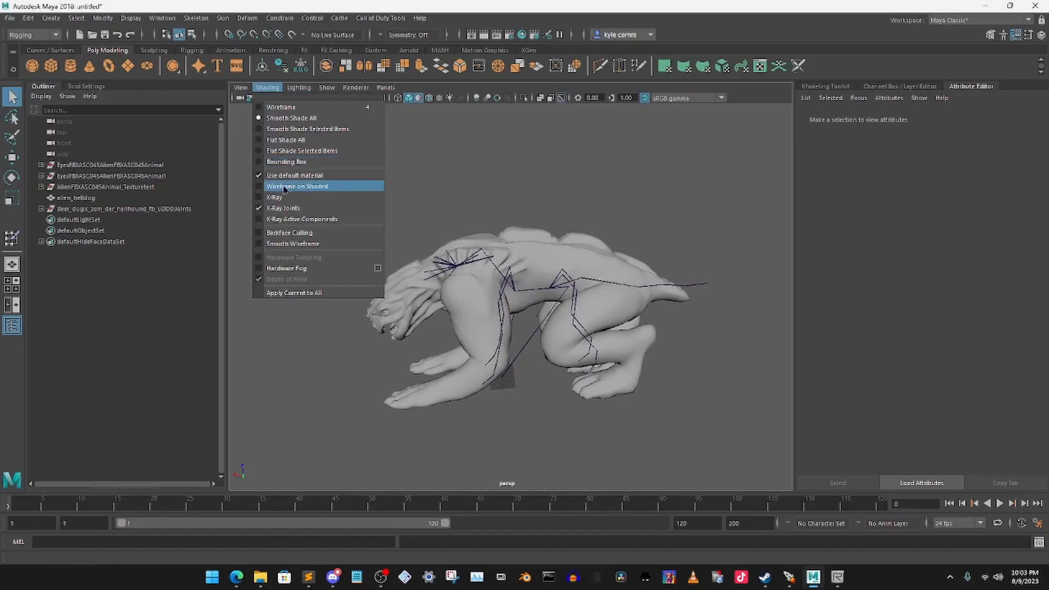
pyautogui.click(289, 208)
pyautogui.click(417, 99)
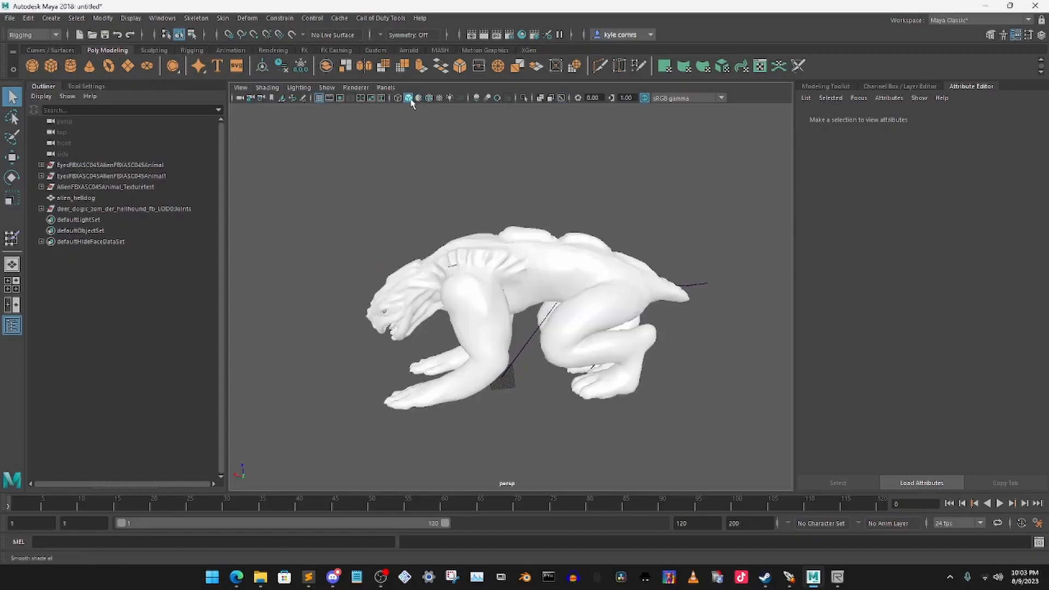
pyautogui.click(407, 100)
pyautogui.click(409, 98)
pyautogui.click(400, 98)
# Step: Move the skeleton's head joint forward so the face joints sit inside the alien helldog's head
pyautogui.moveTo(457, 227)
pyautogui.keyDown('alt'); pyautogui.mouseDown()
pyautogui.moveTo(456, 245)
pyautogui.moveTo(392, 229)
pyautogui.mouseUp(); pyautogui.keyUp('alt')
pyautogui.scroll(5, 468, 367)
pyautogui.keyDown('alt'); pyautogui.moveTo(468, 367); pyautogui.dragTo(464, 333); pyautogui.keyUp('alt')
pyautogui.keyDown('alt'); pyautogui.moveTo(493, 357); pyautogui.dragTo(459, 326); pyautogui.keyUp('alt')
pyautogui.keyDown('alt'); pyautogui.moveTo(483, 282); pyautogui.dragTo(518, 300, button='middle'); pyautogui.keyUp('alt')
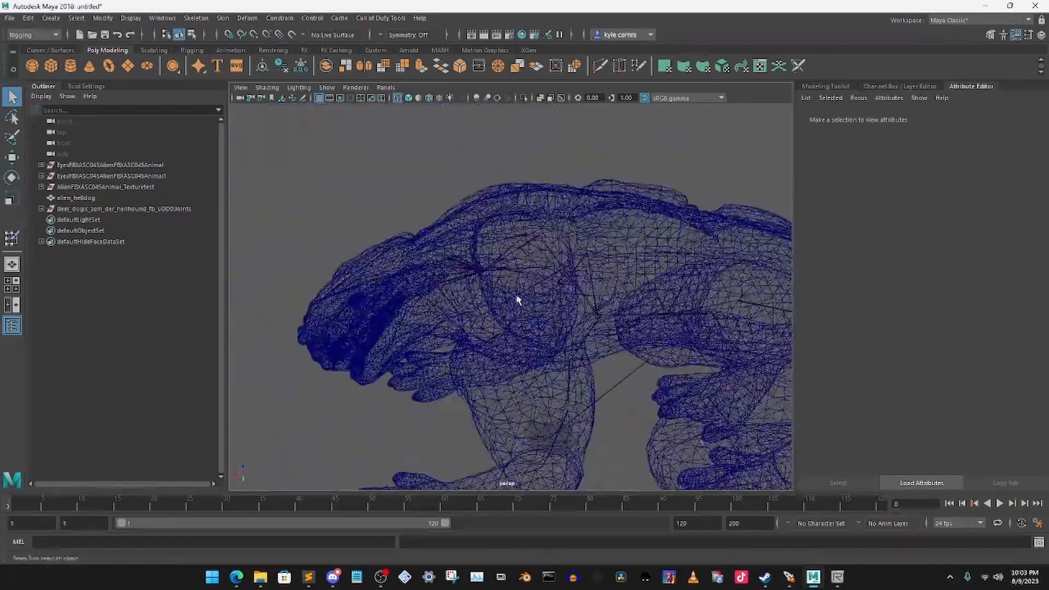
pyautogui.keyDown('alt'); pyautogui.moveTo(517, 299); pyautogui.dragTo(474, 277); pyautogui.keyUp('alt')
pyautogui.keyDown('alt'); pyautogui.moveTo(473, 277); pyautogui.dragTo(536, 241, button='middle'); pyautogui.keyUp('alt')
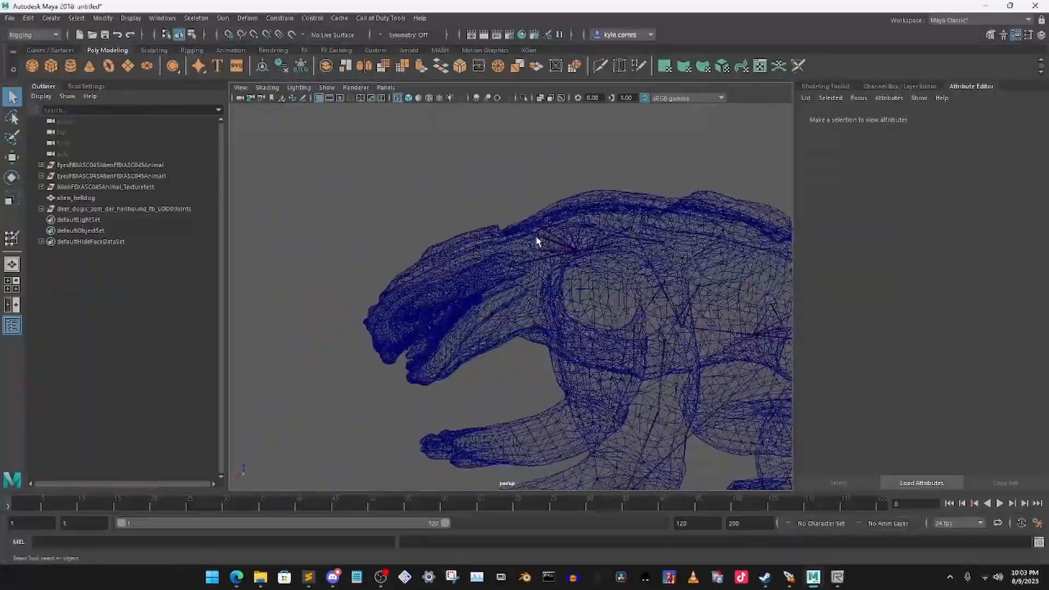
pyautogui.keyDown('alt'); pyautogui.moveTo(536, 241); pyautogui.dragTo(524, 221); pyautogui.keyUp('alt')
pyautogui.click(605, 236)
pyautogui.click(12, 158)
pyautogui.moveTo(522, 214); pyautogui.dragTo(441, 245)
pyautogui.click(487, 269)
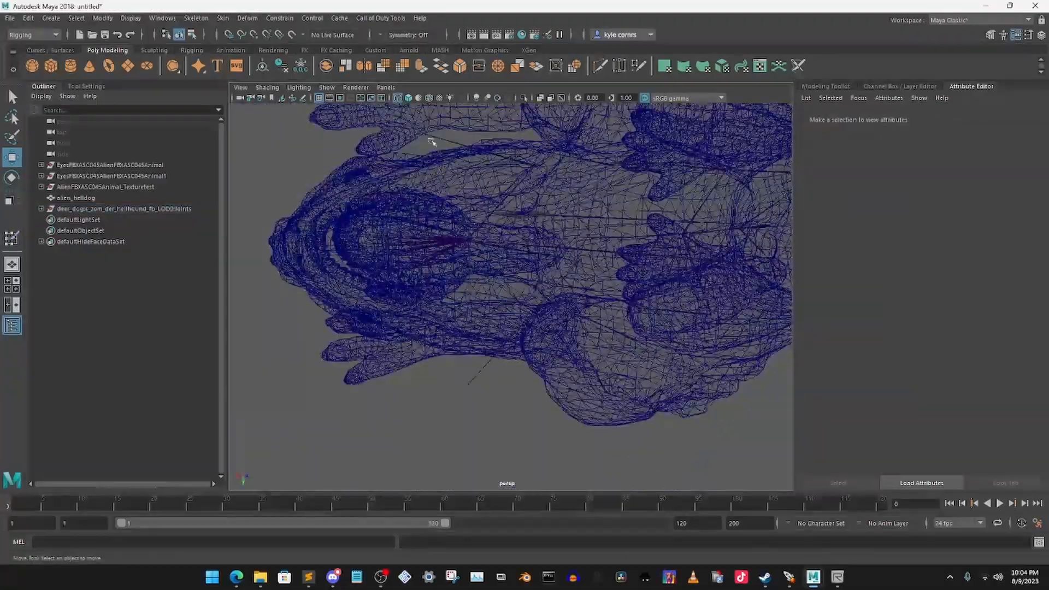
pyautogui.click(425, 133)
pyautogui.click(273, 135)
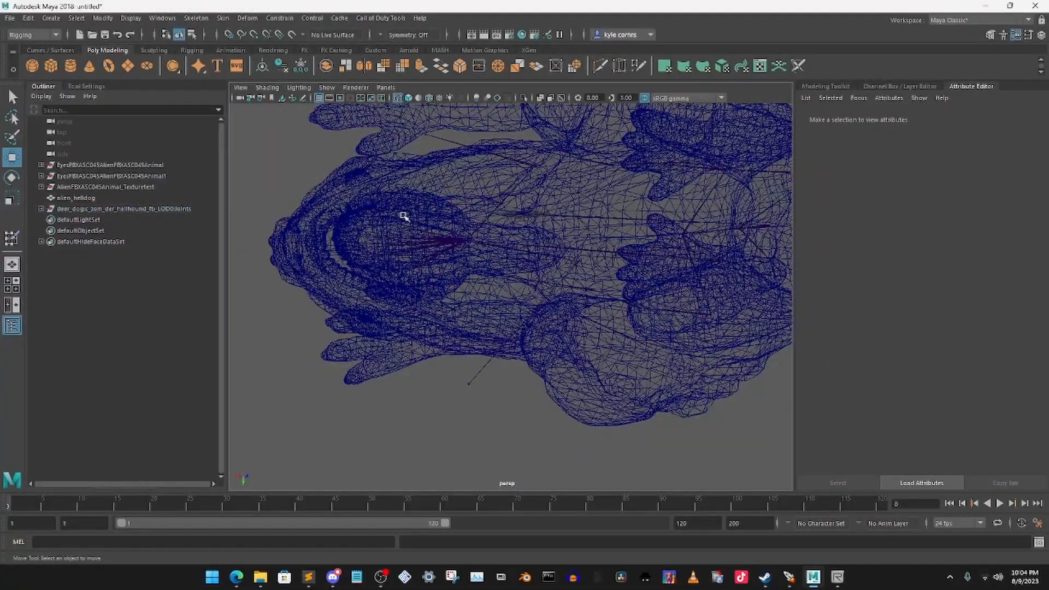
# Step: Move the left elbow joint sideways into the alien helldog's front leg
pyautogui.keyDown('alt'); pyautogui.moveTo(403, 218); pyautogui.dragTo(480, 275); pyautogui.keyUp('alt')
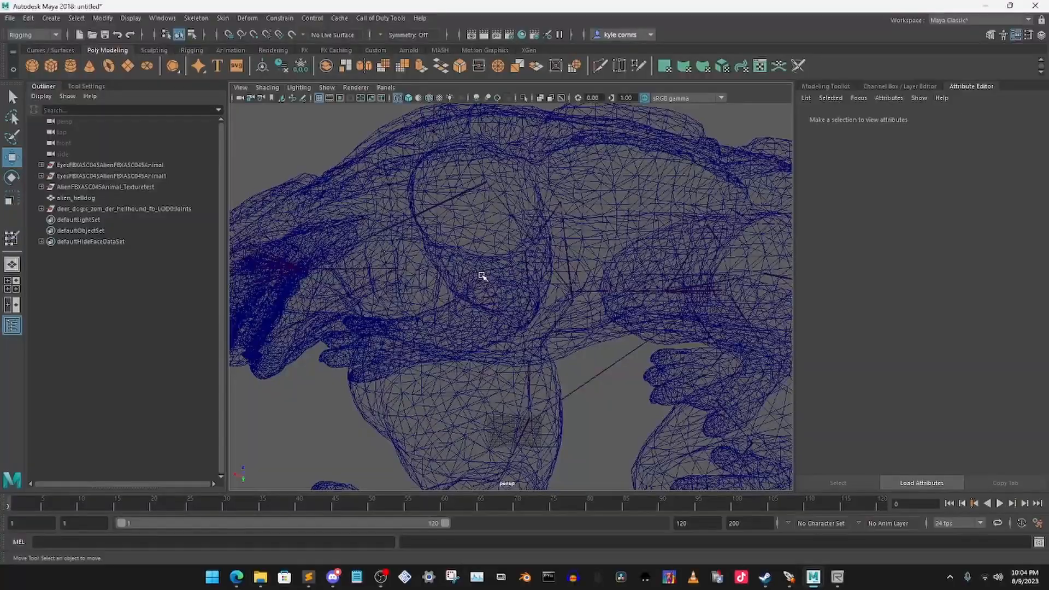
pyautogui.keyDown('alt'); pyautogui.moveTo(510, 244); pyautogui.dragTo(590, 252); pyautogui.keyUp('alt')
pyautogui.scroll(-3, 523, 242)
pyautogui.scroll(3, 522, 242)
pyautogui.scroll(3, 616, 311)
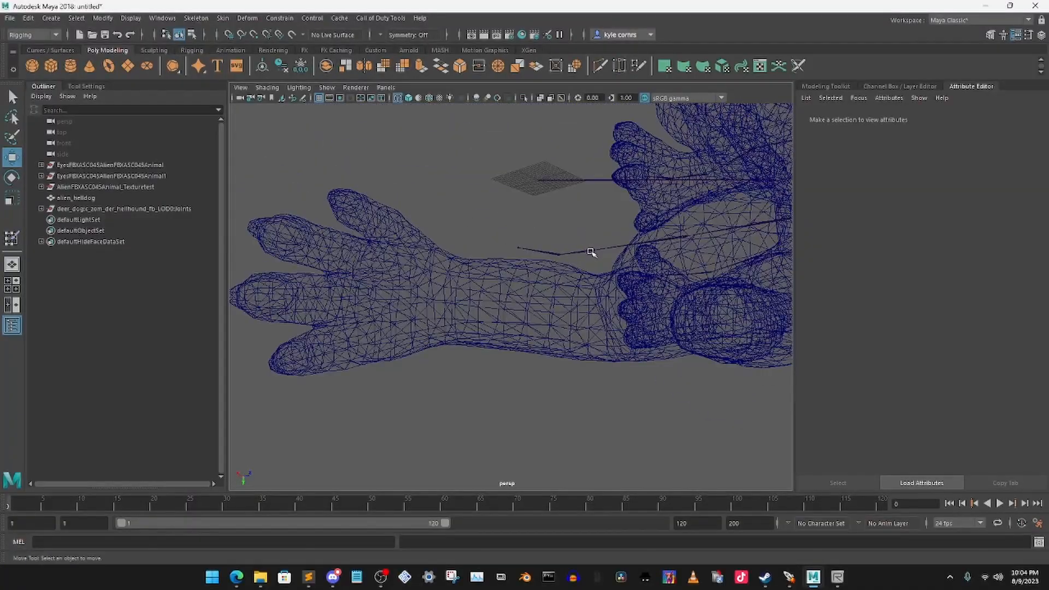
pyautogui.click(685, 237)
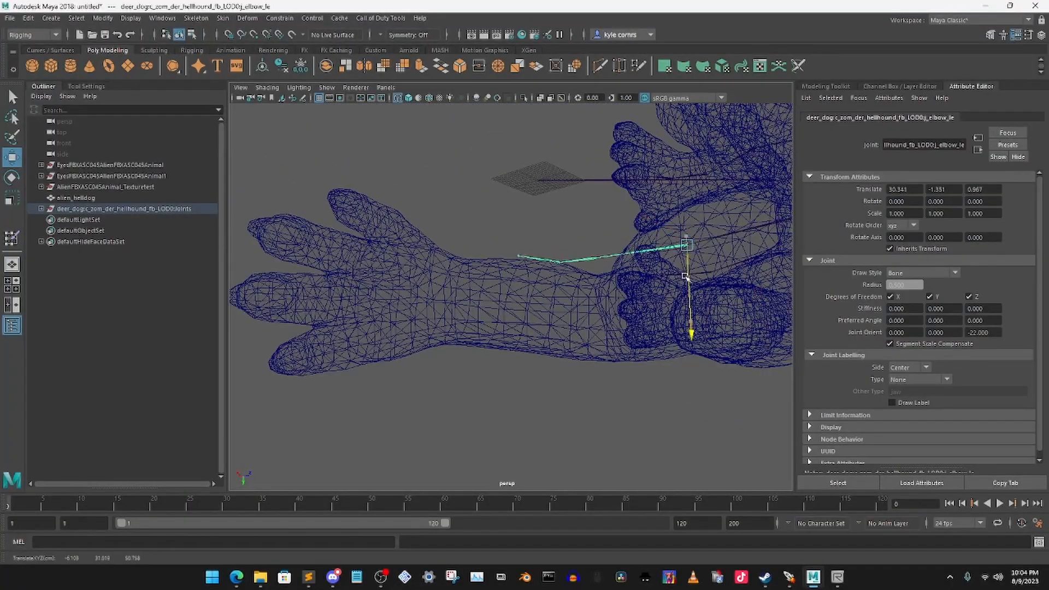
pyautogui.moveTo(690, 304)
pyautogui.keyDown('alt'); pyautogui.mouseDown()
pyautogui.moveTo(685, 312)
pyautogui.moveTo(717, 304)
pyautogui.moveTo(699, 310)
pyautogui.mouseUp(); pyautogui.keyUp('alt')
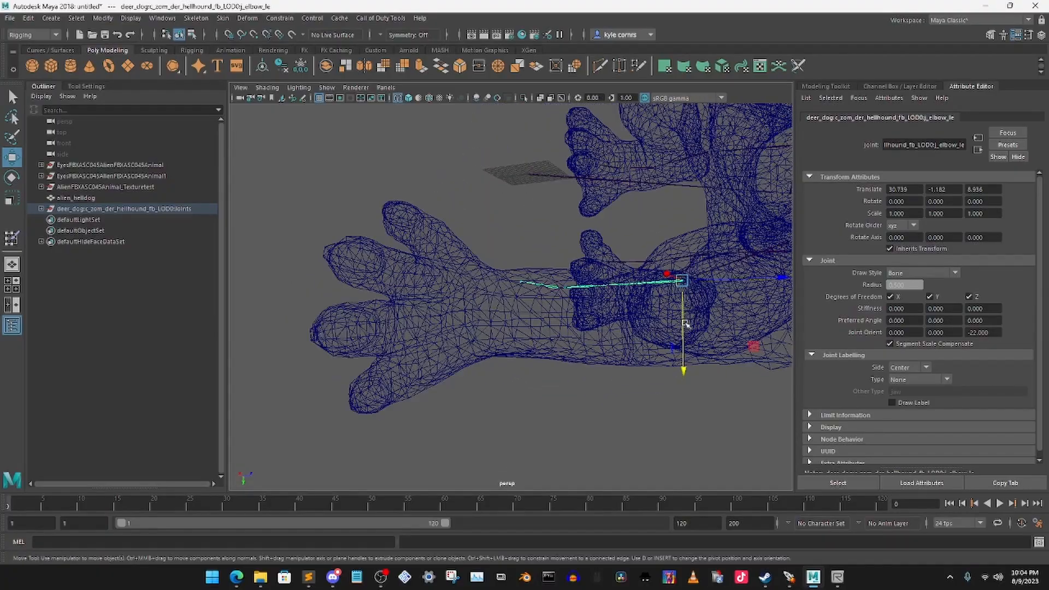
pyautogui.keyDown('alt'); pyautogui.moveTo(699, 310); pyautogui.dragTo(563, 271, button='middle'); pyautogui.keyUp('alt')
pyautogui.keyDown('alt'); pyautogui.moveTo(563, 271); pyautogui.dragTo(634, 197); pyautogui.keyUp('alt')
# Step: Move the left shoulder joint into the shoulder of the alien helldog's front leg
pyautogui.click(645, 203)
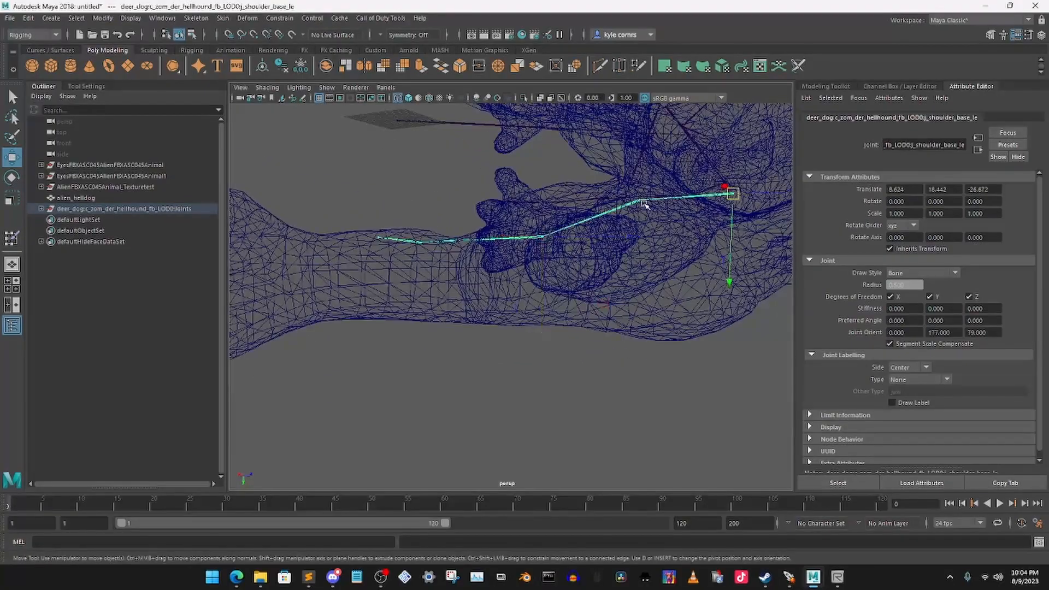
pyautogui.click(643, 201)
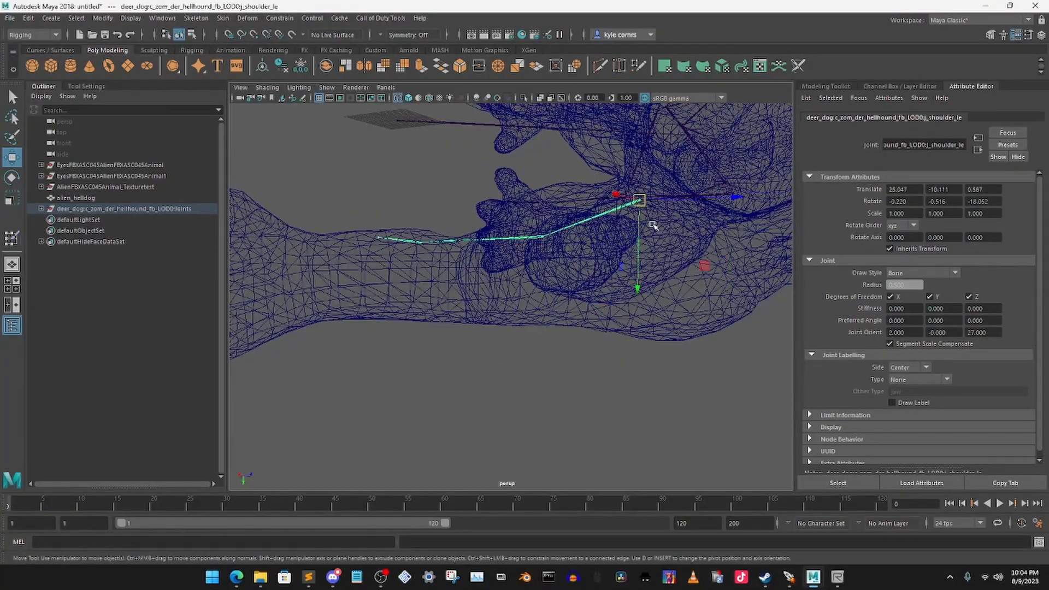
pyautogui.moveTo(644, 225)
pyautogui.keyDown('alt'); pyautogui.mouseDown()
pyautogui.moveTo(602, 205)
pyautogui.moveTo(581, 253)
pyautogui.moveTo(628, 235)
pyautogui.mouseUp(); pyautogui.keyUp('alt')
pyautogui.moveTo(633, 262); pyautogui.dragTo(568, 229)
pyautogui.moveTo(538, 160); pyautogui.dragTo(481, 238)
# Step: Position the left wrist joint and the joints beyond it inside the alien helldog's front forearm and hand
pyautogui.click(419, 280)
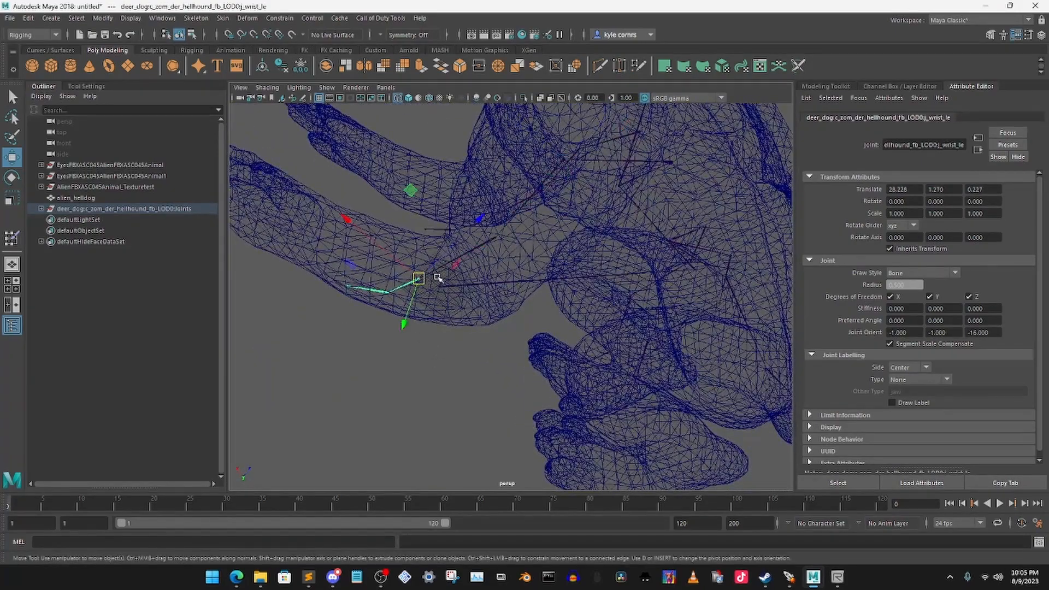
pyautogui.keyDown('alt'); pyautogui.moveTo(438, 278); pyautogui.dragTo(470, 274); pyautogui.keyUp('alt')
pyautogui.click(417, 273)
pyautogui.click(370, 248)
pyautogui.click(422, 187)
pyautogui.click(604, 231)
# Step: Position the tail joints inside the alien helldog's short tail
pyautogui.keyDown('alt'); pyautogui.moveTo(421, 187); pyautogui.dragTo(518, 302); pyautogui.keyUp('alt')
pyautogui.click(726, 277)
pyautogui.click(578, 249)
pyautogui.keyDown('alt'); pyautogui.moveTo(578, 249); pyautogui.dragTo(454, 327); pyautogui.keyUp('alt')
pyautogui.click(552, 296)
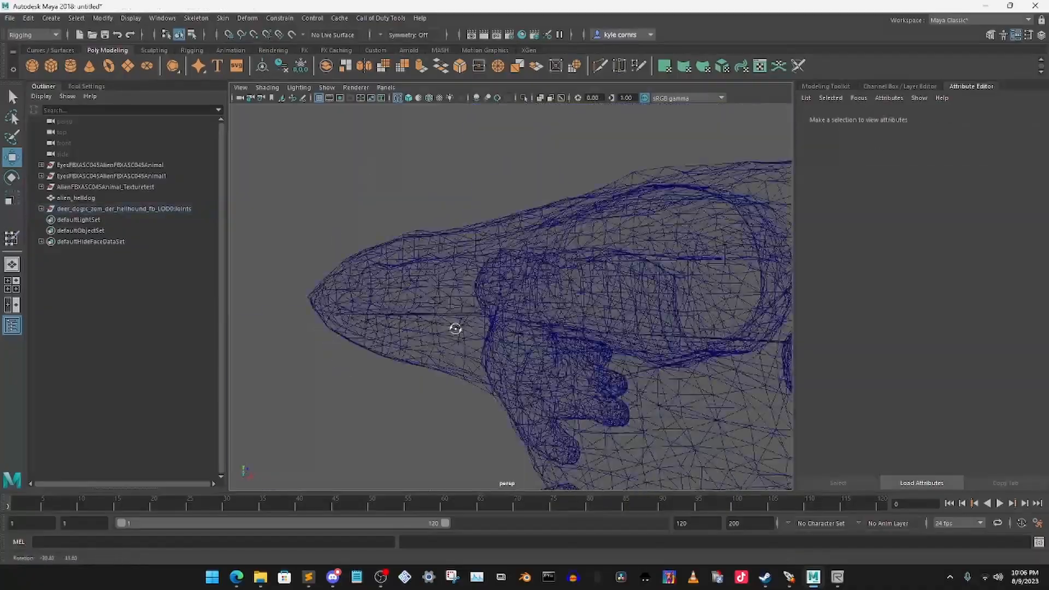
pyautogui.keyDown('alt'); pyautogui.moveTo(454, 327); pyautogui.dragTo(498, 199, button='middle'); pyautogui.keyUp('alt')
pyautogui.click(495, 197)
# Step: Fit the remaining skeleton joints inside the alien helldog's body and legs
pyautogui.keyDown('alt'); pyautogui.moveTo(494, 197); pyautogui.dragTo(568, 355); pyautogui.keyUp('alt')
pyautogui.click(520, 241)
pyautogui.keyDown('alt'); pyautogui.moveTo(569, 355); pyautogui.dragTo(473, 274); pyautogui.keyUp('alt')
pyautogui.click(485, 317)
pyautogui.click(630, 317)
pyautogui.keyDown('alt'); pyautogui.moveTo(485, 316); pyautogui.dragTo(564, 377); pyautogui.keyUp('alt')
pyautogui.click(569, 319)
pyautogui.click(466, 370)
pyautogui.click(628, 264)
pyautogui.click(555, 325)
pyautogui.click(564, 379)
pyautogui.moveTo(483, 406); pyautogui.dragTo(534, 470)
pyautogui.moveTo(533, 470); pyautogui.dragTo(579, 396)
pyautogui.click(534, 464)
# Step: Return the viewport to smooth shading with the default material and check the mesh for protruding bones
pyautogui.click(408, 98)
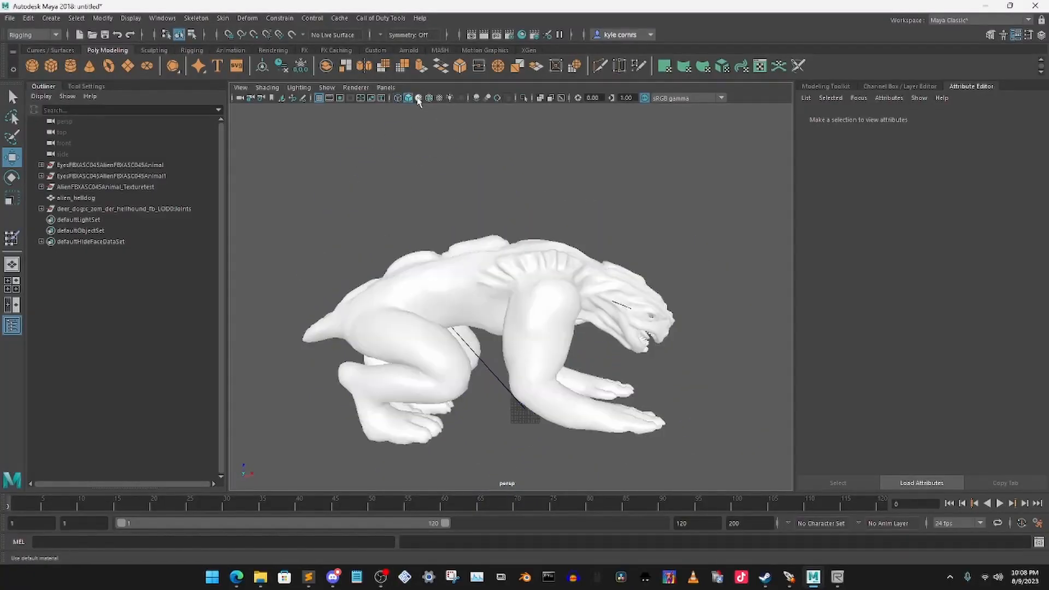
pyautogui.click(418, 99)
pyautogui.keyDown('alt'); pyautogui.moveTo(499, 188); pyautogui.dragTo(630, 372); pyautogui.keyUp('alt')
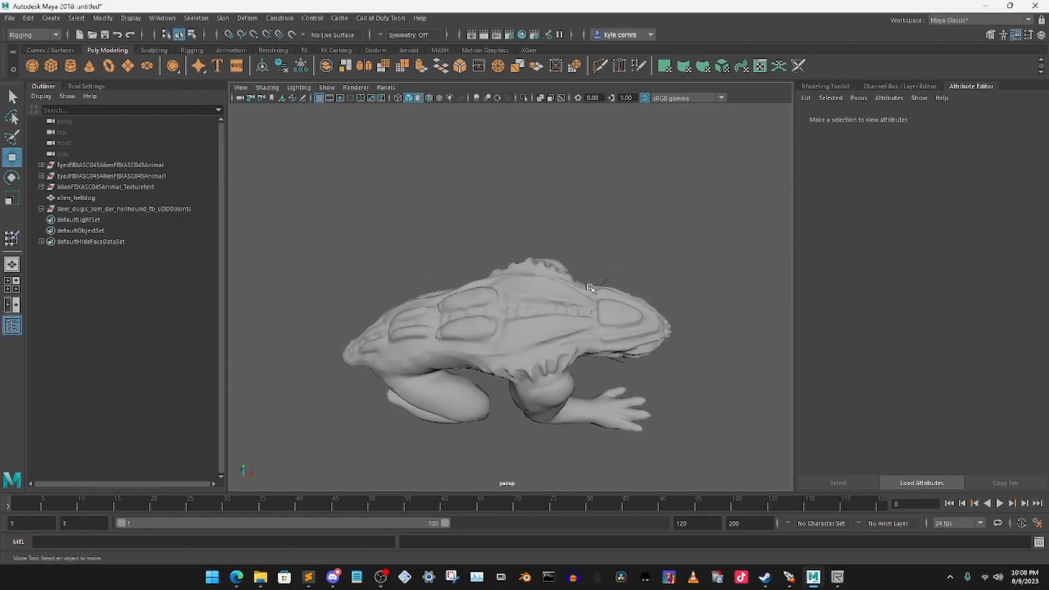
pyautogui.keyDown('alt'); pyautogui.moveTo(592, 274); pyautogui.dragTo(424, 410); pyautogui.keyUp('alt')
# Step: Move the left hip base joint to about -11.9, 17.2, -17.9 so its bone sits inside the alien helldog's body
pyautogui.scroll(10, 564, 377)
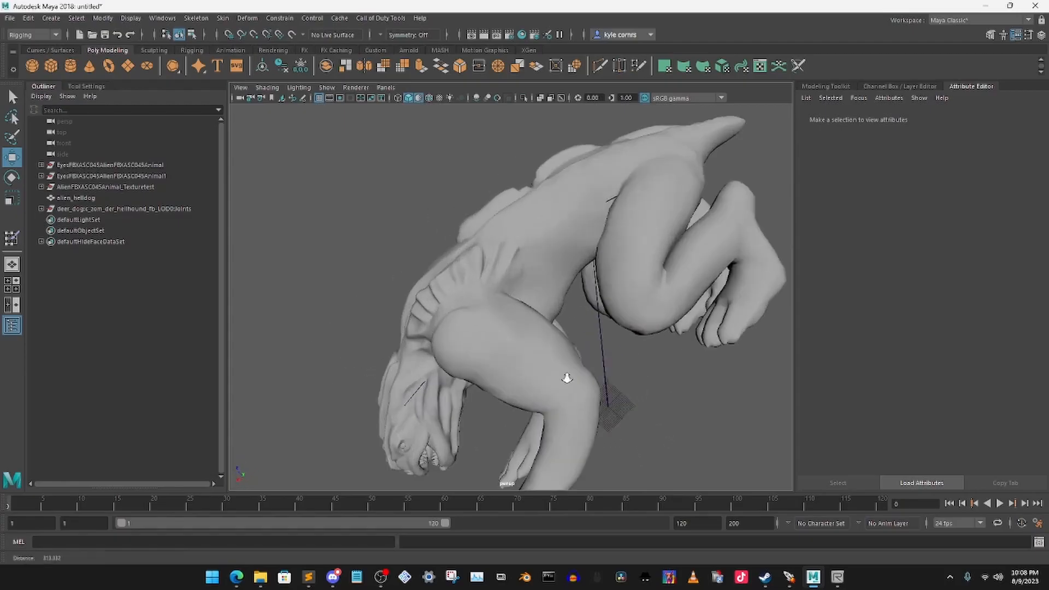
pyautogui.click(533, 307)
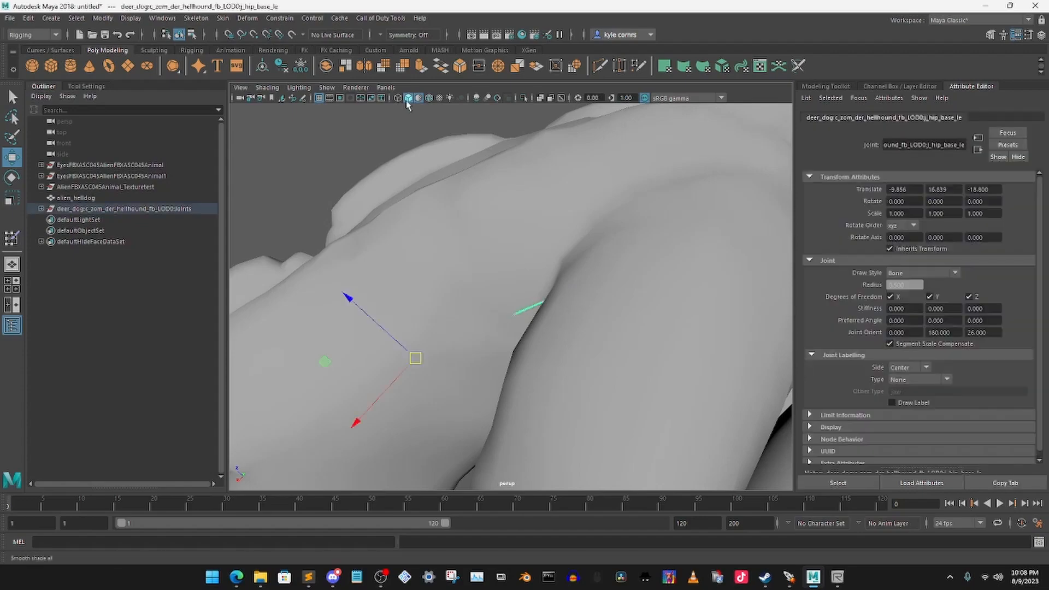
pyautogui.press('4')
pyautogui.keyDown('alt'); pyautogui.moveTo(508, 192); pyautogui.dragTo(475, 302); pyautogui.keyUp('alt')
pyautogui.moveTo(358, 306)
pyautogui.mouseDown()
pyautogui.moveTo(361, 295)
pyautogui.moveTo(336, 283)
pyautogui.moveTo(344, 281)
pyautogui.mouseUp()
pyautogui.hotkey('ctrl', 'z')
pyautogui.press('5')
pyautogui.moveTo(467, 219)
pyautogui.keyDown('alt'); pyautogui.mouseDown()
pyautogui.moveTo(488, 235)
pyautogui.moveTo(493, 273)
pyautogui.mouseUp(); pyautogui.keyUp('alt')
pyautogui.moveTo(414, 308); pyautogui.dragTo(418, 304)
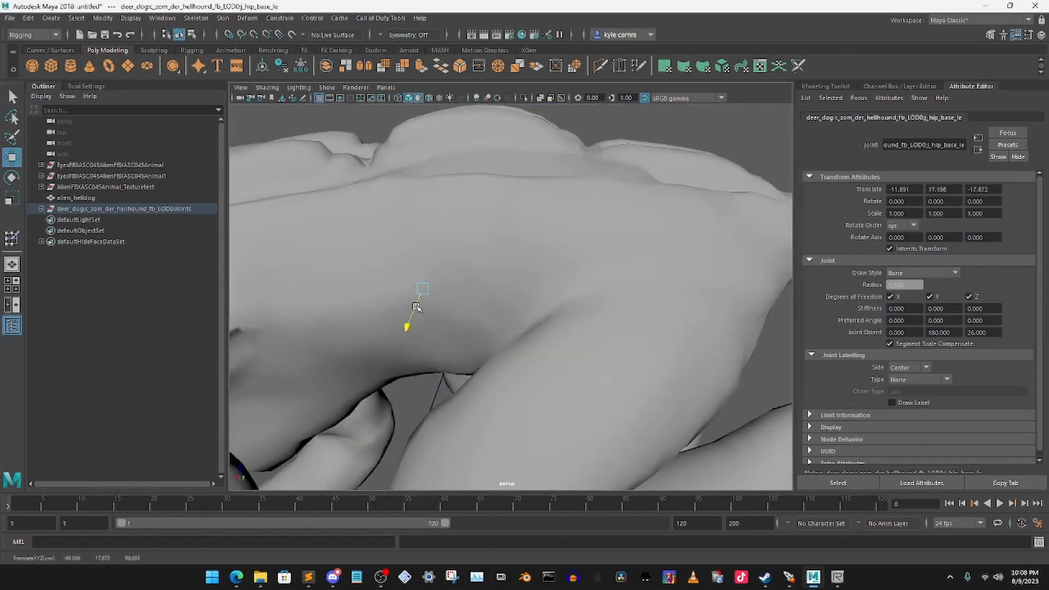
pyautogui.click(634, 133)
pyautogui.scroll(-4, 604, 209)
pyautogui.scroll(-5, 604, 210)
pyautogui.keyDown('alt'); pyautogui.moveTo(534, 300); pyautogui.dragTo(399, 332); pyautogui.keyUp('alt')
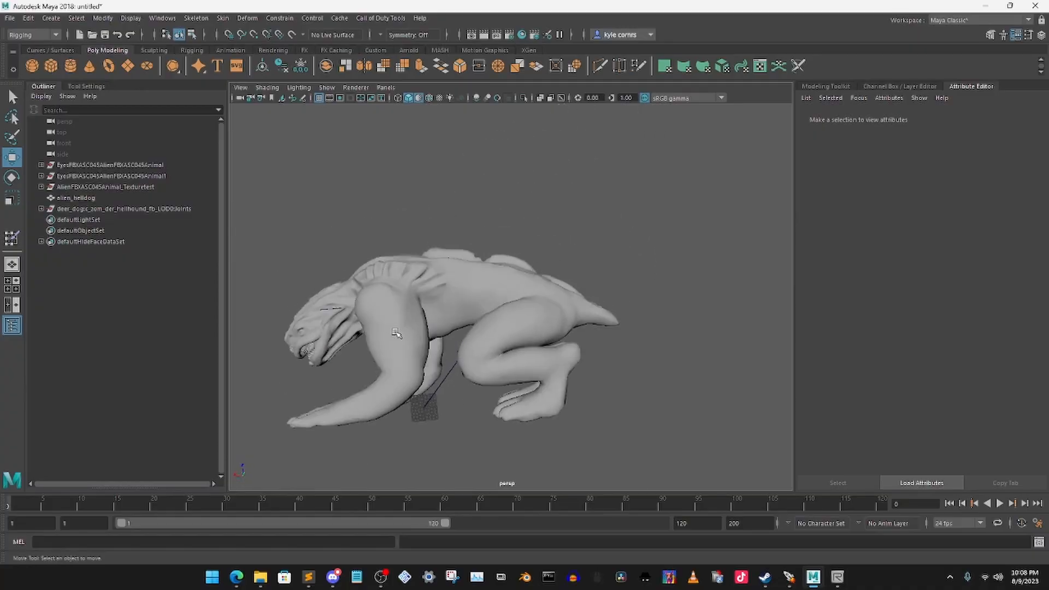
# Step: Turn on the X-ray display of joints so the skeleton shows through the alien helldog mesh
pyautogui.keyDown('alt'); pyautogui.moveTo(402, 328); pyautogui.dragTo(483, 314, button='middle'); pyautogui.keyUp('alt')
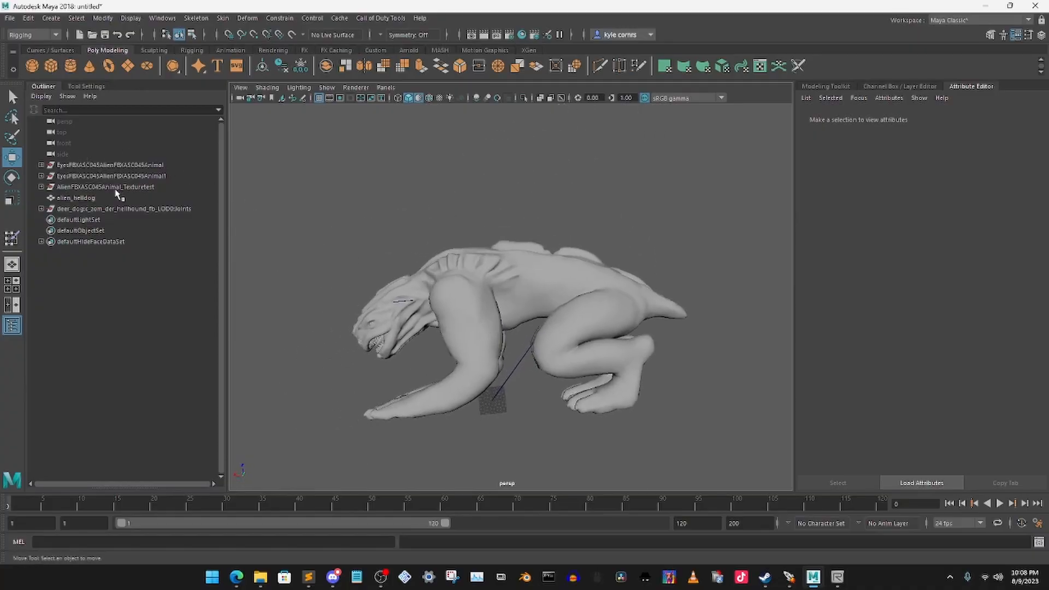
pyautogui.press('q')
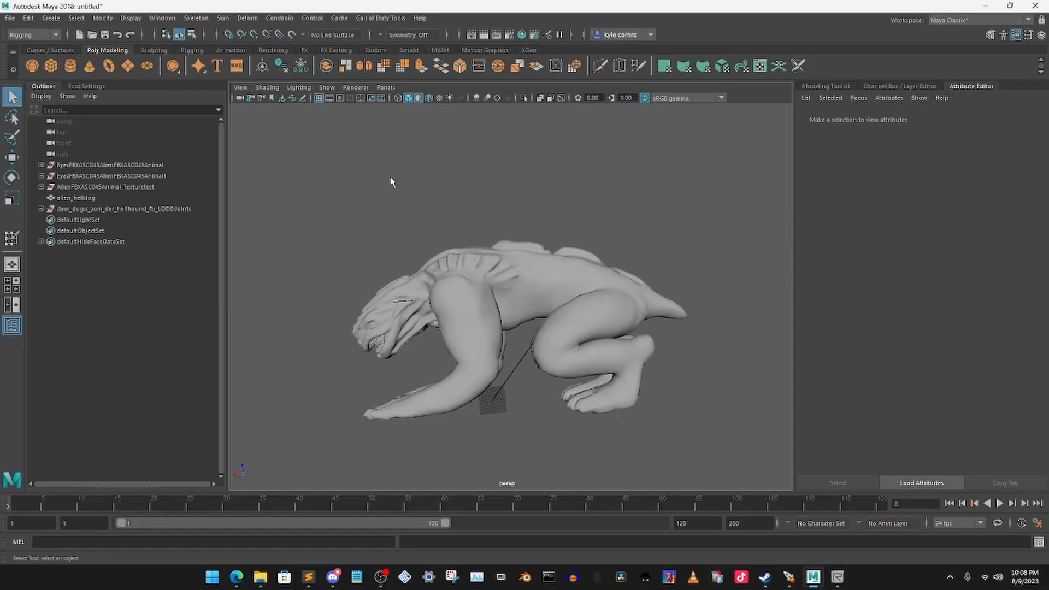
pyautogui.click(267, 87)
pyautogui.click(292, 198)
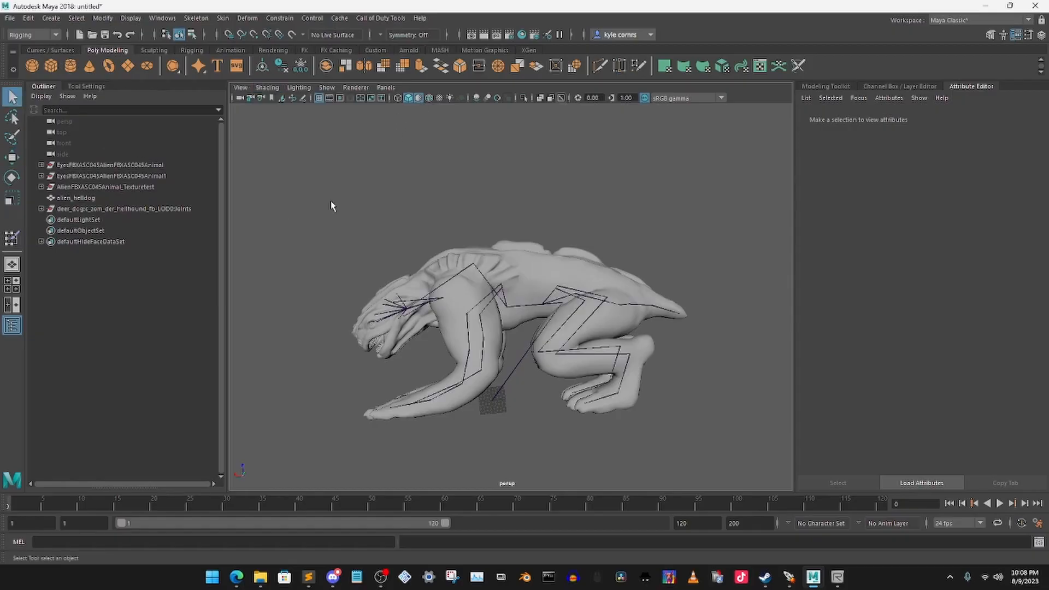
pyautogui.moveTo(330, 206)
pyautogui.keyDown('alt'); pyautogui.mouseDown()
pyautogui.moveTo(361, 199)
pyautogui.moveTo(528, 282)
pyautogui.mouseUp(); pyautogui.keyUp('alt')
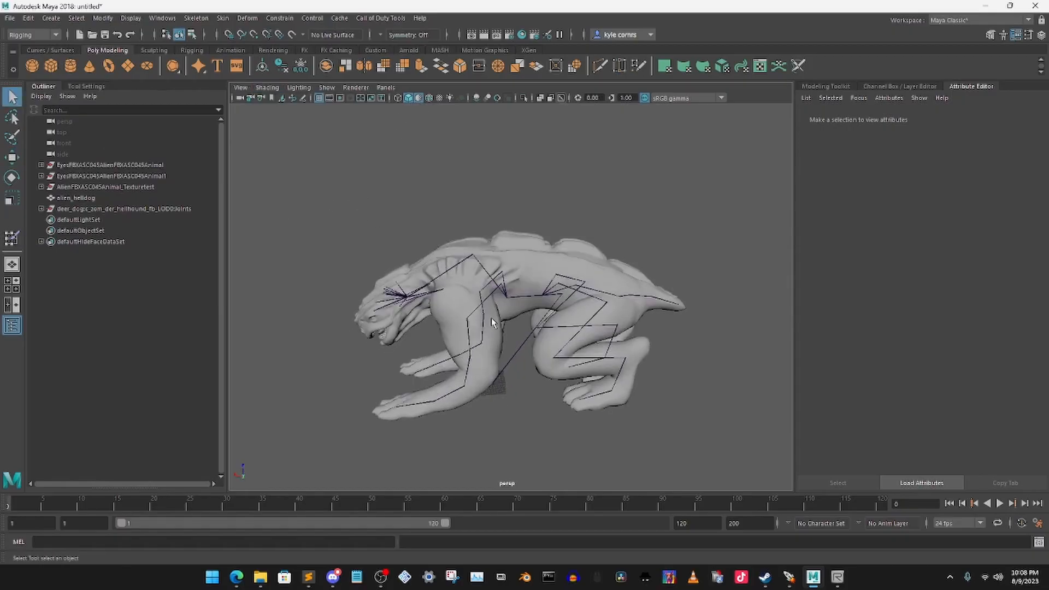
# Step: Select the whole hellhound skeleton together with the alien_helldog mesh and bind the skin to the joints
pyautogui.moveTo(357, 202); pyautogui.dragTo(713, 449)
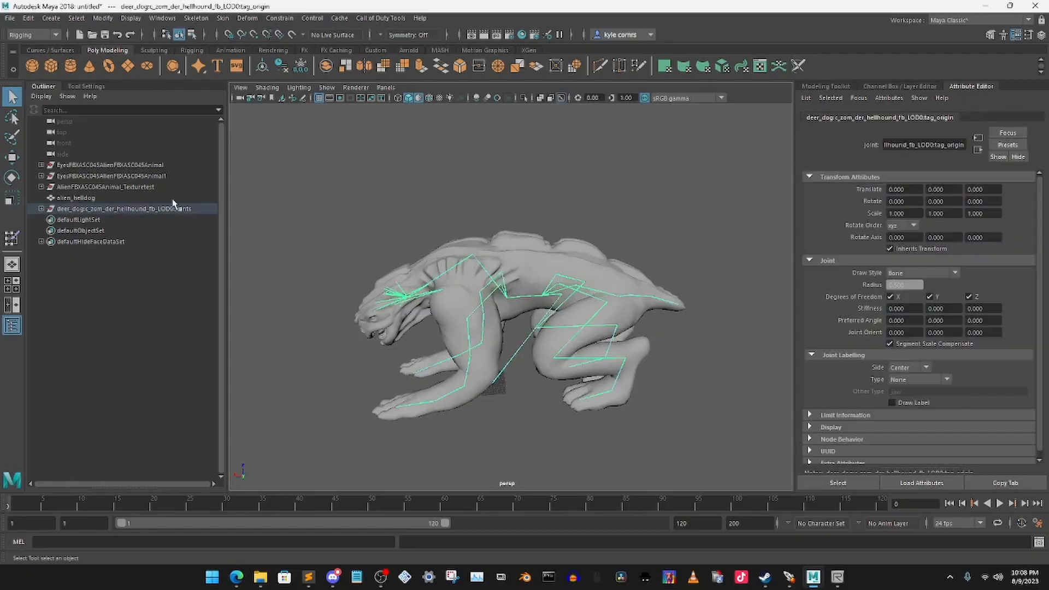
pyautogui.click(87, 198)
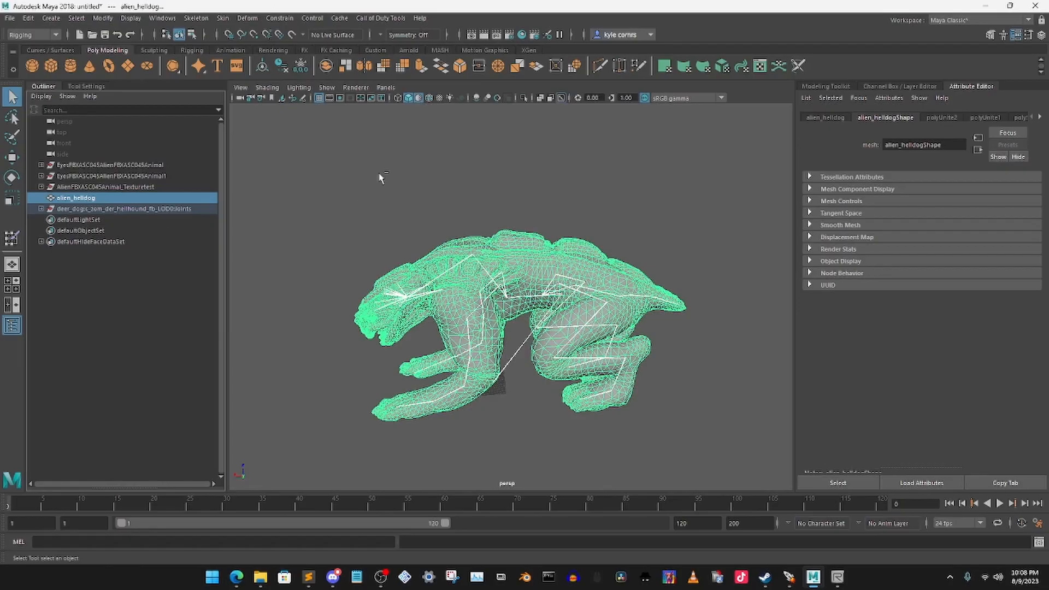
pyautogui.click(77, 18)
pyautogui.click(119, 71)
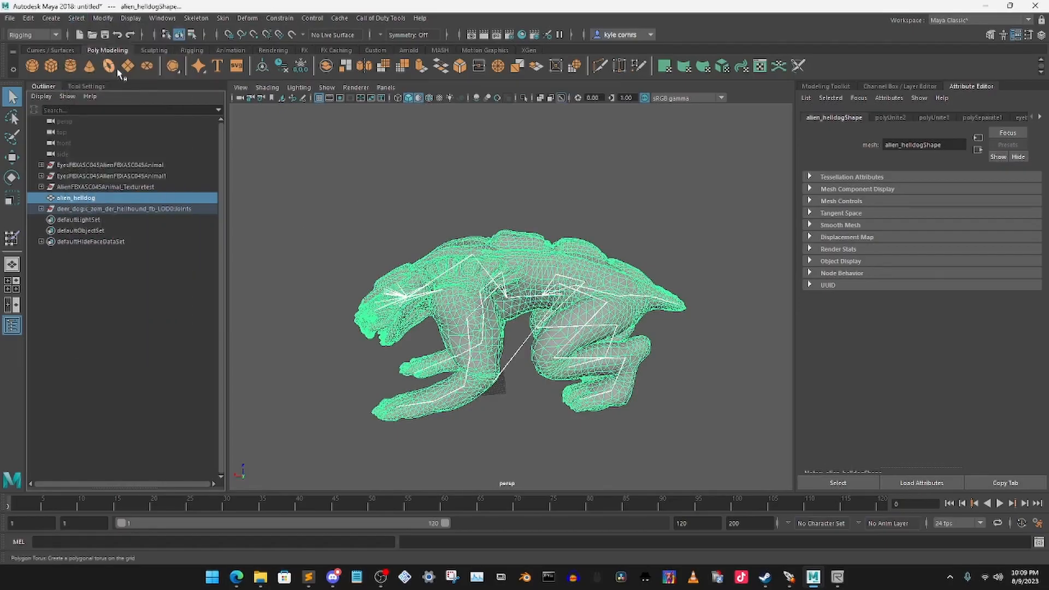
pyautogui.click(223, 18)
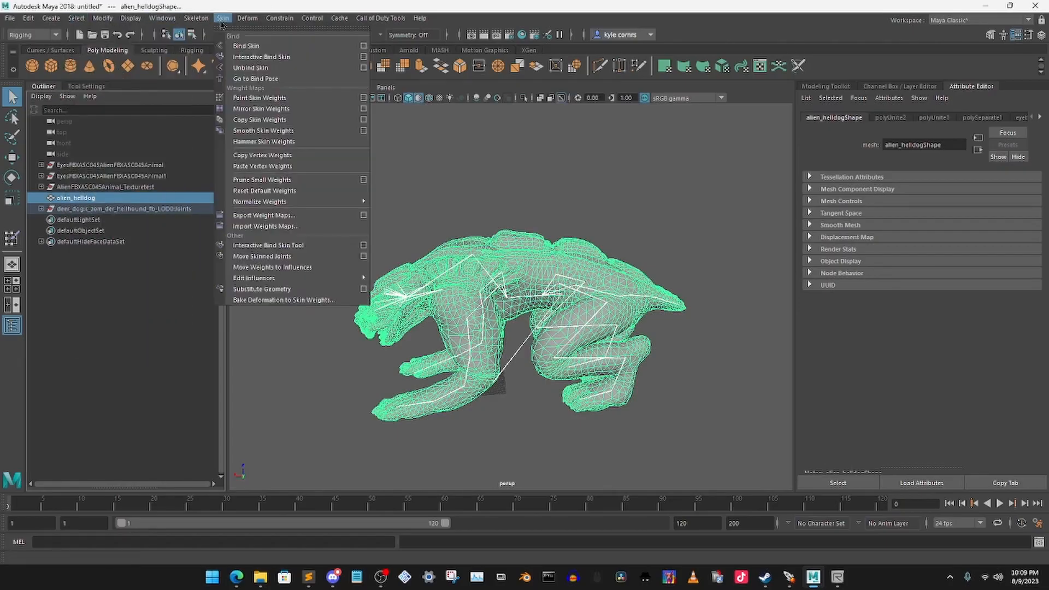
pyautogui.click(246, 46)
pyautogui.click(411, 195)
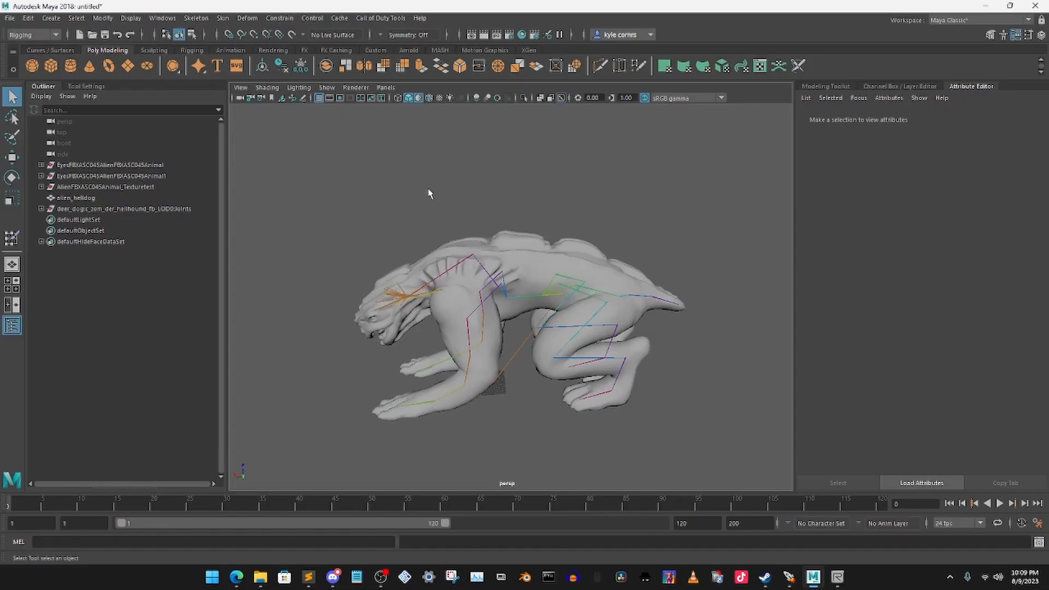
# Step: Examine the bound skeleton inside the alien helldog from several angles, including a close view of the tail bones
pyautogui.keyDown('alt'); pyautogui.moveTo(381, 191); pyautogui.dragTo(389, 231); pyautogui.keyUp('alt')
pyautogui.keyDown('alt'); pyautogui.moveTo(641, 287); pyautogui.dragTo(586, 311); pyautogui.keyUp('alt')
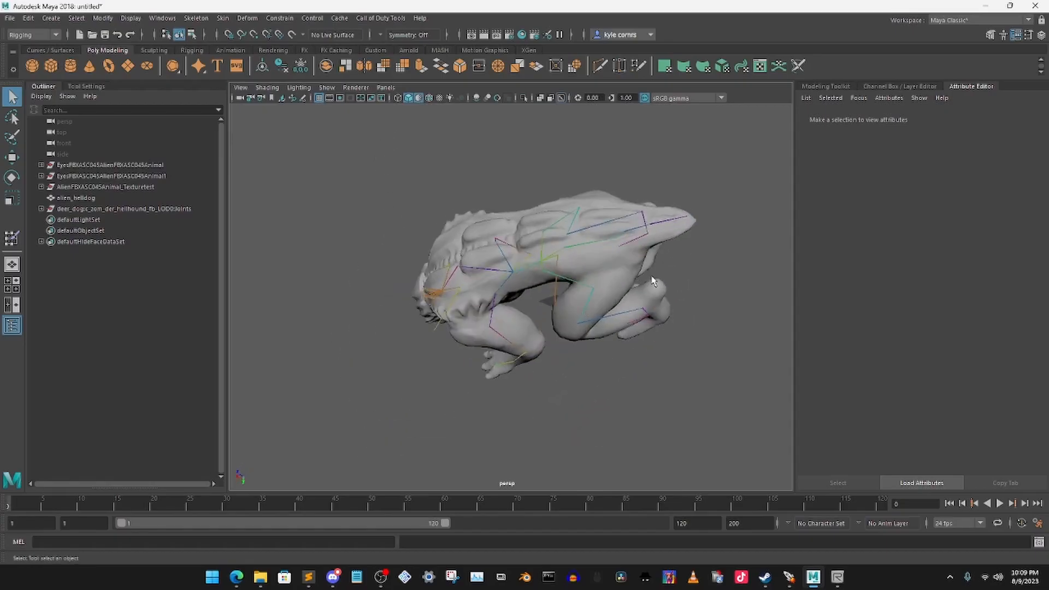
pyautogui.keyDown('alt'); pyautogui.moveTo(693, 227); pyautogui.dragTo(677, 202); pyautogui.keyUp('alt')
pyautogui.scroll(-2, 677, 202)
pyautogui.keyDown('alt'); pyautogui.moveTo(677, 201); pyautogui.dragTo(515, 215, button='middle'); pyautogui.keyUp('alt')
pyautogui.scroll(6, 503, 330)
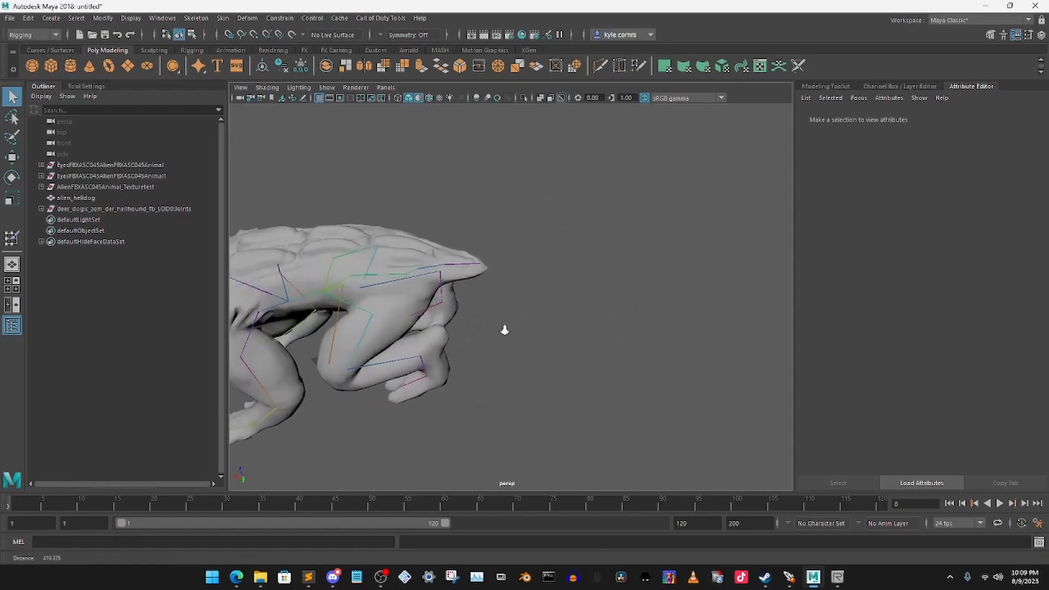
pyautogui.scroll(4, 536, 293)
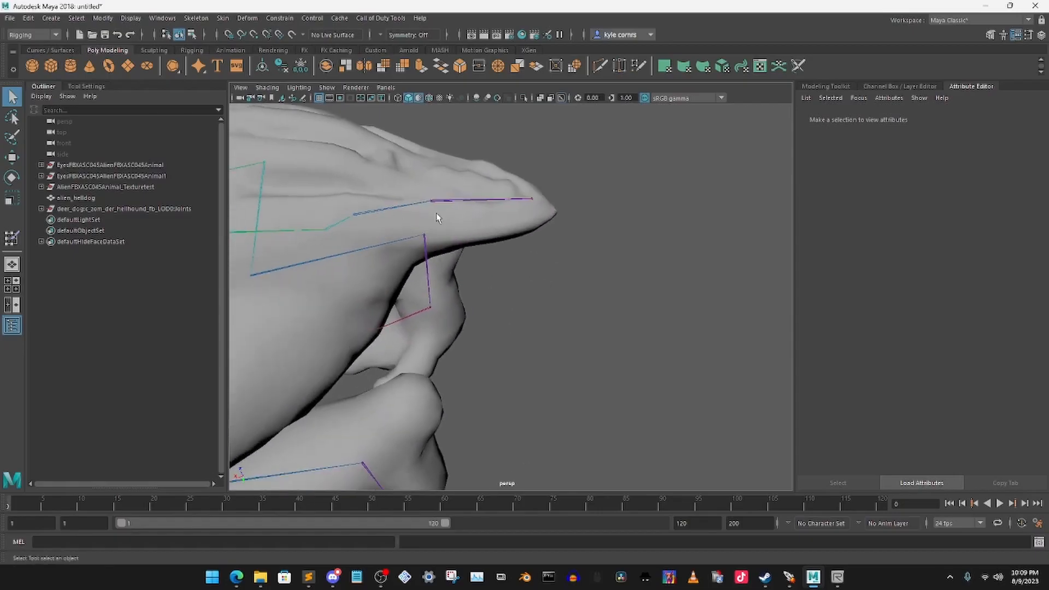
pyautogui.scroll(-10, 437, 217)
pyautogui.keyDown('alt'); pyautogui.moveTo(474, 254); pyautogui.dragTo(505, 241); pyautogui.keyUp('alt')
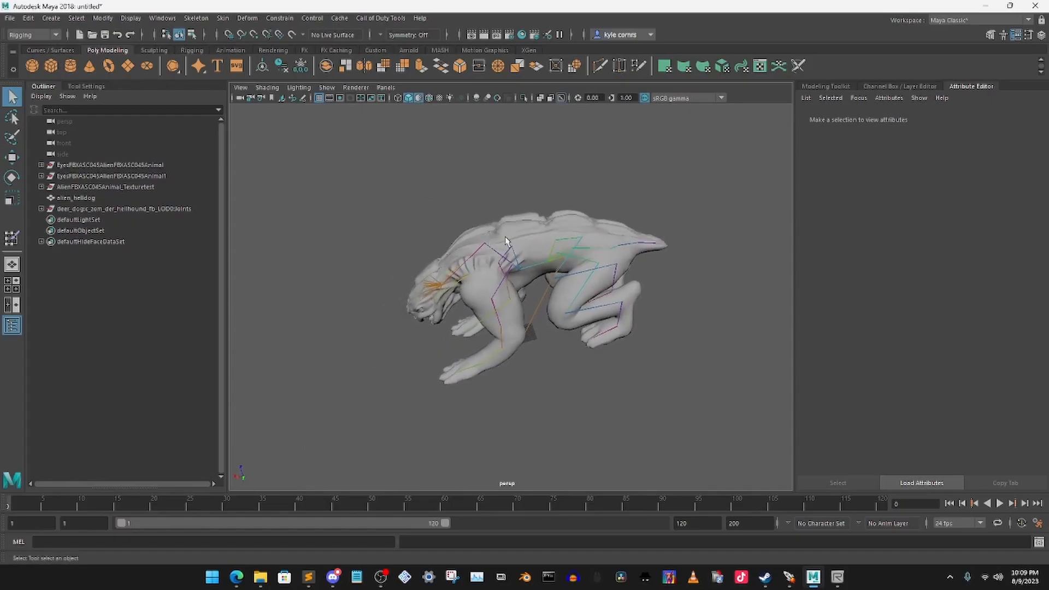
pyautogui.keyDown('alt'); pyautogui.moveTo(523, 270); pyautogui.dragTo(469, 240); pyautogui.keyUp('alt')
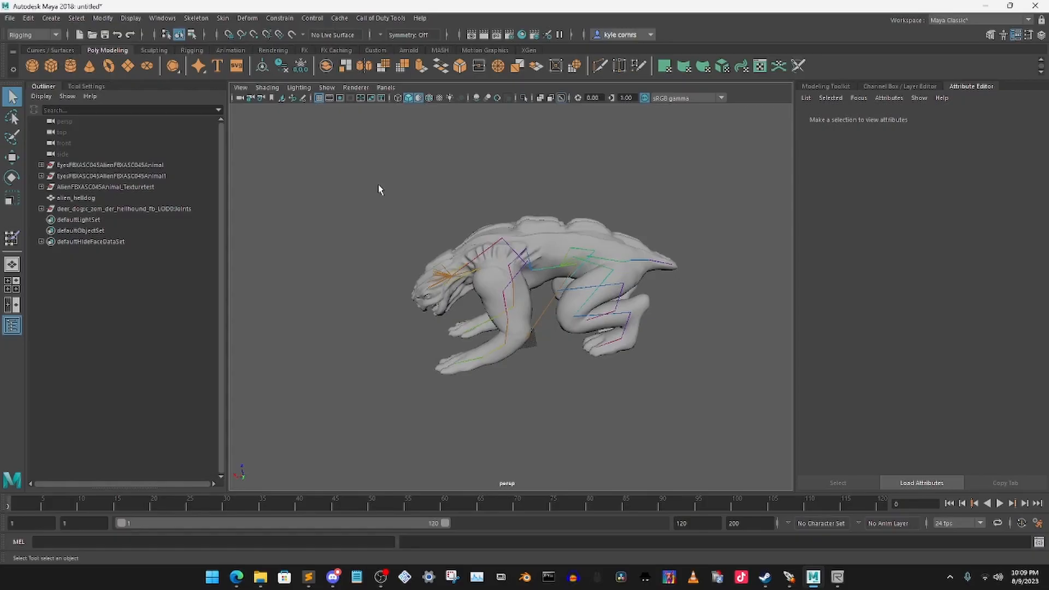
# Step: Start Paint Skin Weights on the alien_helldog mesh and show the tool's settings with the influence list
pyautogui.click(81, 199)
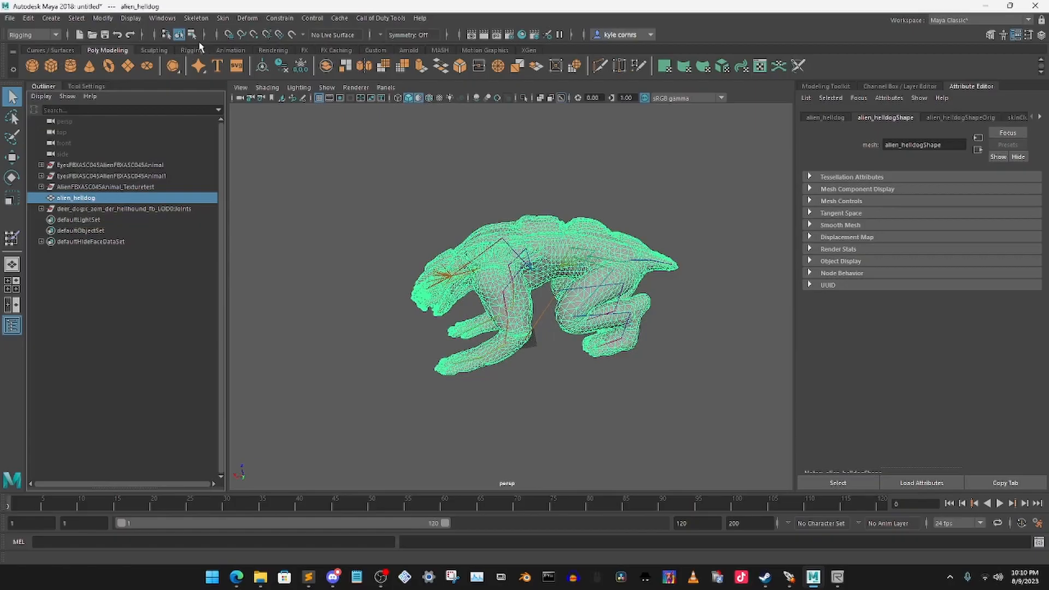
pyautogui.click(223, 18)
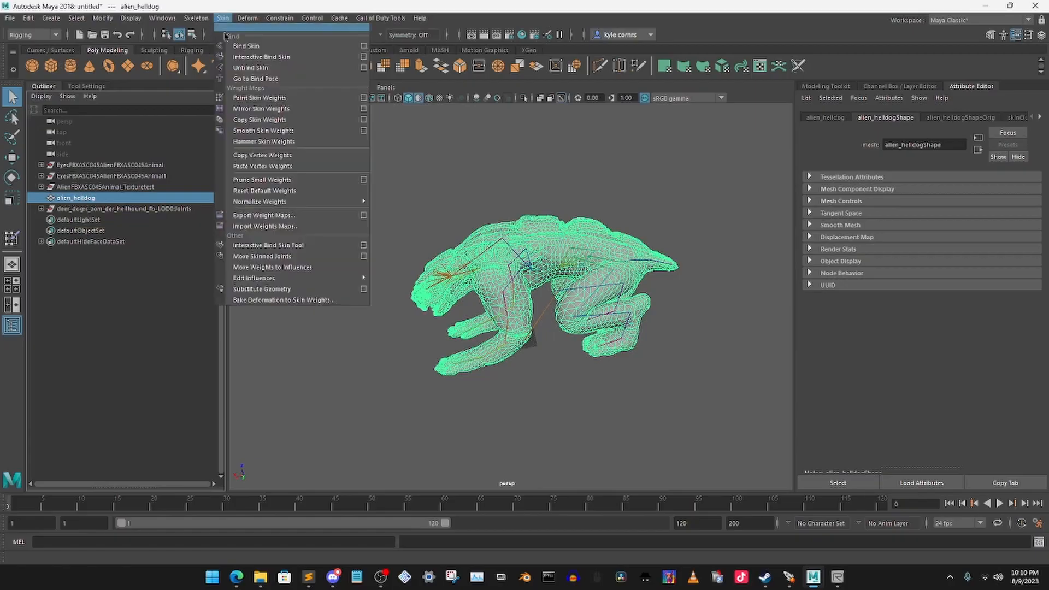
pyautogui.click(268, 99)
pyautogui.click(88, 87)
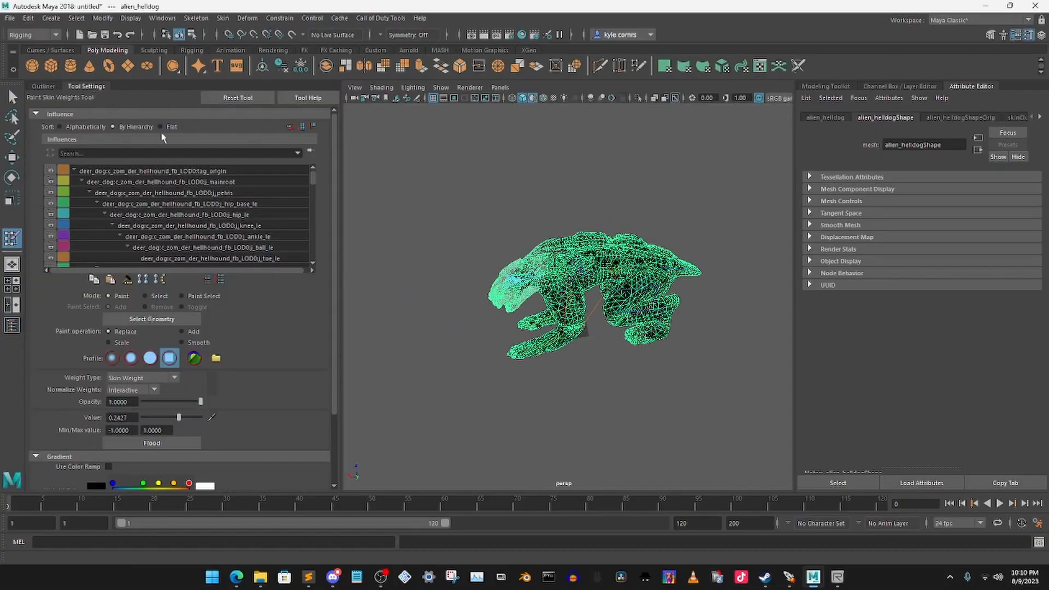
pyautogui.click(173, 19)
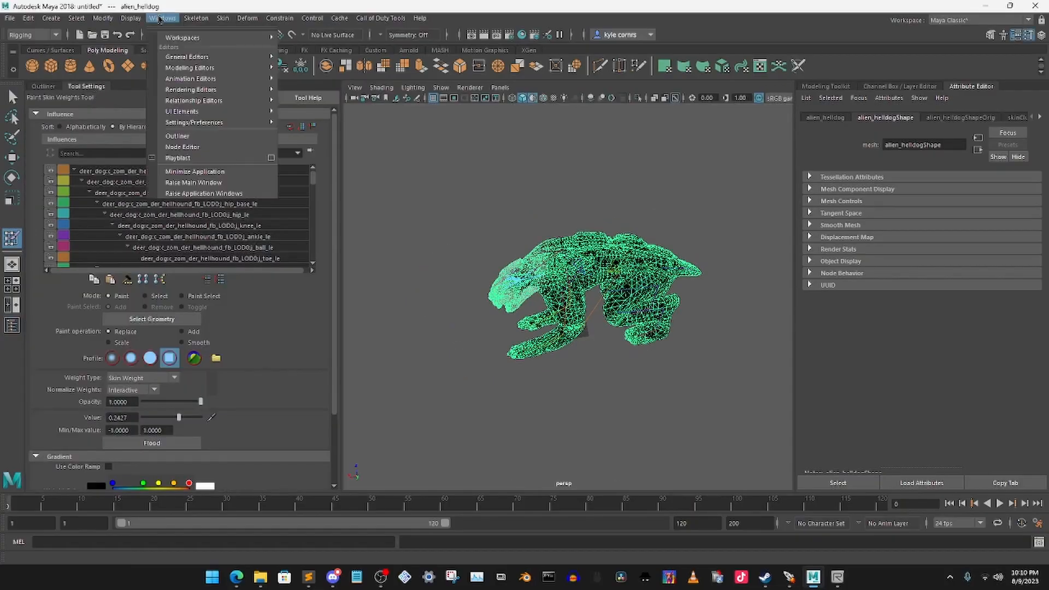
pyautogui.moveTo(257, 56)
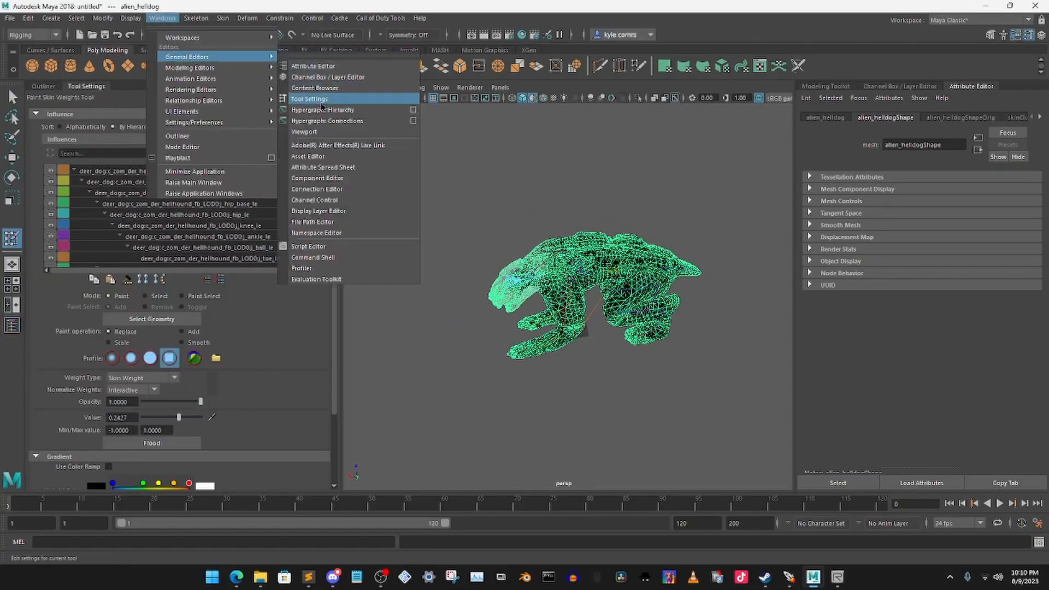
pyautogui.click(116, 163)
# Step: Set the paint value to -1 in Replace mode, then flood and lock the tag_origin and j_mainroot influences
pyautogui.moveTo(173, 419); pyautogui.dragTo(109, 418)
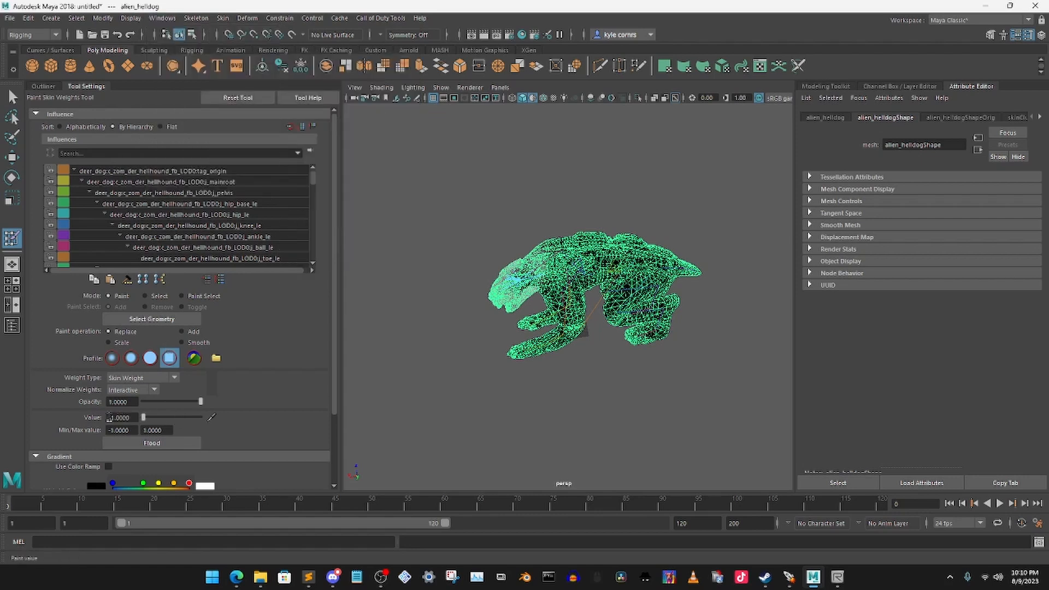
pyautogui.click(214, 173)
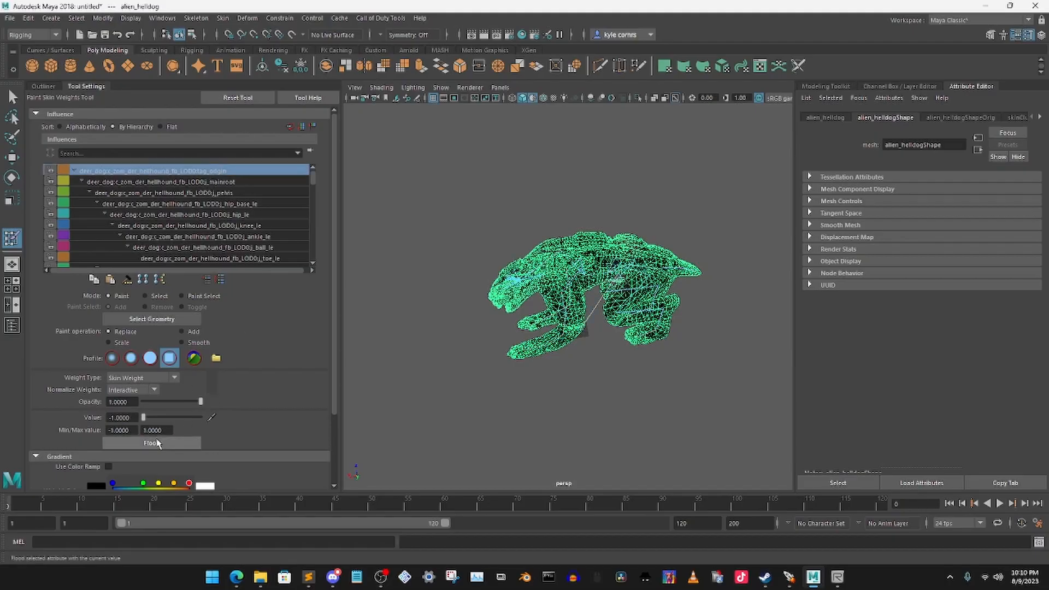
pyautogui.click(51, 171)
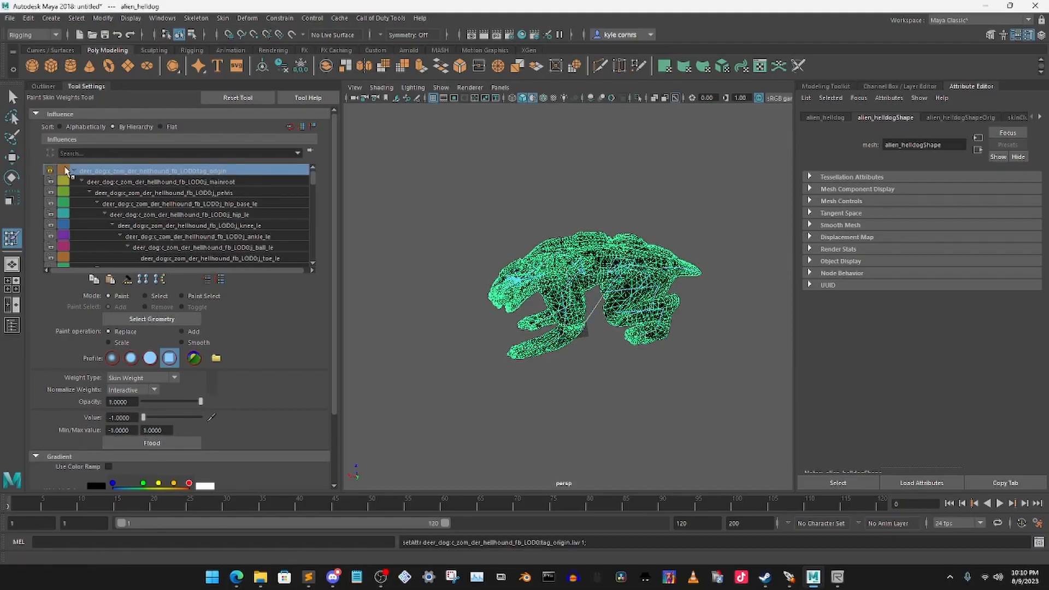
pyautogui.click(130, 183)
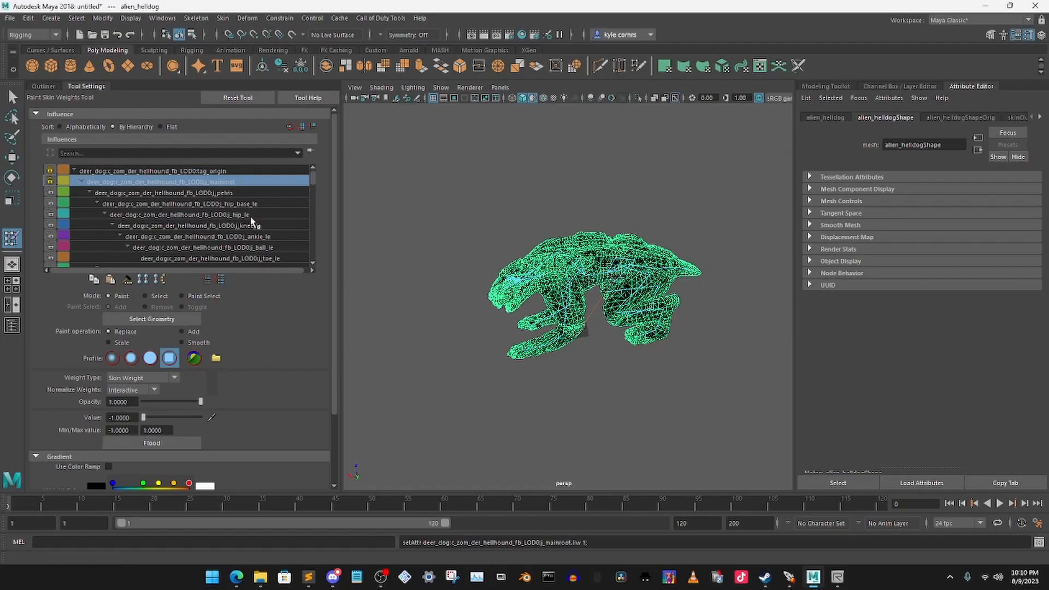
# Step: Flood the tag_eye and tag_mouth_fx influences with -1, lock both, and check the remaining influences
pyautogui.scroll(-4, 252, 220)
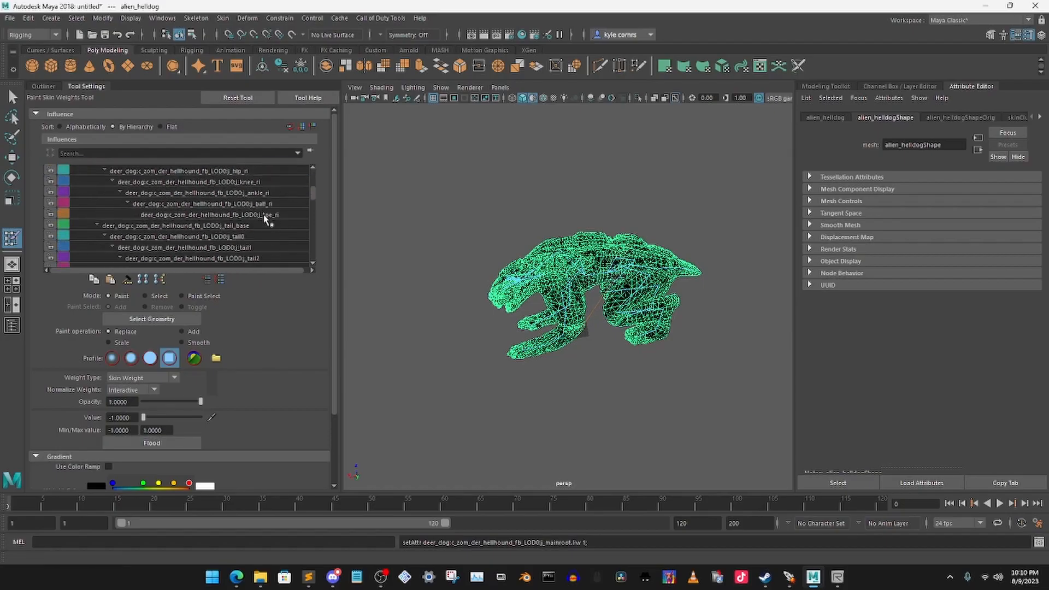
pyautogui.scroll(-6, 267, 221)
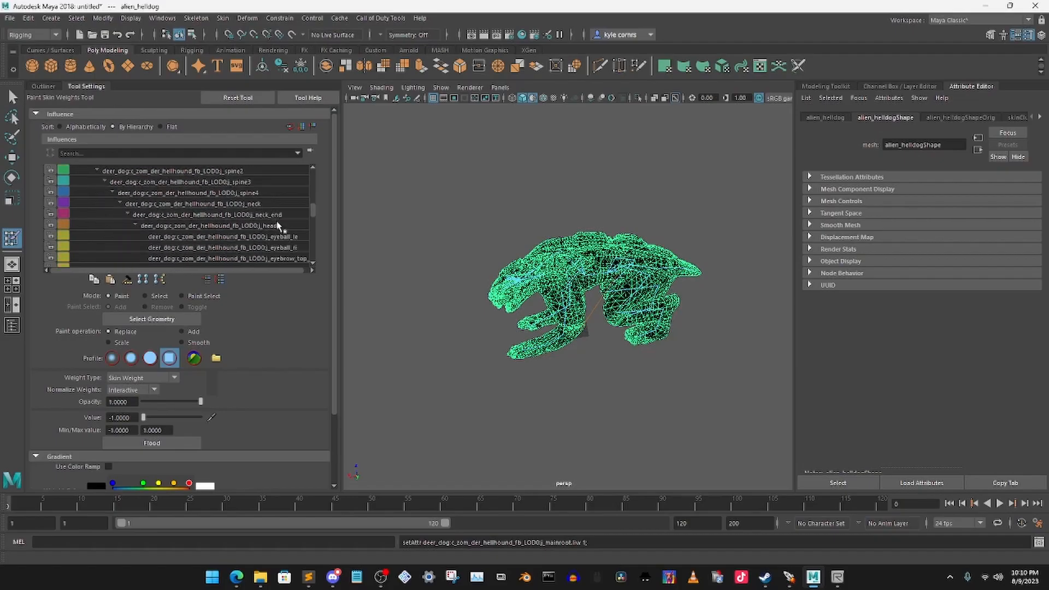
pyautogui.scroll(-1, 278, 225)
pyautogui.moveTo(340, 261); pyautogui.dragTo(513, 262)
pyautogui.scroll(-5, 368, 235)
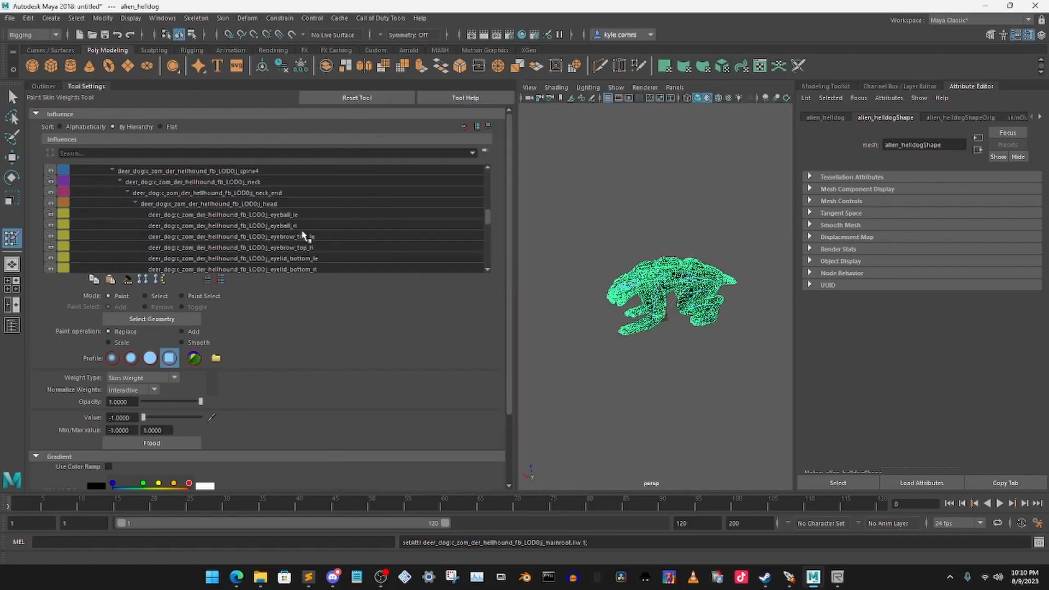
pyautogui.scroll(-3, 325, 221)
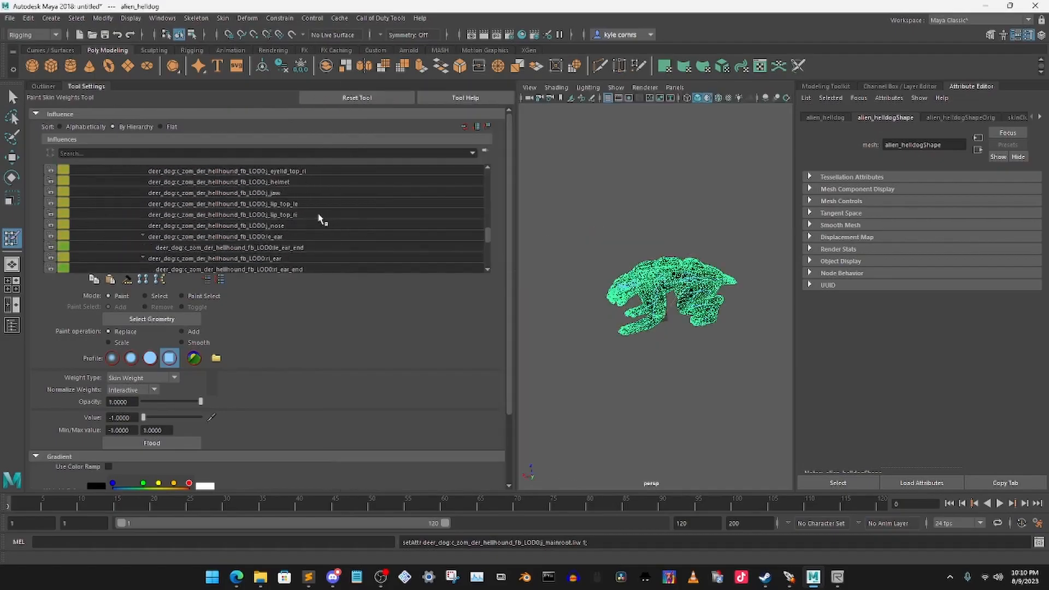
pyautogui.click(280, 226)
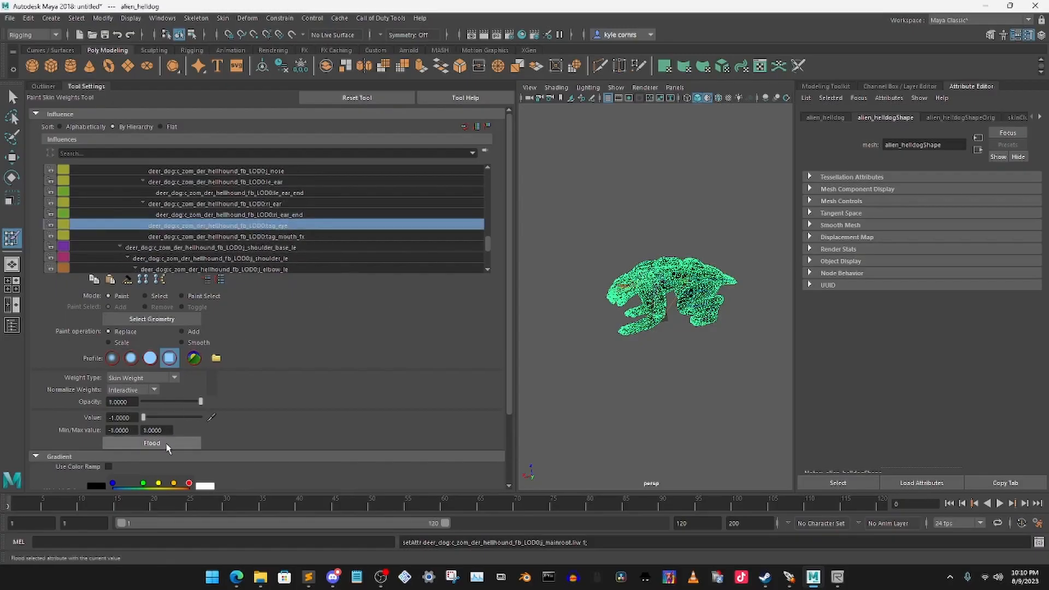
pyautogui.click(49, 225)
pyautogui.click(269, 236)
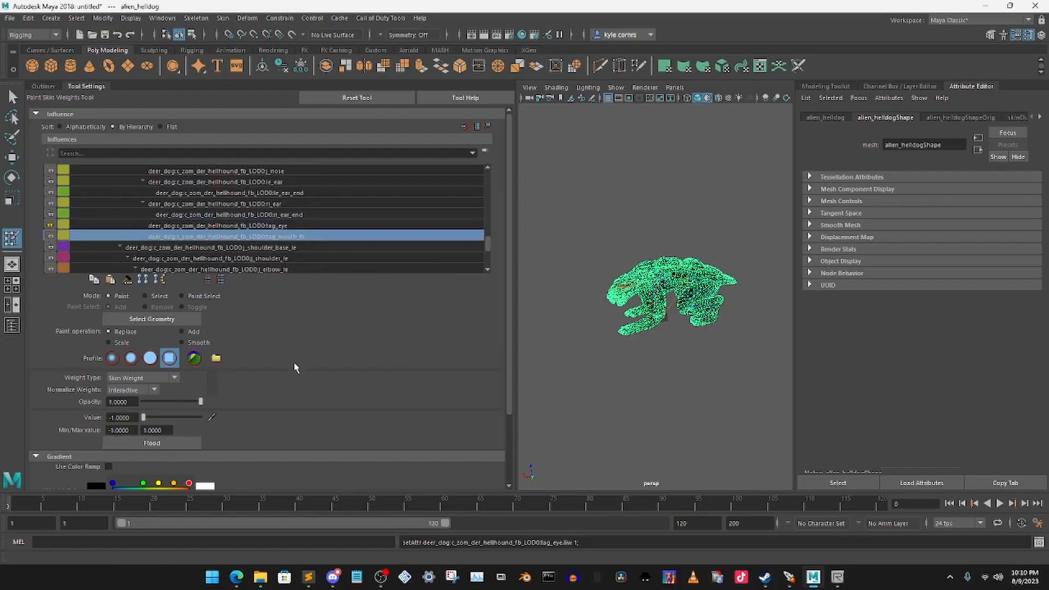
pyautogui.click(50, 236)
pyautogui.scroll(-2, 317, 239)
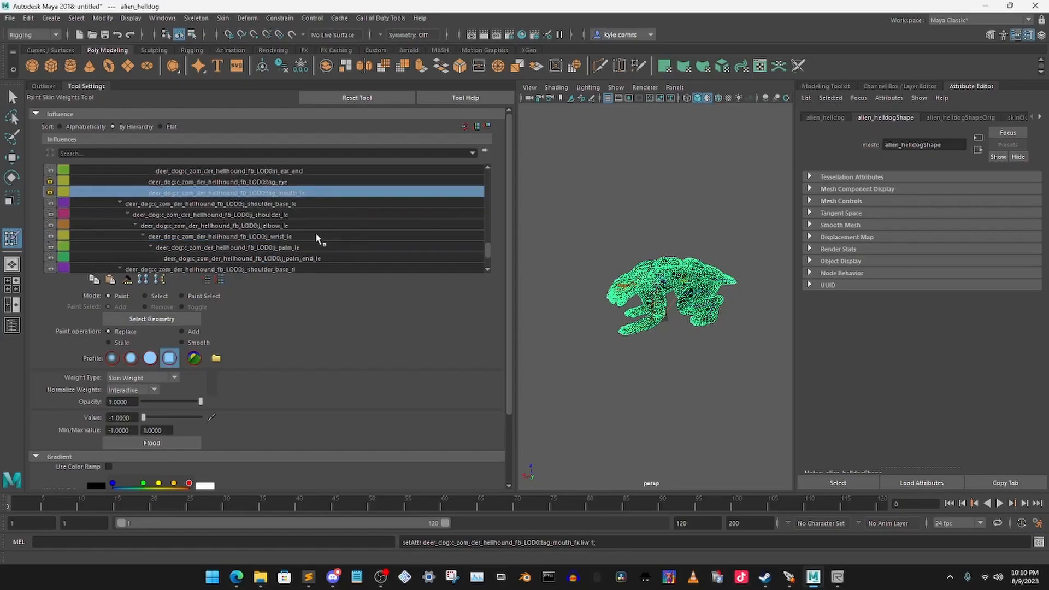
pyautogui.scroll(-3, 295, 224)
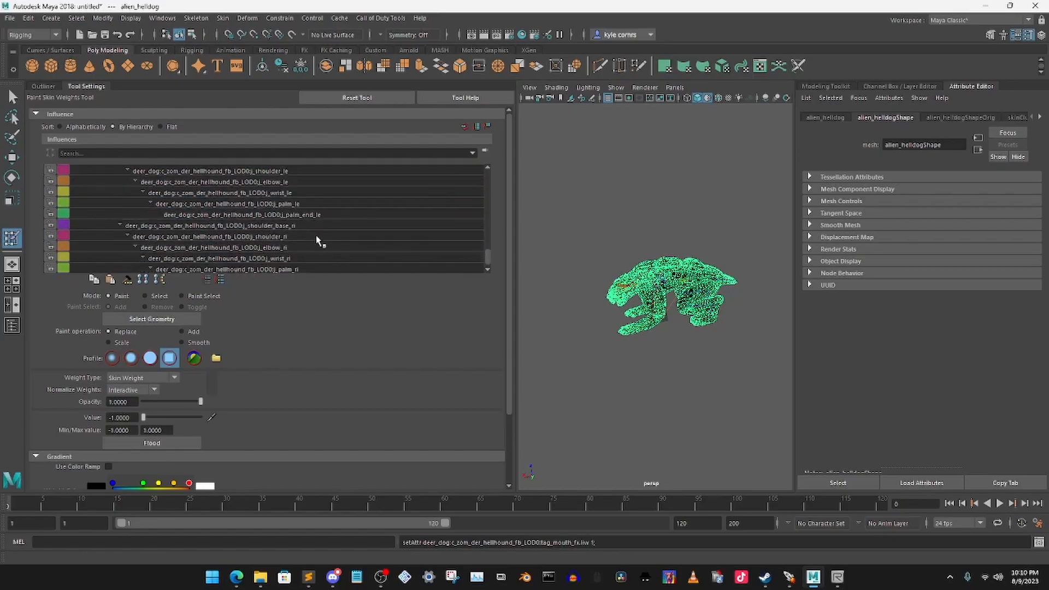
pyautogui.scroll(-6, 304, 239)
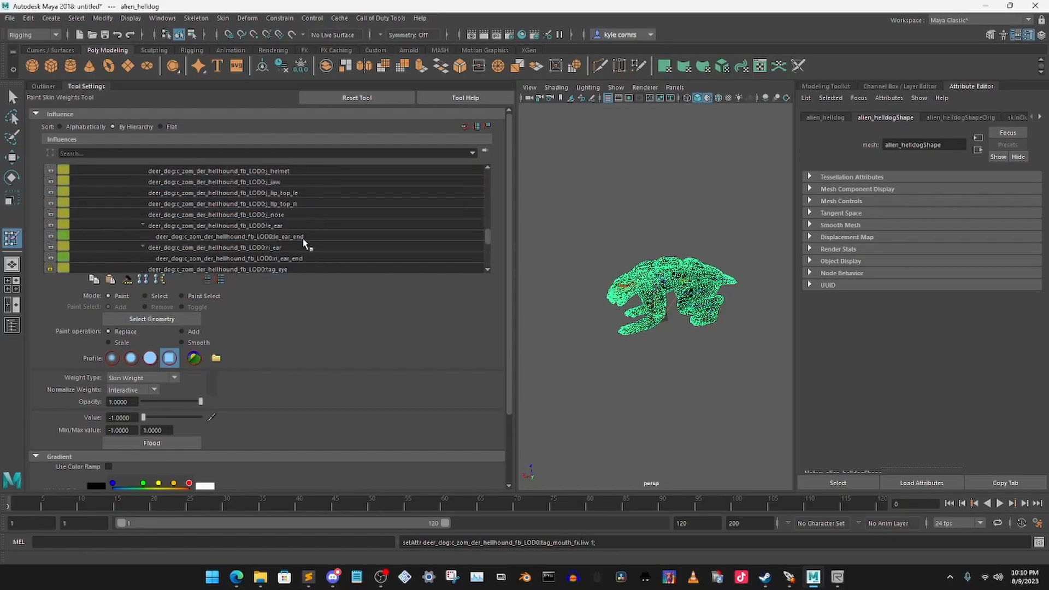
pyautogui.scroll(4, 307, 235)
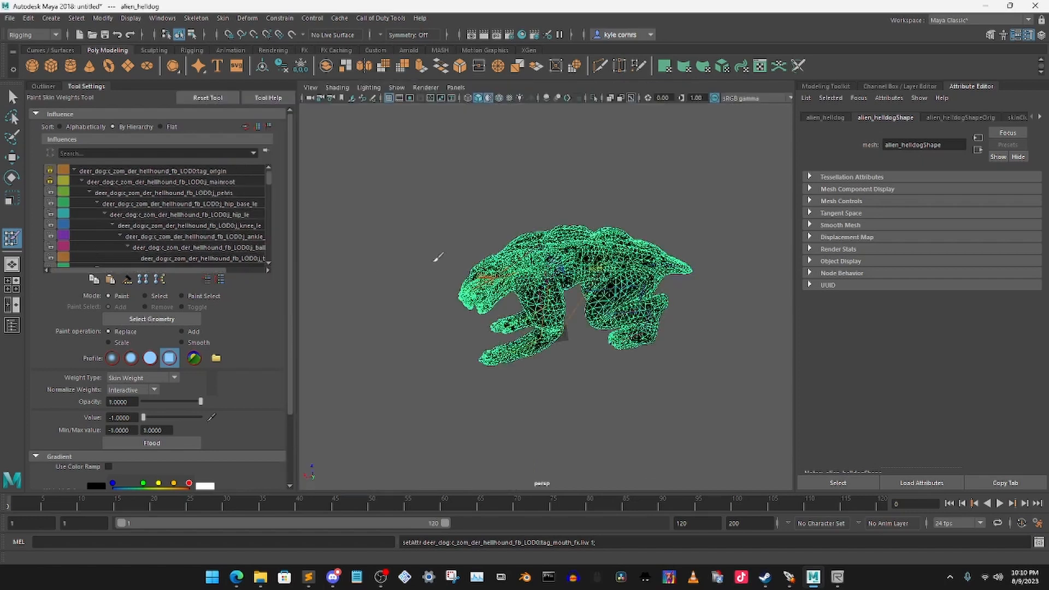
# Step: Try rotating the left shoulder base joint to test the mesh deformation, and undo the rotation
pyautogui.click(38, 87)
pyautogui.click(12, 177)
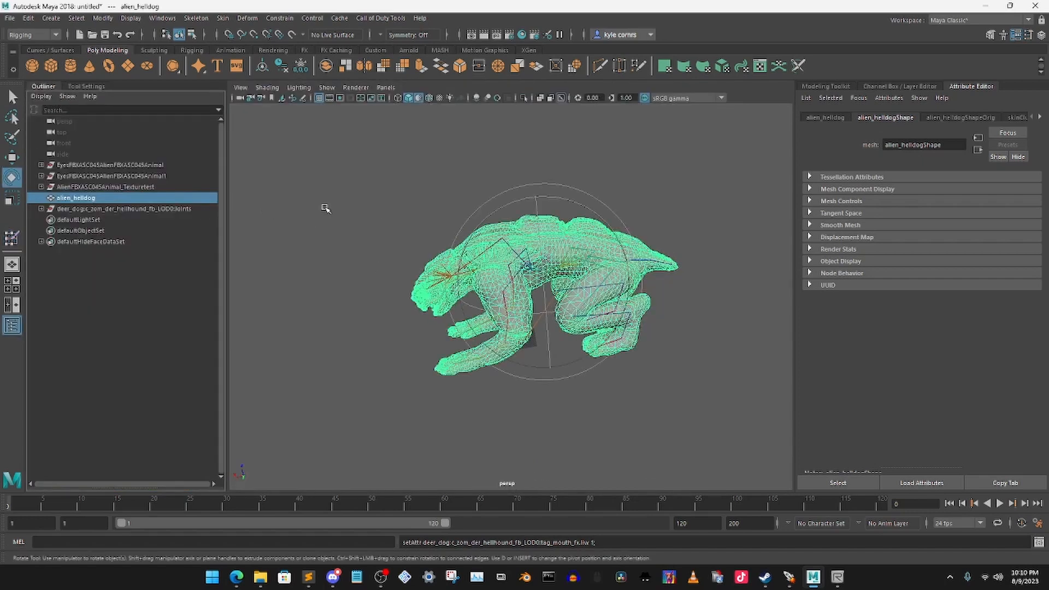
pyautogui.click(379, 258)
pyautogui.scroll(5, 495, 330)
pyautogui.keyDown('alt'); pyautogui.moveTo(494, 329); pyautogui.dragTo(468, 345); pyautogui.keyUp('alt')
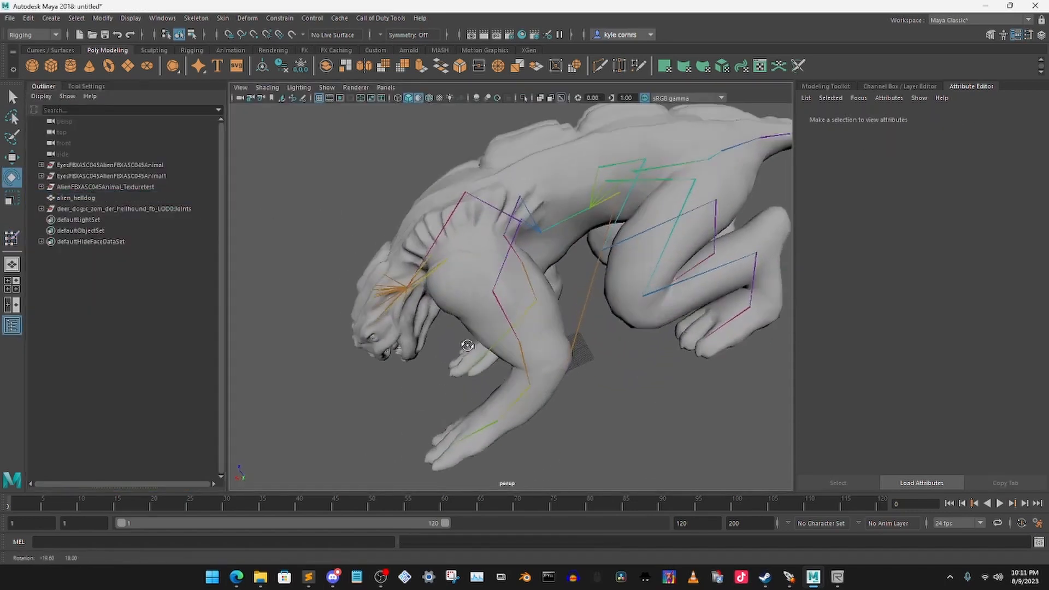
pyautogui.moveTo(507, 292); pyautogui.dragTo(500, 323)
pyautogui.hotkey('ctrl', 'z')
pyautogui.hotkey('ctrl', 'z')
pyautogui.hotkey('ctrl', 'z')
pyautogui.hotkey('ctrl', 'z')
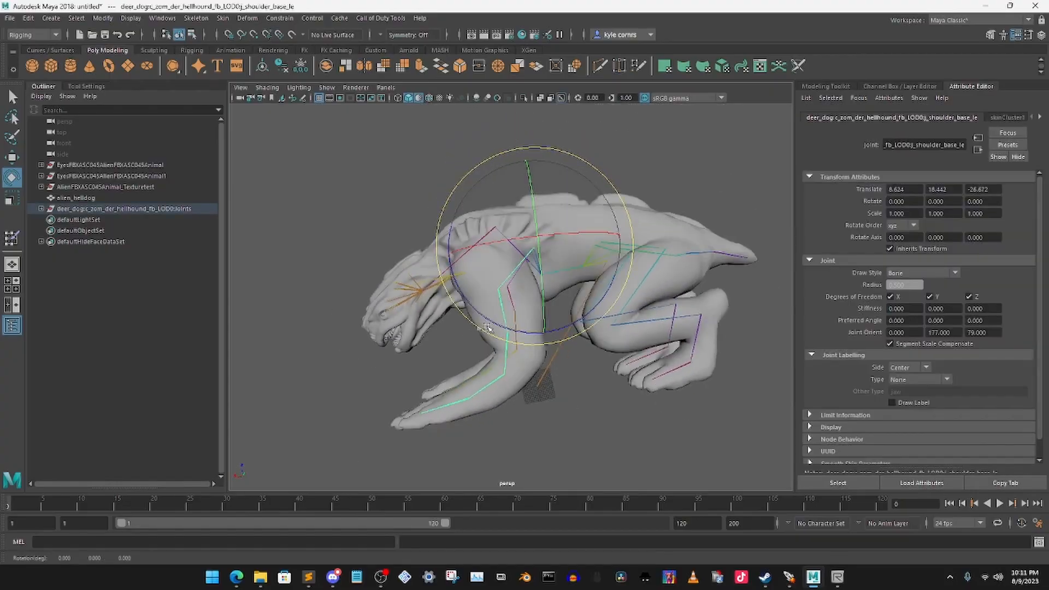
# Step: Test the front leg's deformation by rotating the left shoulder joint, undo the rotation, and clear the selection
pyautogui.click(509, 359)
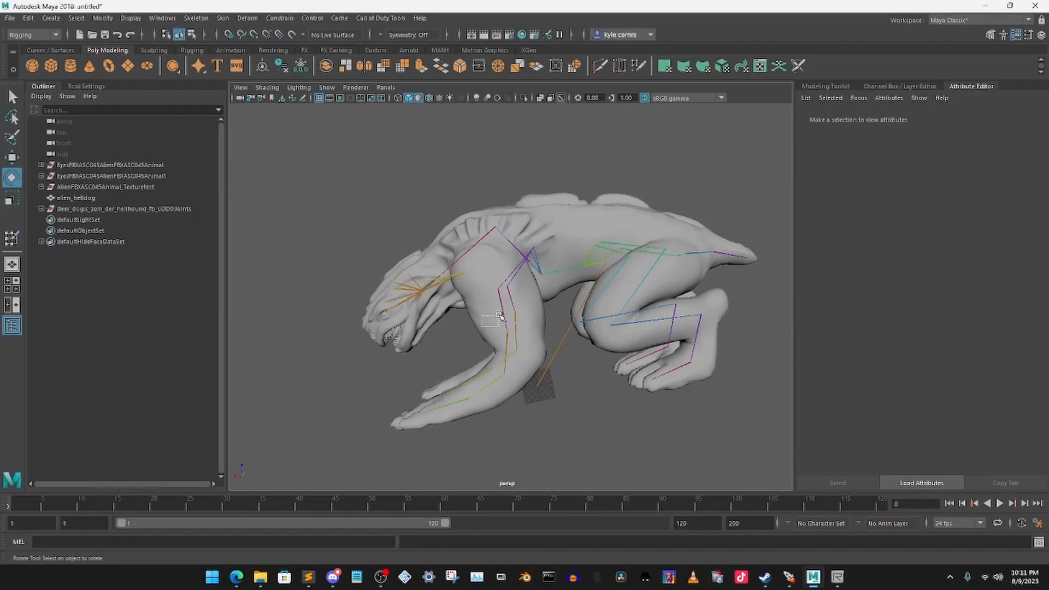
pyautogui.moveTo(501, 317); pyautogui.dragTo(698, 186)
pyautogui.hotkey('ctrl', 'z')
pyautogui.hotkey('ctrl', 'z')
pyautogui.hotkey('ctrl', 'z')
pyautogui.hotkey('ctrl', 'z')
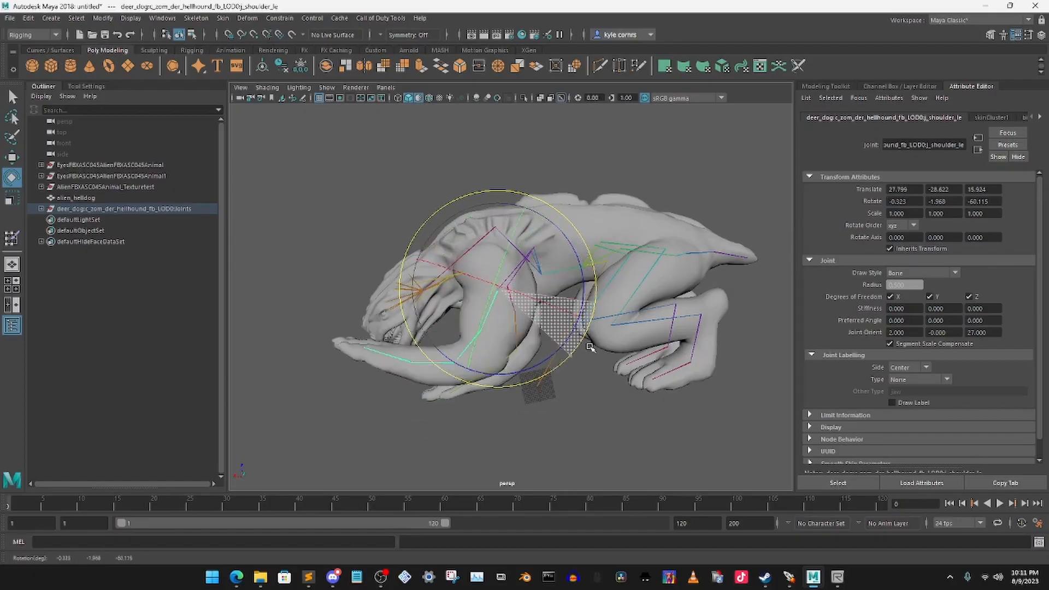
pyautogui.click(595, 413)
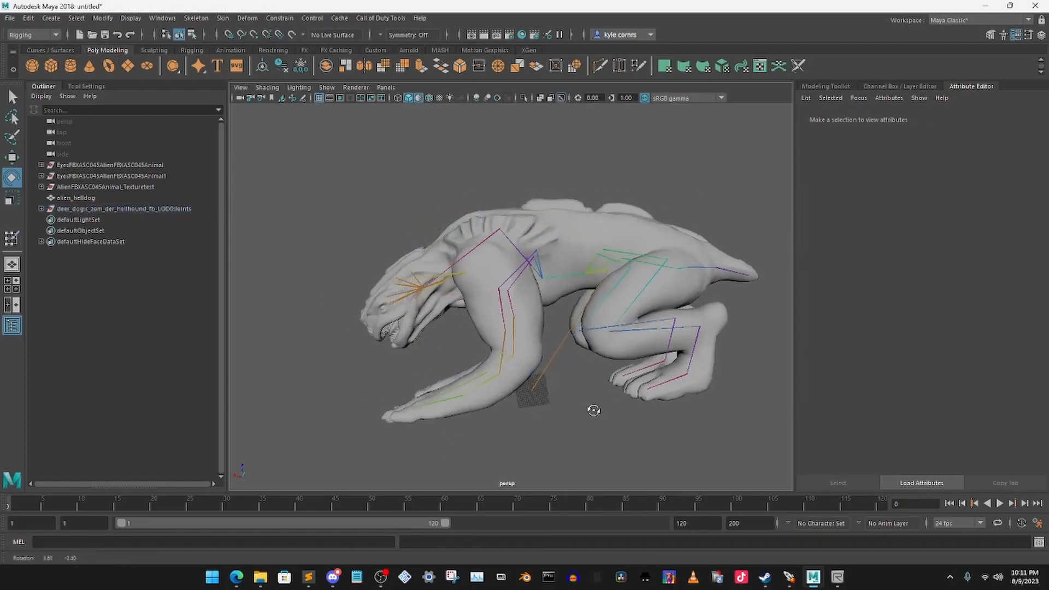
# Step: Swing the left hip joint forward to about -82 degrees in Z and view the opposite hind foot up close
pyautogui.keyDown('alt'); pyautogui.moveTo(592, 410); pyautogui.dragTo(591, 304); pyautogui.keyUp('alt')
pyautogui.click(603, 310)
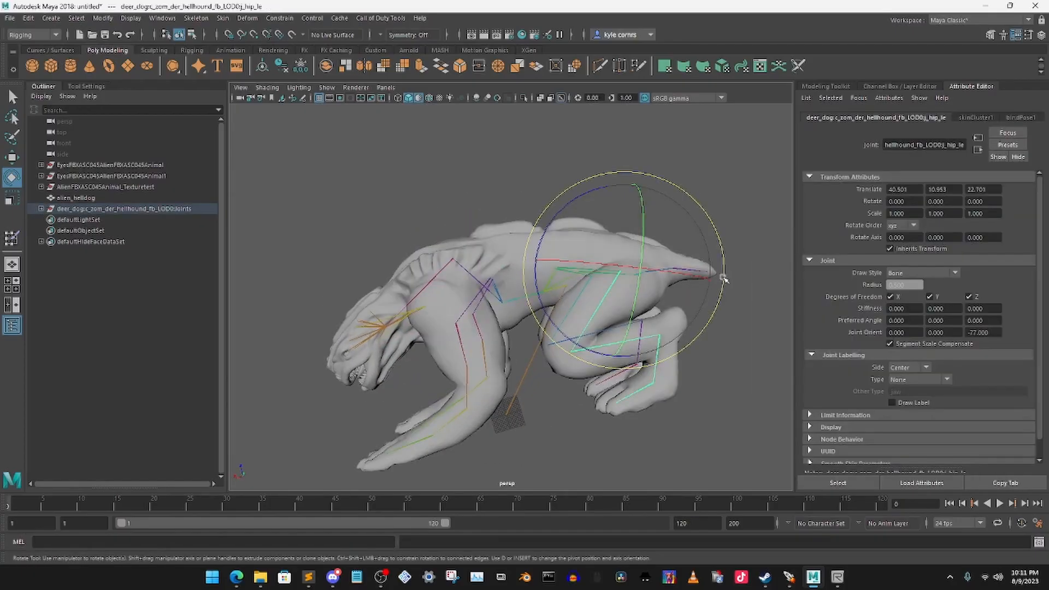
pyautogui.moveTo(721, 276); pyautogui.dragTo(635, 381)
pyautogui.keyDown('alt'); pyautogui.moveTo(648, 346); pyautogui.dragTo(648, 476, button='right'); pyautogui.keyUp('alt')
pyautogui.press('f')
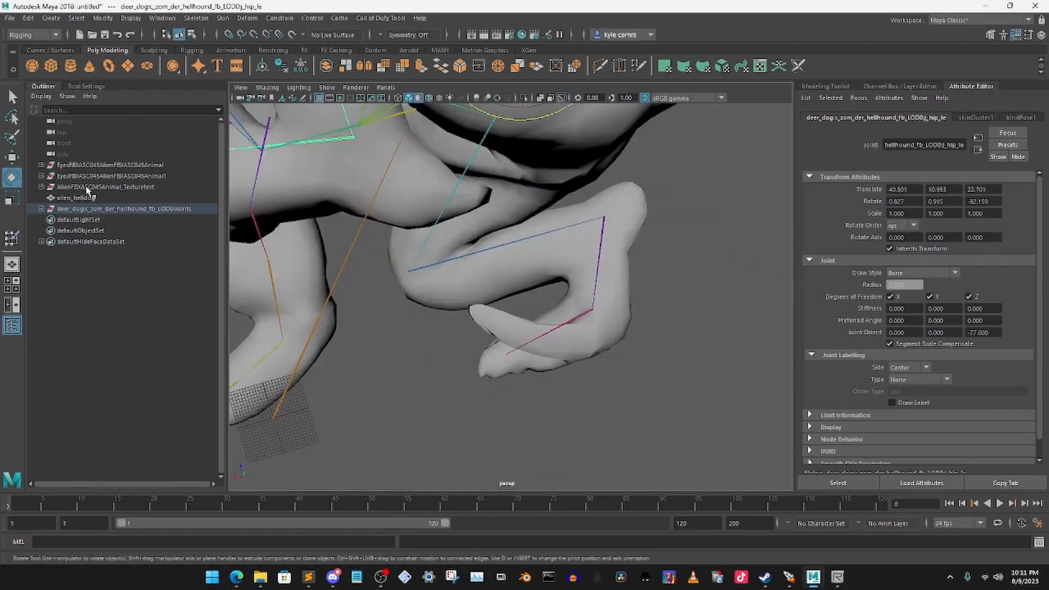
# Step: Start Paint Skin Weights on the alien_helldog mesh and compare the j_pelvis, j_hip_base_le and j_hip_le influences
pyautogui.click(82, 198)
pyautogui.click(12, 239)
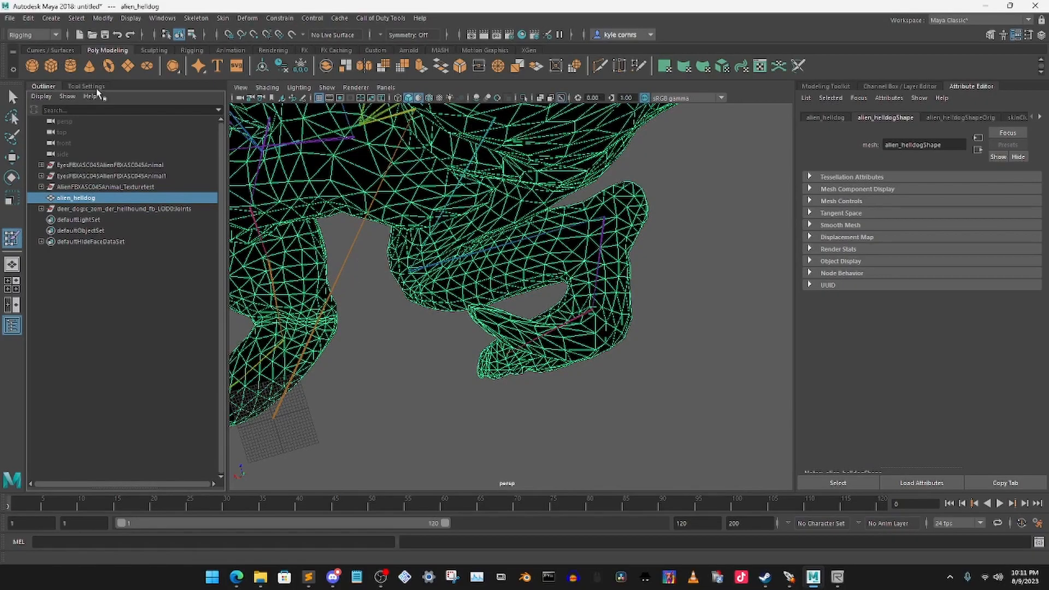
pyautogui.click(88, 86)
pyautogui.click(177, 204)
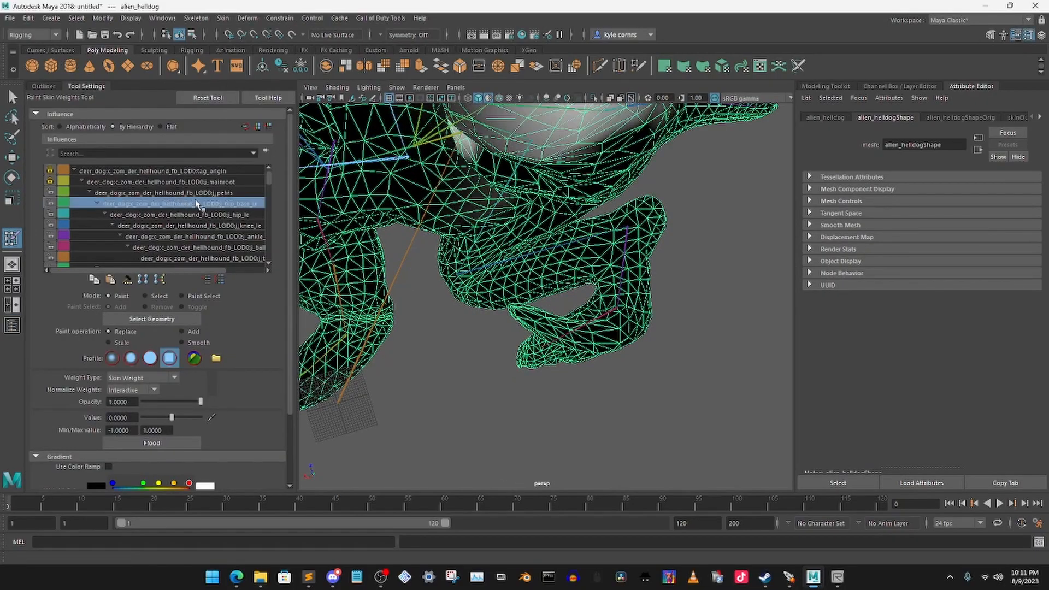
pyautogui.scroll(-3, 541, 174)
pyautogui.scroll(3, 563, 219)
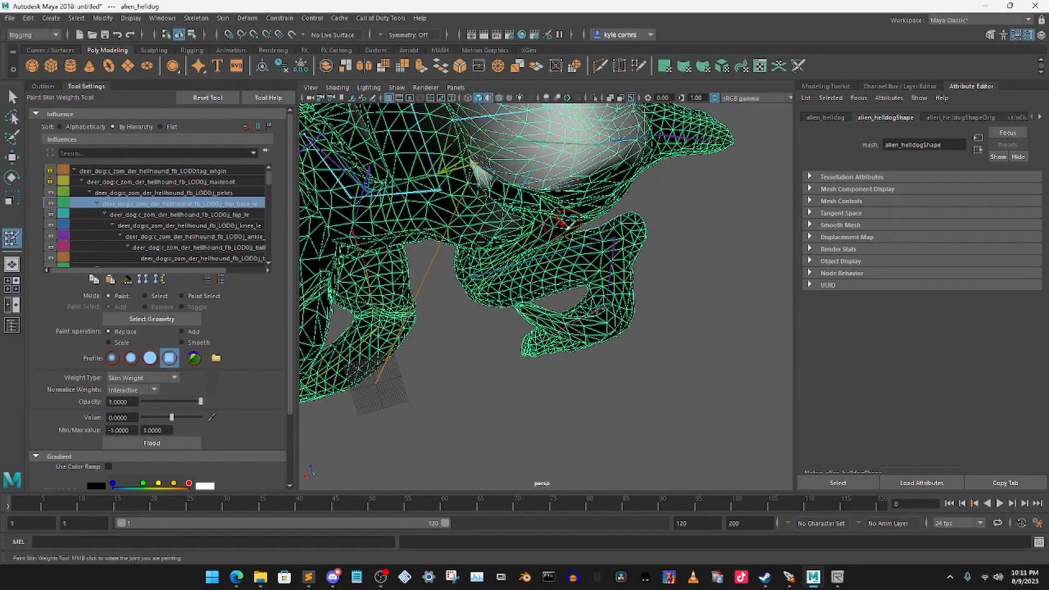
pyautogui.click(211, 194)
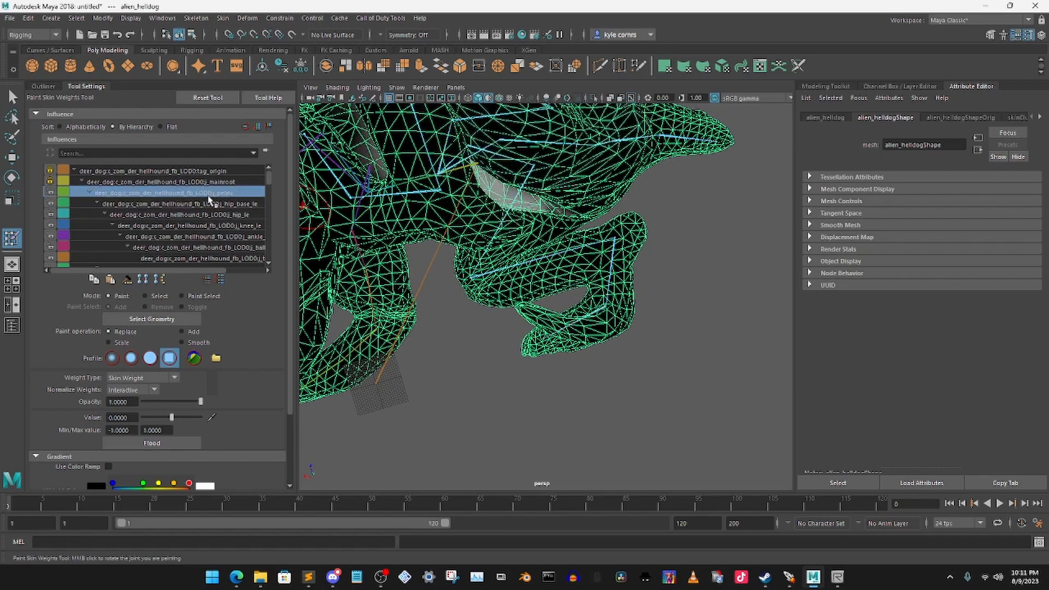
pyautogui.click(204, 204)
pyautogui.click(201, 216)
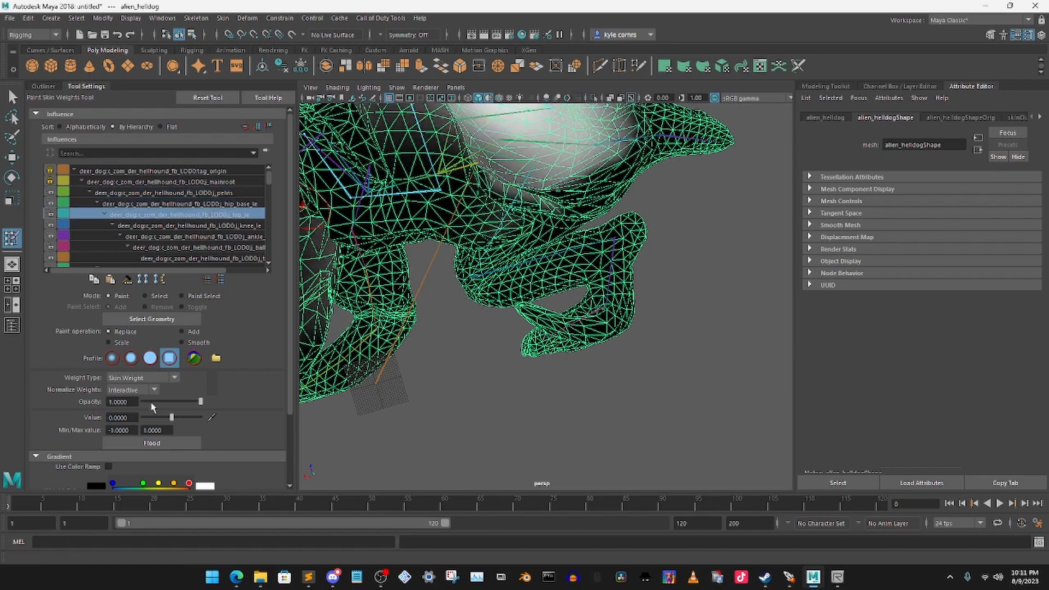
# Step: With a paint value of -1, remove the j_ankle_le influence from the opposite hind foot and lock it
pyautogui.click(176, 226)
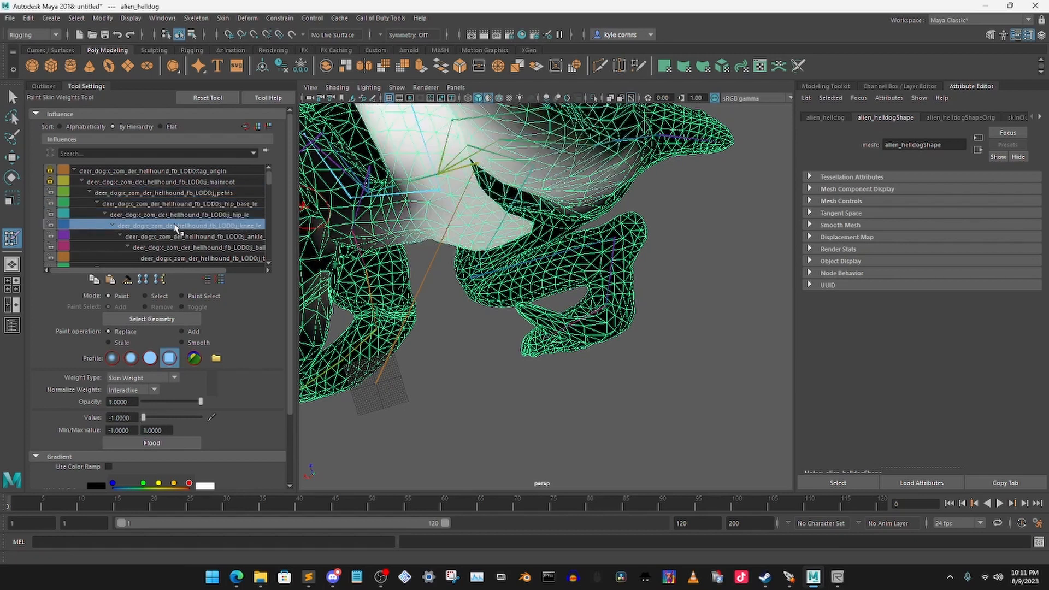
pyautogui.click(188, 237)
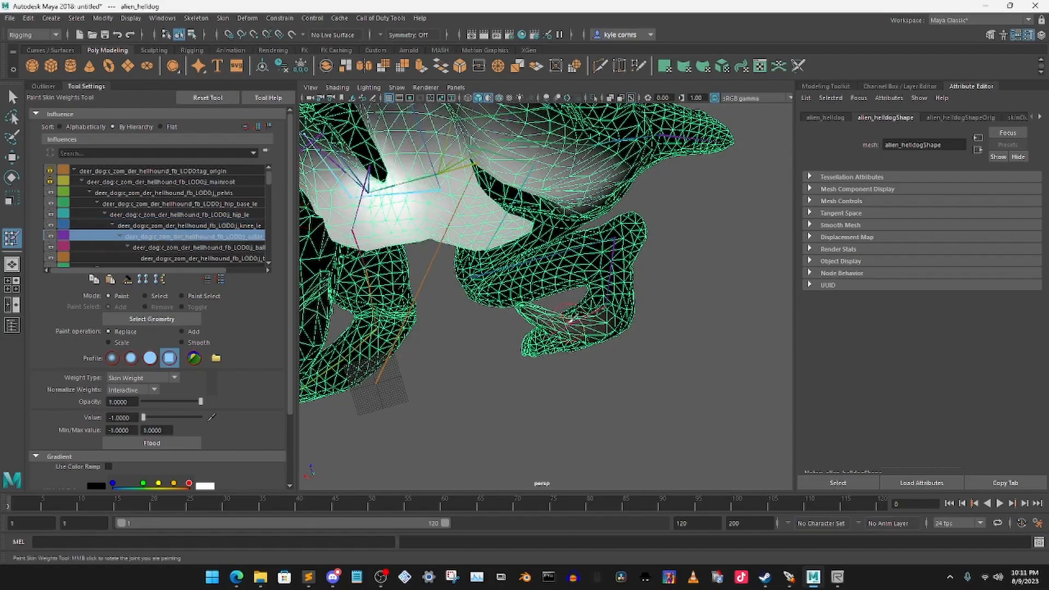
pyautogui.moveTo(551, 295)
pyautogui.keyDown('alt'); pyautogui.mouseDown()
pyautogui.moveTo(515, 322)
pyautogui.moveTo(558, 286)
pyautogui.moveTo(485, 292)
pyautogui.moveTo(483, 283)
pyautogui.moveTo(556, 238)
pyautogui.mouseUp(); pyautogui.keyUp('alt')
pyautogui.scroll(3, 557, 286)
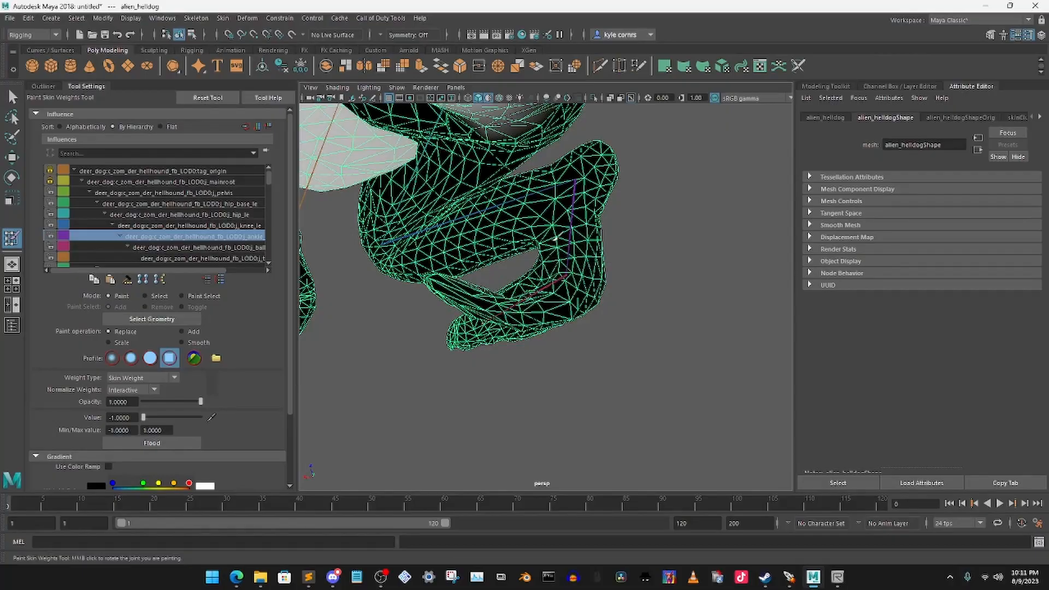
pyautogui.keyDown('alt'); pyautogui.moveTo(463, 281); pyautogui.dragTo(469, 363); pyautogui.keyUp('alt')
pyautogui.keyDown('alt'); pyautogui.moveTo(414, 263); pyautogui.dragTo(495, 316); pyautogui.keyUp('alt')
pyautogui.click(51, 236)
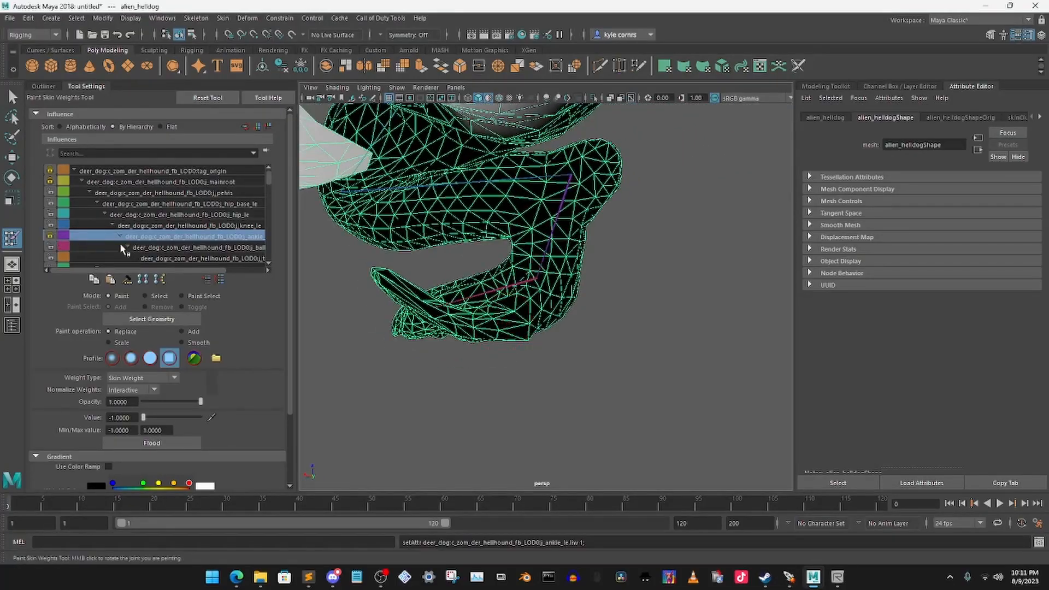
# Step: Paint the j_ball_le influence off the opposite hind foot from several angles and lock it
pyautogui.click(185, 249)
pyautogui.moveTo(439, 300); pyautogui.dragTo(484, 324, button='middle')
pyautogui.moveTo(541, 322)
pyautogui.keyDown('alt'); pyautogui.mouseDown()
pyautogui.moveTo(520, 328)
pyautogui.moveTo(644, 370)
pyautogui.moveTo(543, 296)
pyautogui.moveTo(524, 241)
pyautogui.mouseUp(); pyautogui.keyUp('alt')
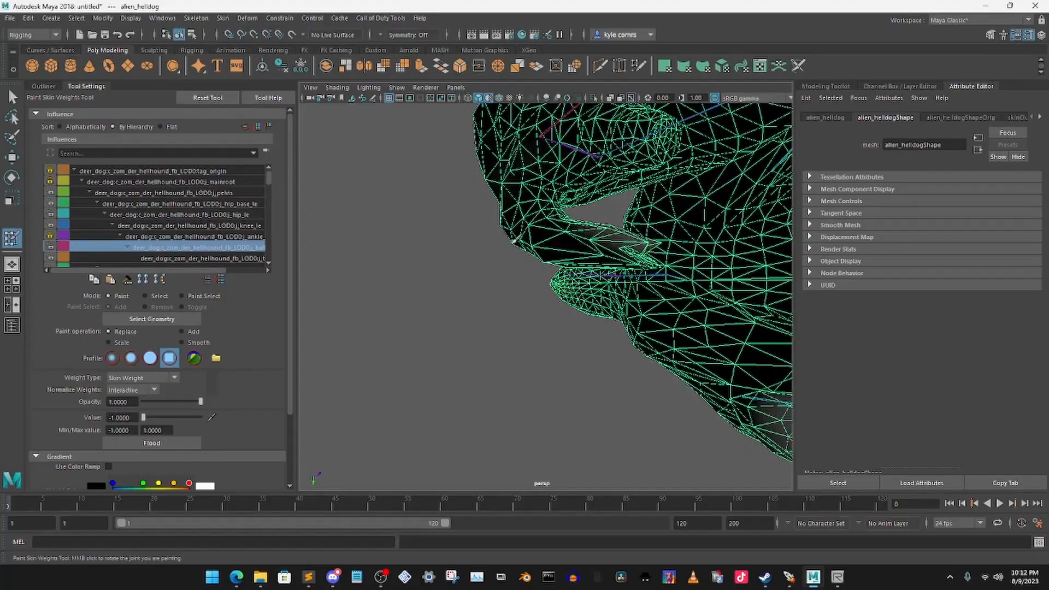
pyautogui.keyDown('alt'); pyautogui.moveTo(626, 256); pyautogui.dragTo(567, 261); pyautogui.keyUp('alt')
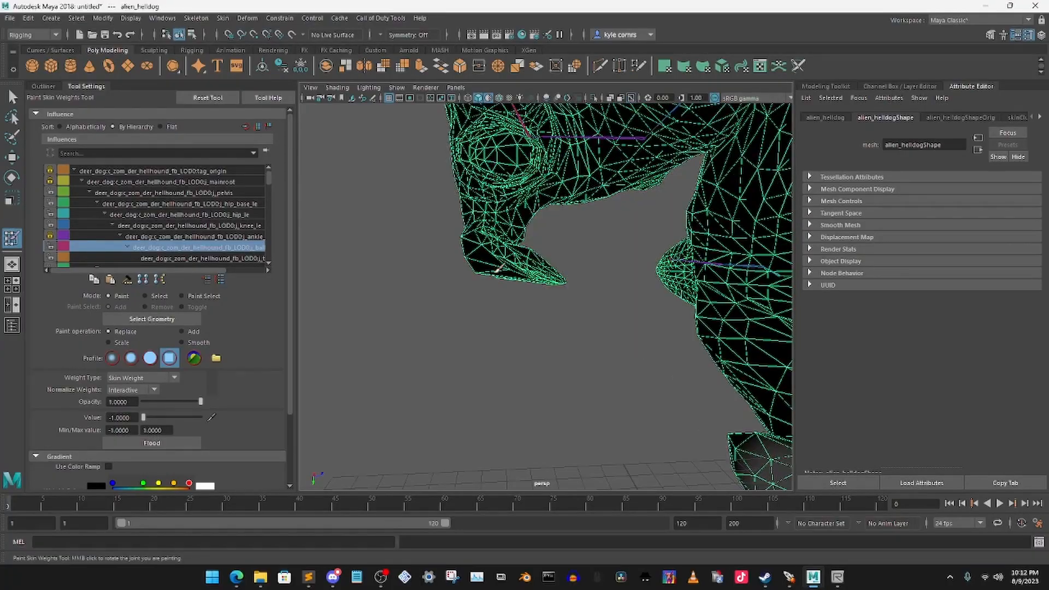
pyautogui.keyDown('alt'); pyautogui.moveTo(497, 270); pyautogui.dragTo(442, 239); pyautogui.keyUp('alt')
pyautogui.keyDown('alt'); pyautogui.moveTo(484, 311); pyautogui.dragTo(573, 310); pyautogui.keyUp('alt')
pyautogui.keyDown('alt'); pyautogui.moveTo(505, 289); pyautogui.dragTo(588, 292); pyautogui.keyUp('alt')
pyautogui.keyDown('alt'); pyautogui.moveTo(570, 117); pyautogui.dragTo(563, 195); pyautogui.keyUp('alt')
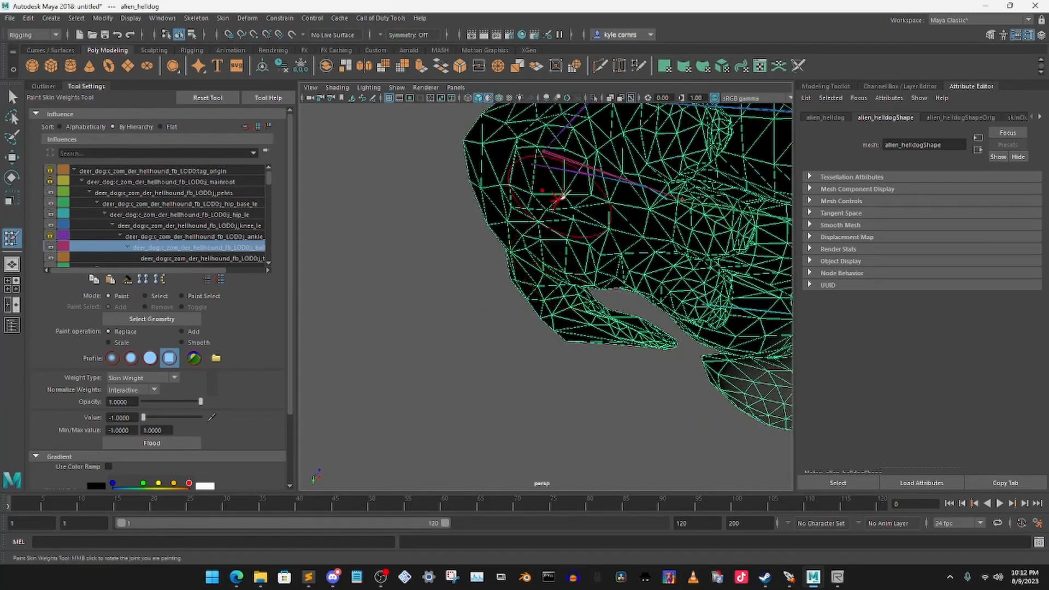
pyautogui.keyDown('alt'); pyautogui.moveTo(489, 202); pyautogui.dragTo(512, 269); pyautogui.keyUp('alt')
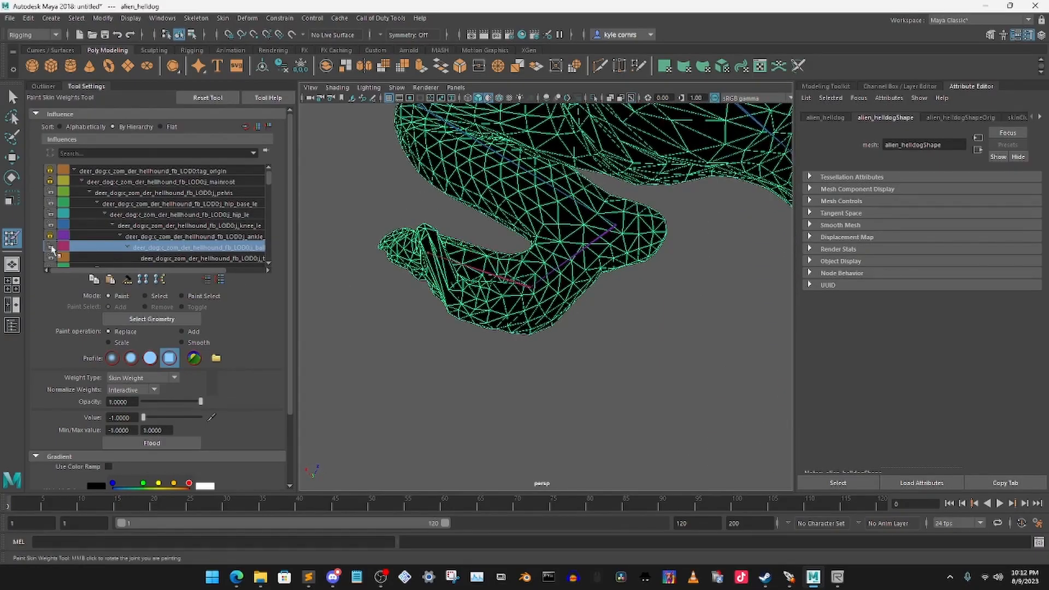
# Step: Paint the j_toe_le influence off the opposite hind foot's toes and lock it
pyautogui.click(163, 259)
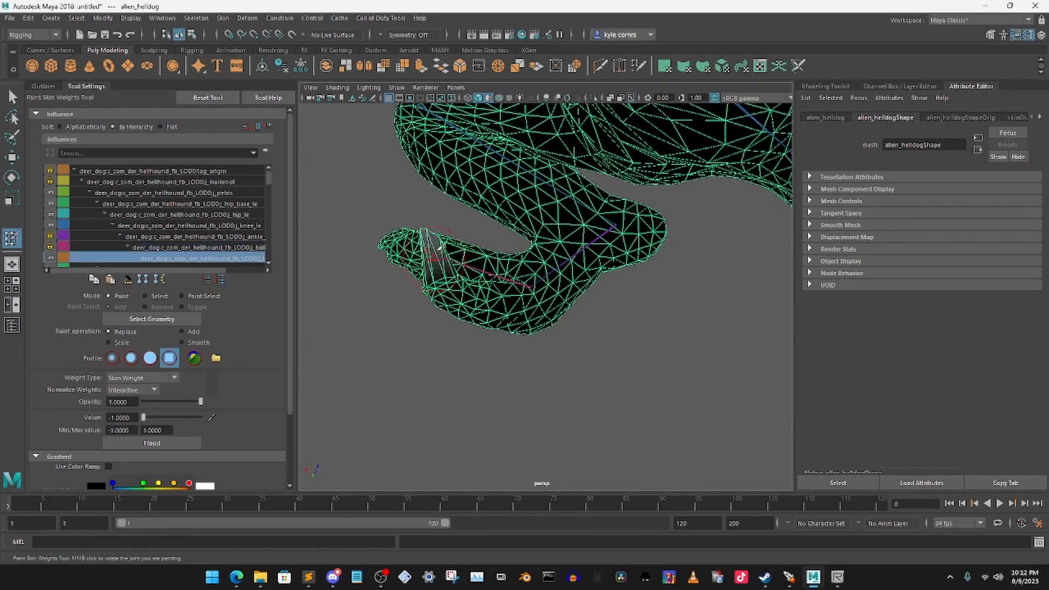
pyautogui.moveTo(435, 258)
pyautogui.mouseDown()
pyautogui.moveTo(426, 262)
pyautogui.moveTo(462, 318)
pyautogui.moveTo(457, 227)
pyautogui.moveTo(420, 225)
pyautogui.moveTo(370, 245)
pyautogui.moveTo(375, 270)
pyautogui.moveTo(553, 216)
pyautogui.moveTo(434, 311)
pyautogui.moveTo(445, 300)
pyautogui.mouseUp()
pyautogui.click(50, 257)
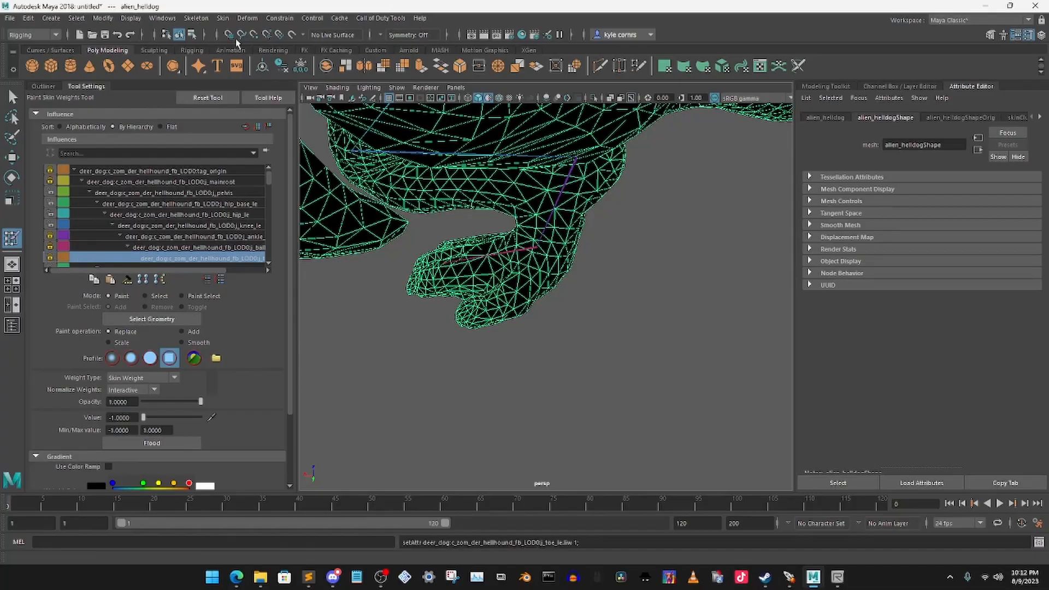
# Step: Return the skeleton to its bind pose
pyautogui.press('f')
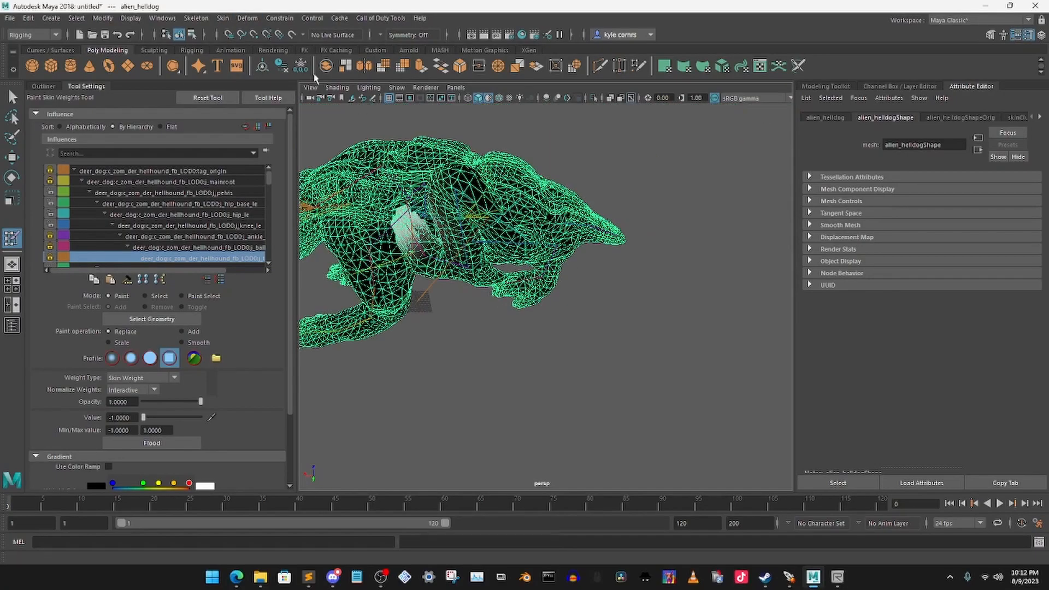
pyautogui.click(220, 19)
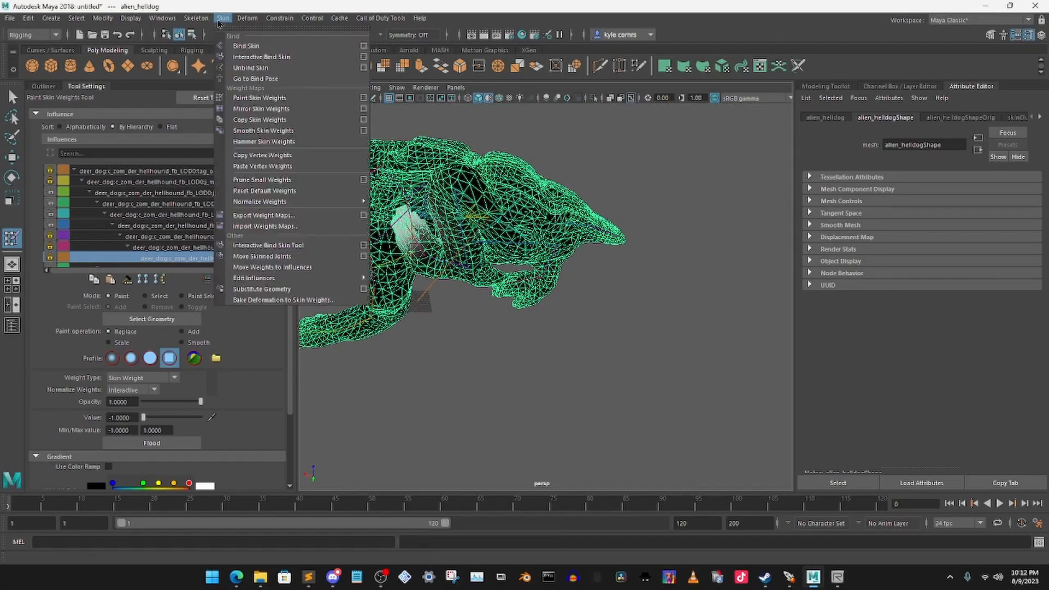
pyautogui.click(263, 80)
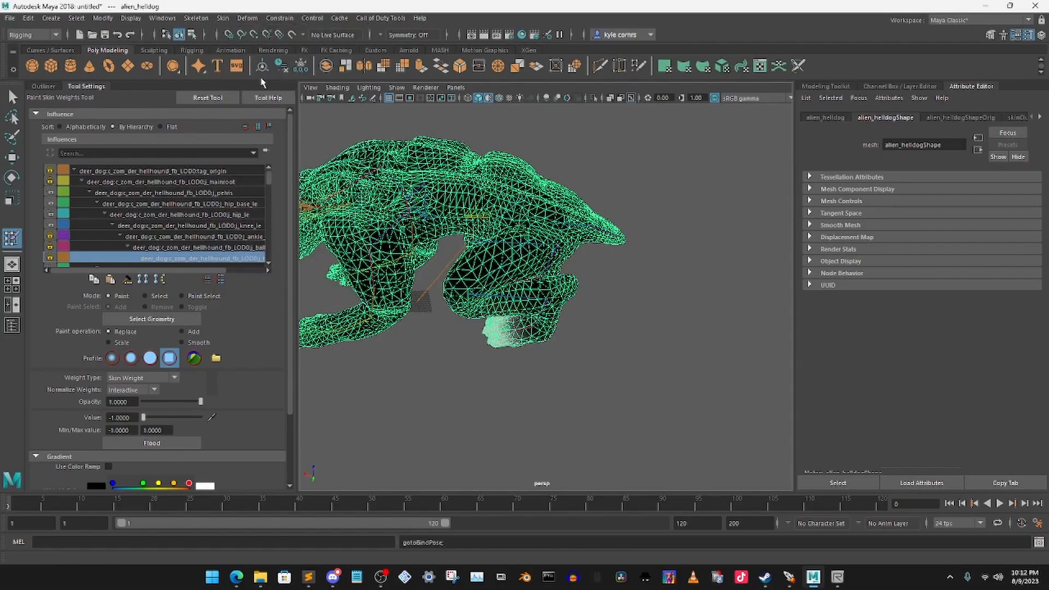
# Step: Swing the left hip joint backward and examine how the mesh deforms around the front leg's elbow
pyautogui.click(44, 87)
pyautogui.click(12, 177)
pyautogui.click(582, 271)
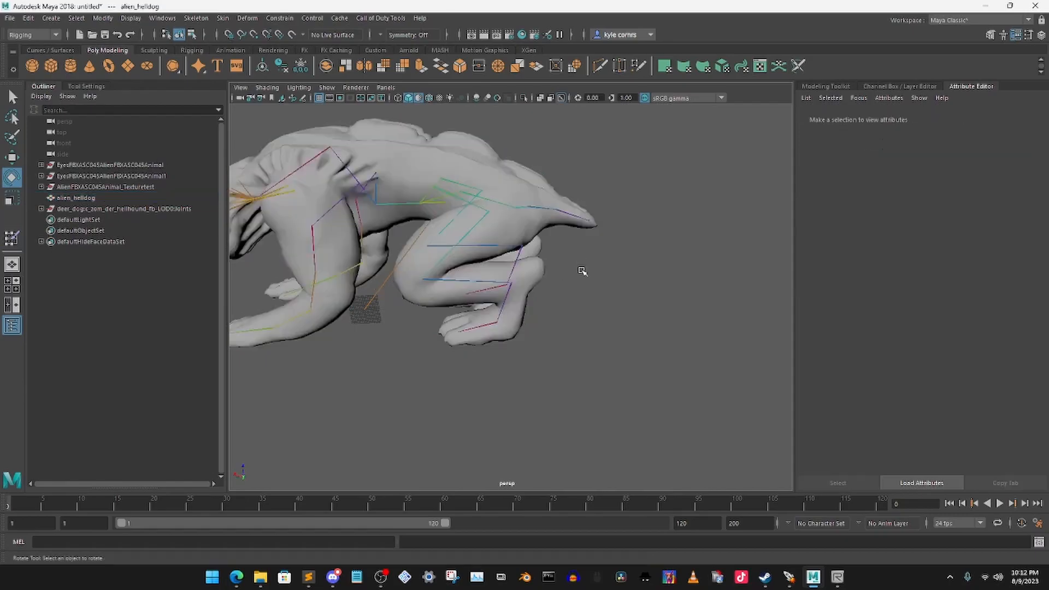
pyautogui.click(470, 240)
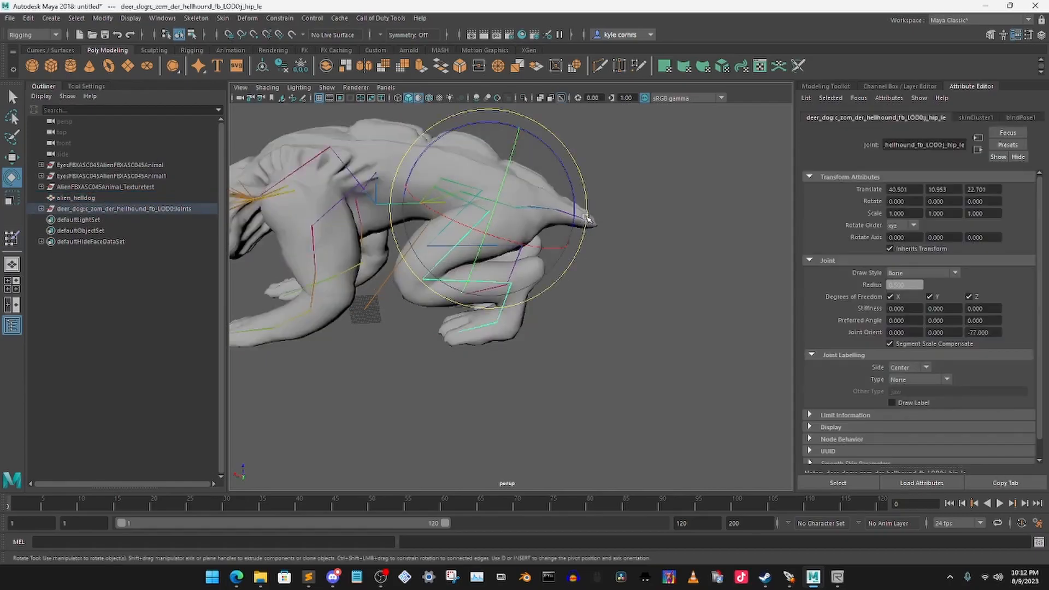
pyautogui.moveTo(586, 227); pyautogui.dragTo(618, 90)
pyautogui.click(367, 278)
pyautogui.click(403, 261)
pyautogui.scroll(4, 470, 213)
pyautogui.keyDown('alt'); pyautogui.moveTo(409, 267); pyautogui.dragTo(543, 262, button='middle'); pyautogui.keyUp('alt')
pyautogui.scroll(2, 538, 289)
pyautogui.scroll(2, 532, 226)
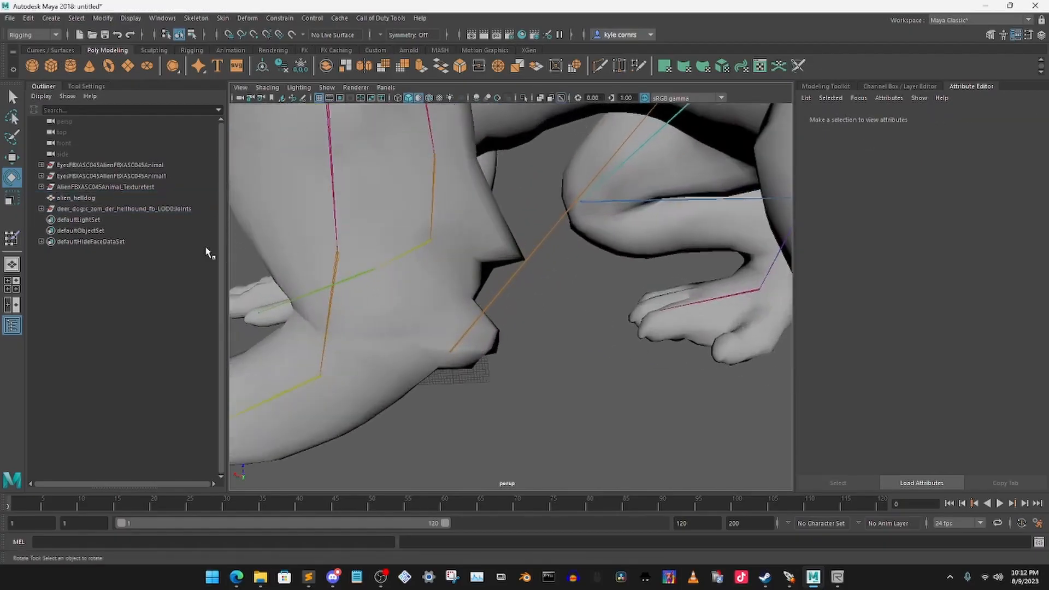
# Step: Resume Paint Skin Weights on the alien_helldog mesh and check the left ball, ankle and knee influences
pyautogui.click(77, 199)
pyautogui.press('y')
pyautogui.click(86, 86)
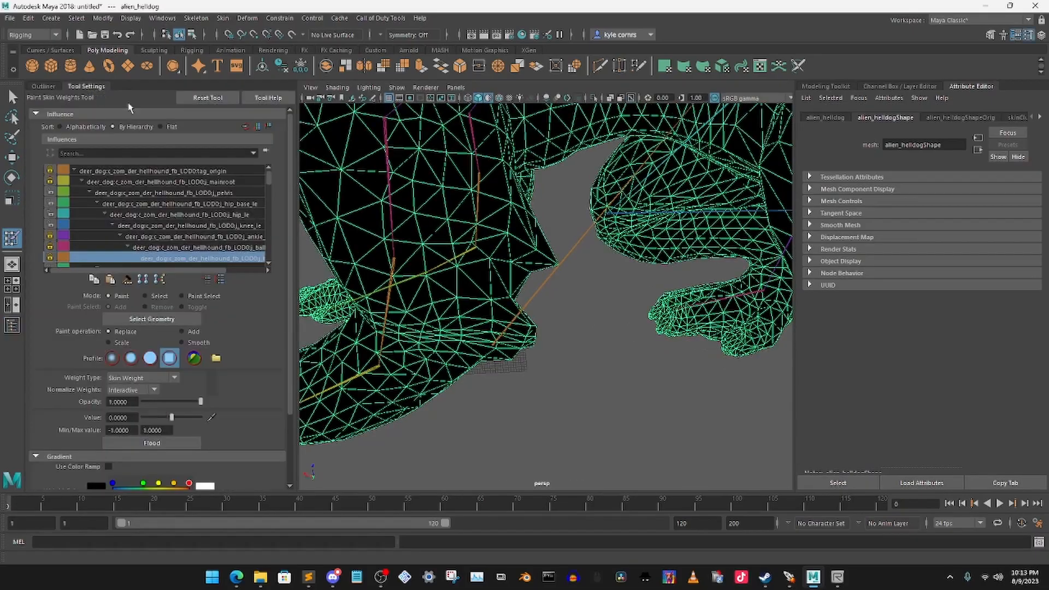
pyautogui.press('f')
pyautogui.click(226, 248)
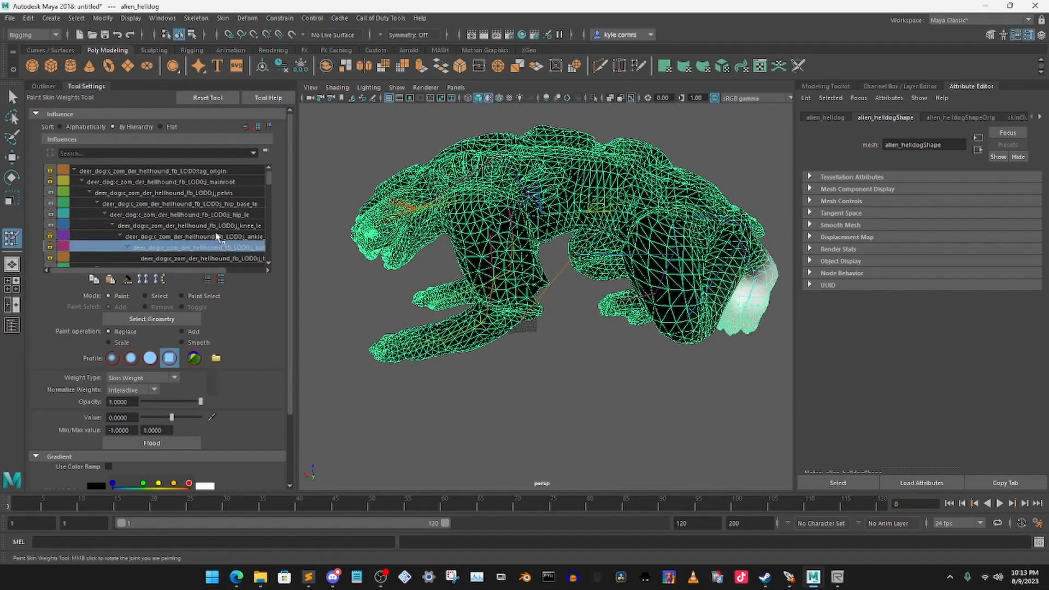
pyautogui.click(216, 237)
pyautogui.click(219, 226)
# Step: Paint the j_knee_le influence off the front leg's elbow area at value -1 and lock it
pyautogui.scroll(5, 552, 321)
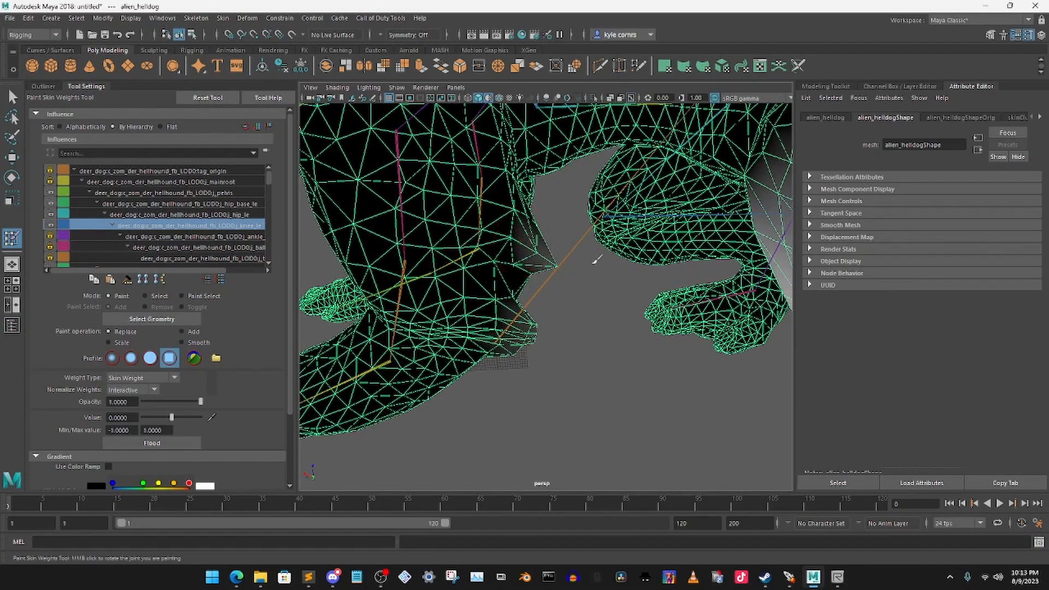
pyautogui.click(532, 257)
pyautogui.click(533, 269)
pyautogui.moveTo(171, 416); pyautogui.dragTo(143, 417)
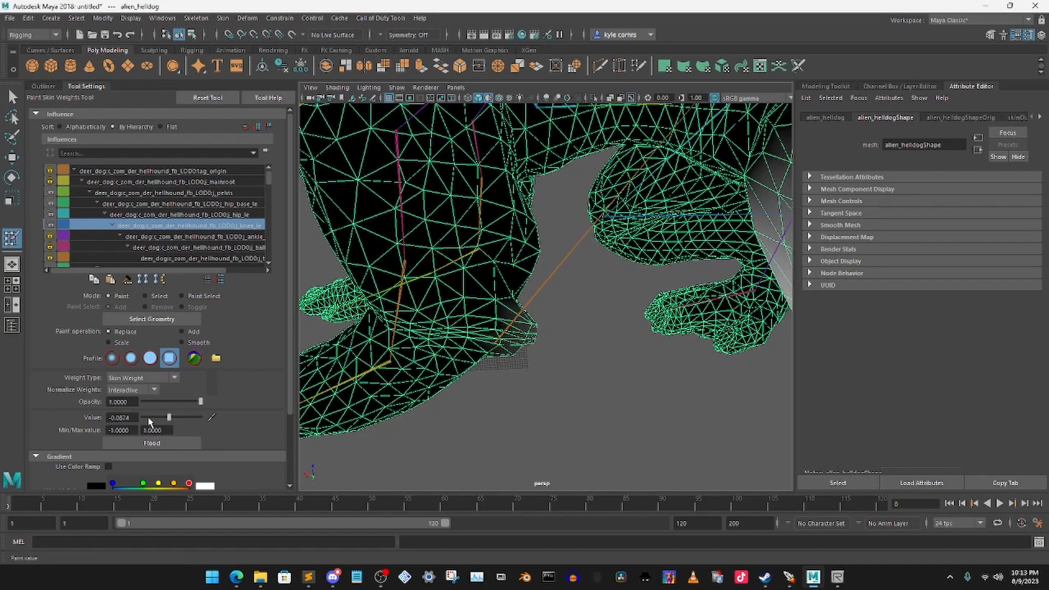
pyautogui.keyDown('alt'); pyautogui.moveTo(492, 351); pyautogui.dragTo(454, 345); pyautogui.keyUp('alt')
pyautogui.click(492, 415)
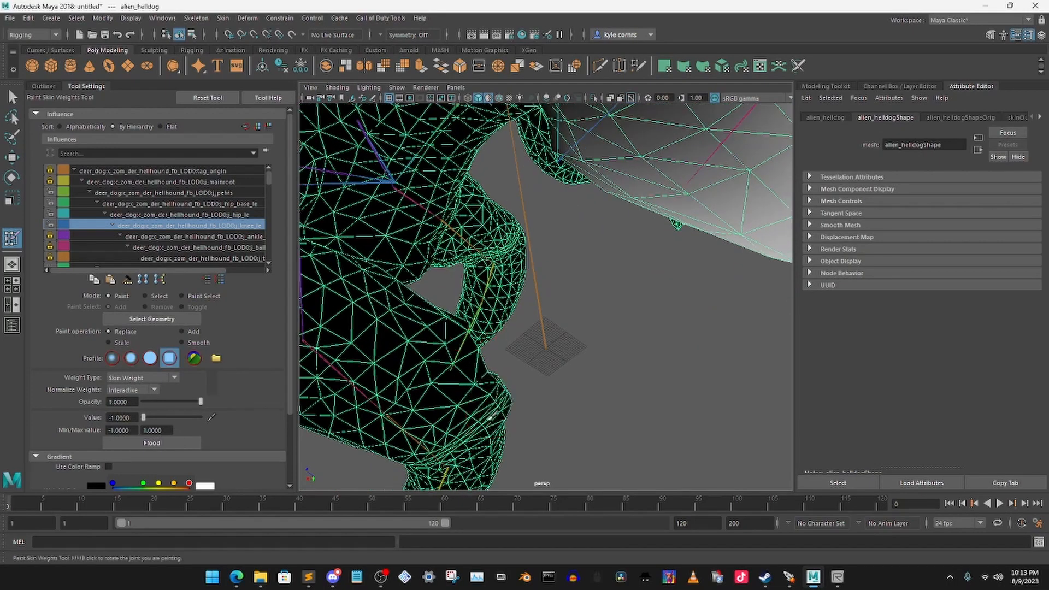
pyautogui.keyDown('alt'); pyautogui.moveTo(469, 469); pyautogui.dragTo(697, 359); pyautogui.keyUp('alt')
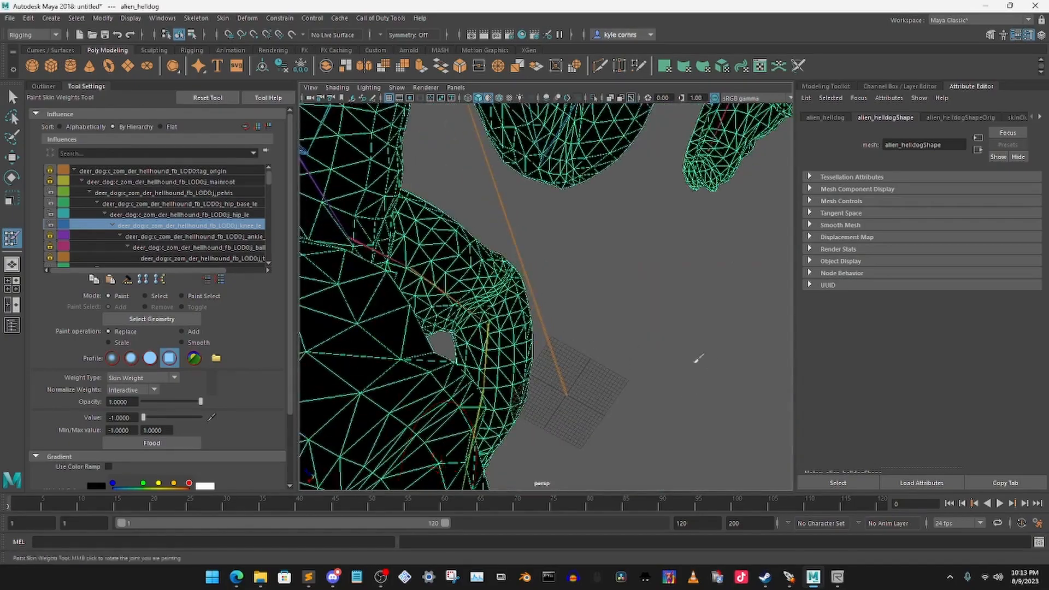
pyautogui.scroll(-3, 697, 358)
pyautogui.keyDown('alt'); pyautogui.moveTo(471, 347); pyautogui.dragTo(498, 360); pyautogui.keyUp('alt')
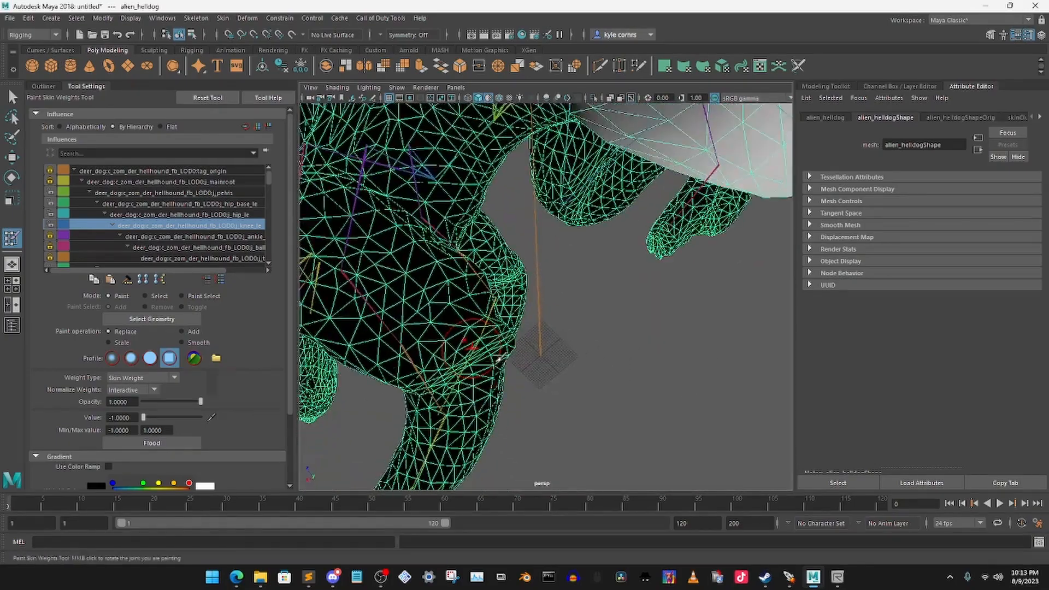
pyautogui.click(51, 225)
# Step: Check the left ankle, ball and toe influences for stray weights on the front legs
pyautogui.click(168, 238)
pyautogui.scroll(-3, 490, 276)
pyautogui.keyDown('alt'); pyautogui.moveTo(500, 271); pyautogui.dragTo(506, 304); pyautogui.keyUp('alt')
pyautogui.click(217, 249)
pyautogui.click(217, 259)
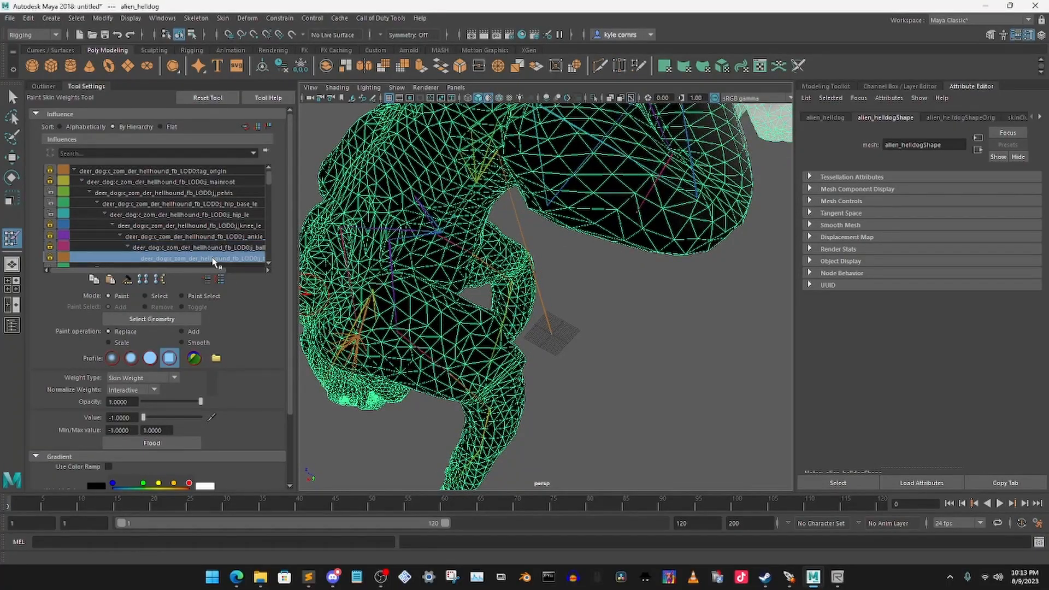
# Step: Paint the j_hip_le influence off the front legs at value -1 and lock it
pyautogui.click(205, 215)
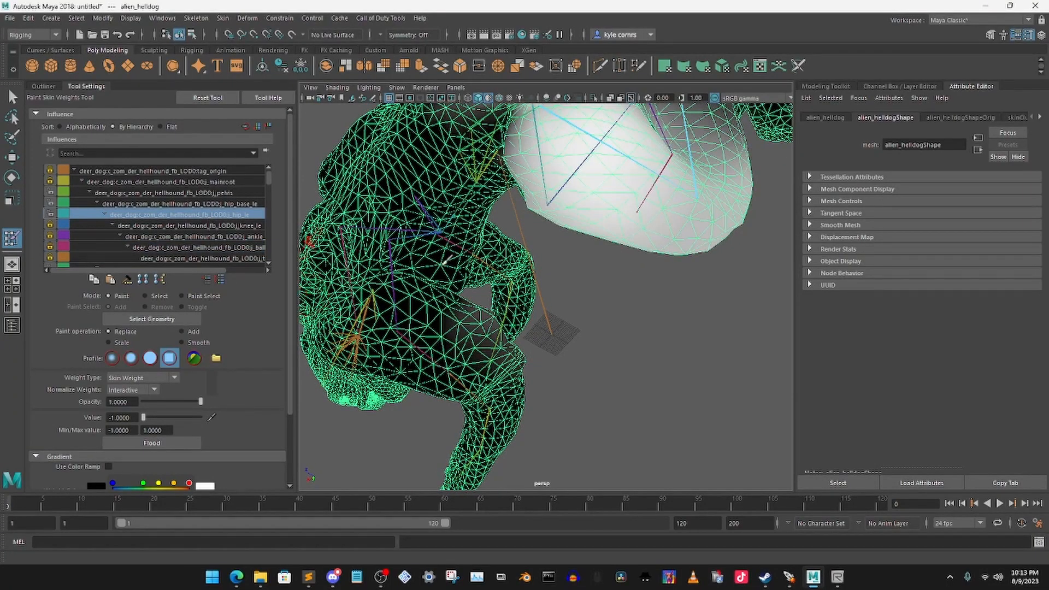
pyautogui.scroll(4, 421, 359)
pyautogui.keyDown('alt'); pyautogui.moveTo(421, 358); pyautogui.dragTo(499, 299, button='middle'); pyautogui.keyUp('alt')
pyautogui.moveTo(506, 299)
pyautogui.keyDown('alt'); pyautogui.mouseDown()
pyautogui.moveTo(461, 315)
pyautogui.moveTo(473, 358)
pyautogui.moveTo(421, 349)
pyautogui.moveTo(456, 330)
pyautogui.mouseUp(); pyautogui.keyUp('alt')
pyautogui.moveTo(431, 409); pyautogui.dragTo(549, 405)
pyautogui.keyDown('alt'); pyautogui.moveTo(549, 405); pyautogui.dragTo(538, 372); pyautogui.keyUp('alt')
pyautogui.moveTo(533, 398); pyautogui.dragTo(569, 396)
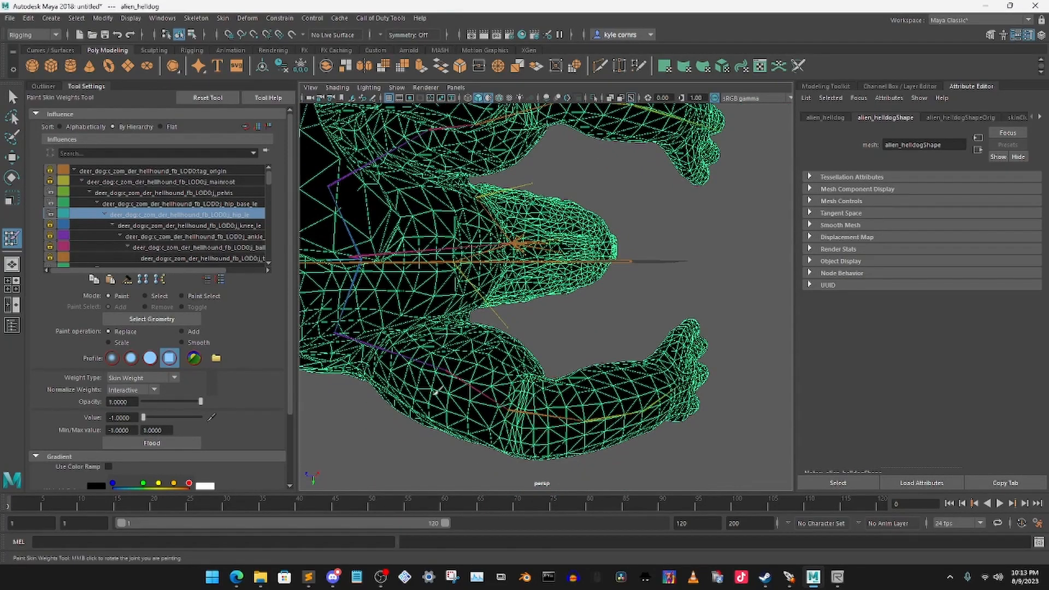
pyautogui.scroll(4, 572, 367)
pyautogui.moveTo(487, 415)
pyautogui.keyDown('alt'); pyautogui.mouseDown()
pyautogui.moveTo(573, 367)
pyautogui.moveTo(579, 384)
pyautogui.moveTo(553, 321)
pyautogui.mouseUp(); pyautogui.keyUp('alt')
pyautogui.scroll(-4, 518, 378)
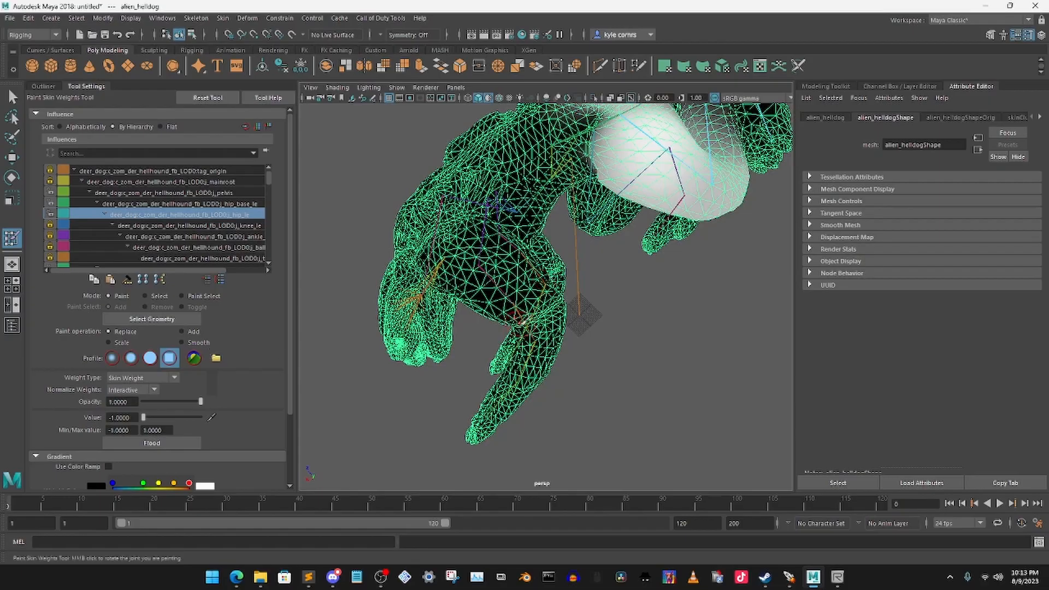
# Step: Check the j_hip_base_le influence and return the skeleton to its bind pose
pyautogui.click(126, 204)
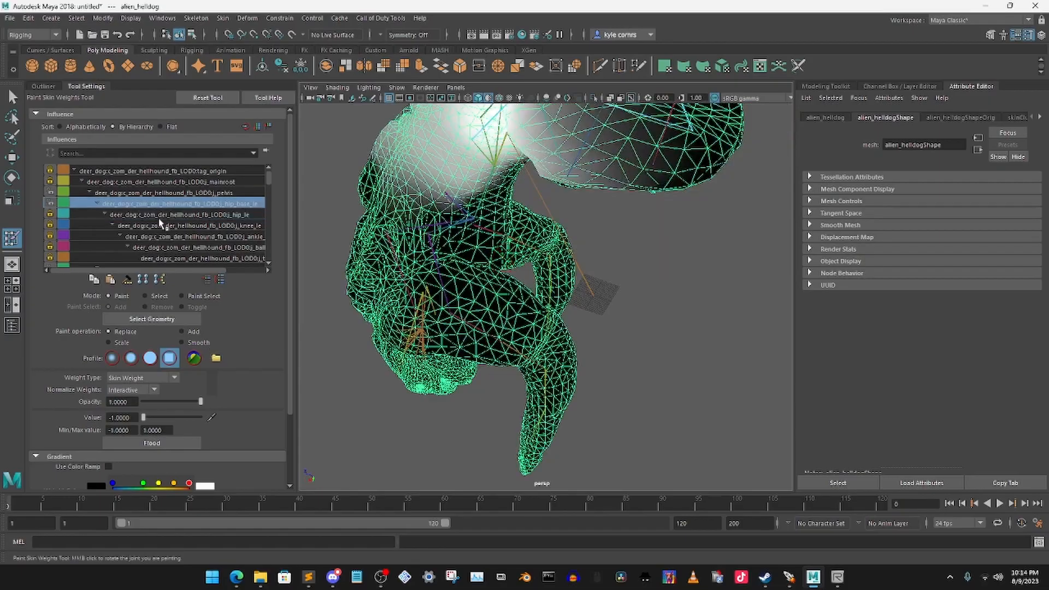
pyautogui.scroll(-5, 492, 229)
pyautogui.keyDown('alt'); pyautogui.moveTo(664, 311); pyautogui.dragTo(562, 256); pyautogui.keyUp('alt')
pyautogui.click(222, 18)
pyautogui.click(255, 79)
# Step: Swing the j_hip_le joint forward with the Rotate tool to test how the hind leg deforms
pyautogui.click(43, 86)
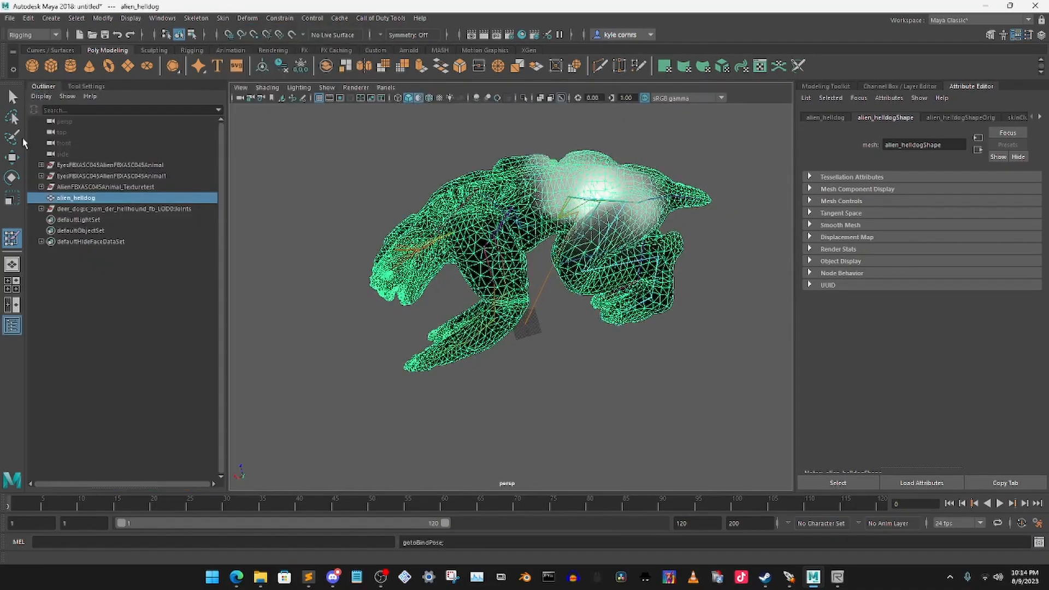
pyautogui.click(9, 180)
pyautogui.click(81, 155)
pyautogui.scroll(2, 620, 248)
pyautogui.moveTo(638, 227); pyautogui.dragTo(640, 229)
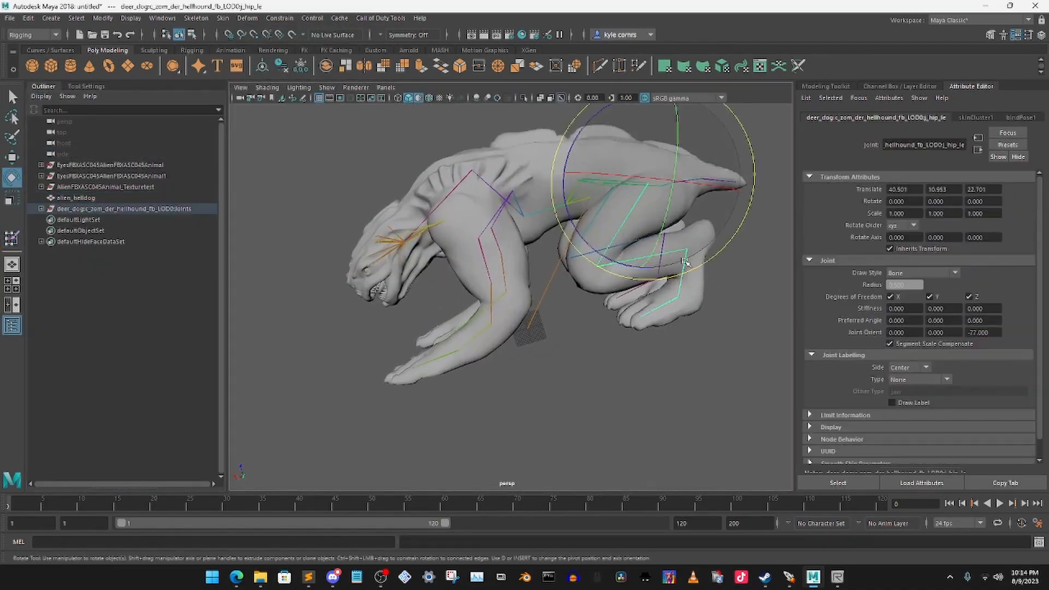
pyautogui.moveTo(691, 273); pyautogui.dragTo(513, 298)
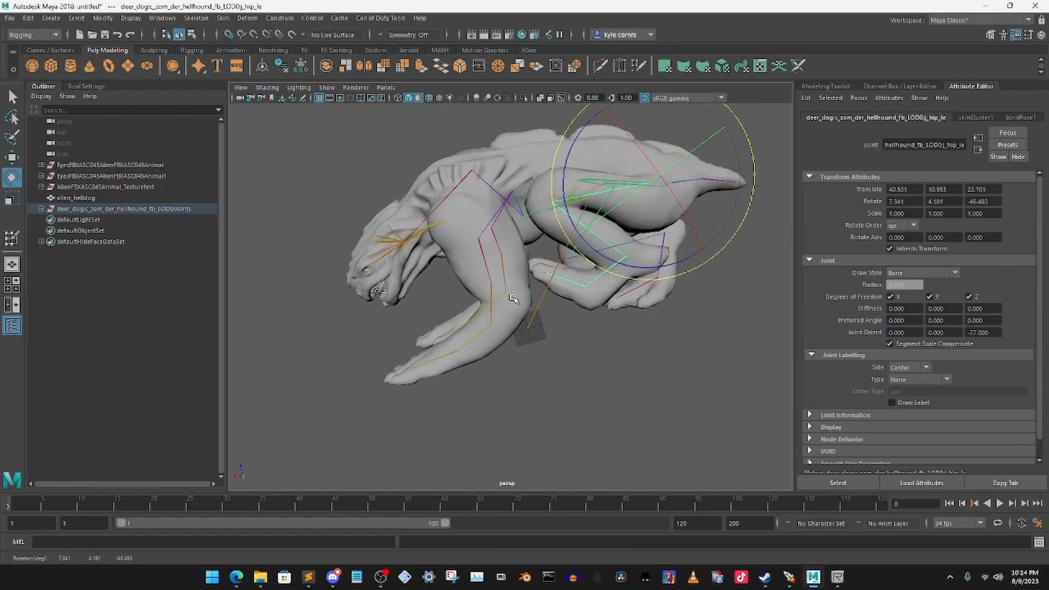
# Step: Rotate the j_tail1 joint upward about 64° and examine how the tail and hind legs deform
pyautogui.click(578, 361)
pyautogui.keyDown('alt'); pyautogui.moveTo(579, 361); pyautogui.dragTo(671, 256); pyautogui.keyUp('alt')
pyautogui.keyDown('alt'); pyautogui.moveTo(671, 256); pyautogui.dragTo(464, 241, button='middle'); pyautogui.keyUp('alt')
pyautogui.keyDown('alt'); pyautogui.moveTo(464, 241); pyautogui.dragTo(447, 270); pyautogui.keyUp('alt')
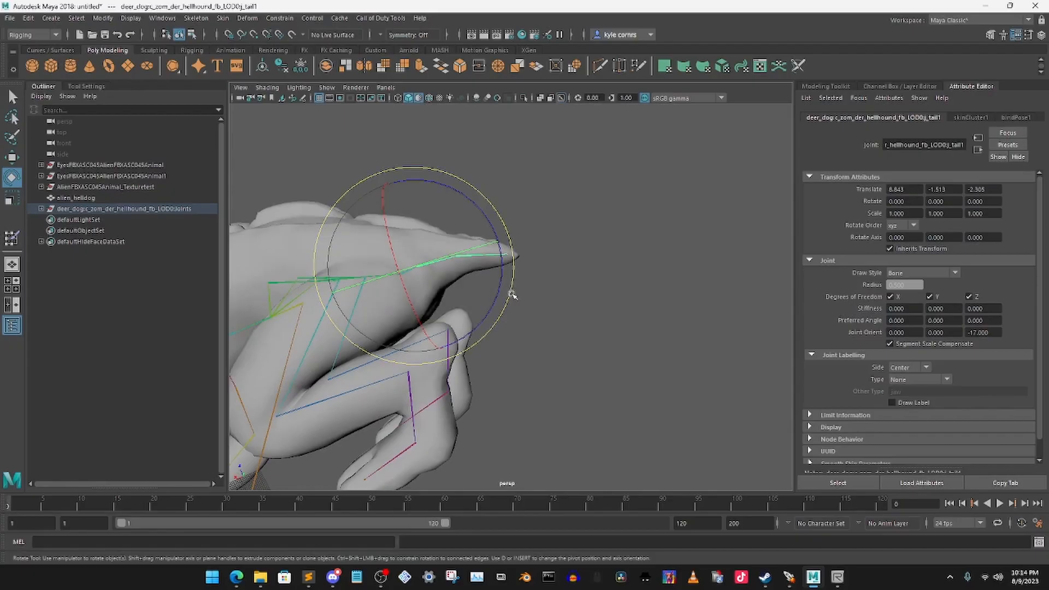
pyautogui.moveTo(510, 293); pyautogui.dragTo(436, 284)
pyautogui.keyDown('alt'); pyautogui.moveTo(435, 285); pyautogui.dragTo(471, 202, button='middle'); pyautogui.keyUp('alt')
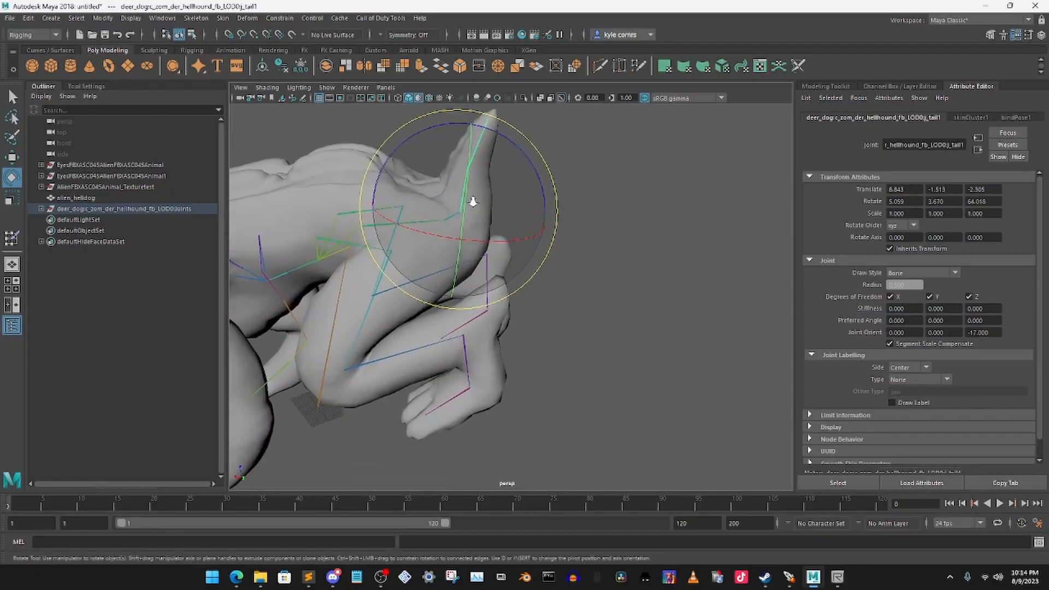
pyautogui.keyDown('alt'); pyautogui.moveTo(471, 202); pyautogui.dragTo(477, 276, button='right'); pyautogui.keyUp('alt')
# Step: Resume Paint Skin Weights on the alien_helldog mesh and select the j_tail_base influence
pyautogui.click(77, 197)
pyautogui.press('y')
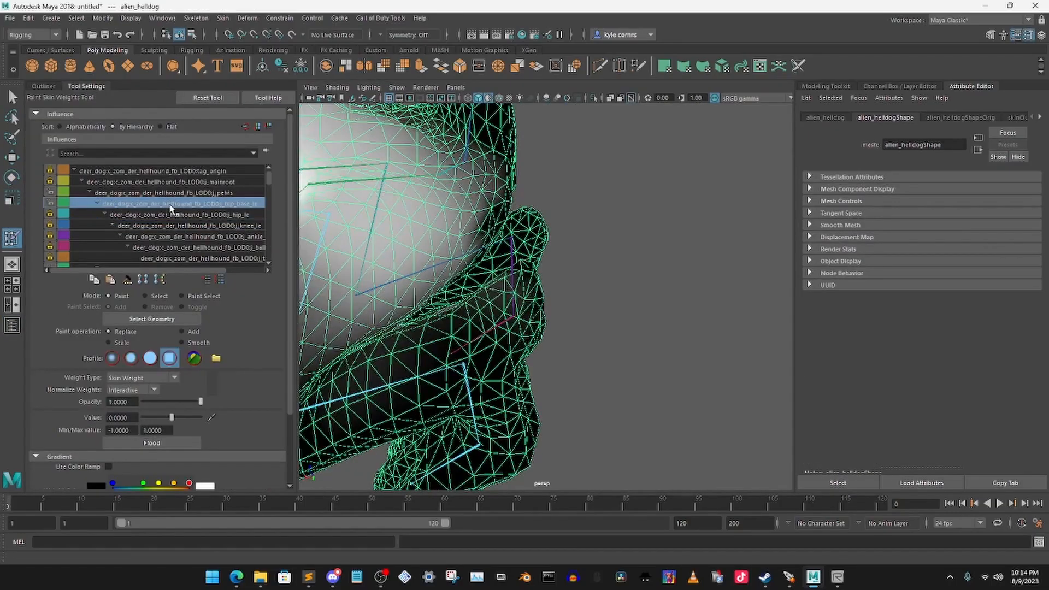
pyautogui.scroll(-3, 421, 268)
pyautogui.scroll(3, 418, 257)
pyautogui.scroll(-1, 204, 216)
pyautogui.scroll(-5, 547, 195)
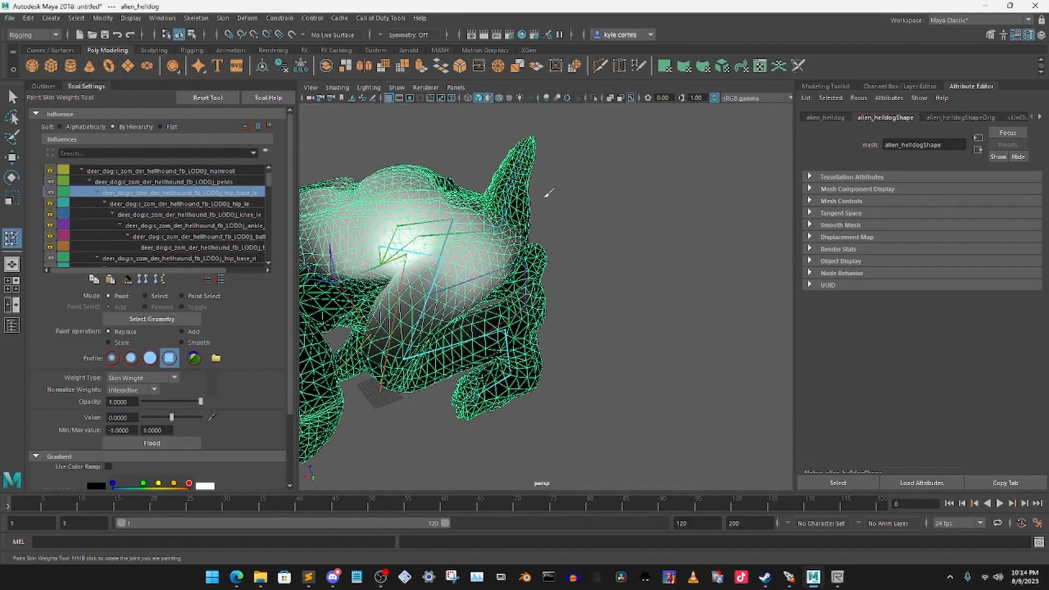
pyautogui.scroll(-5, 253, 215)
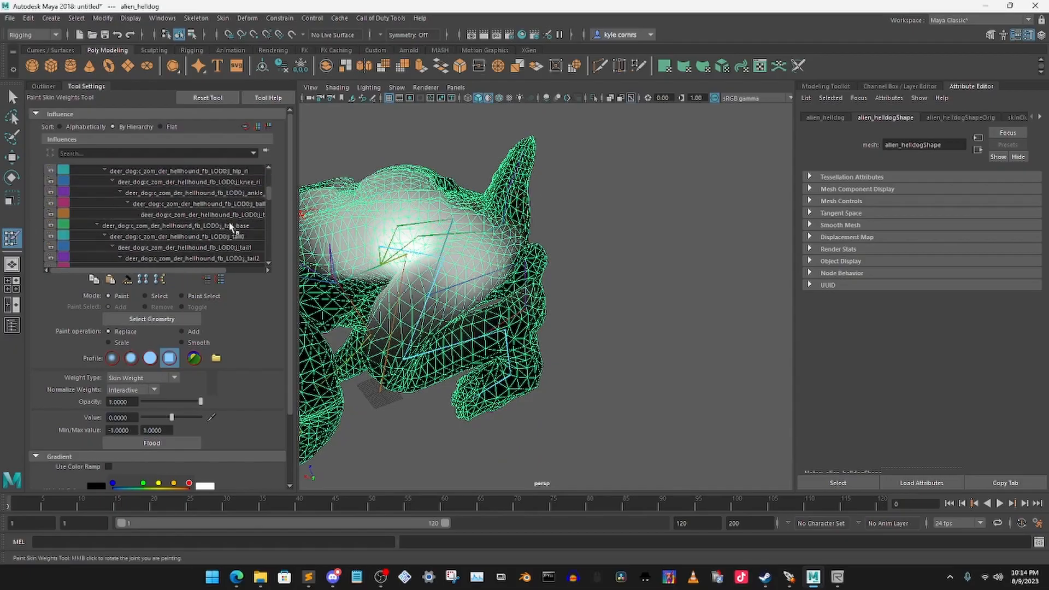
pyautogui.click(227, 192)
pyautogui.click(226, 182)
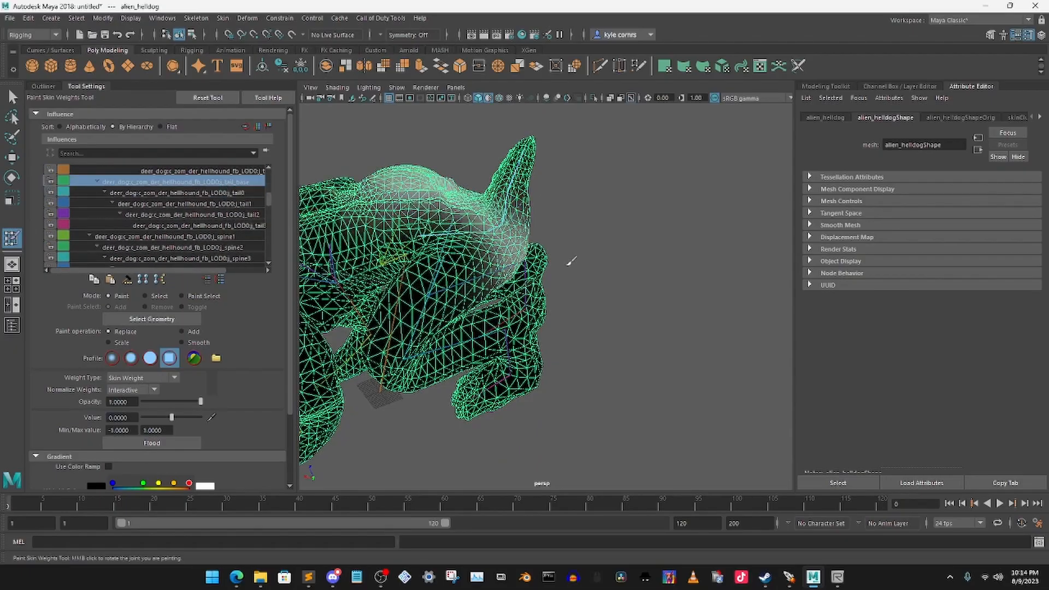
# Step: Paint the j_tail_base influence off the hind leg's heel at value -1 and lock it
pyautogui.scroll(10, 509, 394)
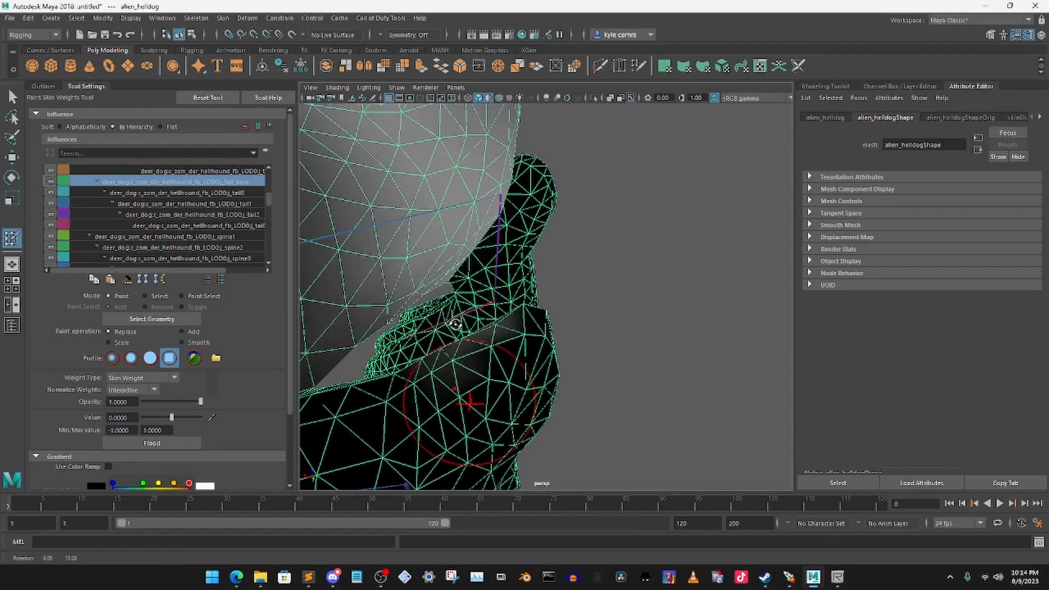
pyautogui.scroll(1, 214, 211)
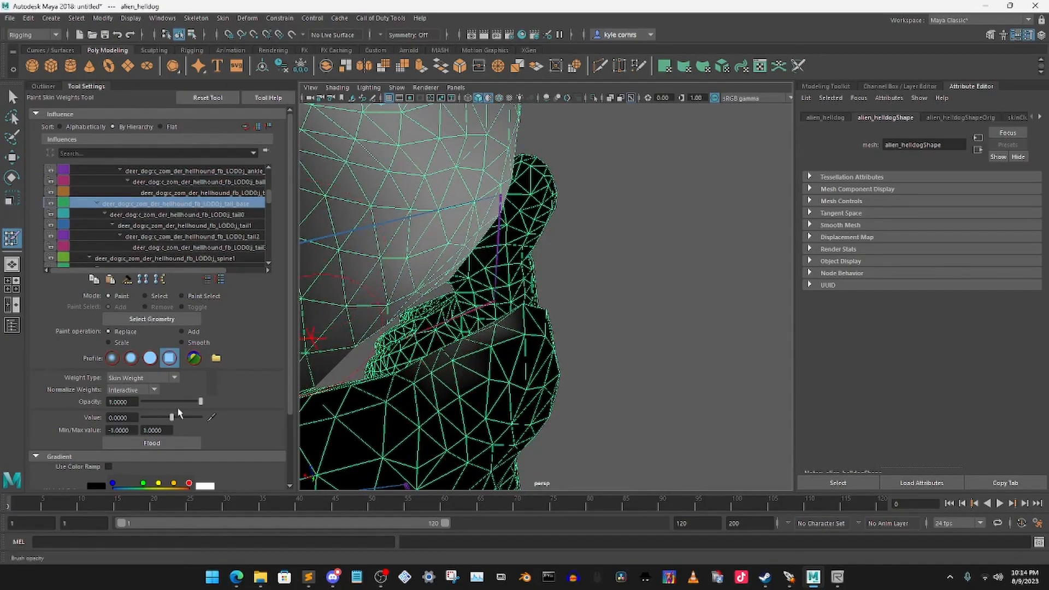
pyautogui.moveTo(463, 386)
pyautogui.mouseDown()
pyautogui.moveTo(473, 360)
pyautogui.moveTo(439, 346)
pyautogui.mouseUp()
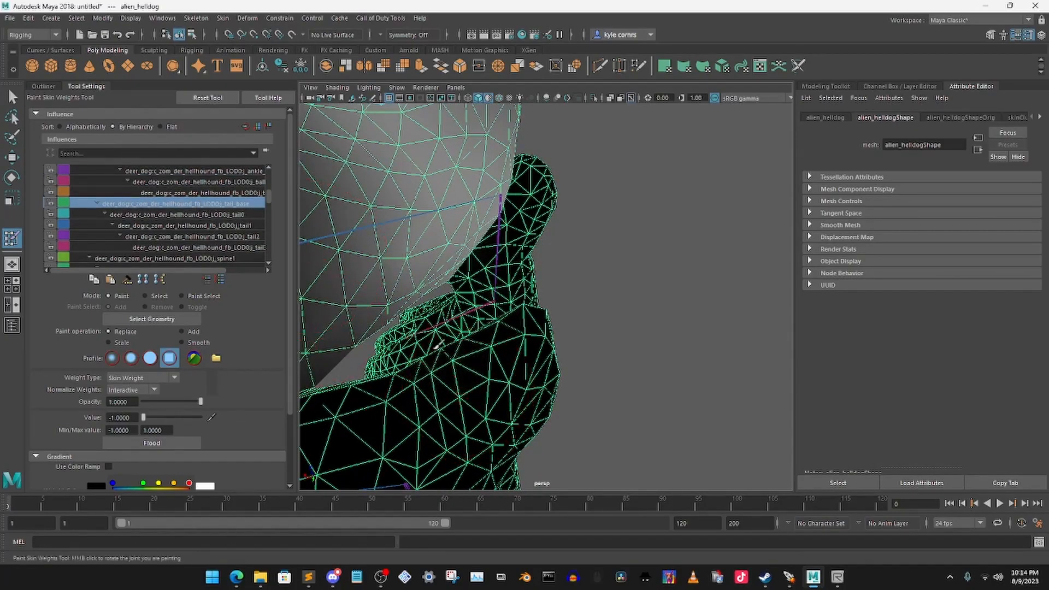
# Step: Paint the j_tail0 influence off the hind leg's heel and lock it
pyautogui.moveTo(500, 360)
pyautogui.keyDown('alt'); pyautogui.mouseDown()
pyautogui.moveTo(492, 371)
pyautogui.moveTo(481, 355)
pyautogui.moveTo(491, 337)
pyautogui.mouseUp(); pyautogui.keyUp('alt')
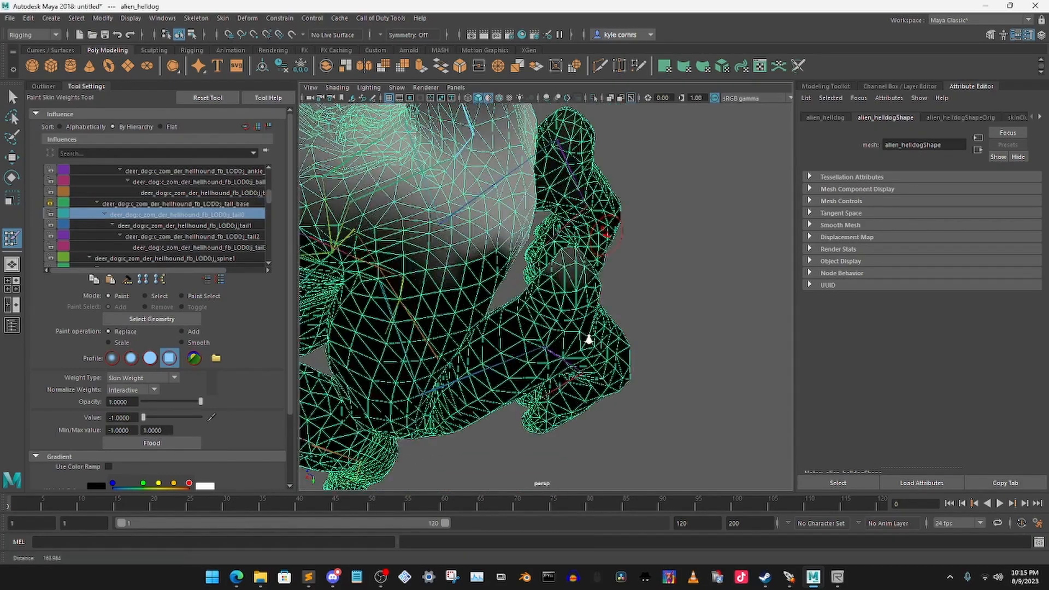
pyautogui.moveTo(588, 339)
pyautogui.keyDown('alt'); pyautogui.mouseDown()
pyautogui.moveTo(573, 342)
pyautogui.moveTo(568, 314)
pyautogui.mouseUp(); pyautogui.keyUp('alt')
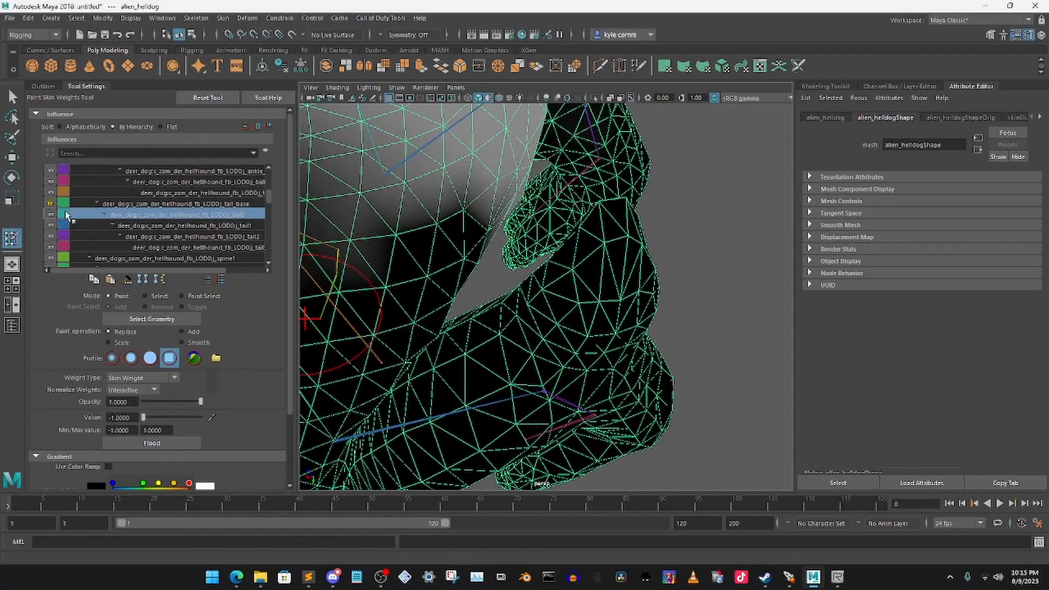
pyautogui.click(50, 213)
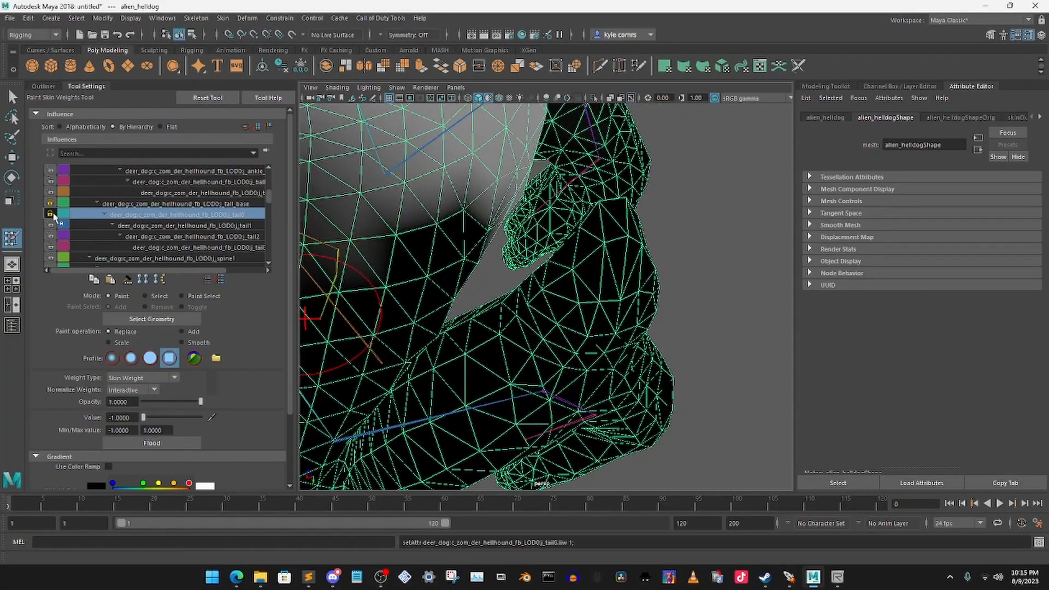
# Step: Paint the j_tail1 influence off the hind leg's heel and lock it
pyautogui.click(197, 226)
pyautogui.click(584, 286)
pyautogui.moveTo(612, 222); pyautogui.dragTo(599, 218)
pyautogui.click(644, 314)
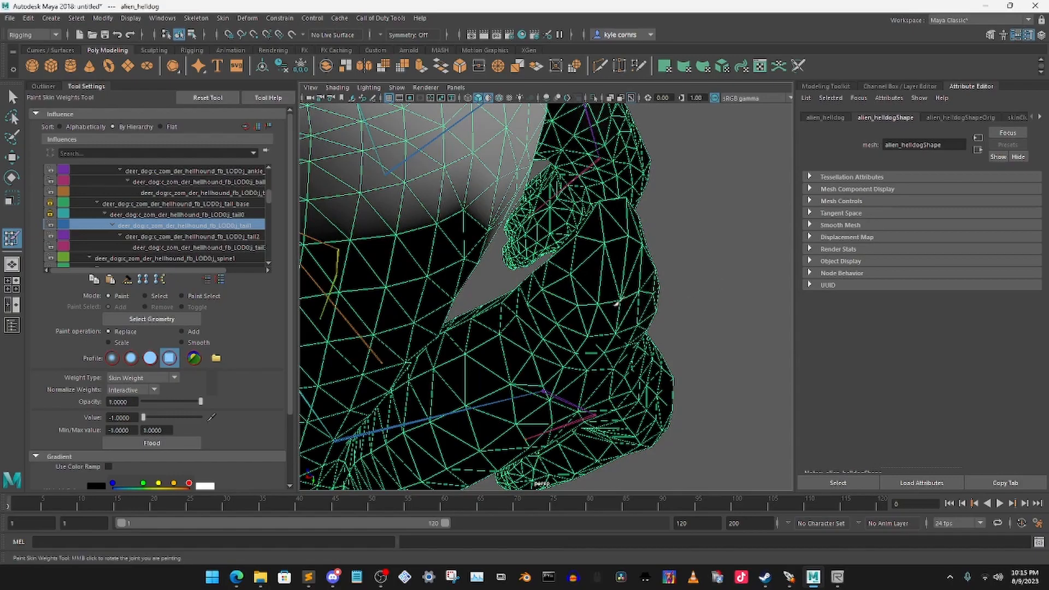
pyautogui.moveTo(639, 307)
pyautogui.keyDown('alt'); pyautogui.mouseDown()
pyautogui.moveTo(606, 344)
pyautogui.moveTo(591, 306)
pyautogui.moveTo(546, 284)
pyautogui.mouseUp(); pyautogui.keyUp('alt')
pyautogui.click(557, 325)
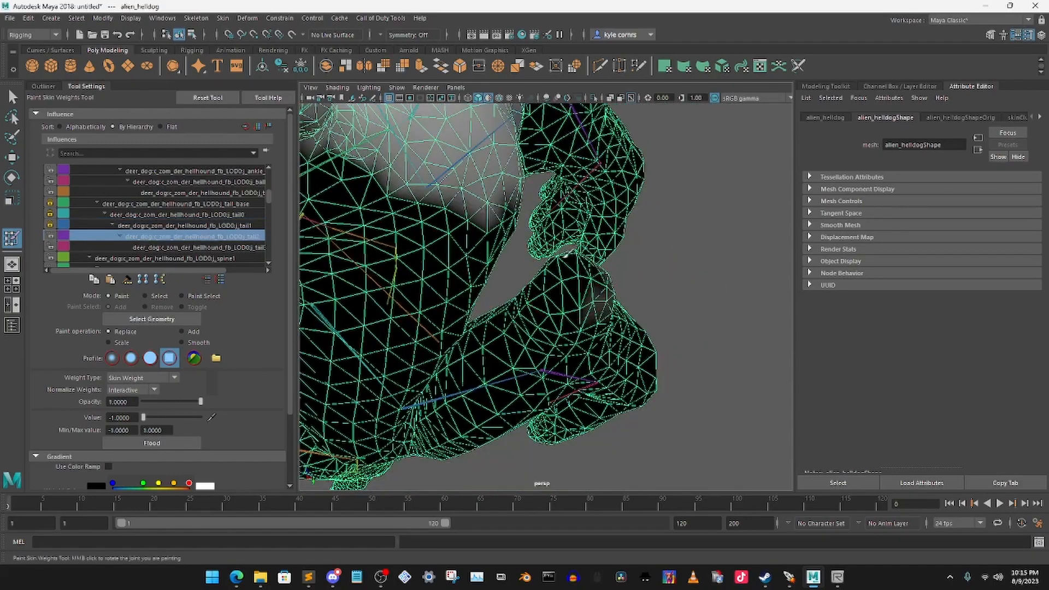
# Step: Paint the j_tail2 influence and the last tail influence off the hind legs and lock both
pyautogui.moveTo(594, 298)
pyautogui.mouseDown()
pyautogui.moveTo(600, 311)
pyautogui.moveTo(614, 290)
pyautogui.moveTo(579, 332)
pyautogui.moveTo(600, 319)
pyautogui.mouseUp()
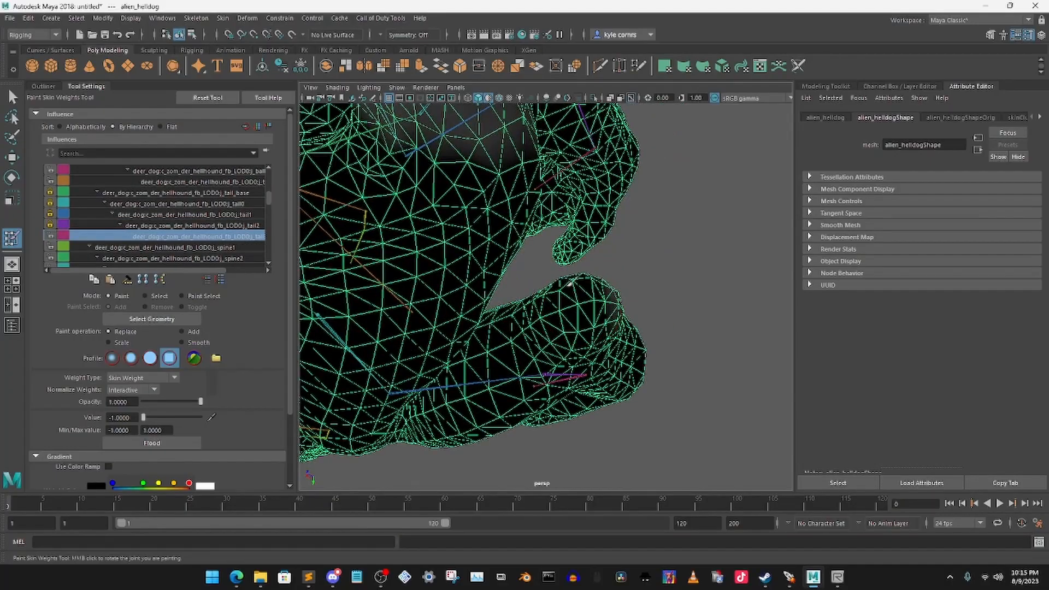
pyautogui.keyDown('alt'); pyautogui.moveTo(599, 317); pyautogui.dragTo(580, 336); pyautogui.keyUp('alt')
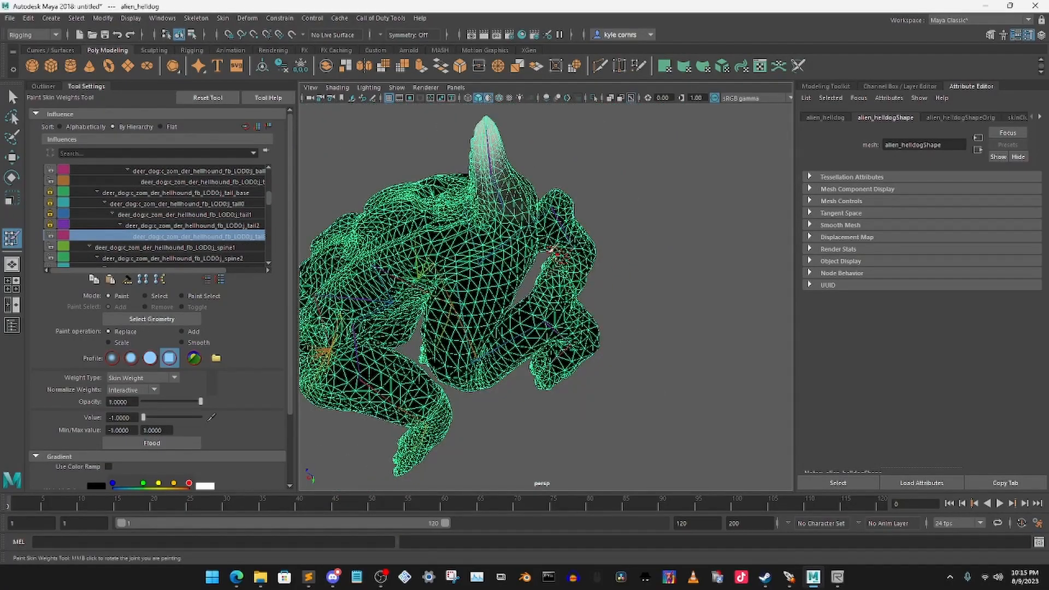
pyautogui.keyDown('alt'); pyautogui.moveTo(470, 257); pyautogui.dragTo(456, 243); pyautogui.keyUp('alt')
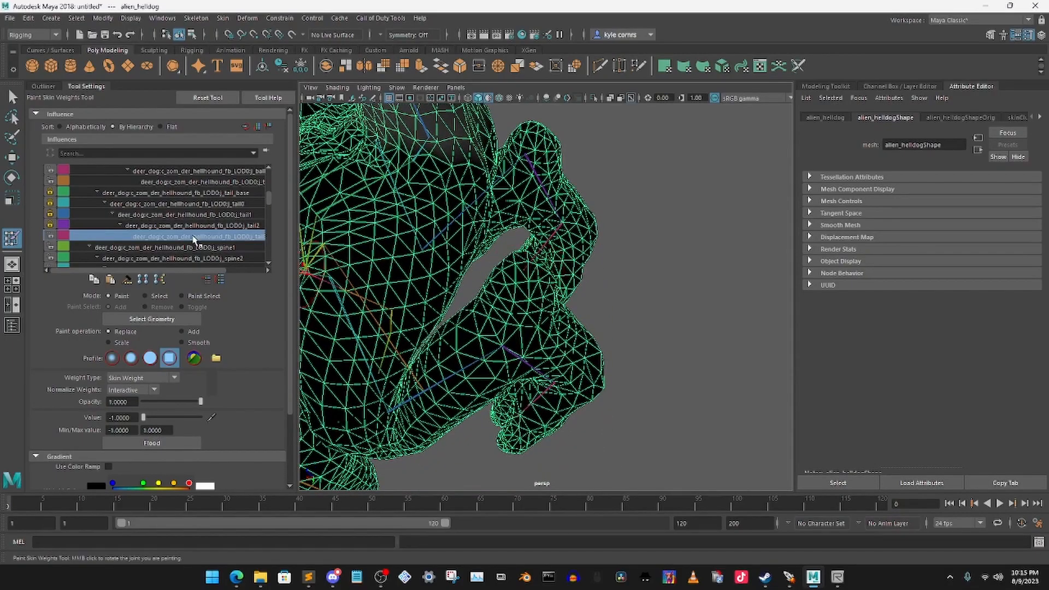
# Step: Check the j_spine1 influence and return the posed tail to the skeleton's bind pose
pyautogui.click(181, 247)
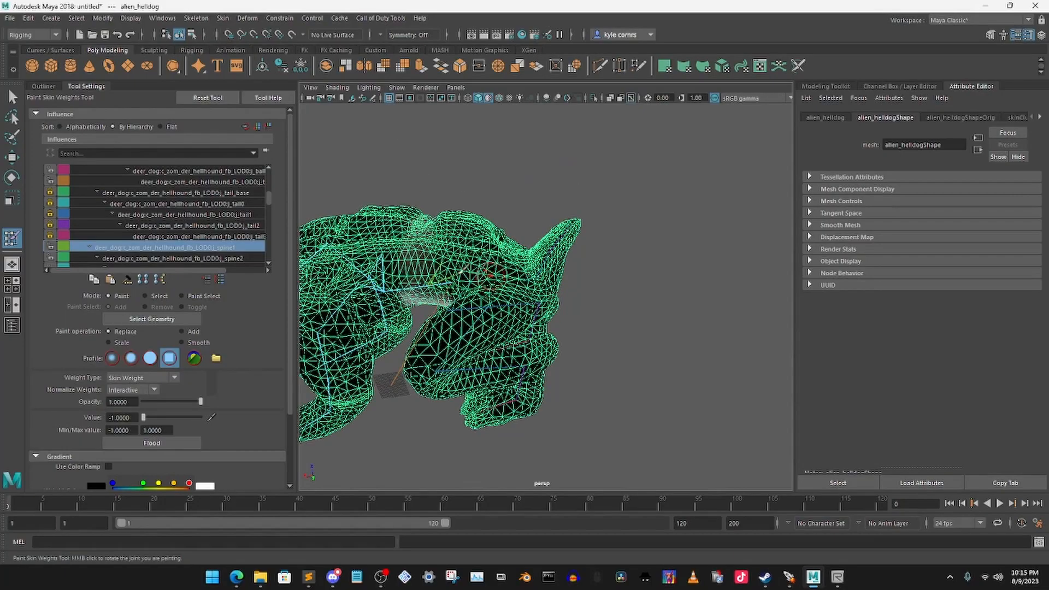
pyautogui.click(222, 18)
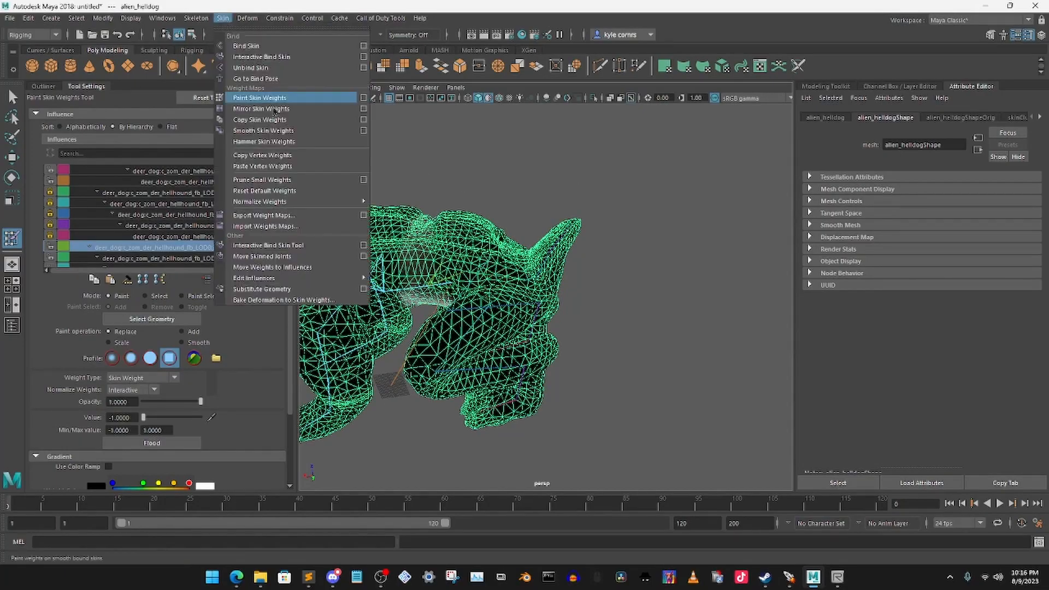
pyautogui.click(255, 78)
# Step: Test-rotate the j_shoulder_ri joint to check how the front leg deforms, and undo the rotation
pyautogui.press('e')
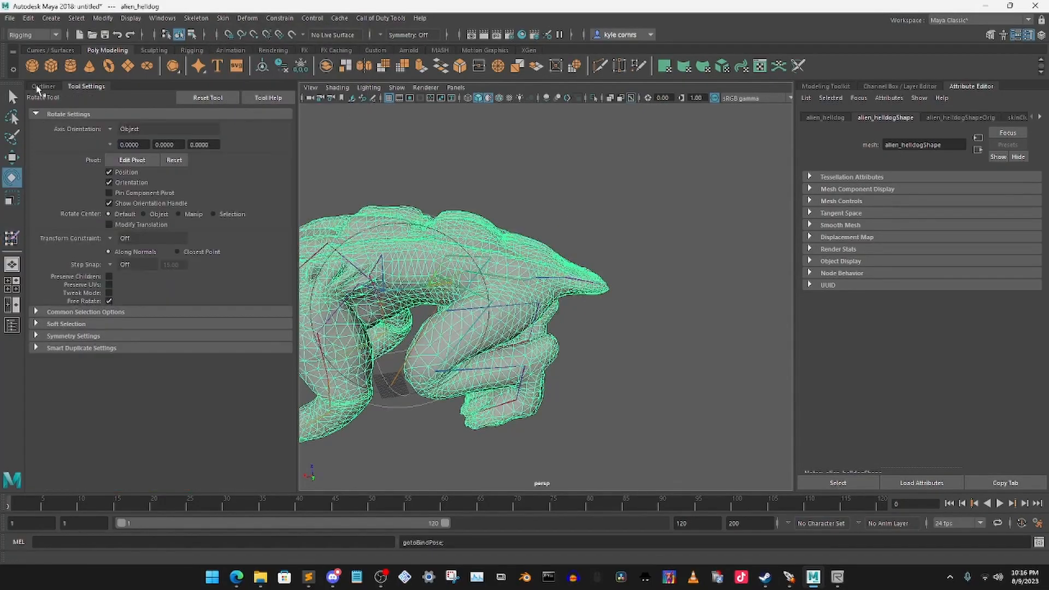
pyautogui.click(38, 86)
pyautogui.click(600, 242)
pyautogui.keyDown('alt'); pyautogui.moveTo(600, 242); pyautogui.dragTo(538, 406); pyautogui.keyUp('alt')
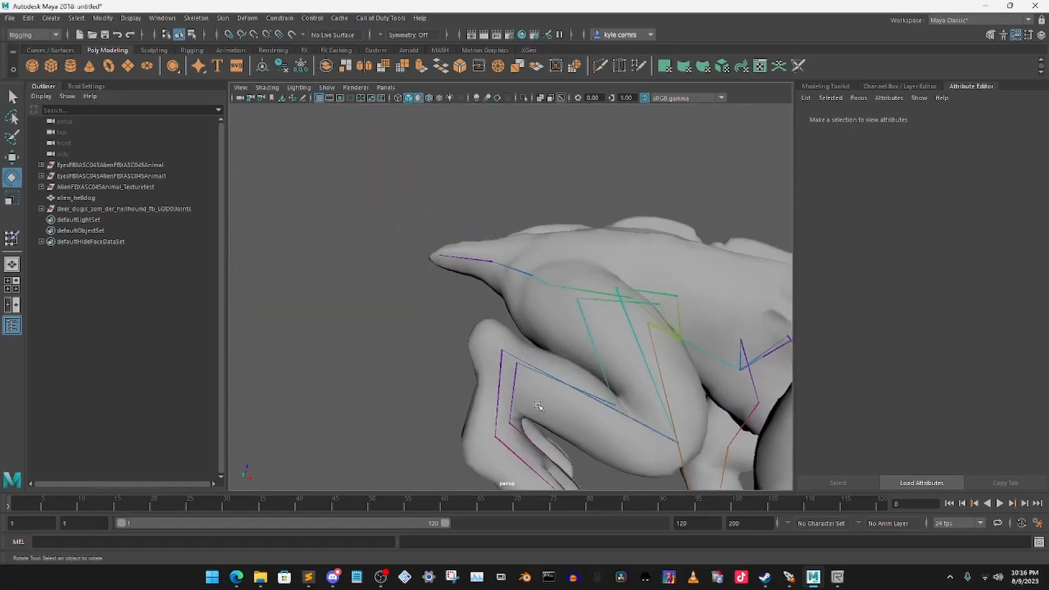
pyautogui.keyDown('alt'); pyautogui.moveTo(586, 380); pyautogui.dragTo(633, 382); pyautogui.keyUp('alt')
pyautogui.keyDown('alt'); pyautogui.moveTo(632, 382); pyautogui.dragTo(509, 235, button='middle'); pyautogui.keyUp('alt')
pyautogui.scroll(-3, 508, 235)
pyautogui.click(514, 243)
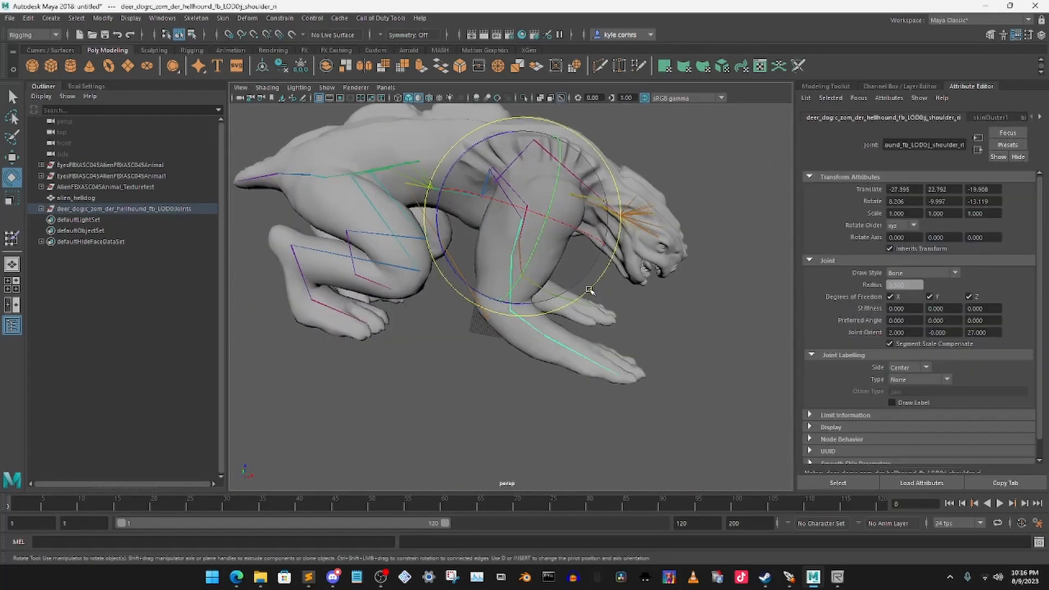
pyautogui.moveTo(584, 293); pyautogui.dragTo(628, 241)
pyautogui.hotkey('ctrl', 'z')
# Step: Pose the right hind leg away from the body and activate Paint Skin Weights on the alien_helldog mesh
pyautogui.keyDown('alt'); pyautogui.moveTo(554, 290); pyautogui.dragTo(485, 344); pyautogui.keyUp('alt')
pyautogui.click(448, 379)
pyautogui.keyDown('alt'); pyautogui.moveTo(448, 380); pyautogui.dragTo(498, 248); pyautogui.keyUp('alt')
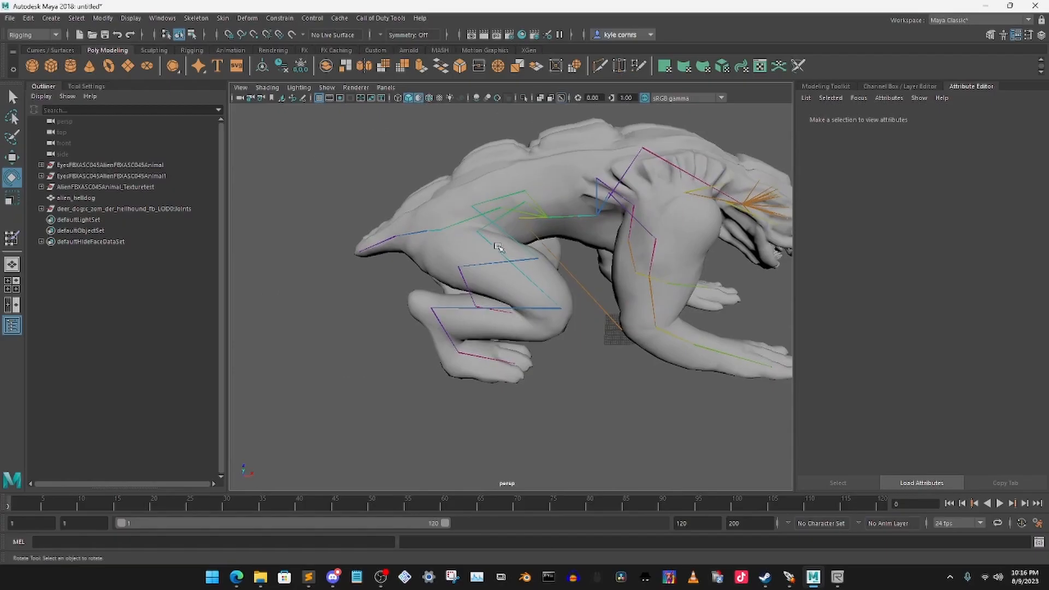
pyautogui.click(602, 313)
pyautogui.keyDown('alt'); pyautogui.moveTo(586, 274); pyautogui.dragTo(613, 330, button='right'); pyautogui.keyUp('alt')
pyautogui.keyDown('alt'); pyautogui.moveTo(614, 330); pyautogui.dragTo(586, 365, button='middle'); pyautogui.keyUp('alt')
pyautogui.click(618, 350)
pyautogui.doubleClick(12, 239)
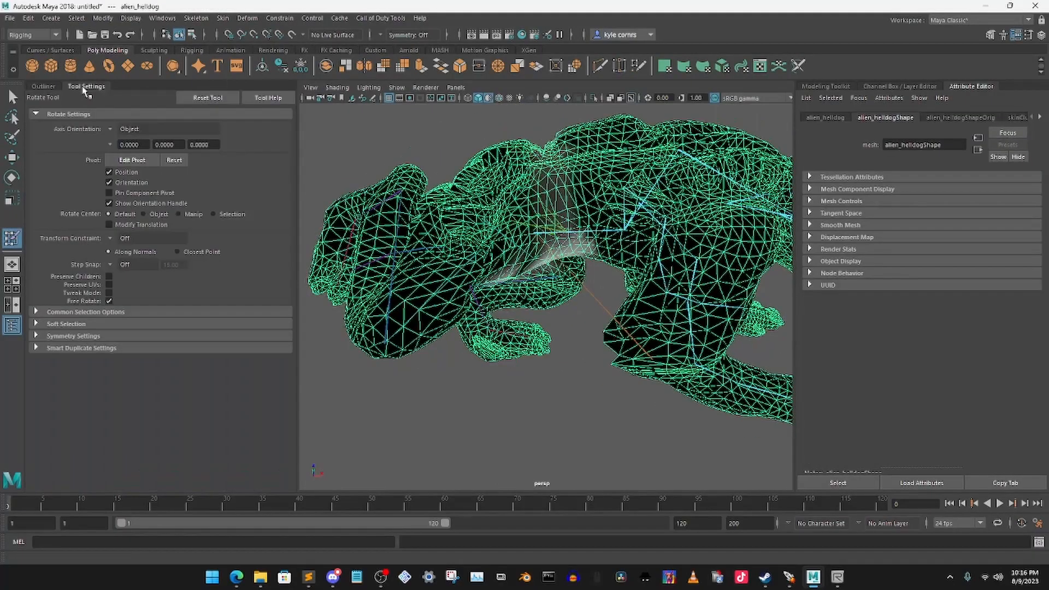
# Step: Examine the tail and right hind leg influences down to the ball joint for stray weights on the opposite foot
pyautogui.scroll(-4, 192, 232)
pyautogui.click(202, 234)
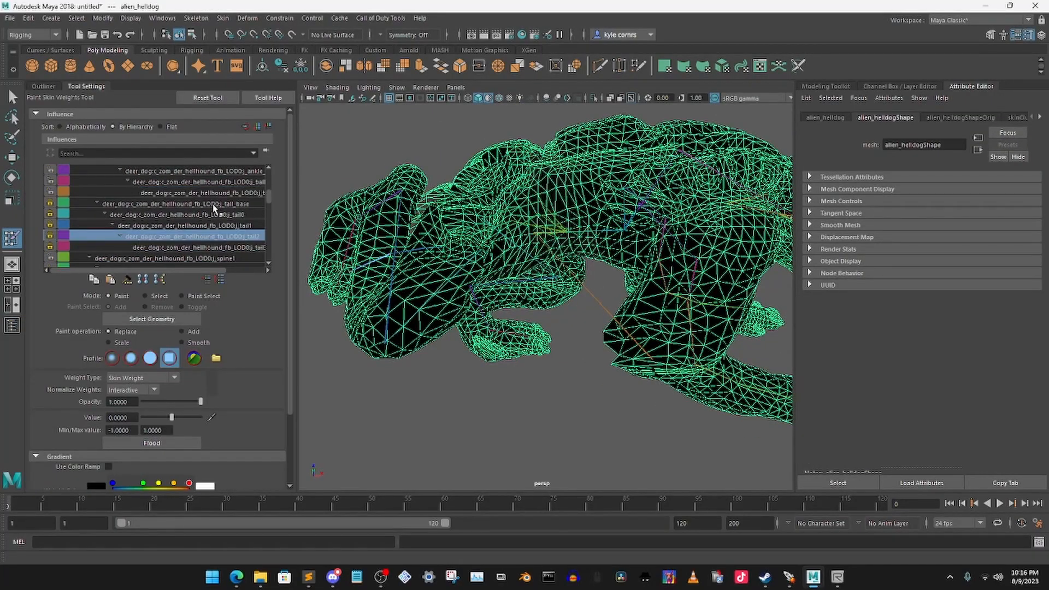
pyautogui.click(213, 206)
pyautogui.scroll(1, 213, 206)
pyautogui.click(213, 205)
pyautogui.scroll(2, 213, 208)
pyautogui.click(214, 204)
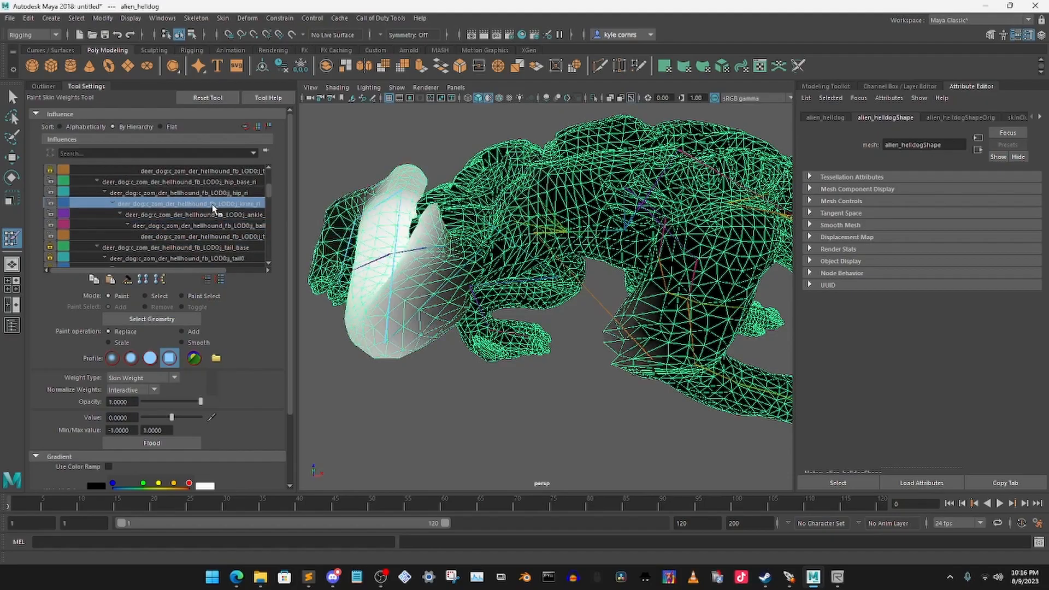
pyautogui.click(208, 218)
pyautogui.click(200, 228)
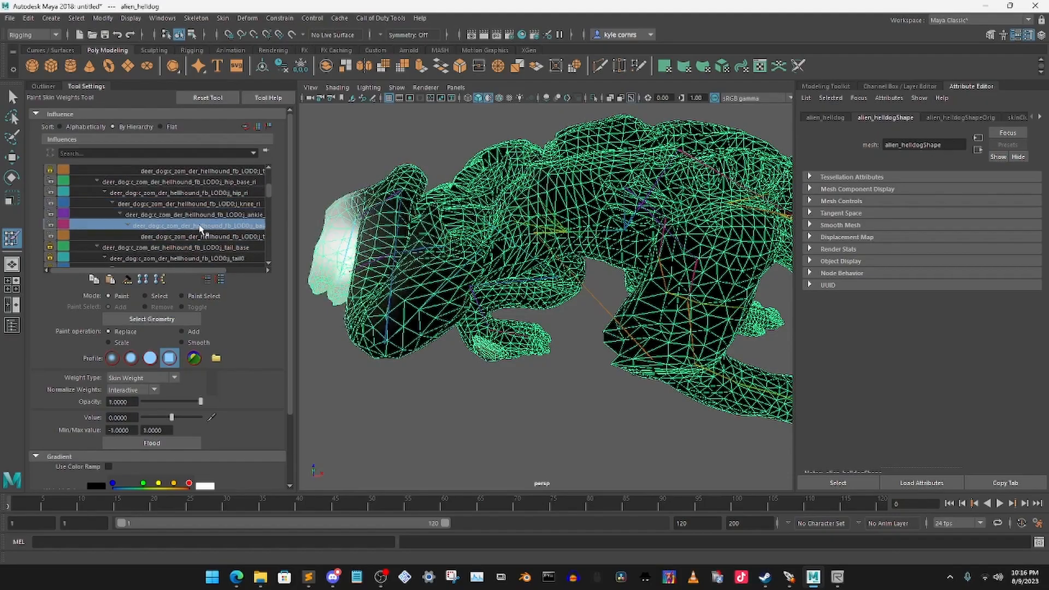
pyautogui.press('f')
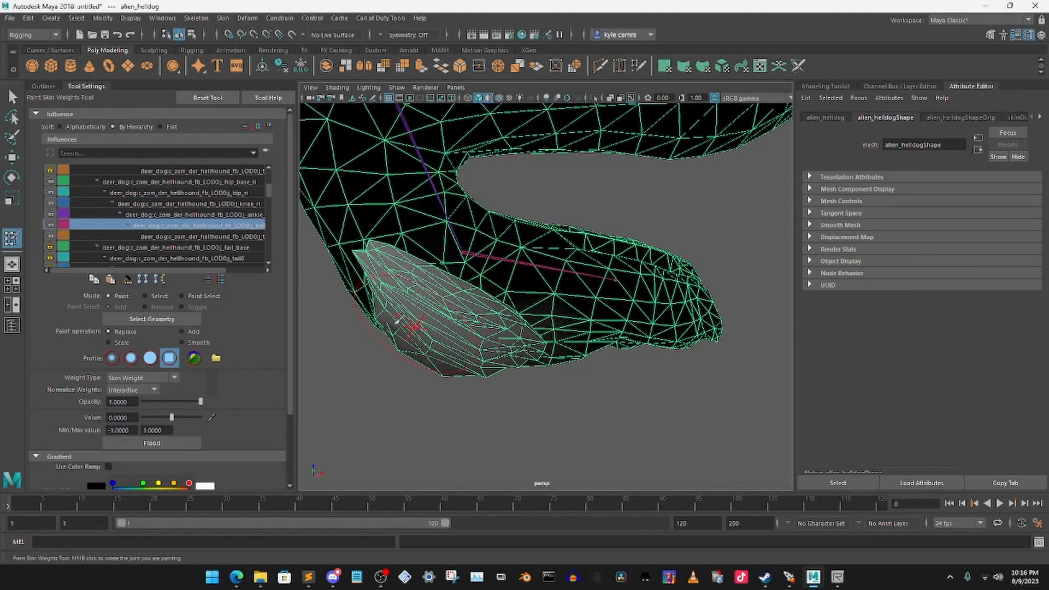
# Step: Paint the right hind toe influence off the opposite hind foot and lock it
pyautogui.click(177, 237)
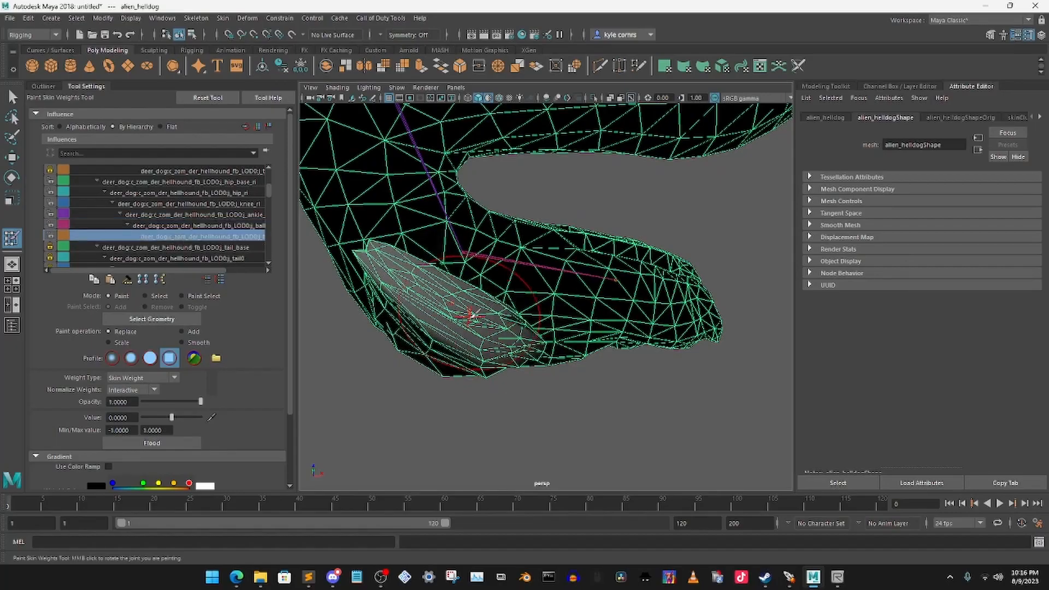
pyautogui.moveTo(483, 304); pyautogui.dragTo(377, 252)
pyautogui.keyDown('alt'); pyautogui.moveTo(377, 251); pyautogui.dragTo(456, 279, button='middle'); pyautogui.keyUp('alt')
pyautogui.keyDown('alt'); pyautogui.moveTo(465, 276); pyautogui.dragTo(467, 377); pyautogui.keyUp('alt')
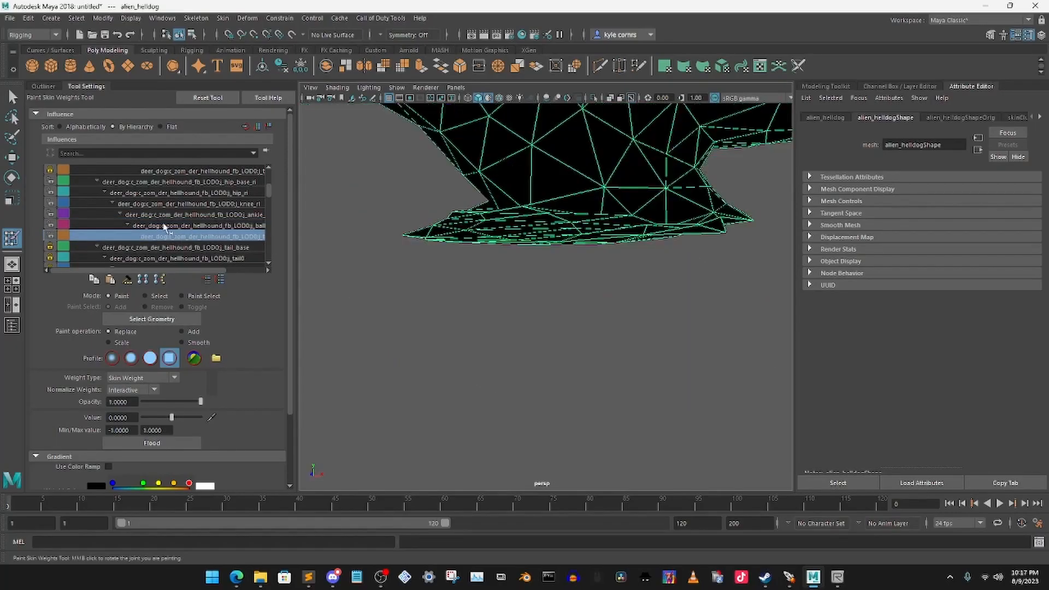
pyautogui.click(51, 236)
# Step: Paint the right hind ball joint's influence off the opposite hind foot and lock it
pyautogui.click(163, 226)
pyautogui.moveTo(597, 271)
pyautogui.mouseDown()
pyautogui.moveTo(556, 245)
pyautogui.moveTo(568, 313)
pyautogui.mouseUp()
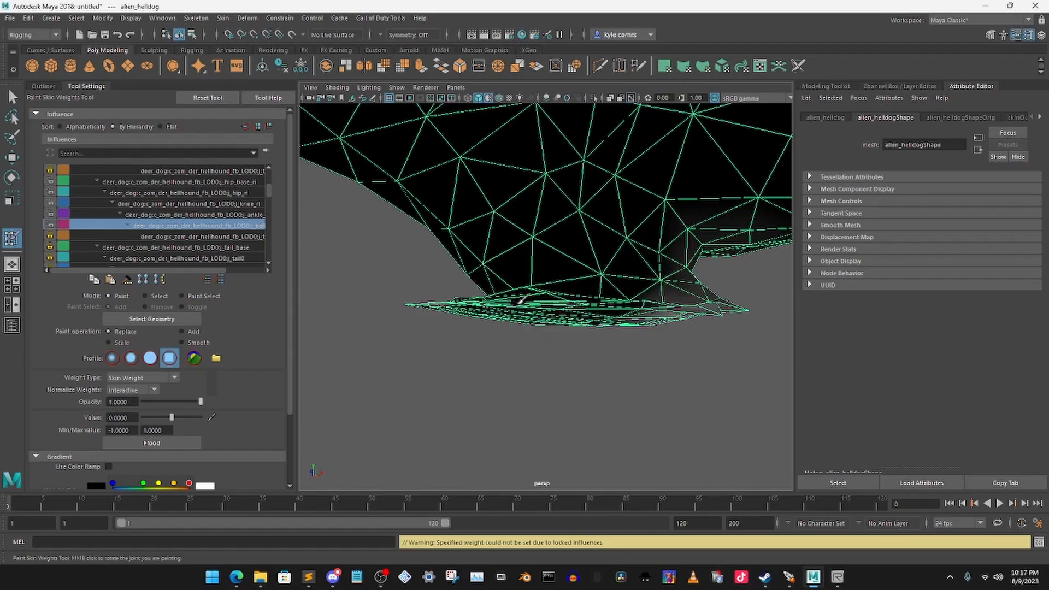
pyautogui.keyDown('alt'); pyautogui.moveTo(565, 421); pyautogui.dragTo(557, 348); pyautogui.keyUp('alt')
pyautogui.moveTo(546, 304)
pyautogui.keyDown('alt'); pyautogui.mouseDown()
pyautogui.moveTo(517, 372)
pyautogui.moveTo(552, 350)
pyautogui.mouseUp(); pyautogui.keyUp('alt')
pyautogui.moveTo(653, 316)
pyautogui.mouseDown()
pyautogui.moveTo(601, 349)
pyautogui.moveTo(479, 357)
pyautogui.mouseUp()
pyautogui.click(51, 225)
# Step: Paint the right ankle influence off the opposite hind foot and lock it
pyautogui.click(164, 215)
pyautogui.moveTo(394, 210)
pyautogui.mouseDown()
pyautogui.moveTo(310, 168)
pyautogui.moveTo(338, 159)
pyautogui.mouseUp()
pyautogui.moveTo(394, 175)
pyautogui.keyDown('alt'); pyautogui.mouseDown()
pyautogui.moveTo(457, 183)
pyautogui.moveTo(375, 152)
pyautogui.moveTo(395, 181)
pyautogui.mouseUp(); pyautogui.keyUp('alt')
pyautogui.scroll(-2, 456, 184)
pyautogui.moveTo(590, 312)
pyautogui.mouseDown()
pyautogui.moveTo(519, 307)
pyautogui.moveTo(617, 334)
pyautogui.mouseUp()
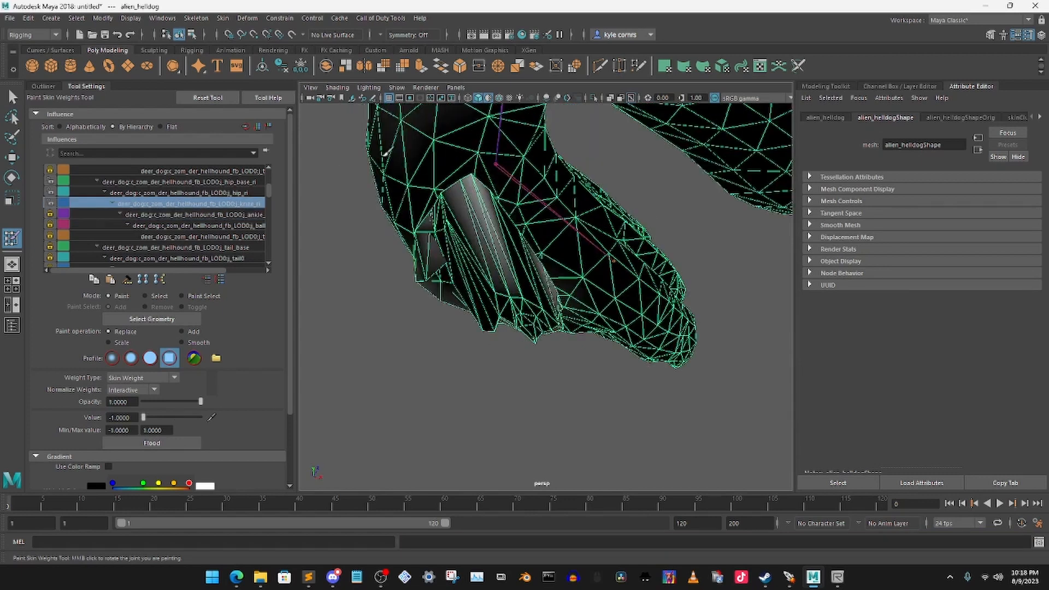
# Step: Paint the j_knee_ri influence off the opposite hind foot and lock it
pyautogui.moveTo(470, 170); pyautogui.dragTo(373, 126)
pyautogui.moveTo(568, 216)
pyautogui.mouseDown()
pyautogui.moveTo(511, 281)
pyautogui.moveTo(604, 313)
pyautogui.moveTo(499, 257)
pyautogui.moveTo(435, 266)
pyautogui.moveTo(485, 192)
pyautogui.moveTo(506, 224)
pyautogui.moveTo(471, 311)
pyautogui.mouseUp()
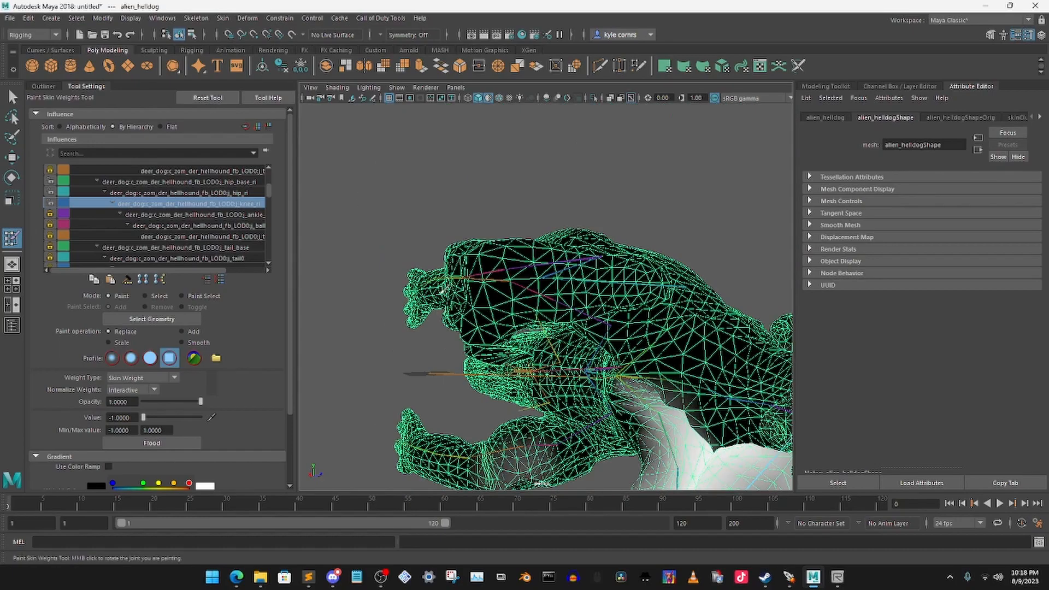
pyautogui.scroll(10, 551, 314)
pyautogui.scroll(-5, 538, 300)
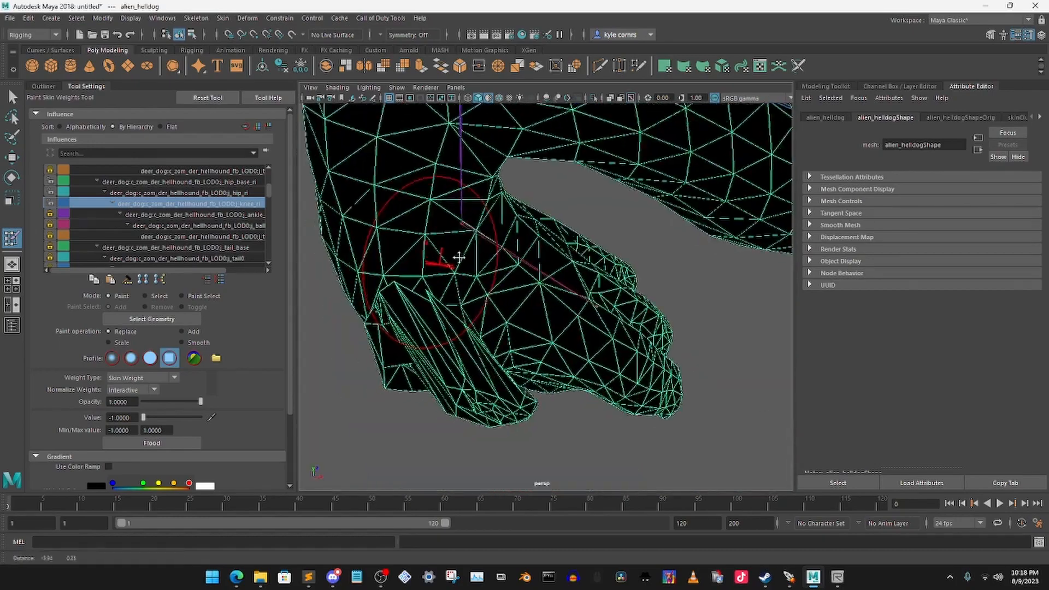
pyautogui.click(51, 203)
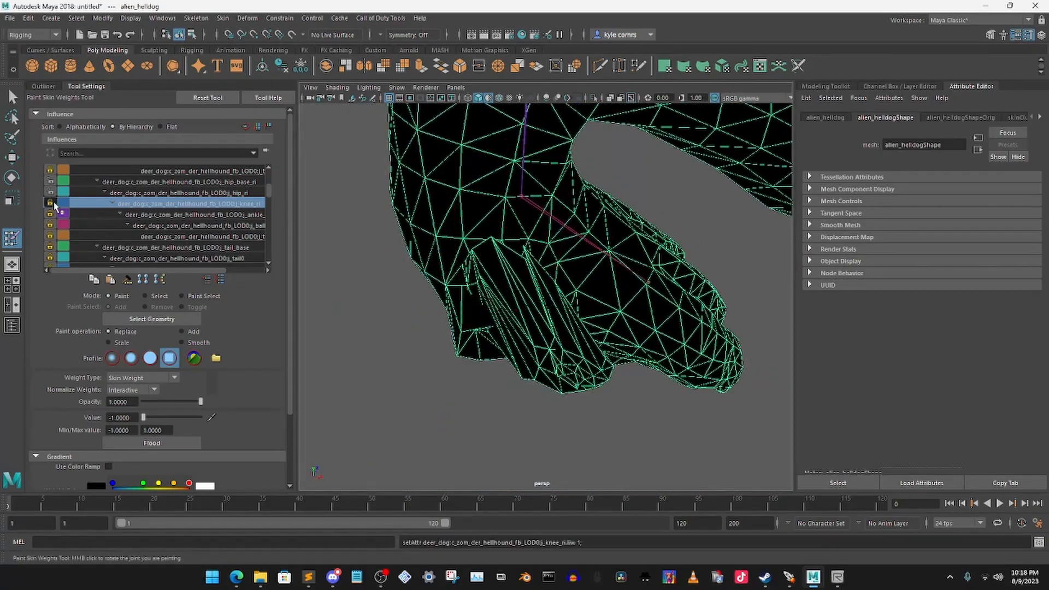
# Step: Paint the j_hip_ri influence off the opposite hind foot and lock it
pyautogui.click(160, 194)
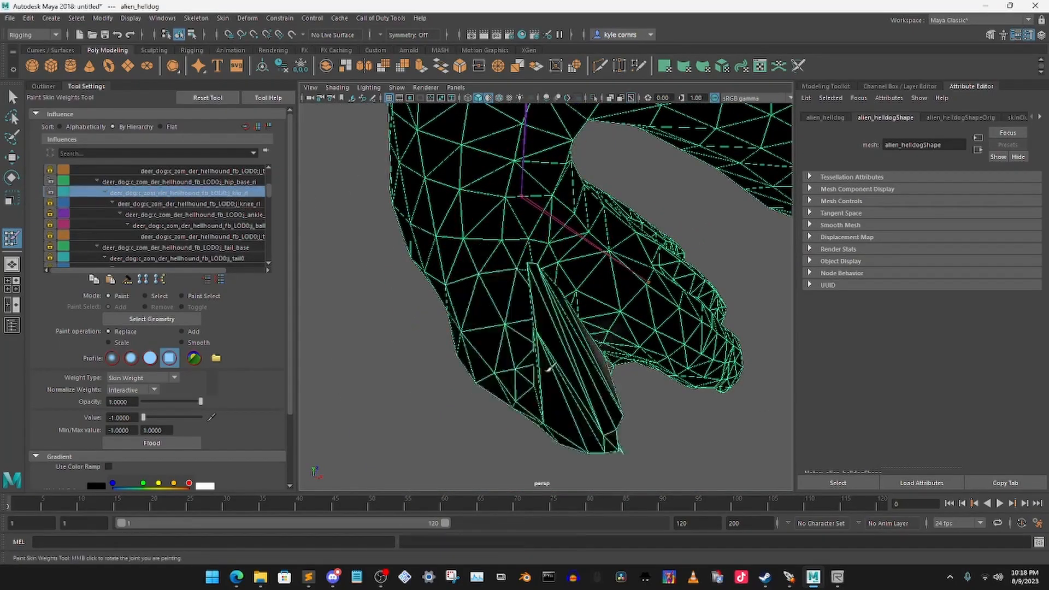
pyautogui.moveTo(546, 372)
pyautogui.mouseDown()
pyautogui.moveTo(595, 363)
pyautogui.moveTo(603, 349)
pyautogui.mouseUp()
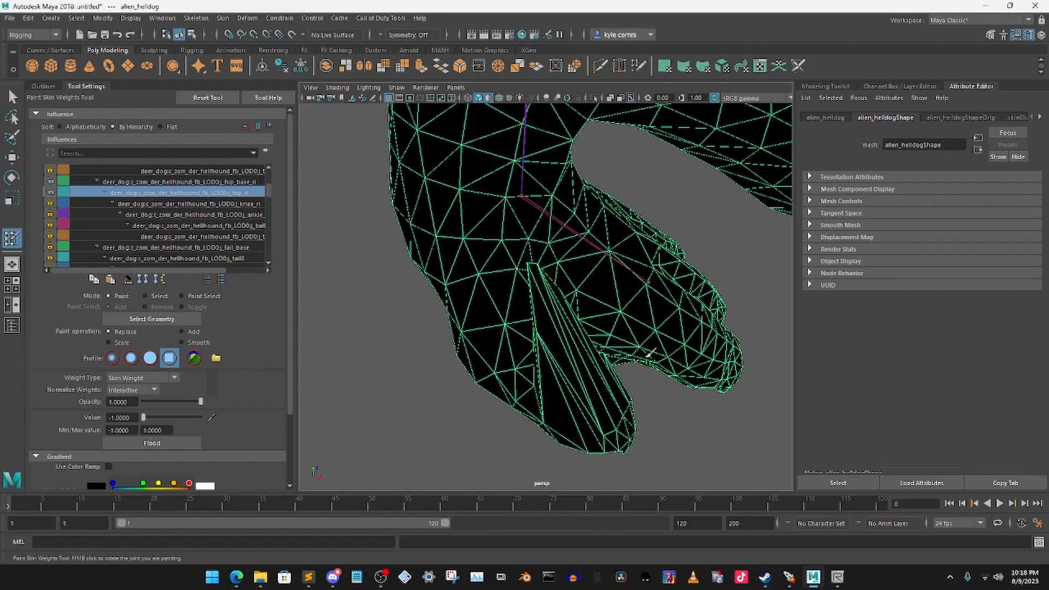
pyautogui.scroll(5, 502, 226)
pyautogui.scroll(-5, 501, 228)
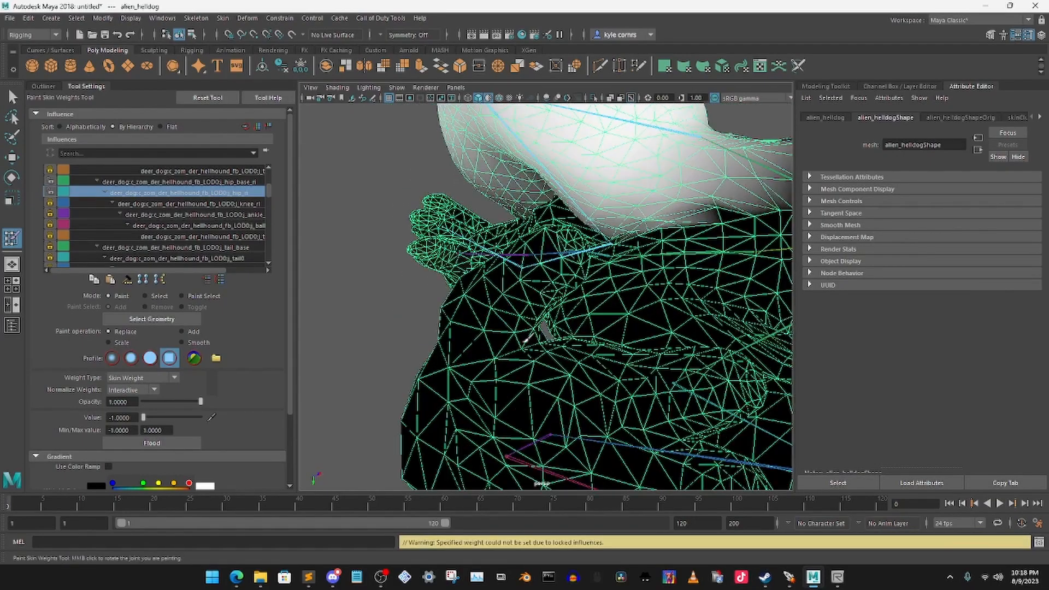
pyautogui.keyDown('alt'); pyautogui.moveTo(547, 298); pyautogui.dragTo(618, 416); pyautogui.keyUp('alt')
pyautogui.keyDown('alt'); pyautogui.moveTo(618, 417); pyautogui.dragTo(528, 295, button='middle'); pyautogui.keyUp('alt')
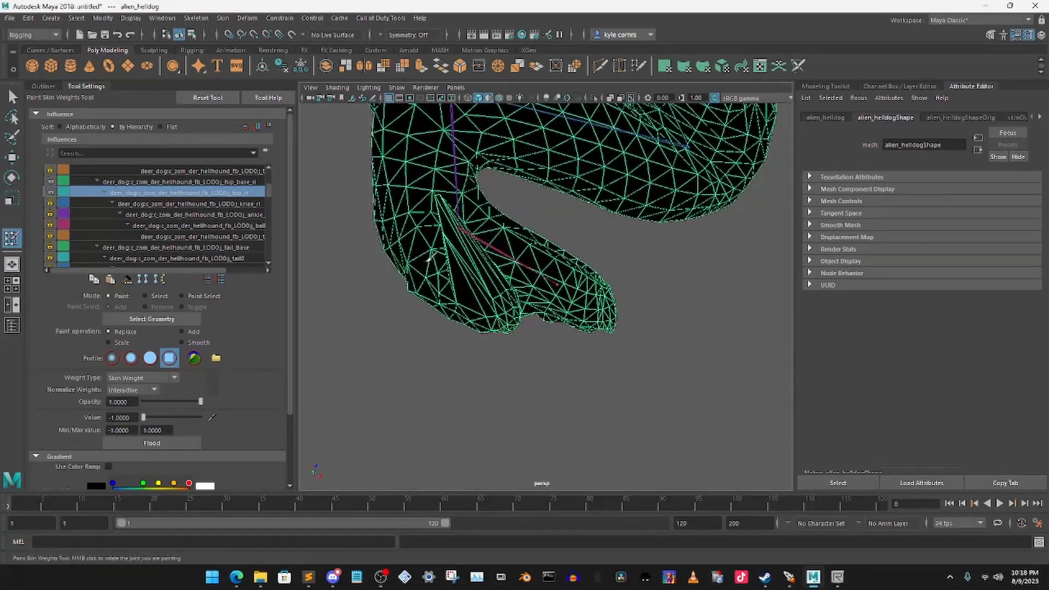
# Step: Unlock the j_knee_ri influence and paint its stray weights off the front leg's elbow
pyautogui.click(131, 183)
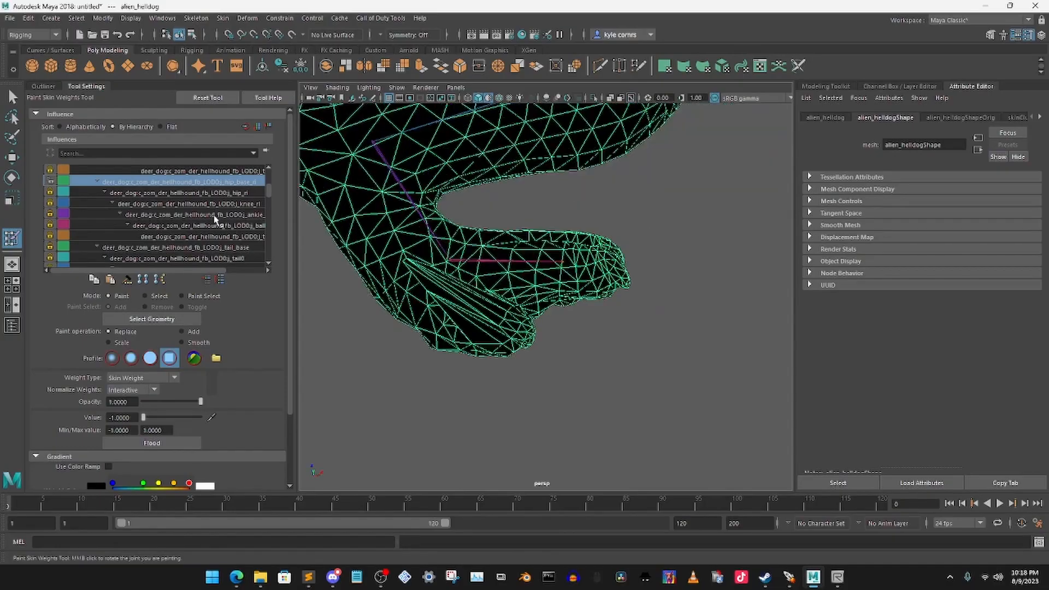
pyautogui.click(205, 216)
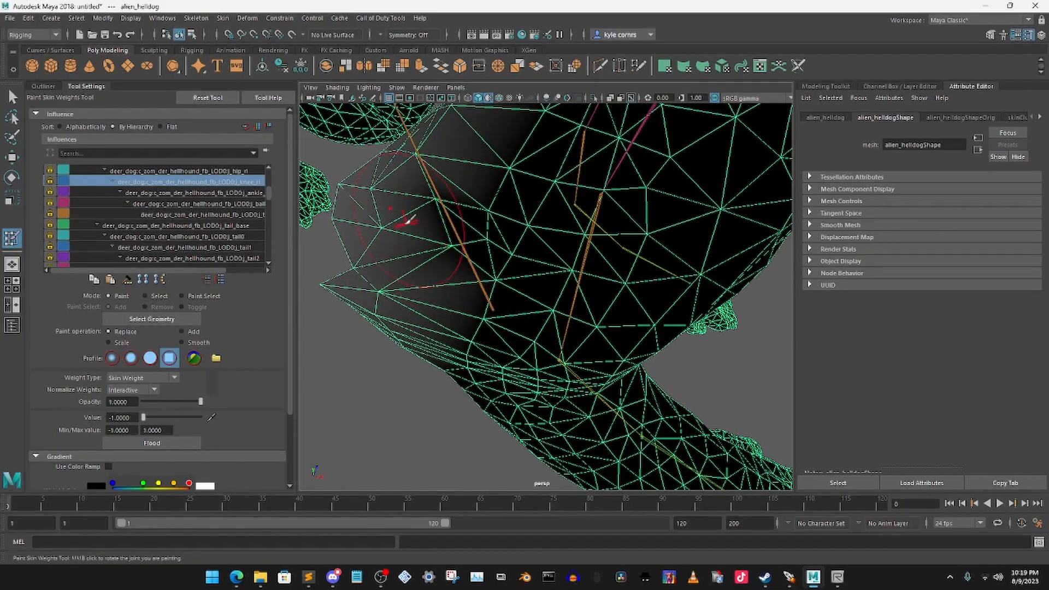
pyautogui.keyDown('alt'); pyautogui.moveTo(410, 220); pyautogui.dragTo(492, 251); pyautogui.keyUp('alt')
pyautogui.click(50, 182)
pyautogui.scroll(1, 141, 214)
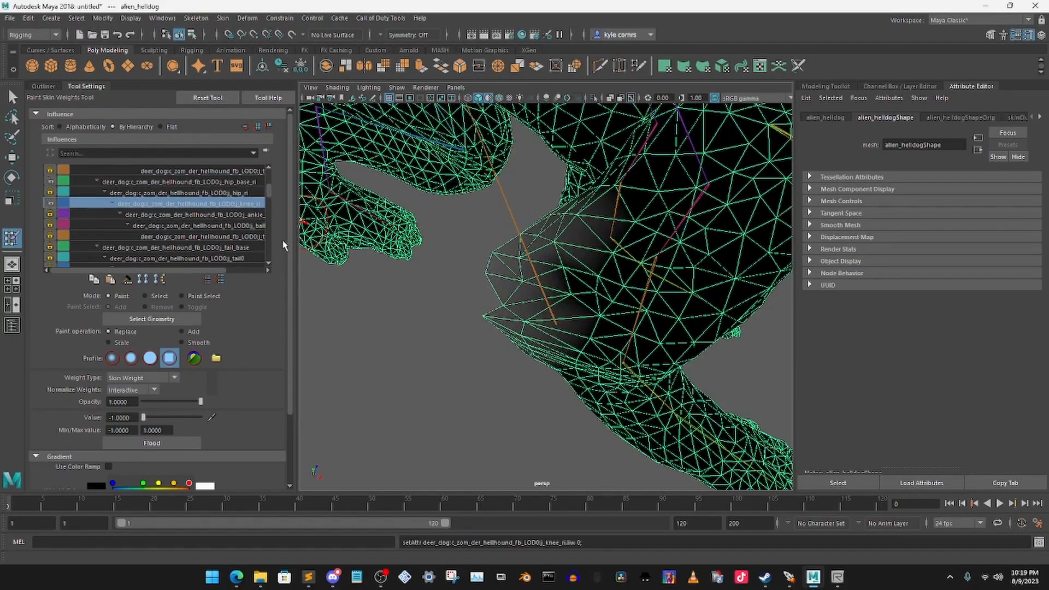
pyautogui.moveTo(601, 251)
pyautogui.mouseDown()
pyautogui.moveTo(499, 254)
pyautogui.moveTo(526, 265)
pyautogui.moveTo(552, 353)
pyautogui.moveTo(433, 334)
pyautogui.mouseUp()
pyautogui.keyDown('alt'); pyautogui.moveTo(540, 353); pyautogui.dragTo(454, 314); pyautogui.keyUp('alt')
pyautogui.keyDown('alt'); pyautogui.moveTo(494, 358); pyautogui.dragTo(506, 334); pyautogui.keyUp('alt')
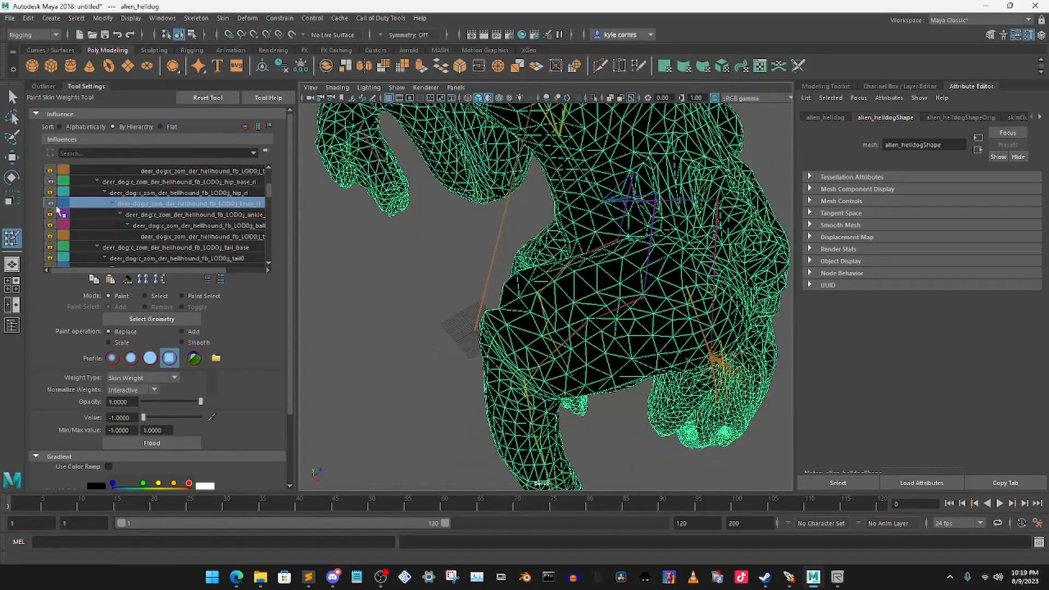
# Step: Paint the unlocked j_hip_ri influence off the front leg's elbow and return the skeleton to its bind pose
pyautogui.click(55, 193)
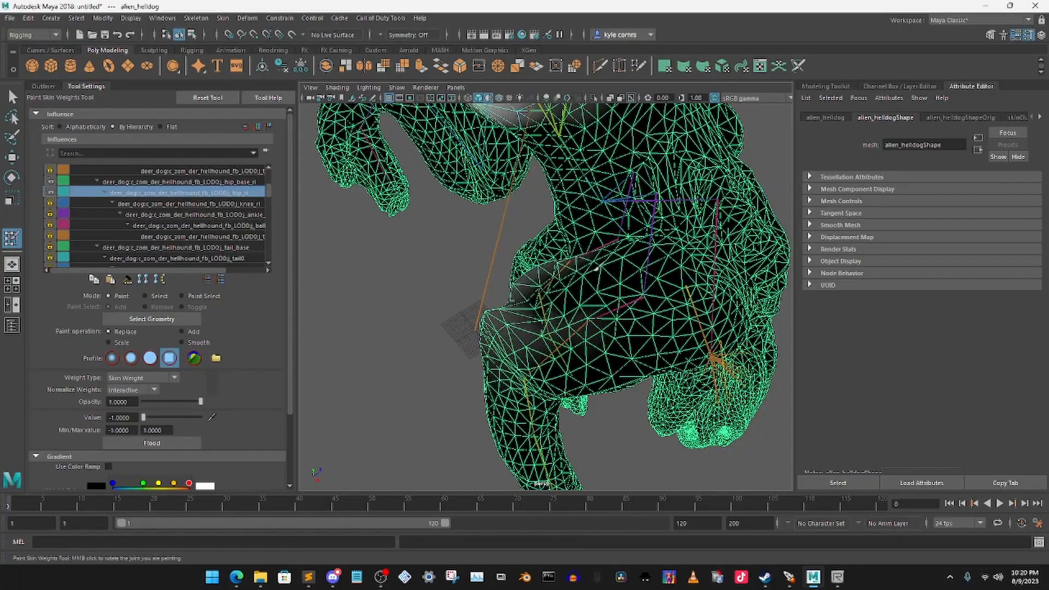
pyautogui.click(116, 181)
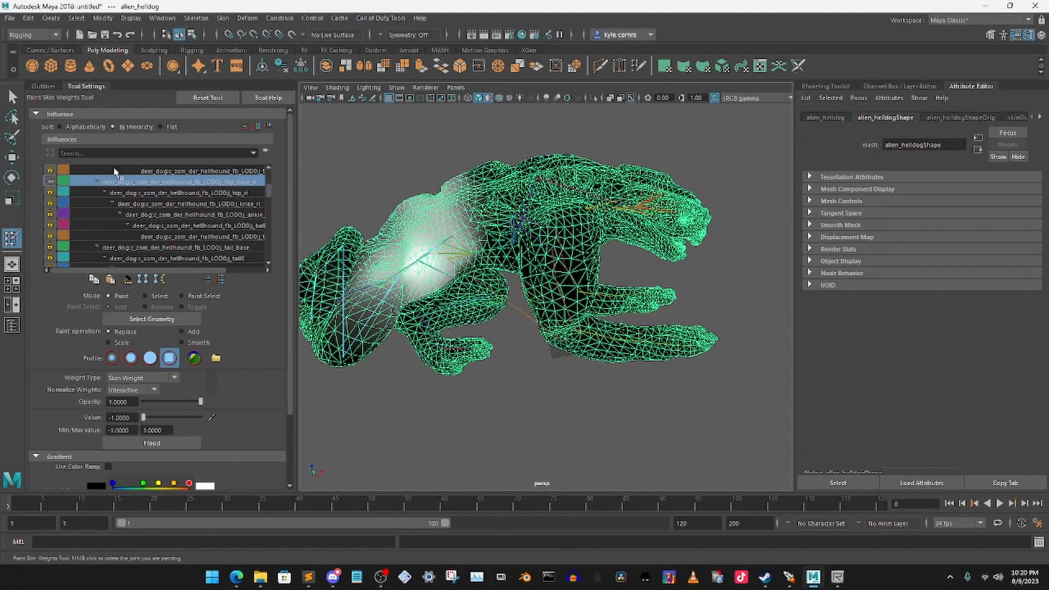
pyautogui.click(222, 18)
pyautogui.click(270, 82)
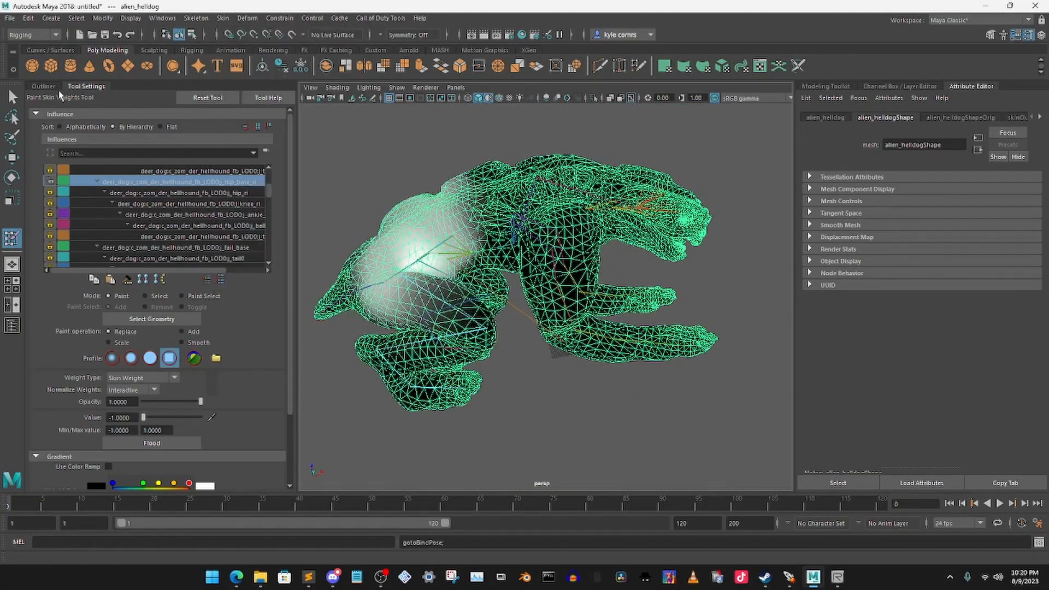
# Step: Test-rotate the j_shoulder_ri joint again to check the front leg's weights
pyautogui.click(44, 87)
pyautogui.click(11, 177)
pyautogui.click(522, 266)
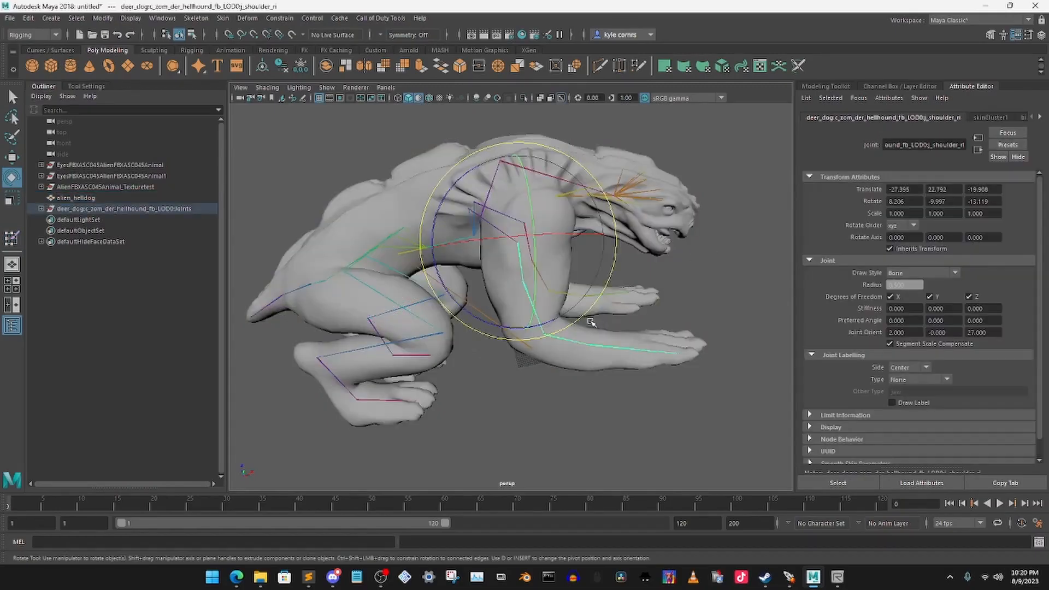
pyautogui.moveTo(580, 319); pyautogui.dragTo(764, 231)
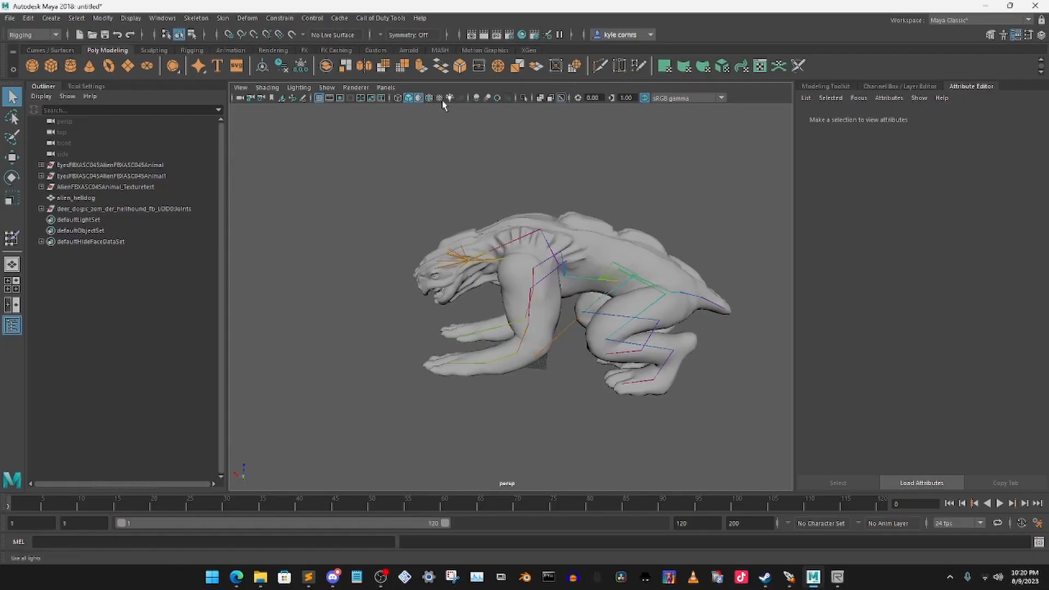
# Step: Show the model textured in the viewport and delete the six deer_dog materials in the Hypershade
pyautogui.click(419, 97)
pyautogui.keyDown('alt'); pyautogui.moveTo(498, 197); pyautogui.dragTo(483, 196); pyautogui.keyUp('alt')
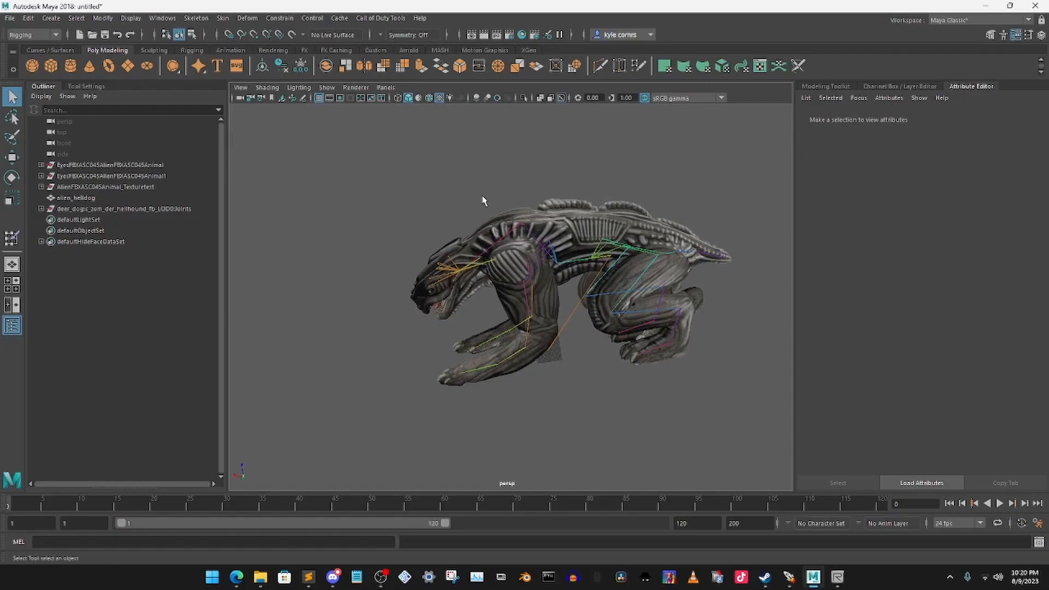
pyautogui.click(522, 35)
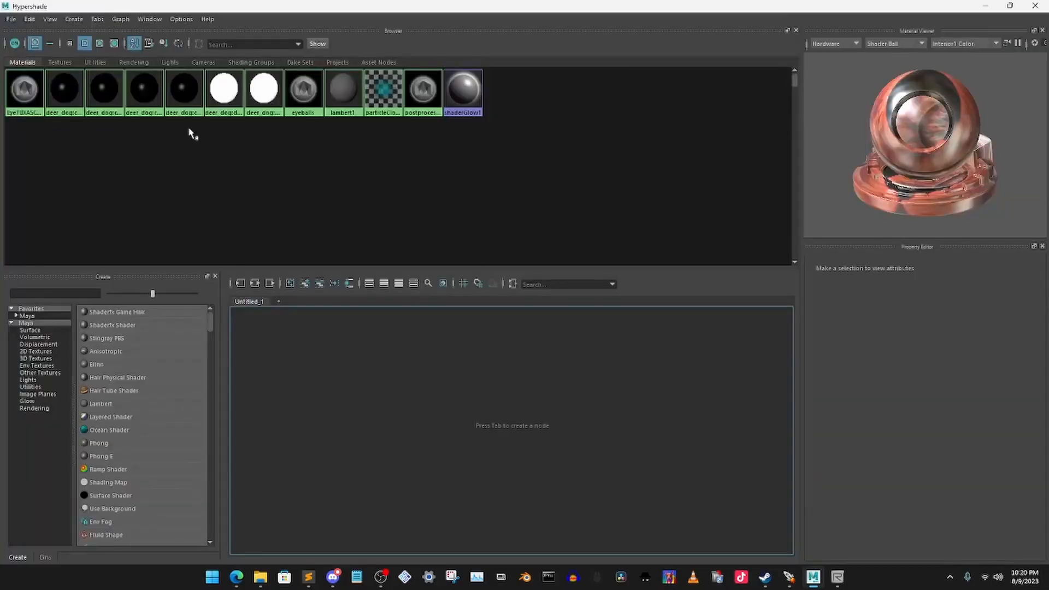
pyautogui.moveTo(65, 134); pyautogui.dragTo(256, 93)
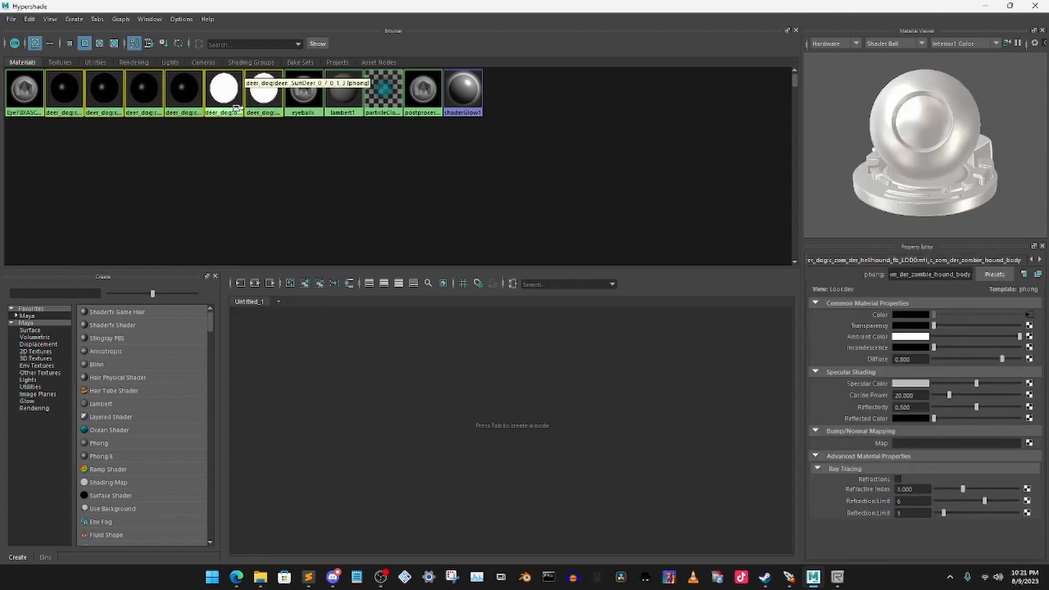
pyautogui.press('Delete')
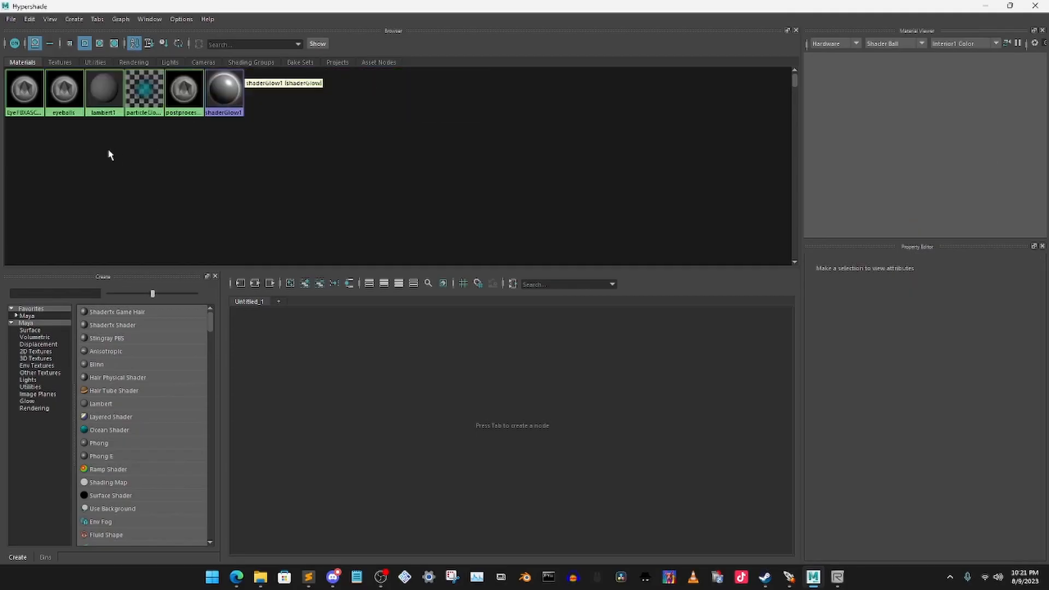
# Step: Rename the EyeFBXASC045AlienFBXASC045Animal phong material as helldogs_eyes
pyautogui.click(30, 104)
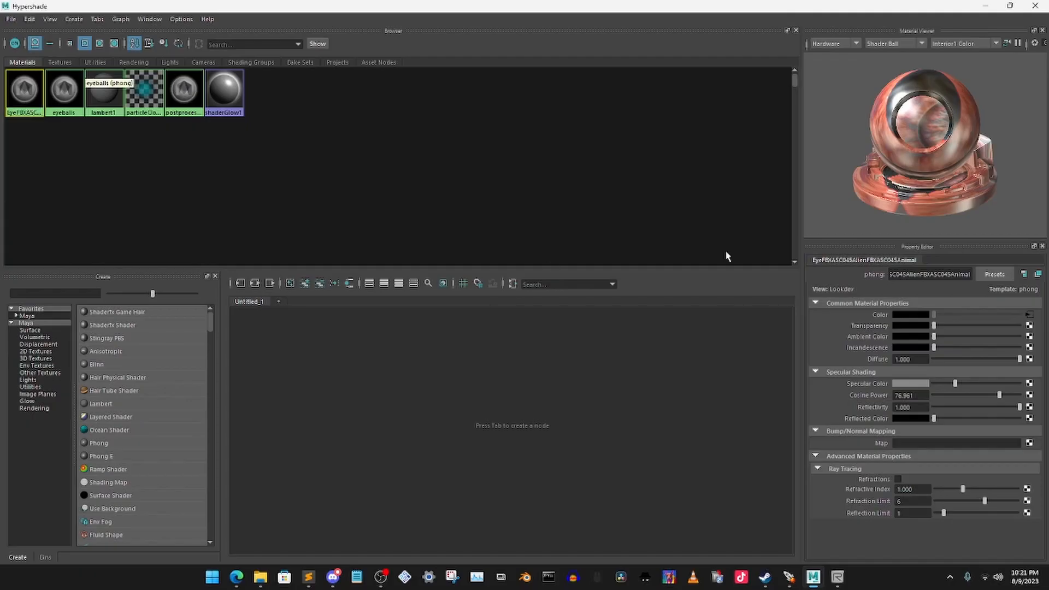
pyautogui.moveTo(910, 274); pyautogui.dragTo(1013, 290)
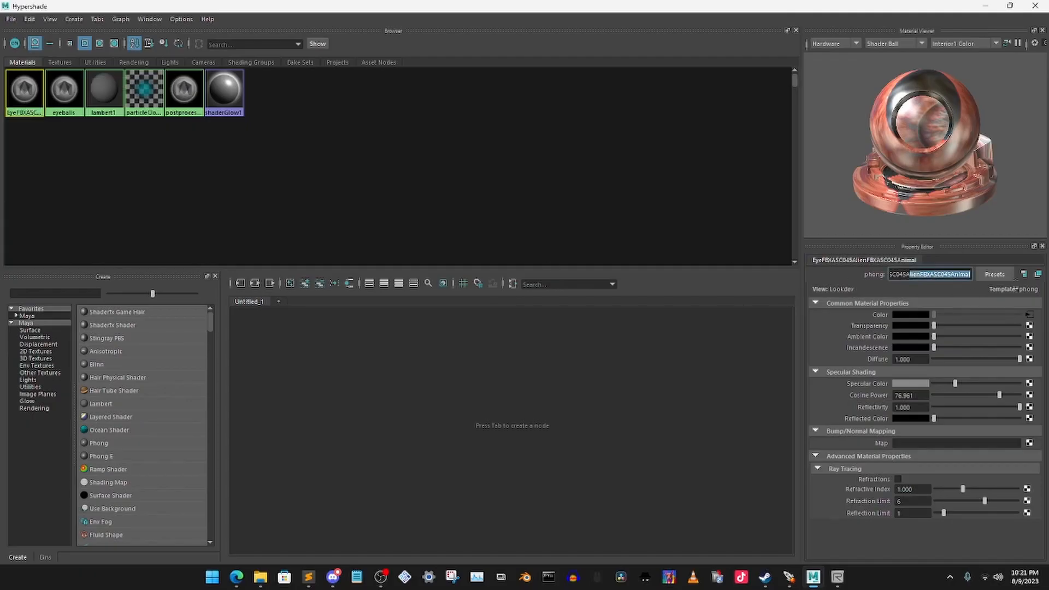
pyautogui.moveTo(948, 276); pyautogui.dragTo(828, 276)
pyautogui.click(944, 276)
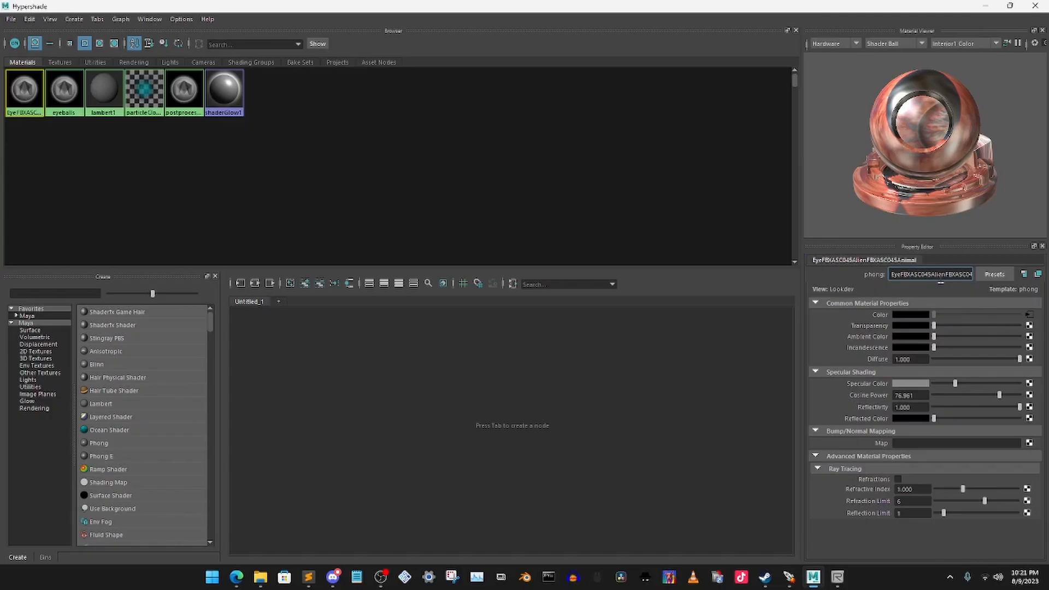
pyautogui.doubleClick(896, 273)
pyautogui.write('EyeF')
pyautogui.press('Return')
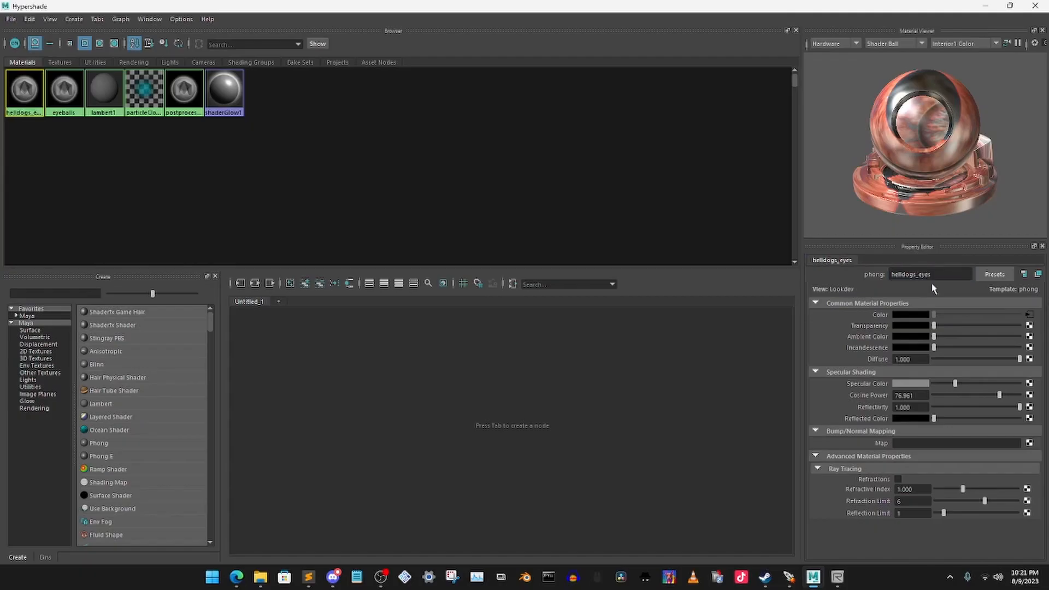
# Step: Rename the eyeballs phong material as eyeballs_helldog
pyautogui.click(64, 90)
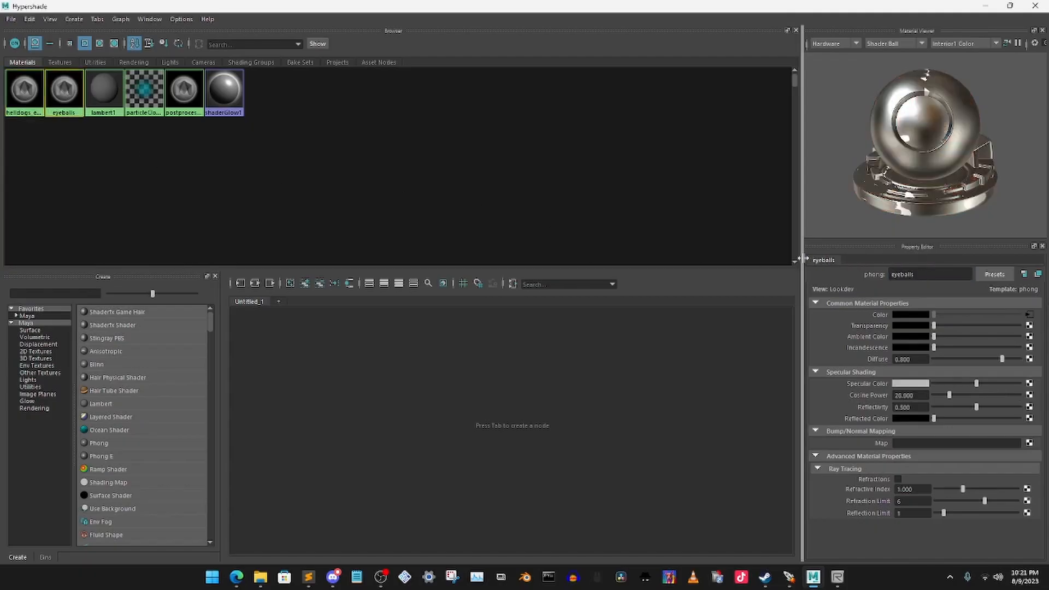
pyautogui.click(924, 274)
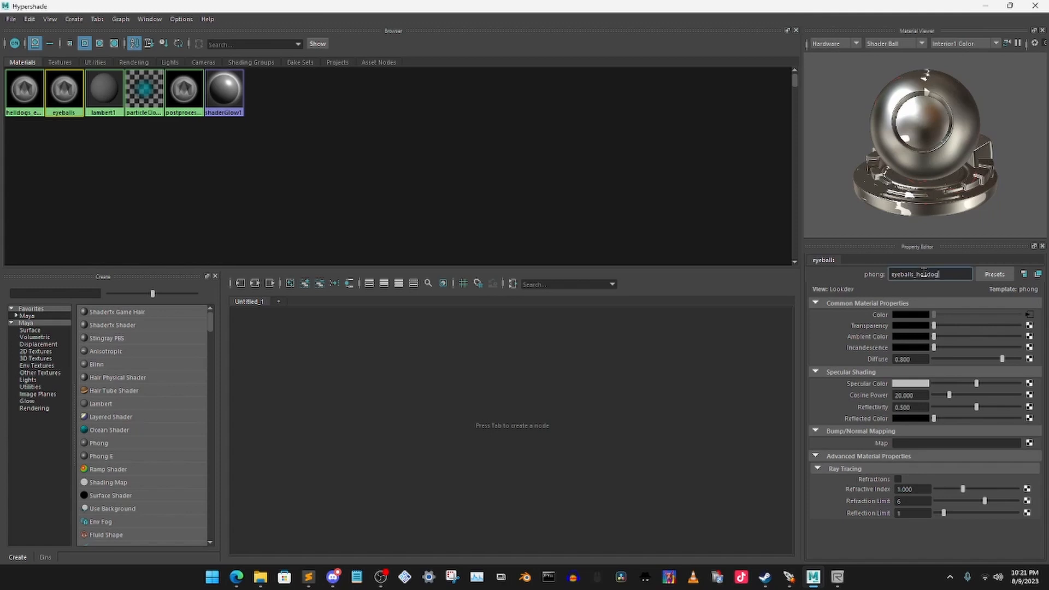
pyautogui.press('Return')
# Step: Replace the postprocessingFBXASC032textures material's name with one beginning helldogs_b and close the Hypershade
pyautogui.click(184, 90)
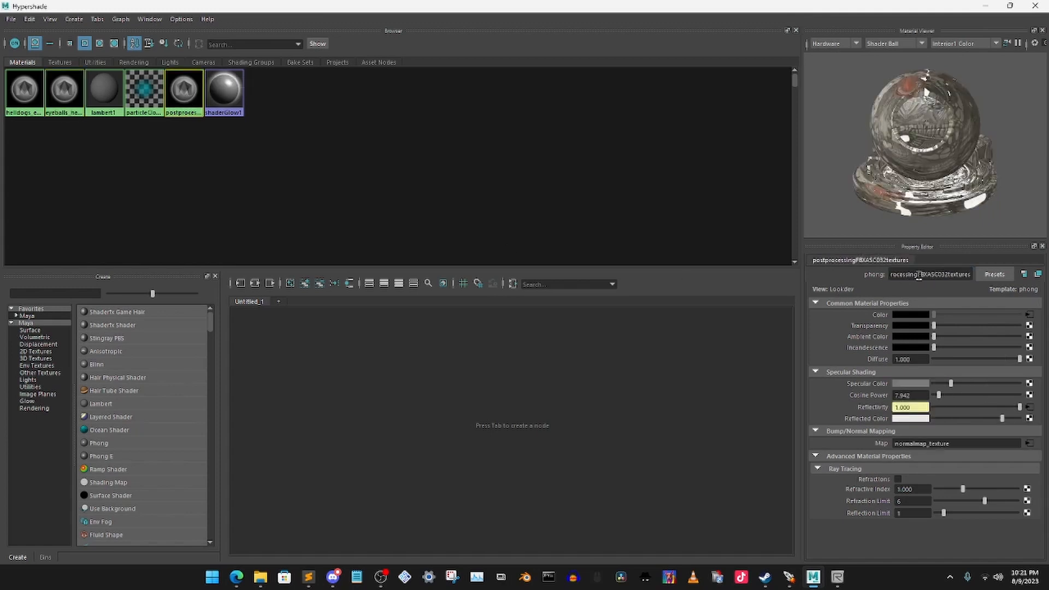
pyautogui.moveTo(920, 274); pyautogui.dragTo(971, 274)
pyautogui.moveTo(897, 275); pyautogui.dragTo(1033, 275)
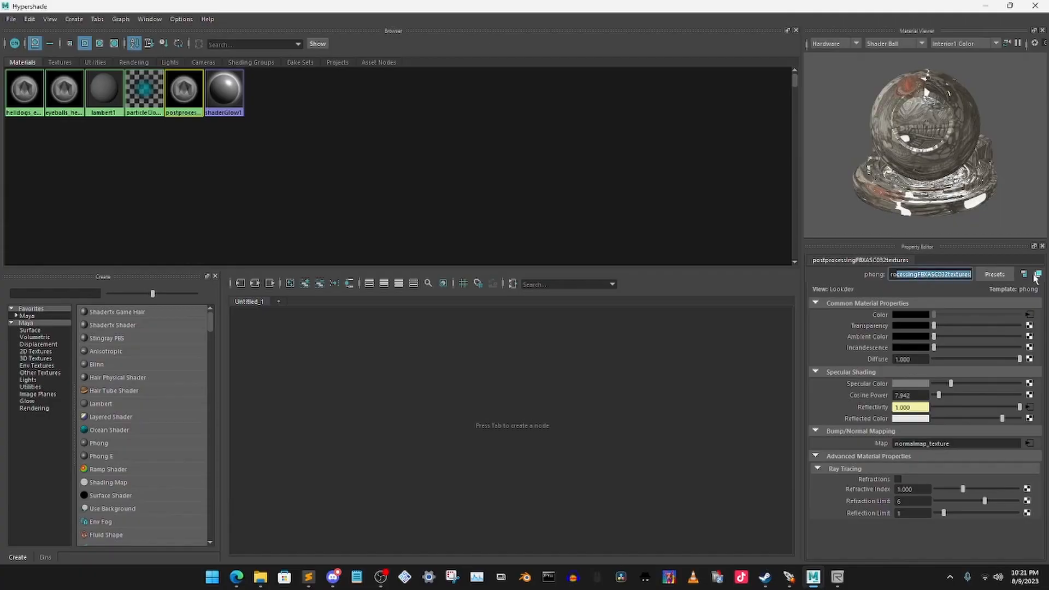
pyautogui.press('BackSpace')
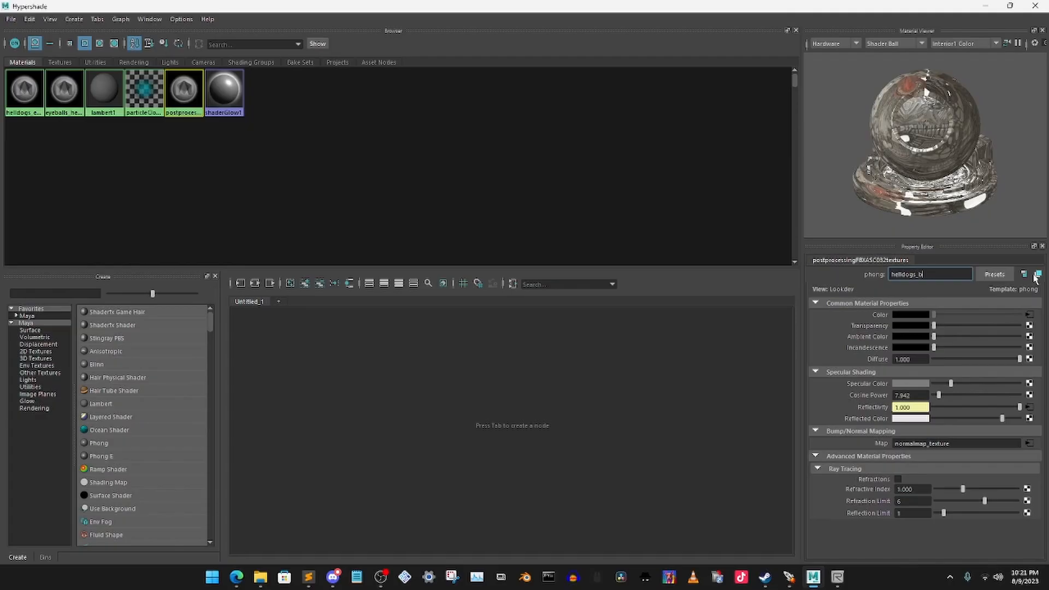
pyautogui.press('Return')
pyautogui.click(1035, 5)
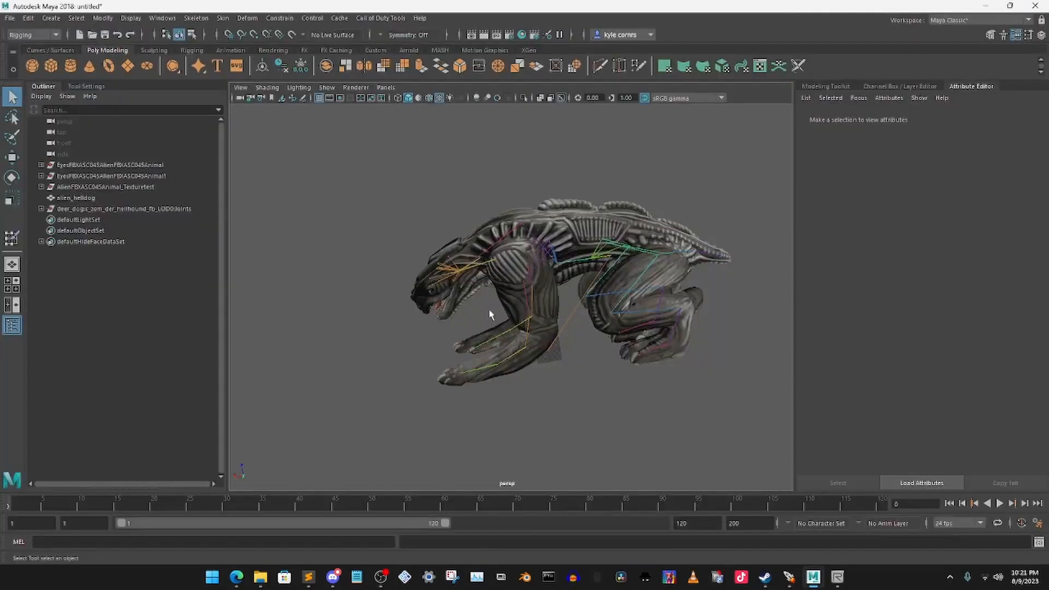
# Step: Select the hellhound skeleton together with the alien_helldog mesh, including their full hierarchy
pyautogui.scroll(-2, 421, 222)
pyautogui.moveTo(342, 168); pyautogui.dragTo(739, 417)
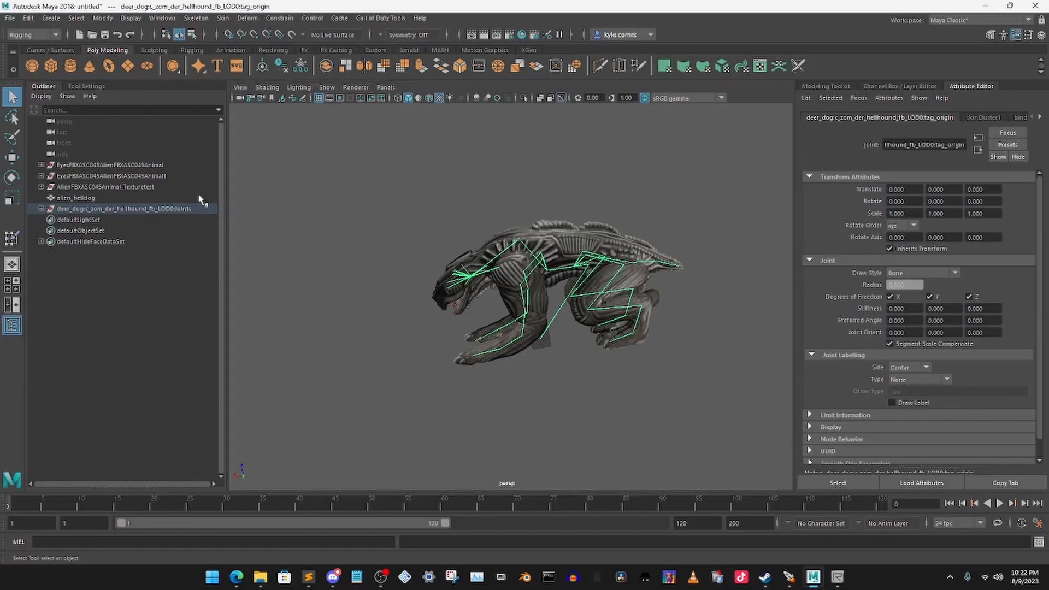
pyautogui.click(88, 198)
pyautogui.click(76, 18)
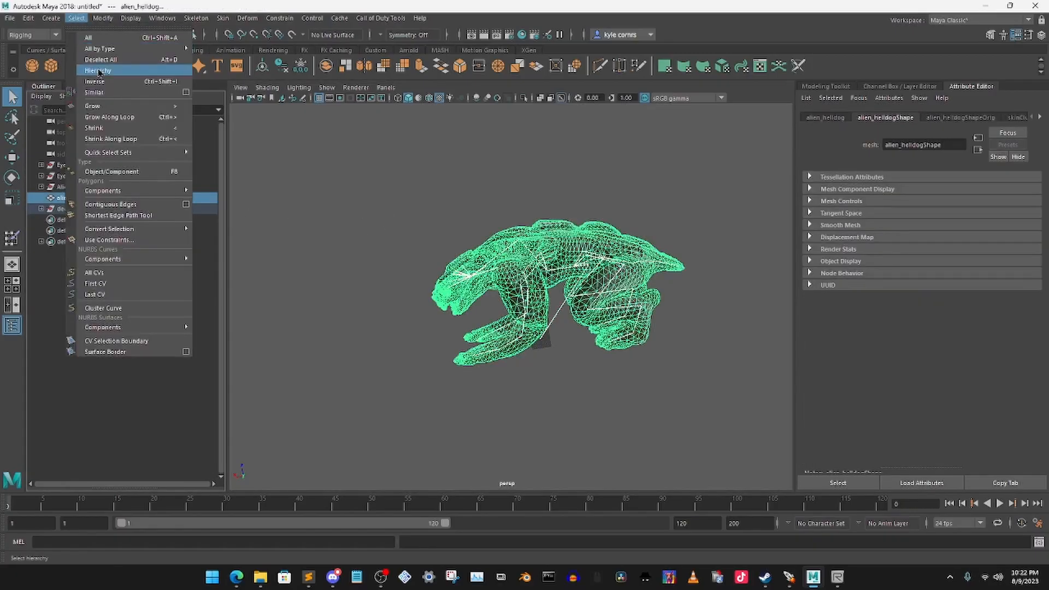
pyautogui.click(98, 72)
# Step: Set the XModel export path to custom_helldog_4 in model_export's custom_models/custom_hellhounds folder, as an XModel binary file
pyautogui.click(370, 19)
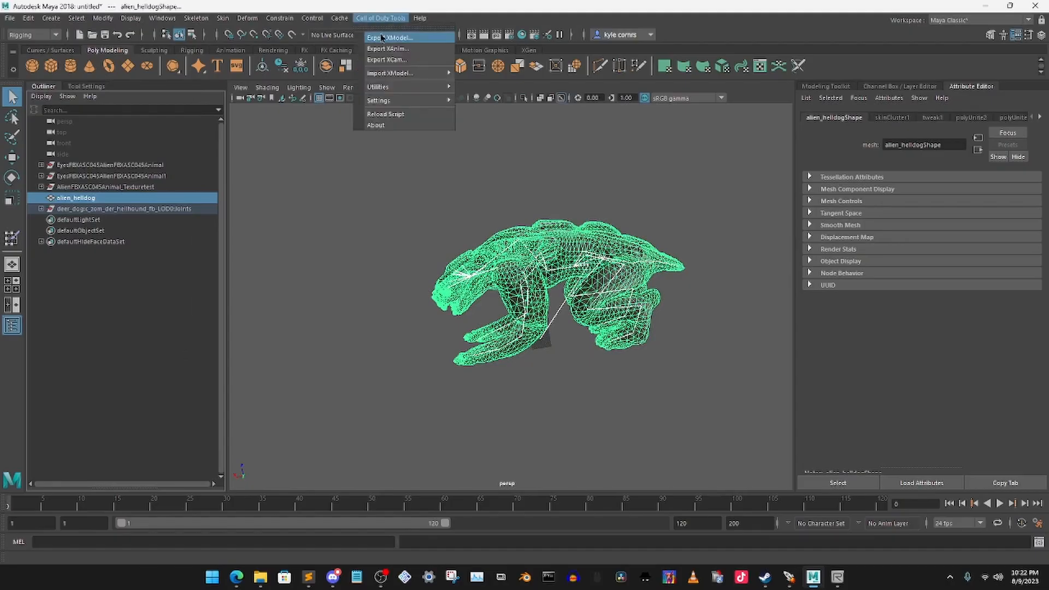
pyautogui.click(385, 37)
pyautogui.click(647, 206)
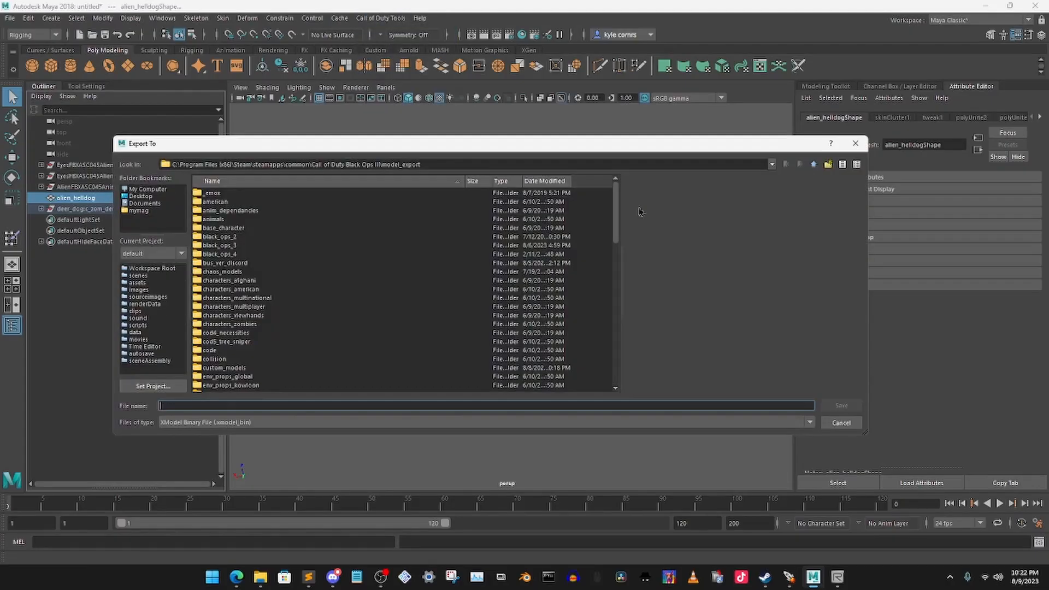
pyautogui.scroll(-3, 293, 311)
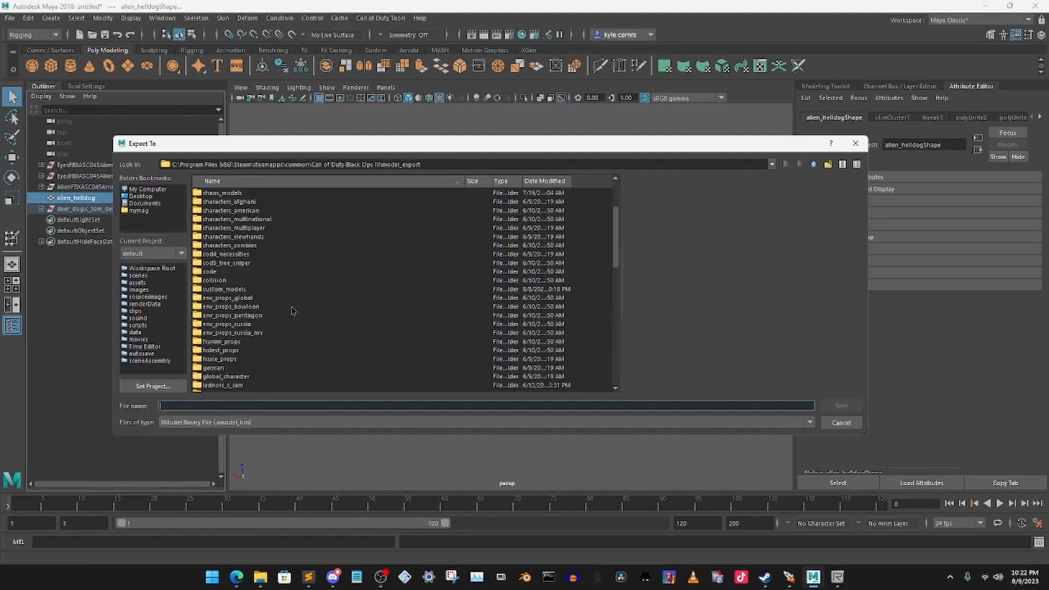
pyautogui.doubleClick(231, 289)
pyautogui.doubleClick(250, 194)
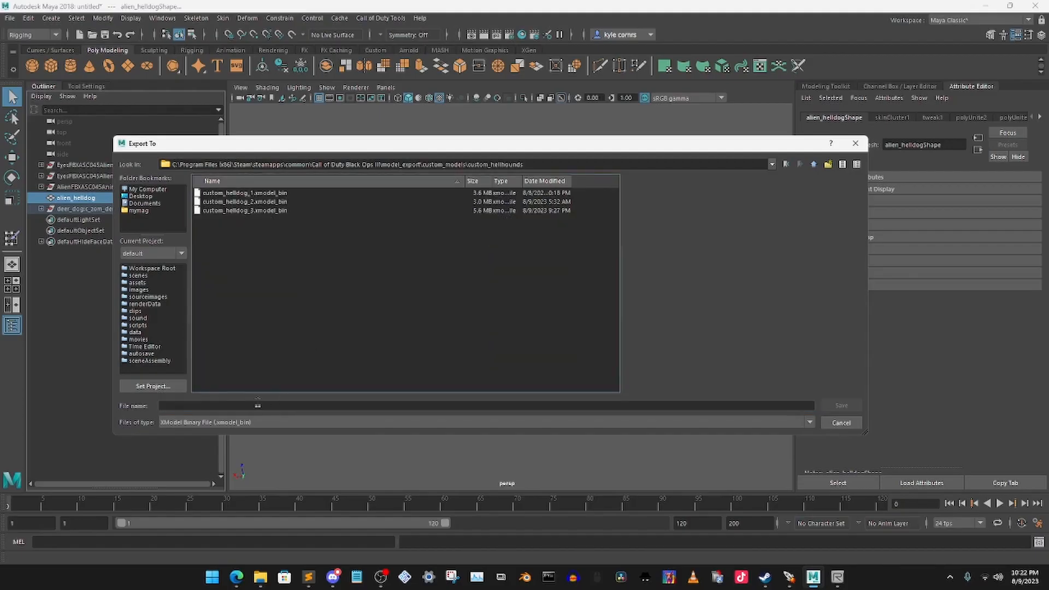
pyautogui.click(241, 406)
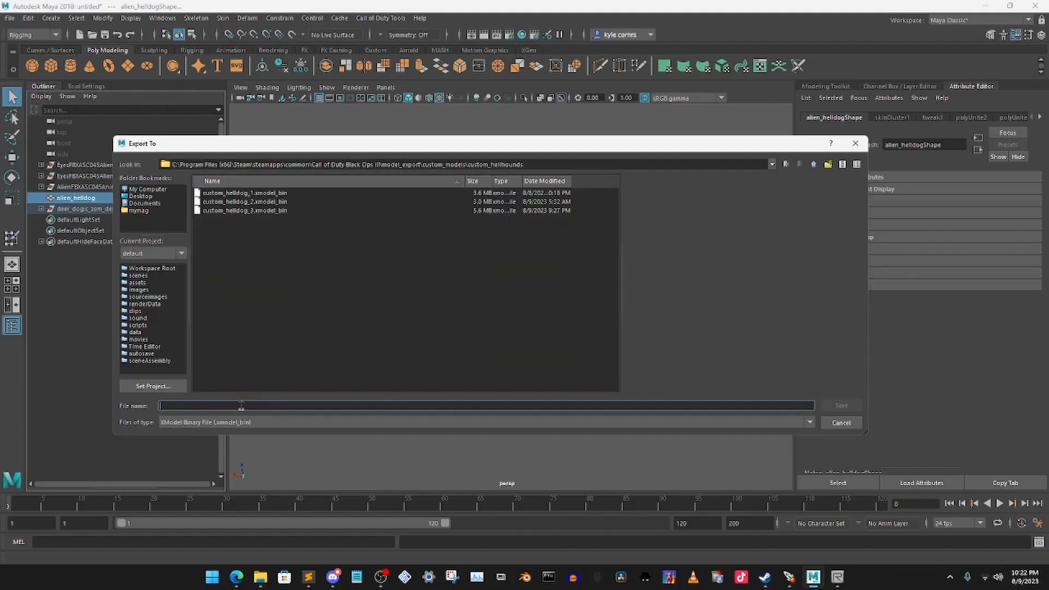
pyautogui.write('custom_helldo')
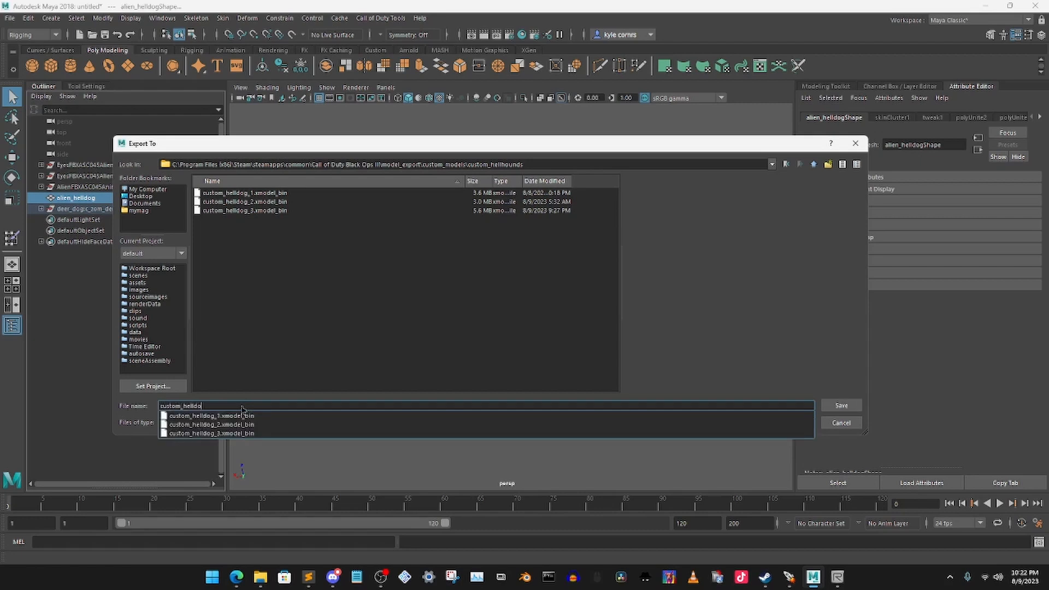
pyautogui.write('g_4')
pyautogui.press('Return')
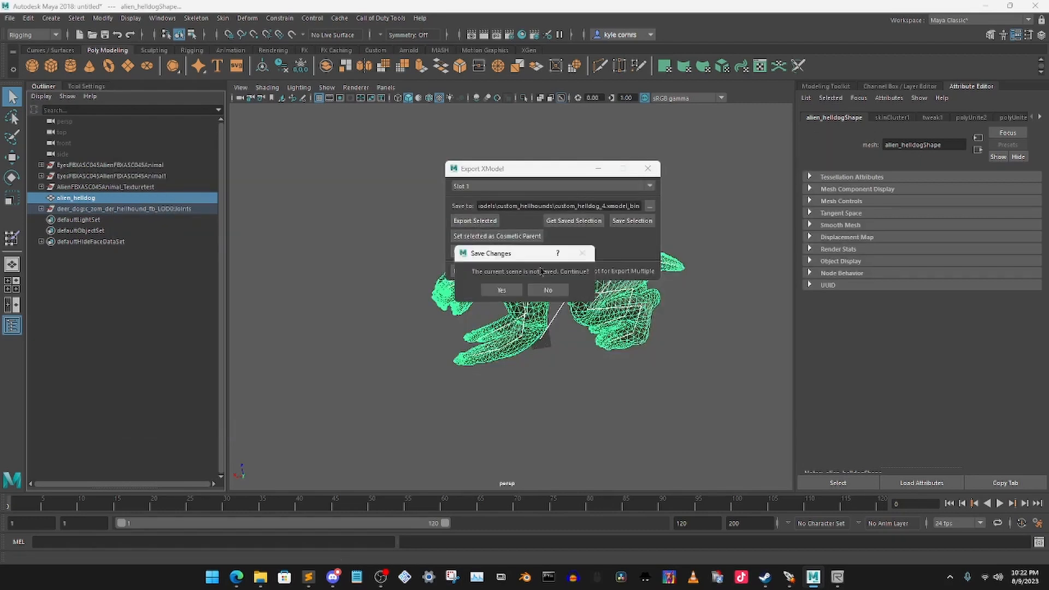
# Step: Export the selected model without saving the scene first, close the XModel export window and clear the selection
pyautogui.click(502, 290)
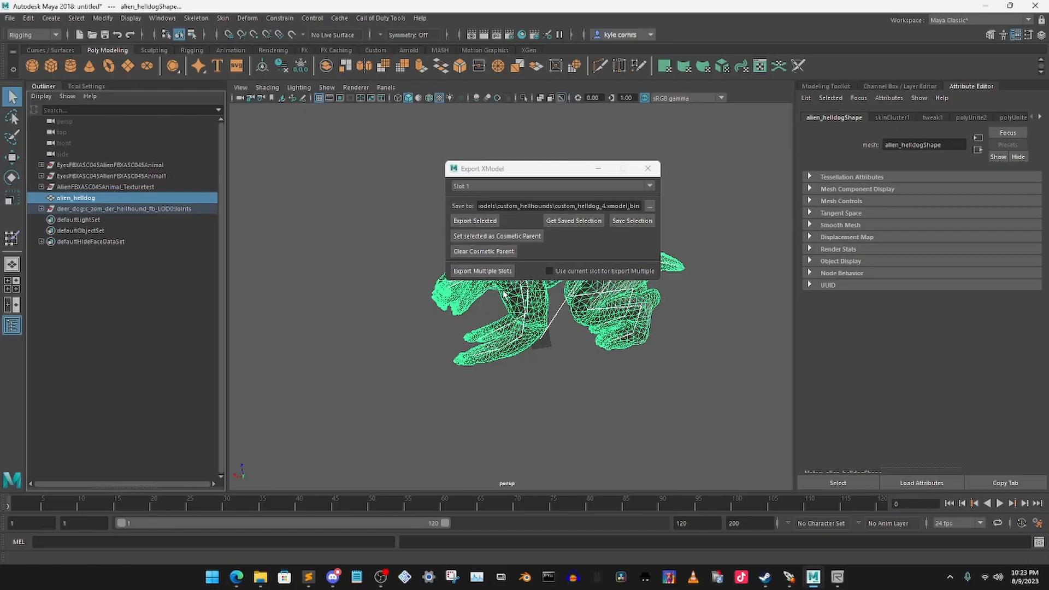
pyautogui.click(648, 168)
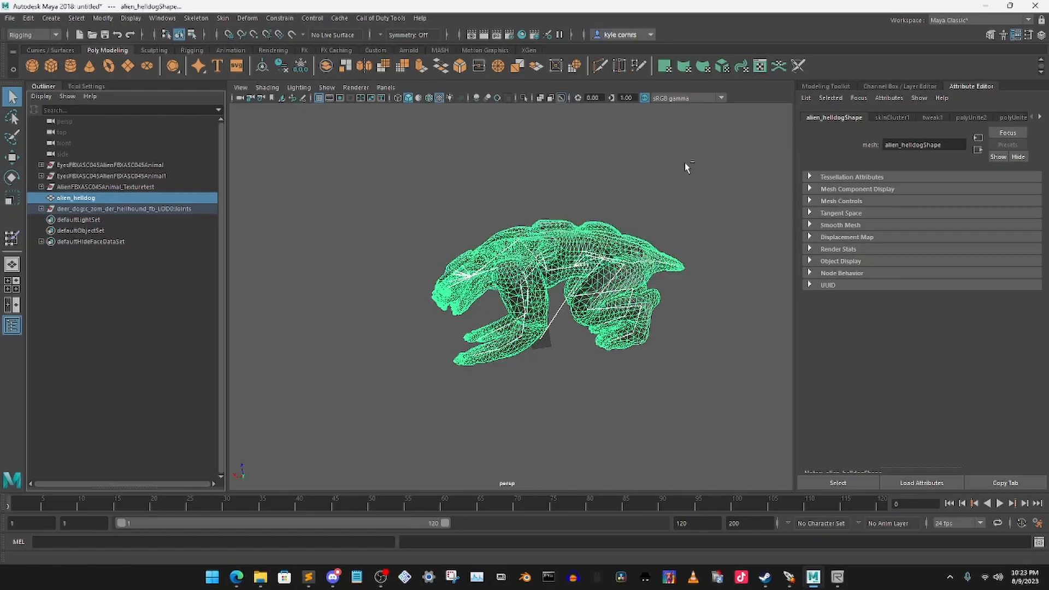
pyautogui.click(687, 168)
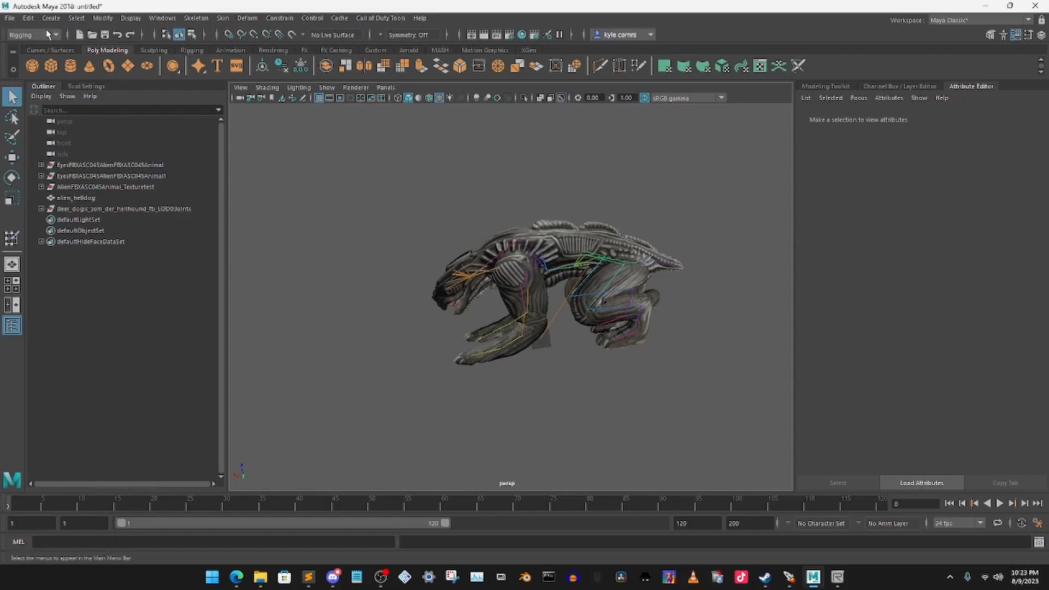
# Step: Save the scene as the Maya Binary file alien_custom_hellhound in Black Ops III's model_export/custom_models/custom_hellhounds folder
pyautogui.click(12, 20)
pyautogui.click(33, 74)
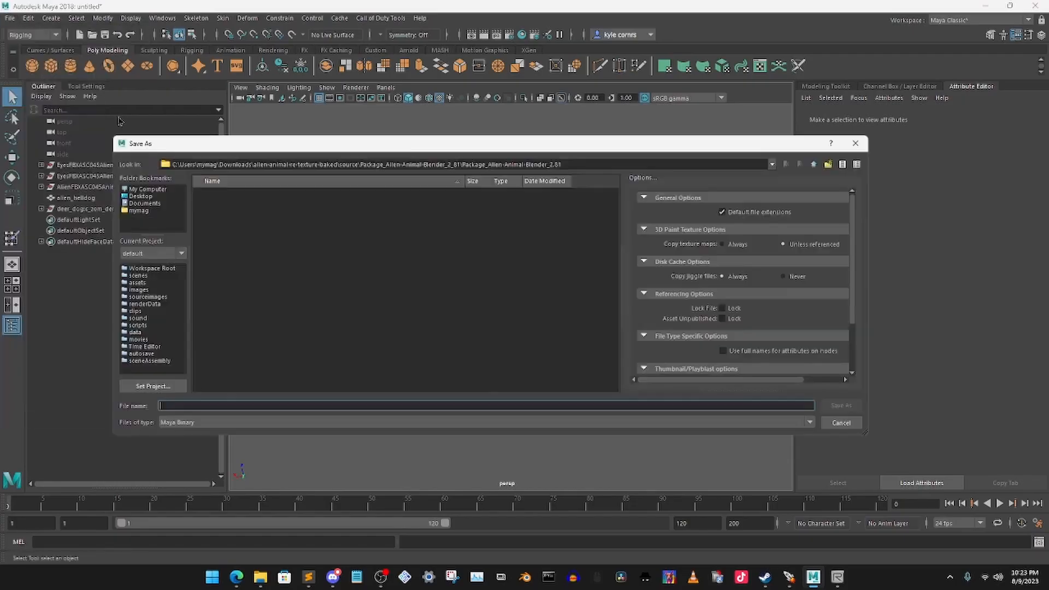
pyautogui.click(166, 199)
pyautogui.doubleClick(238, 201)
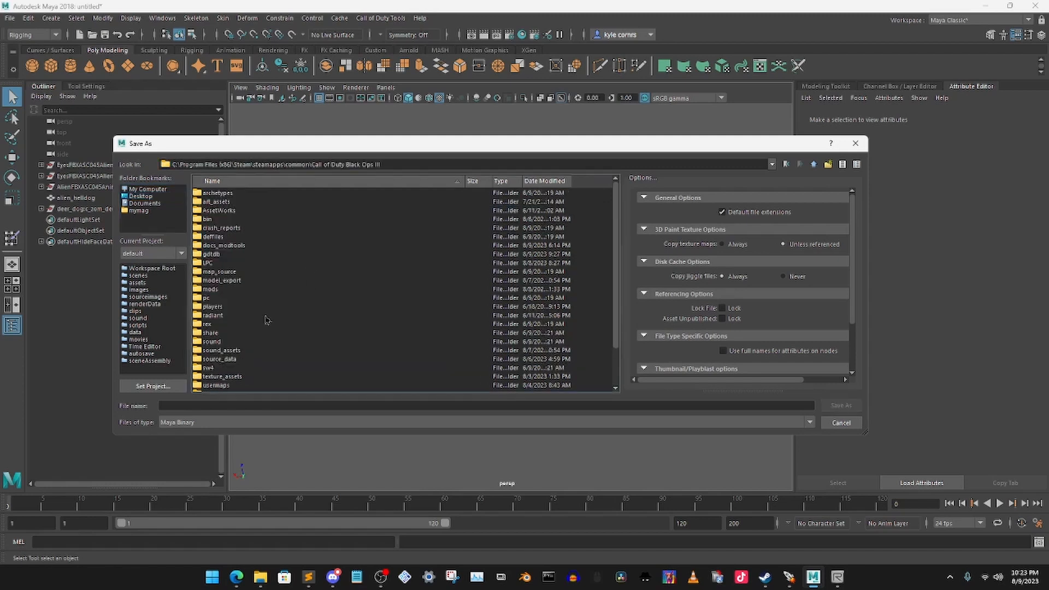
pyautogui.doubleClick(224, 281)
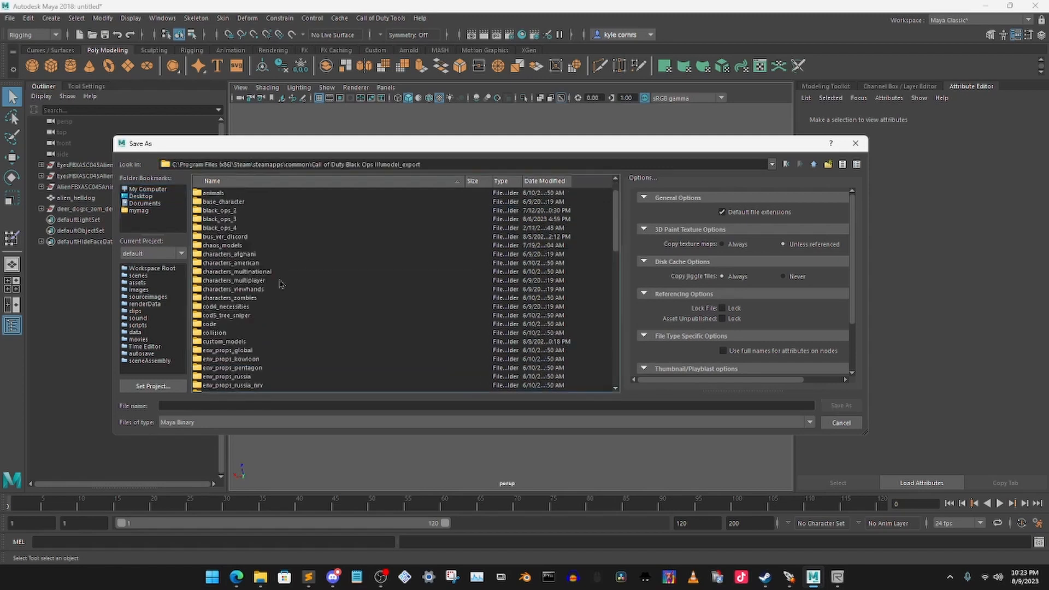
pyautogui.scroll(-1, 301, 309)
pyautogui.doubleClick(245, 317)
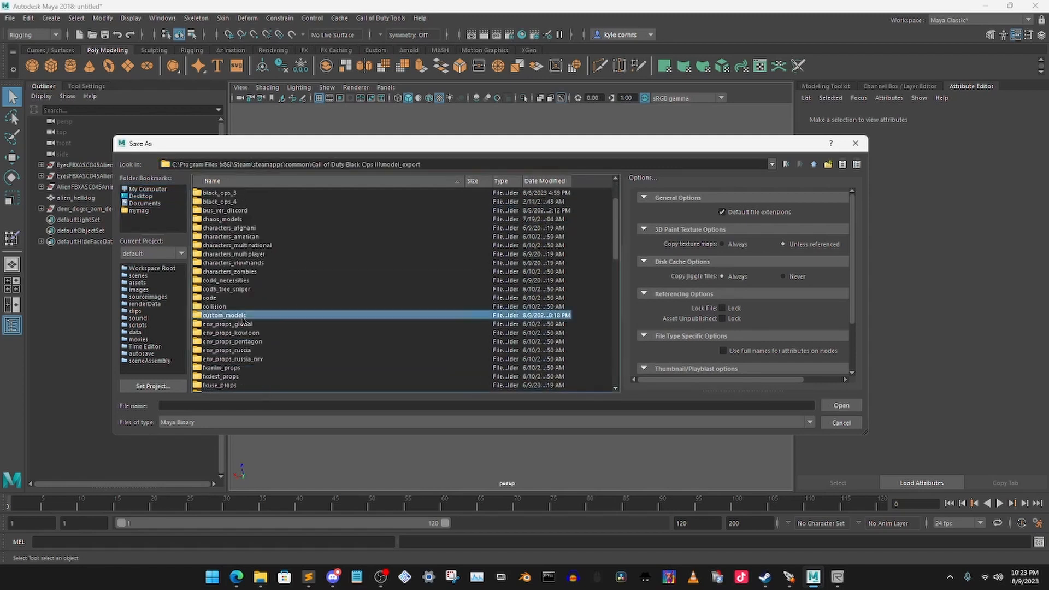
pyautogui.doubleClick(276, 228)
pyautogui.click(219, 405)
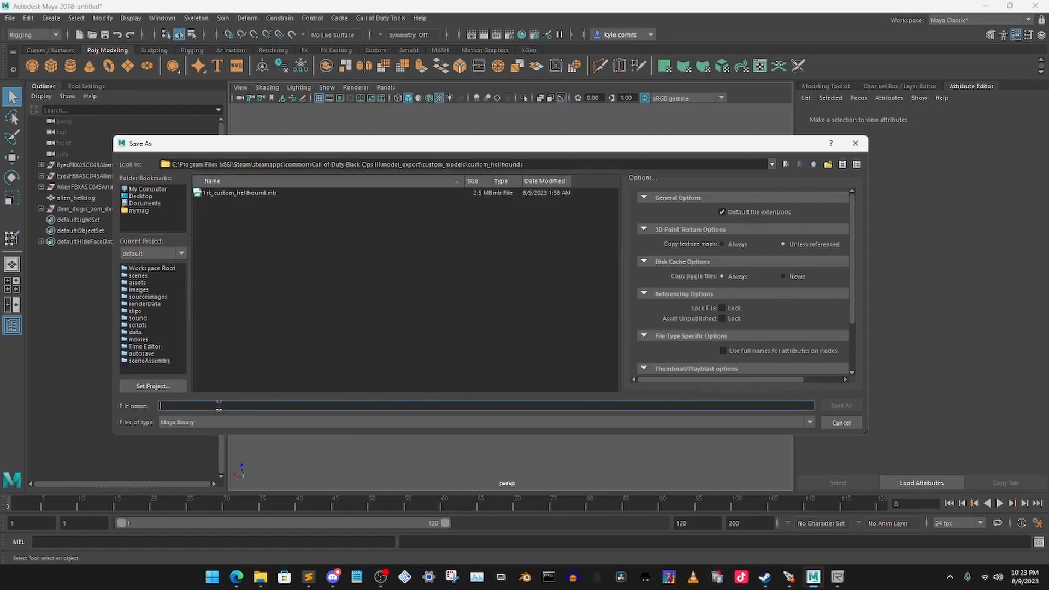
pyautogui.write('alien')
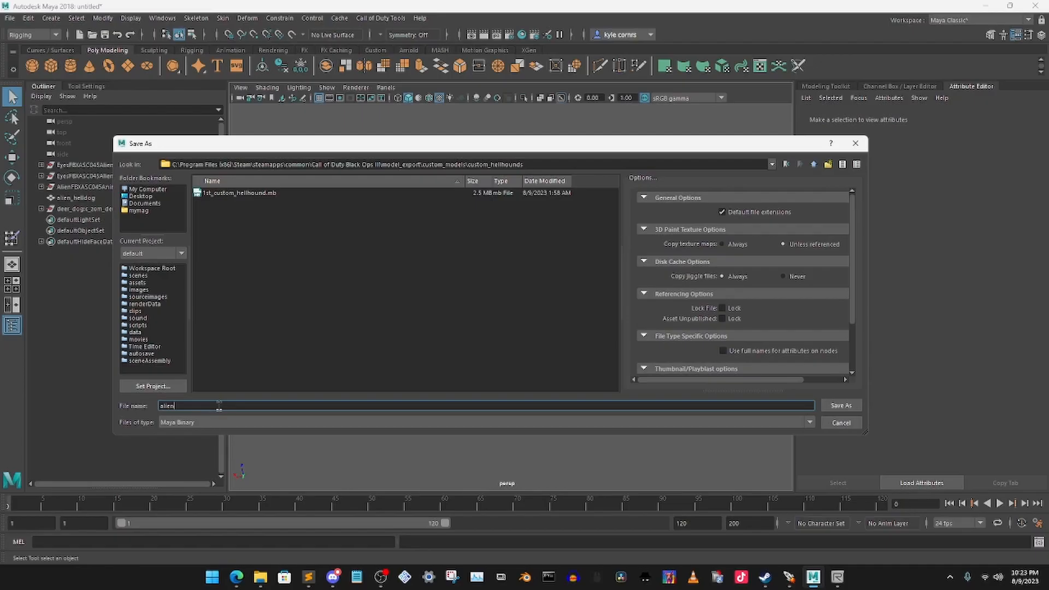
pyautogui.write('_custom_hellhound')
pyautogui.press('Return')
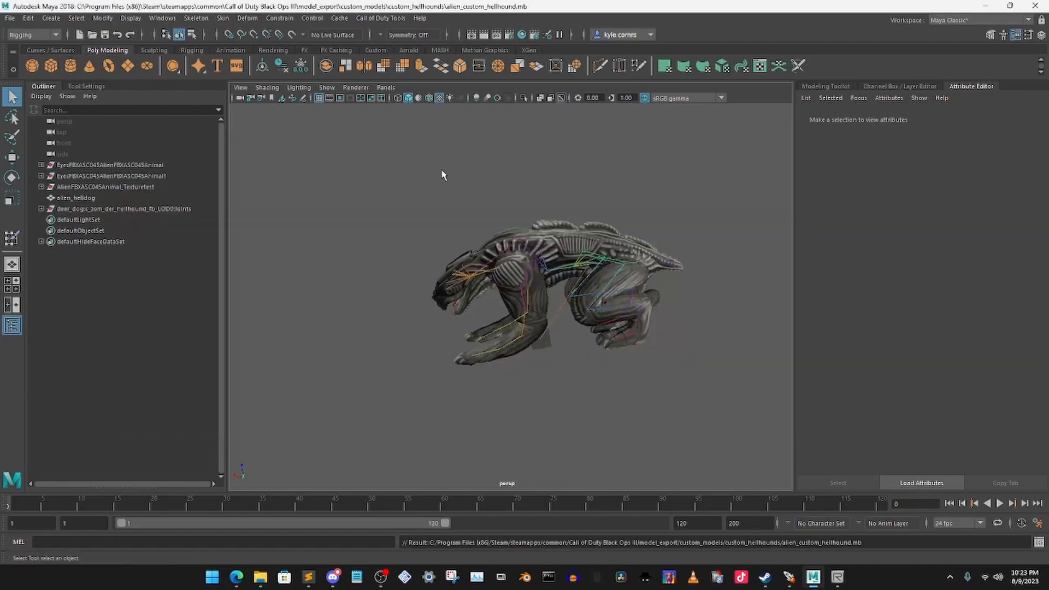
# Step: Minimize Maya, switch to the Black Ops III Mod Tools Launcher and open the Asset Property Editor from it
pyautogui.click(984, 6)
pyautogui.click(952, 107)
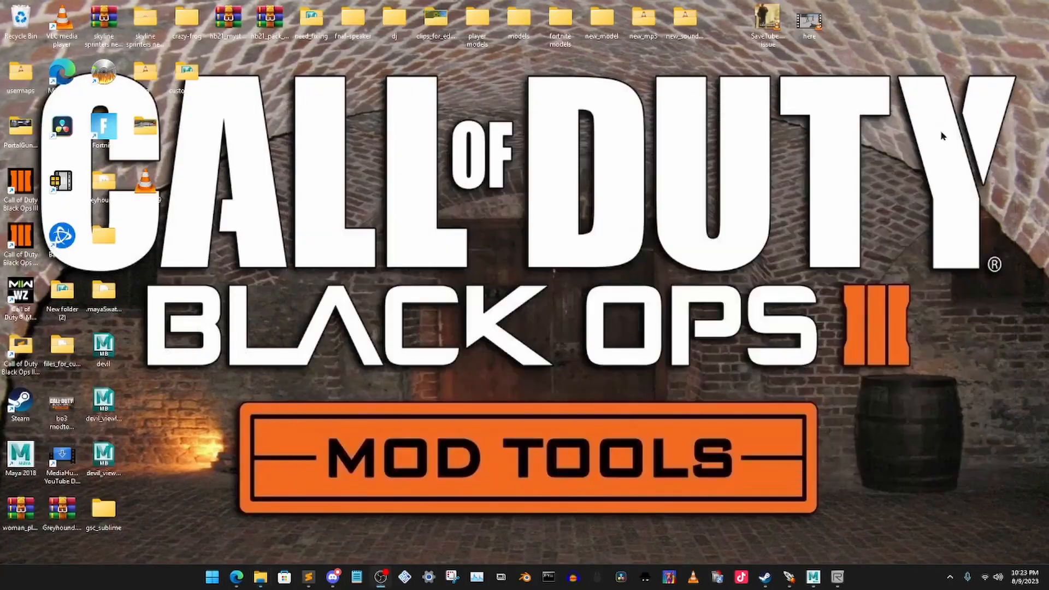
pyautogui.click(789, 577)
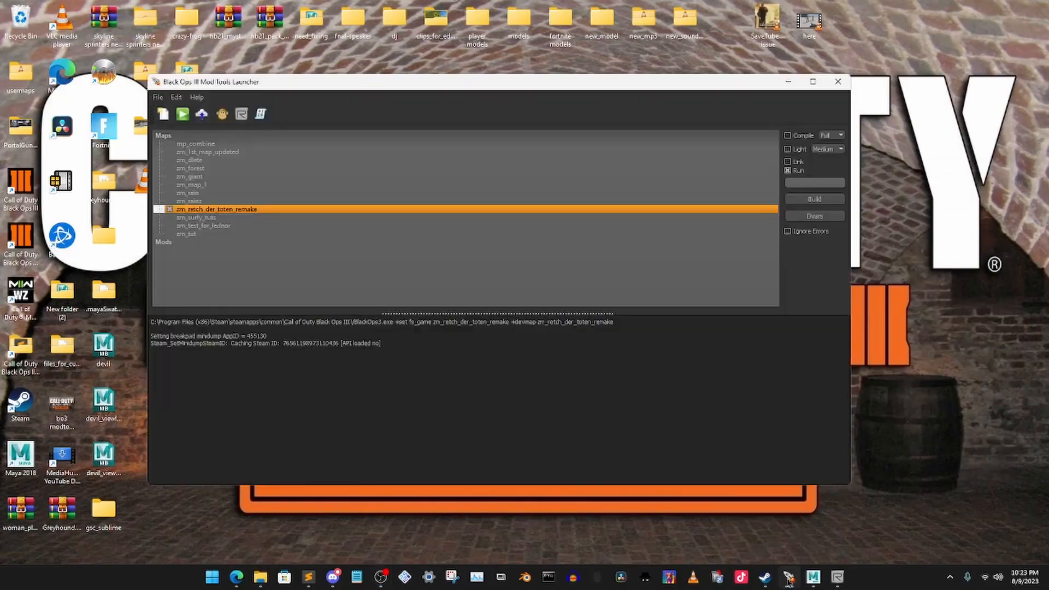
pyautogui.click(235, 115)
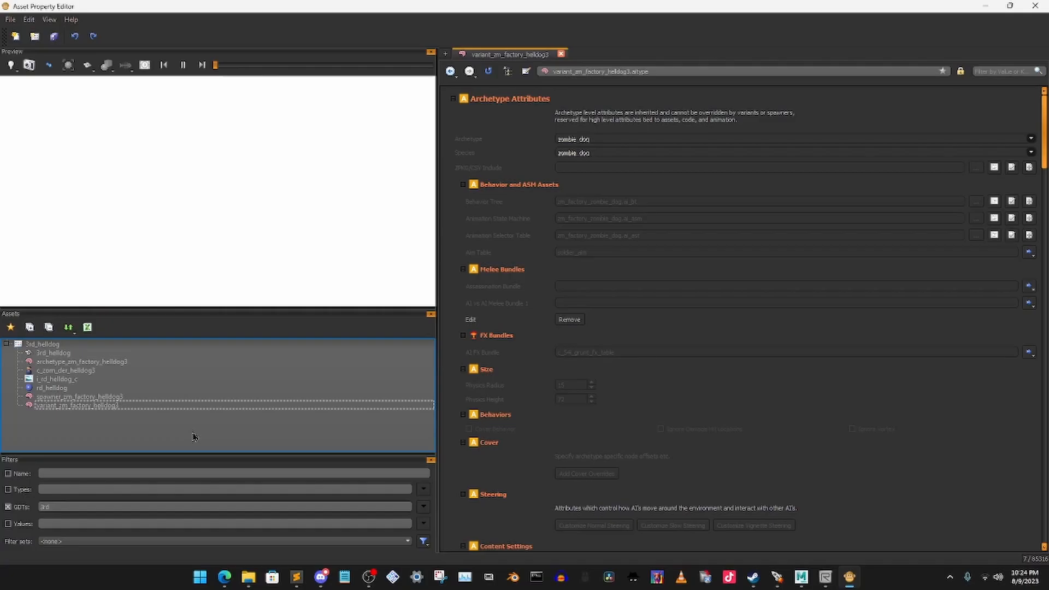
# Step: Create a new GDT file named 4th_helldog in the custom_hellhounds folder
pyautogui.click(10, 21)
pyautogui.click(21, 51)
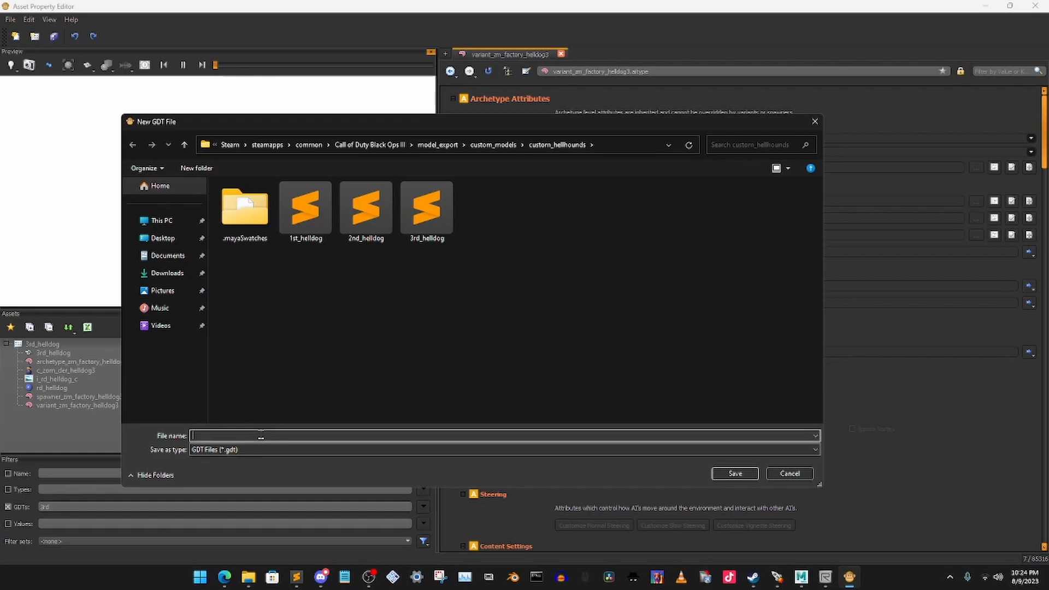
pyautogui.write('4th_')
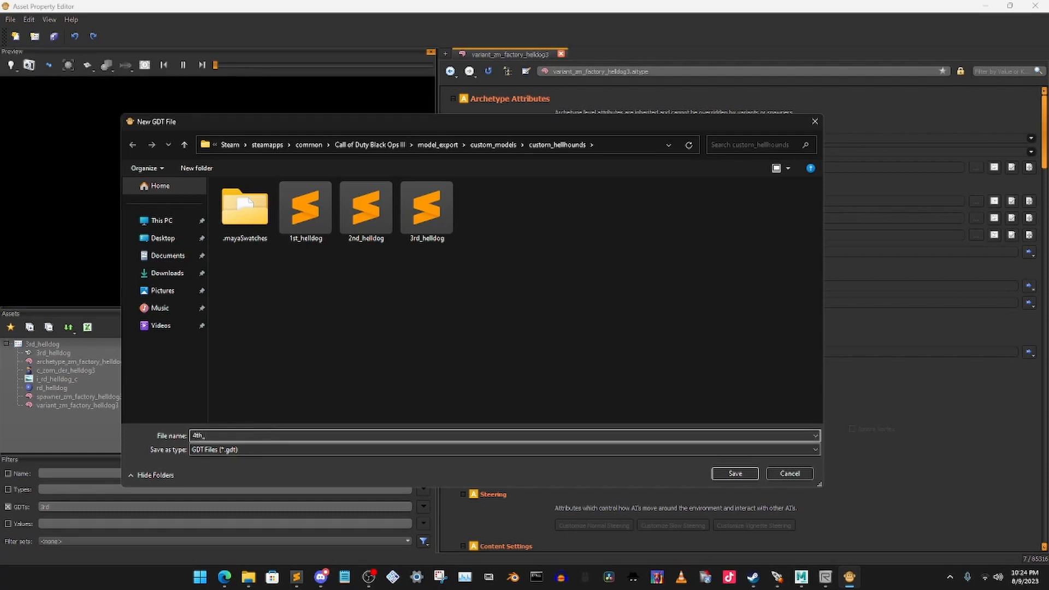
pyautogui.write('helld')
pyautogui.write('og')
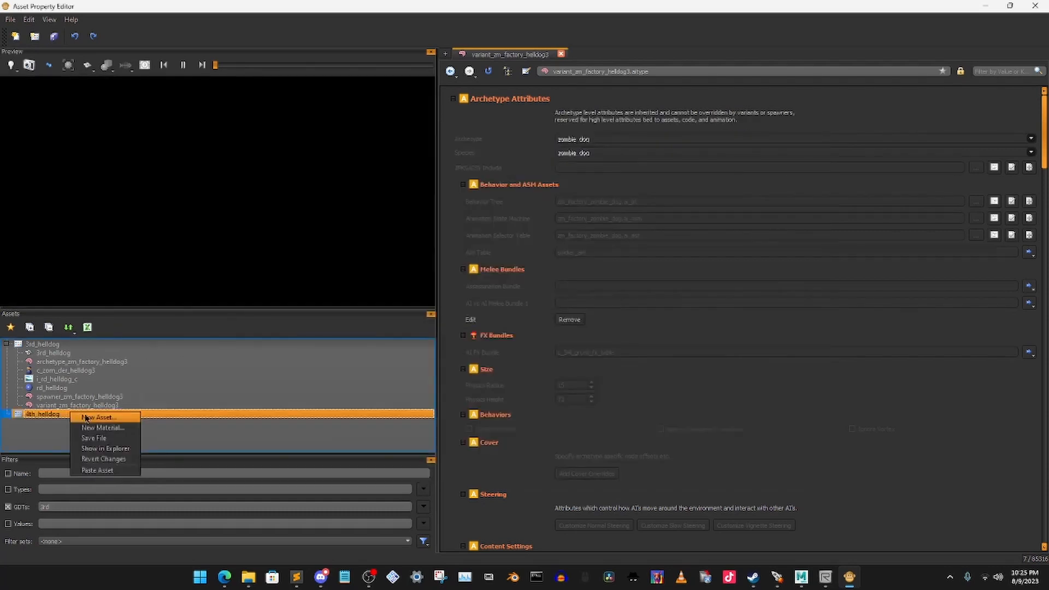
# Step: Create an xmodel asset named 4th_helldog in the 4th_helldog GDT and set its type to animated
pyautogui.click(98, 417)
pyautogui.click(502, 281)
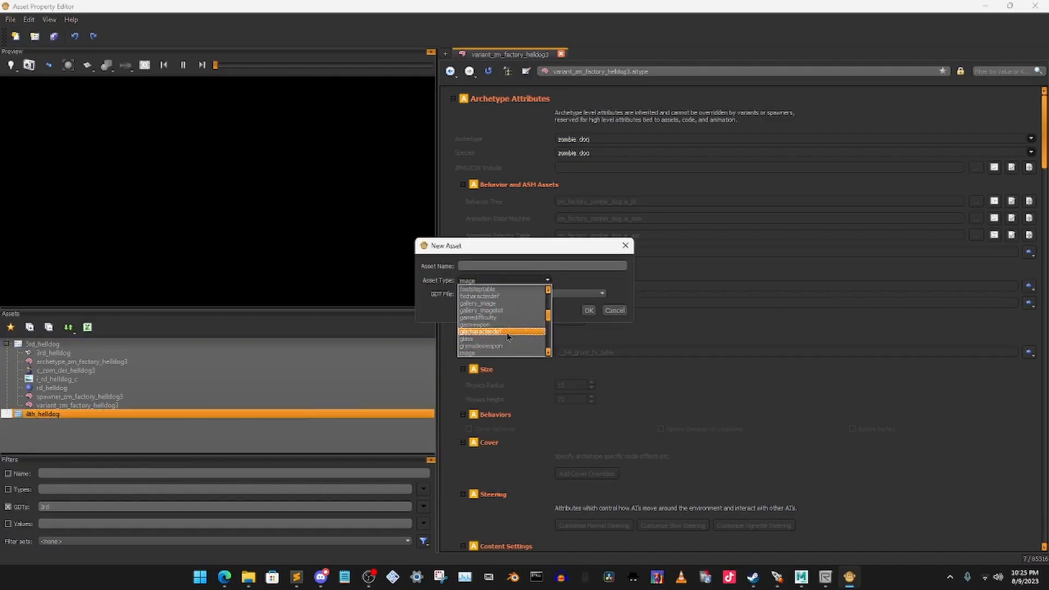
pyautogui.scroll(-15, 507, 336)
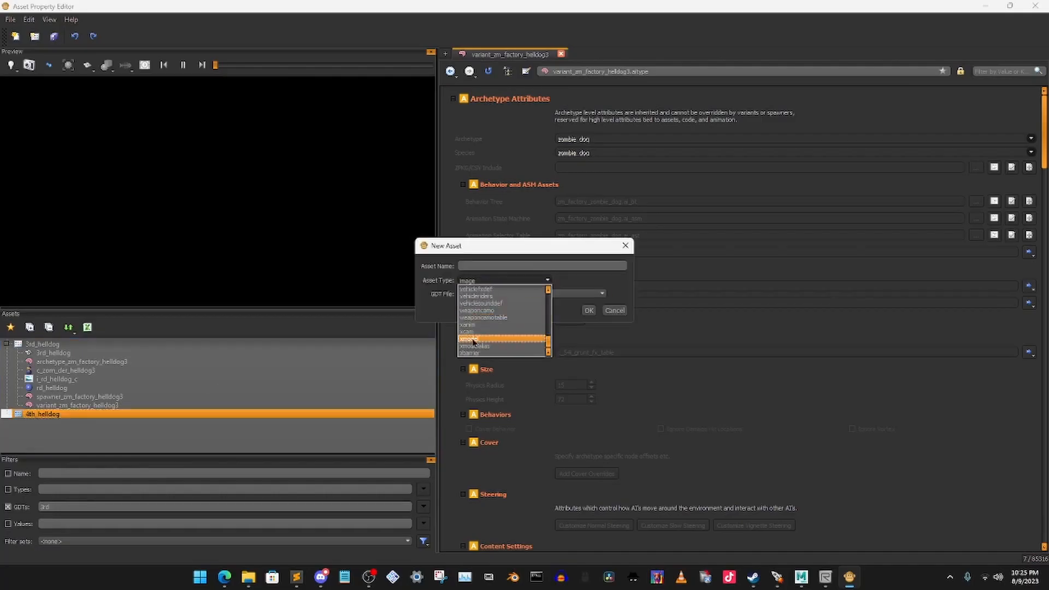
pyautogui.click(474, 340)
pyautogui.click(490, 265)
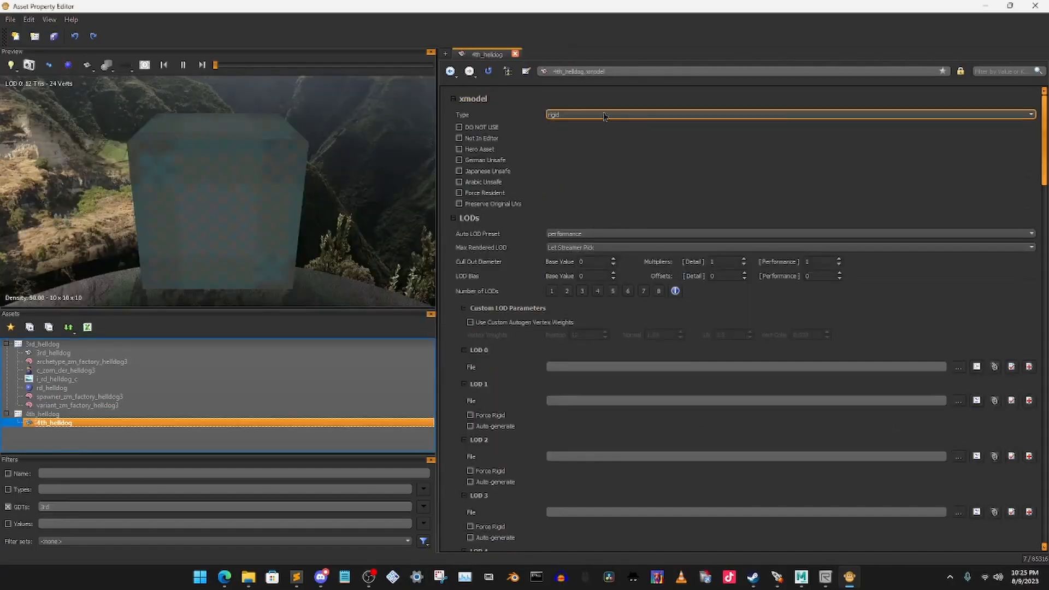
pyautogui.click(604, 115)
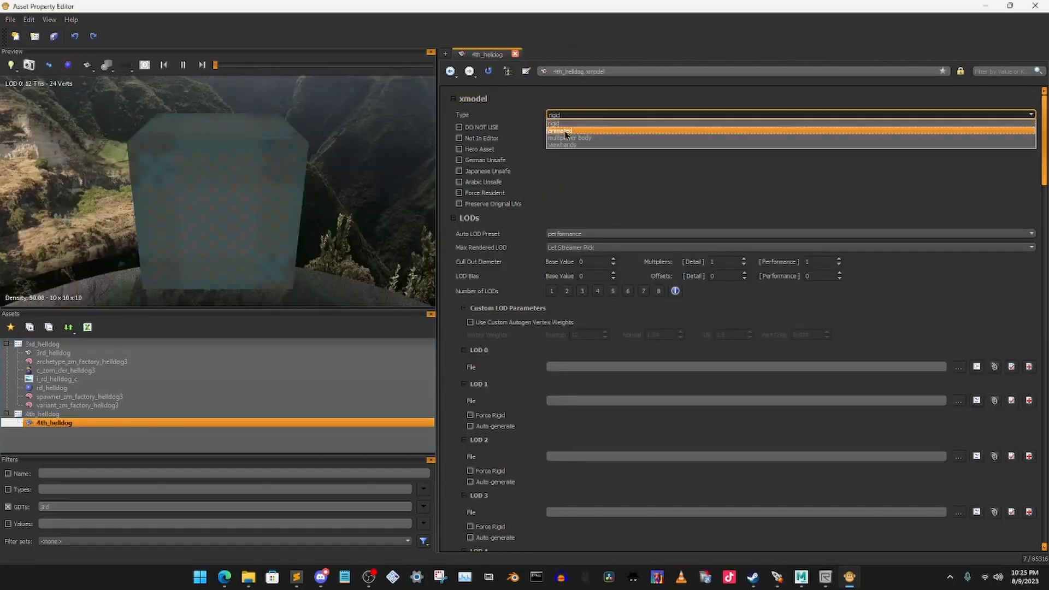
pyautogui.click(568, 131)
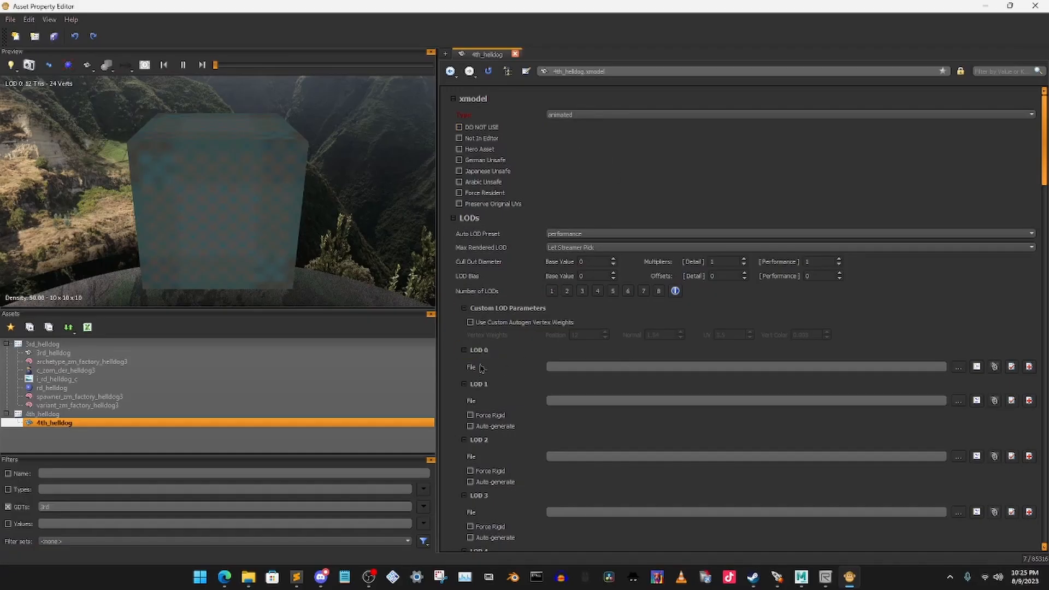
# Step: Load custom_helldog_4.xmodel_bin from custom_models/custom_hellhounds as the LOD 0 file and inspect the model in the preview
pyautogui.click(958, 367)
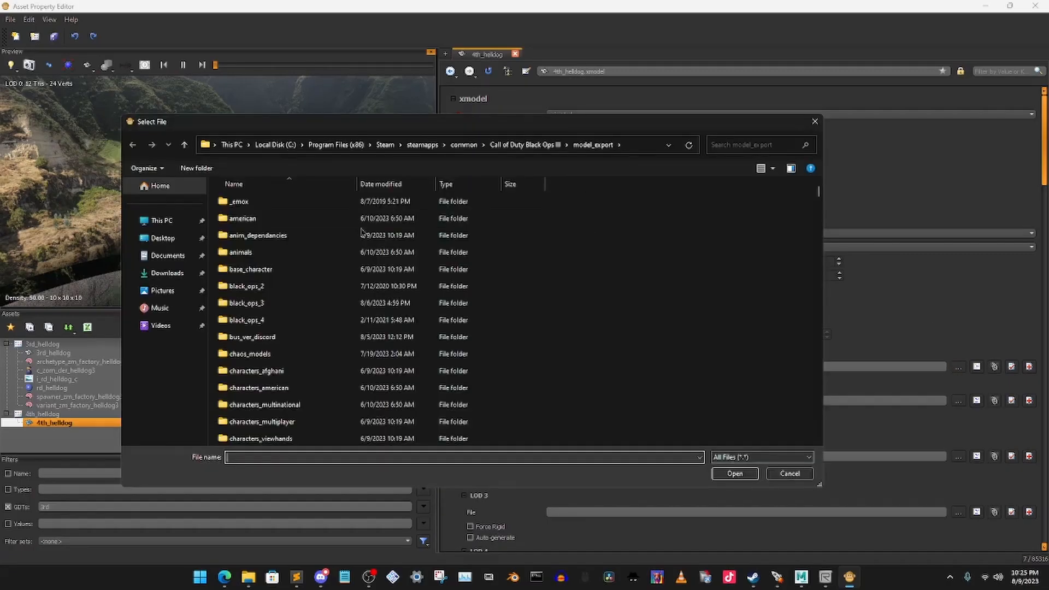
pyautogui.scroll(-2, 436, 327)
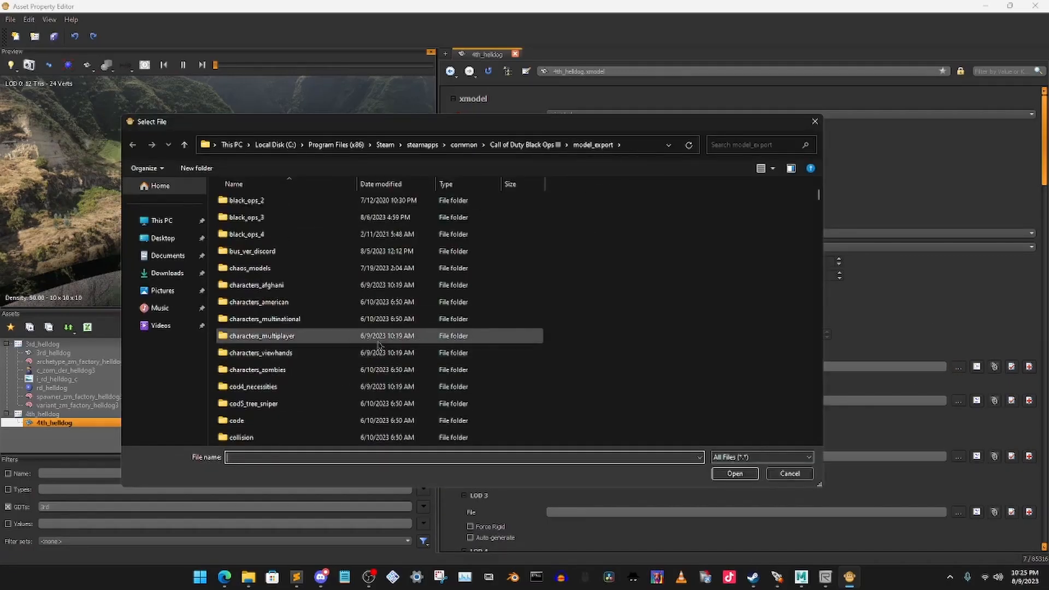
pyautogui.doubleClick(257, 405)
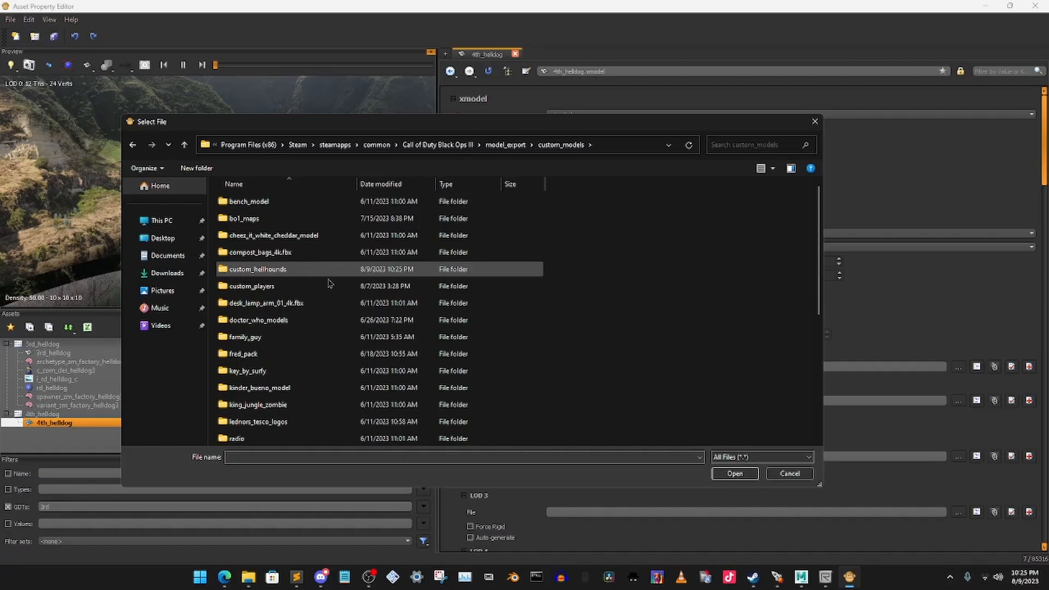
pyautogui.doubleClick(307, 274)
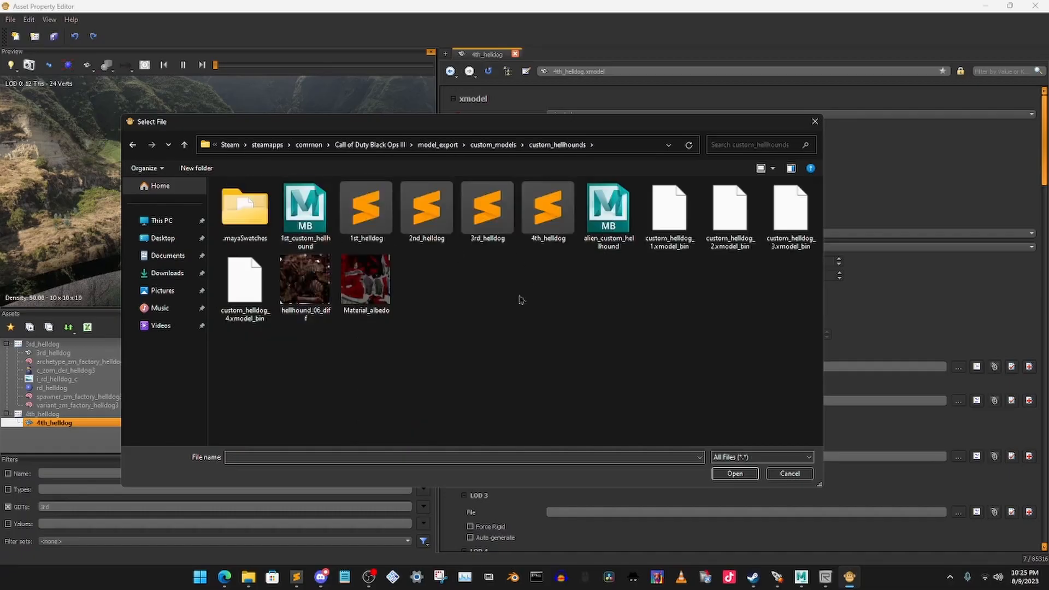
pyautogui.click(255, 311)
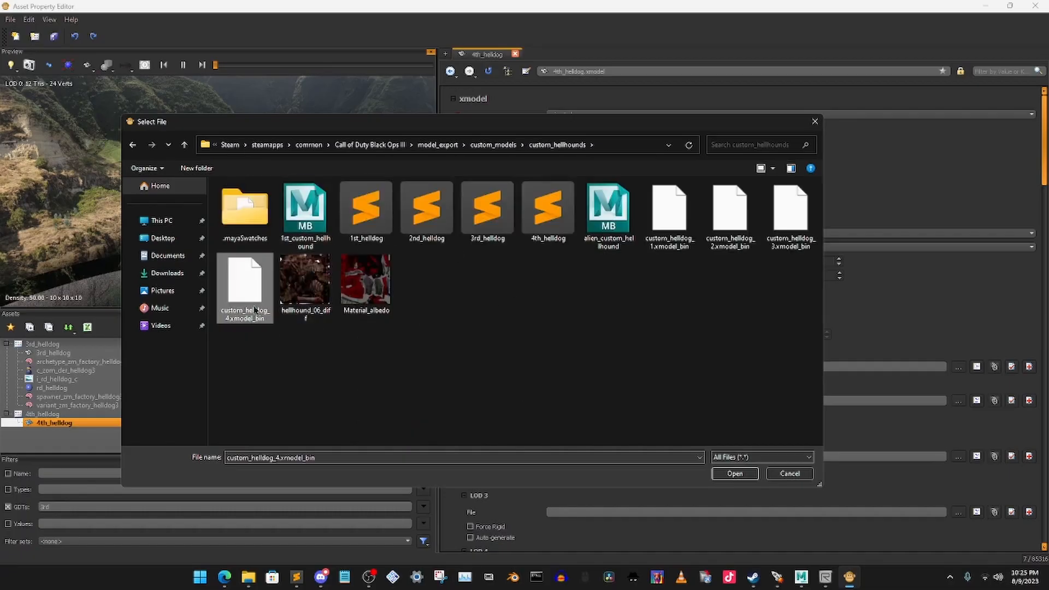
pyautogui.click(735, 474)
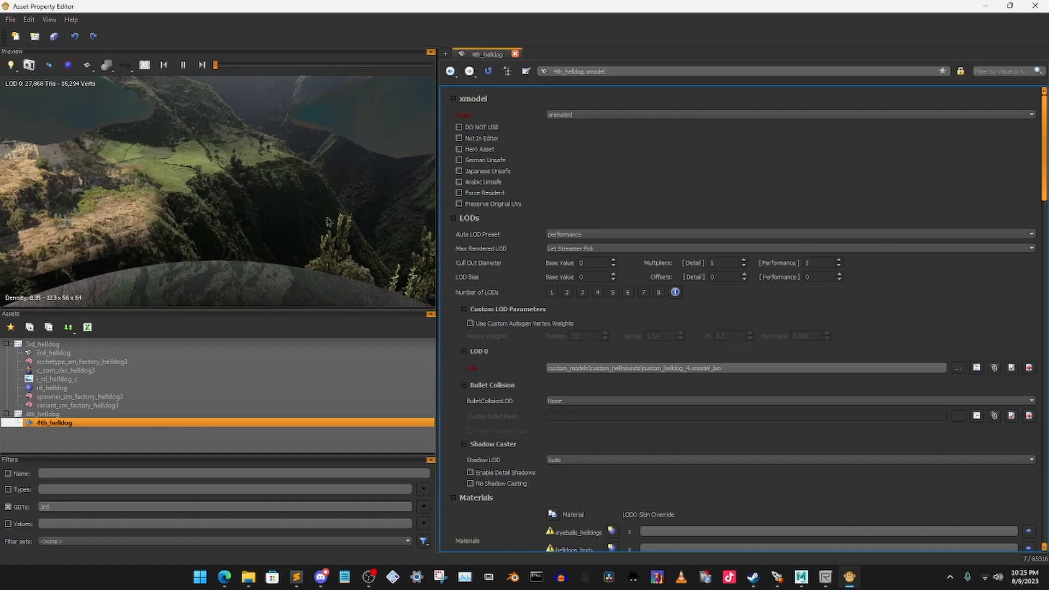
pyautogui.moveTo(328, 222); pyautogui.dragTo(392, 218)
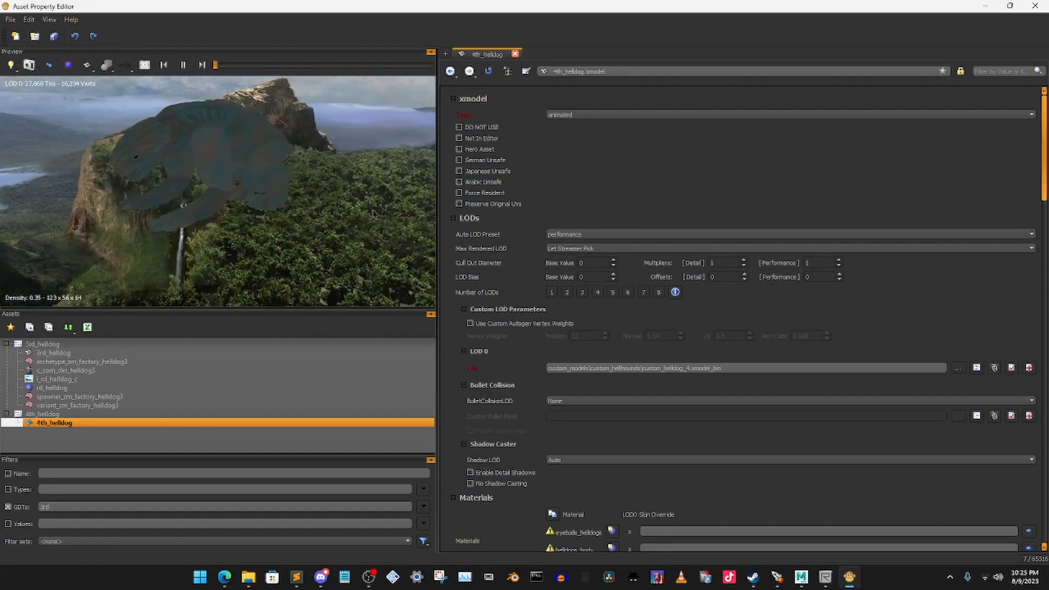
pyautogui.scroll(-2, 708, 407)
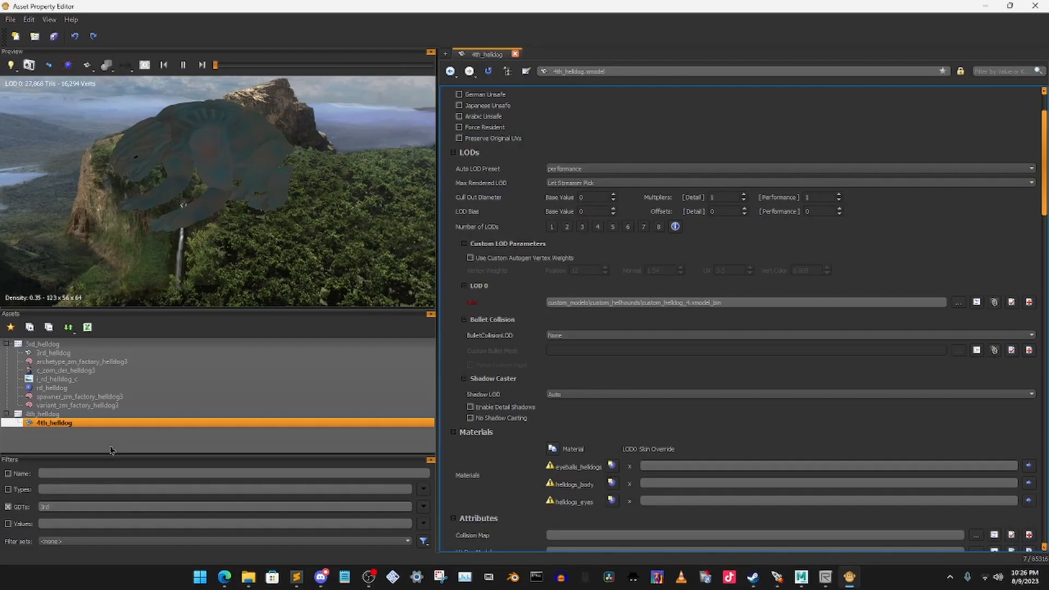
# Step: Copy the archetype, c_zom_der, spawner and variant helldog3 assets from the 3rd_helldog GDT
pyautogui.click(71, 362)
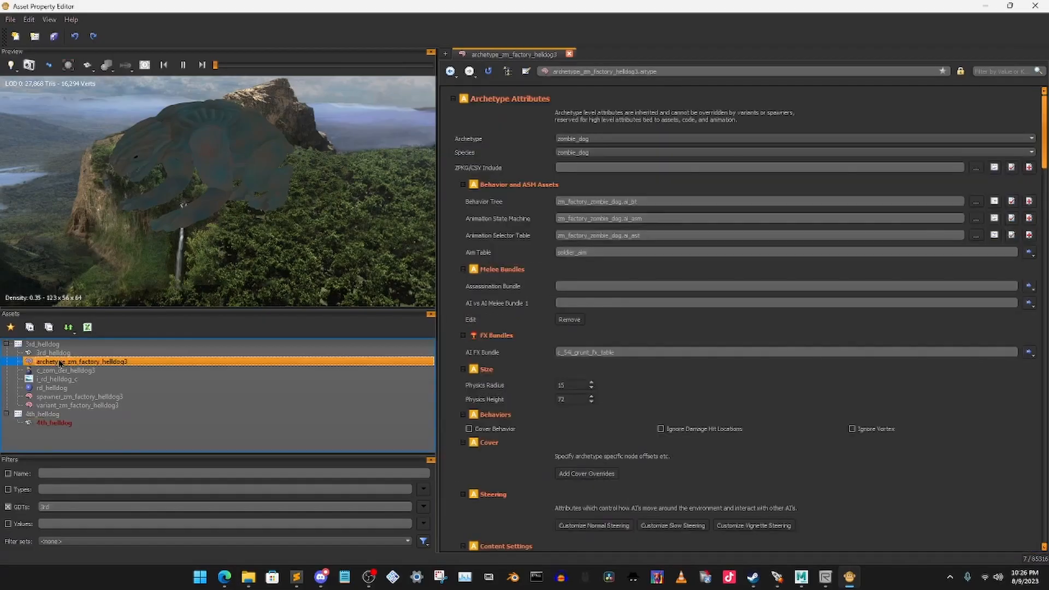
pyautogui.keyDown('ctrl'); pyautogui.click(99, 372); pyautogui.keyUp('ctrl')
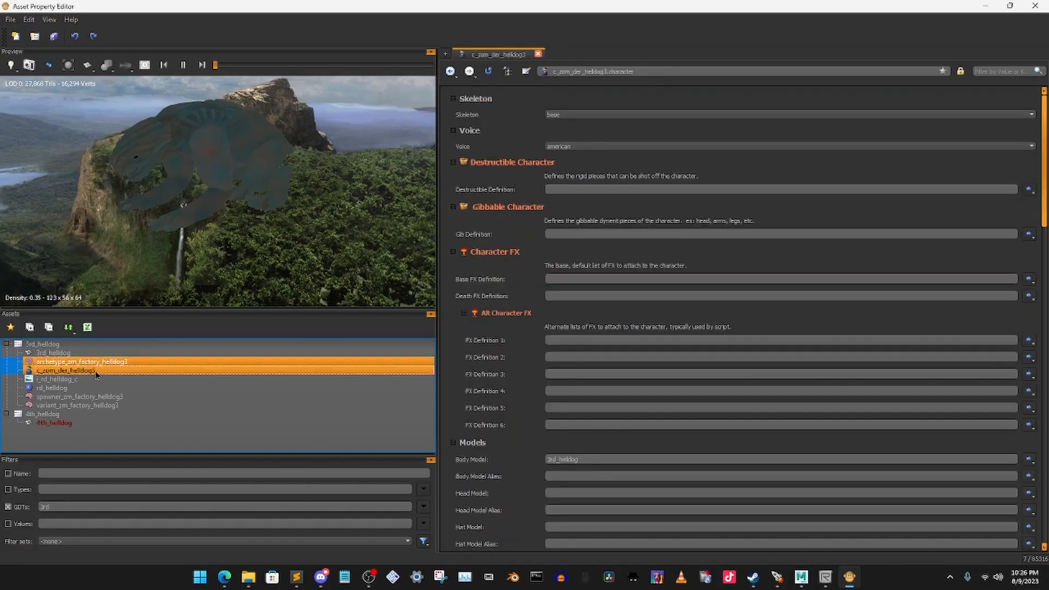
pyautogui.keyDown('ctrl'); pyautogui.click(68, 398); pyautogui.keyUp('ctrl')
pyautogui.keyDown('ctrl'); pyautogui.click(70, 405); pyautogui.keyUp('ctrl')
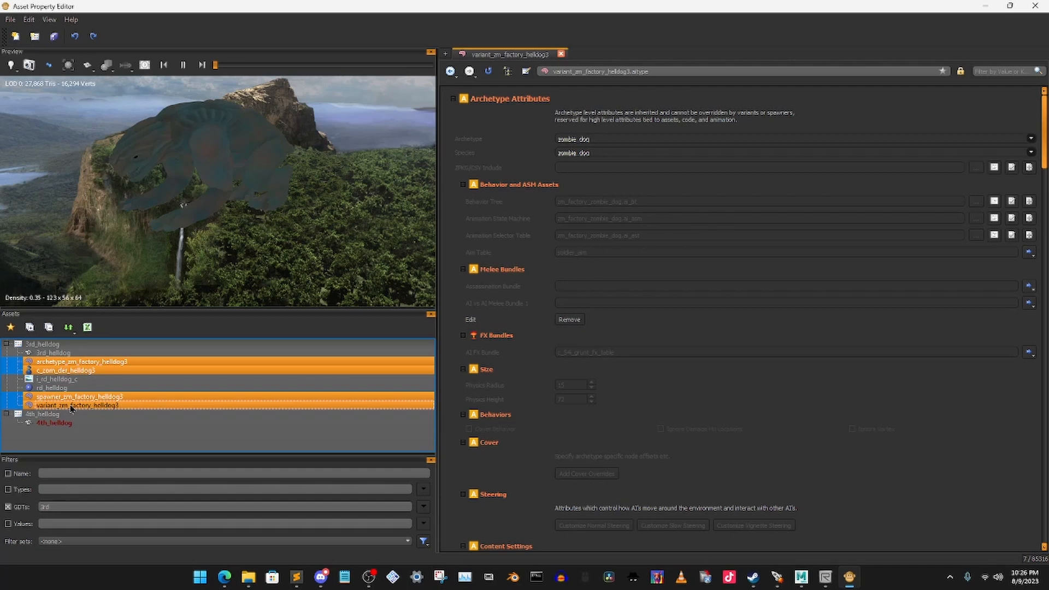
pyautogui.rightClick(68, 406)
pyautogui.click(98, 485)
# Step: Paste the copied assets into the 4th_helldog GDT as variant_zm_factory_helldog4, spawner_zm_factory_helldog4, c_zom_der_helldog4 and archetype_zm_factory_helldog4
pyautogui.click(70, 423)
pyautogui.click(51, 414)
pyautogui.rightClick(49, 413)
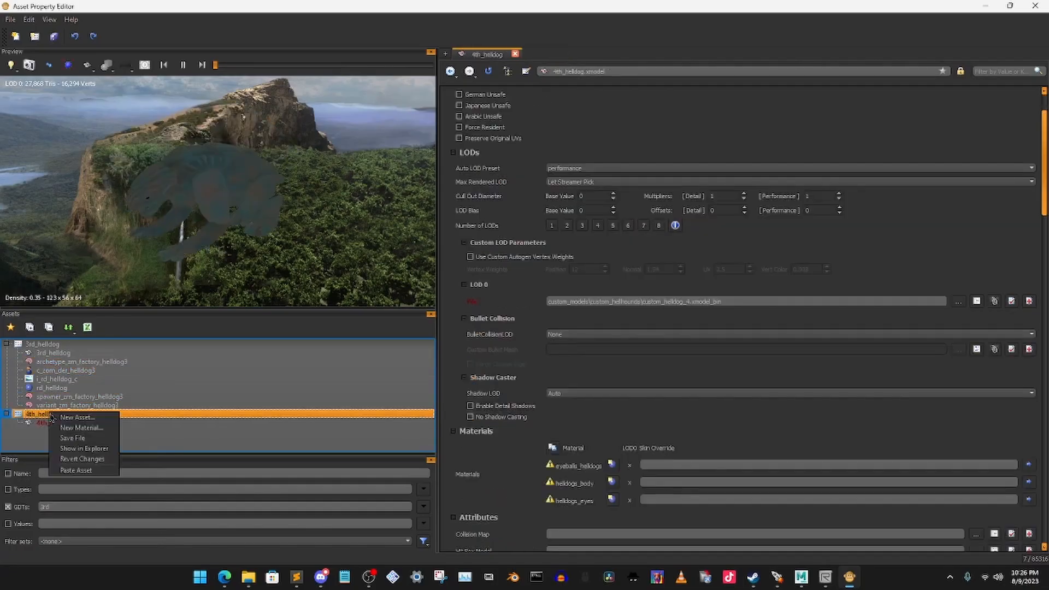
pyautogui.click(78, 471)
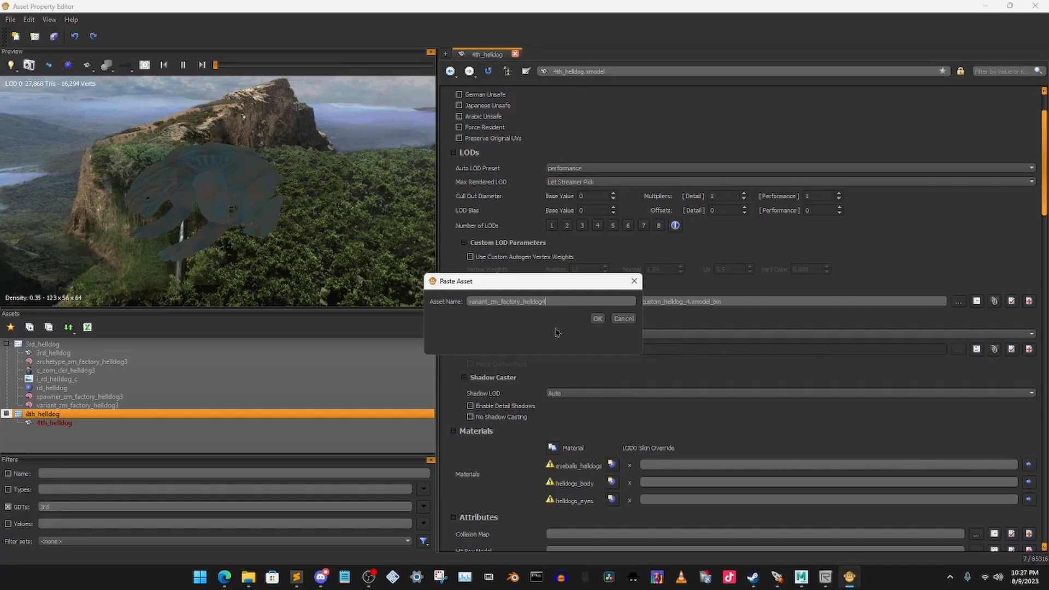
pyautogui.click(598, 318)
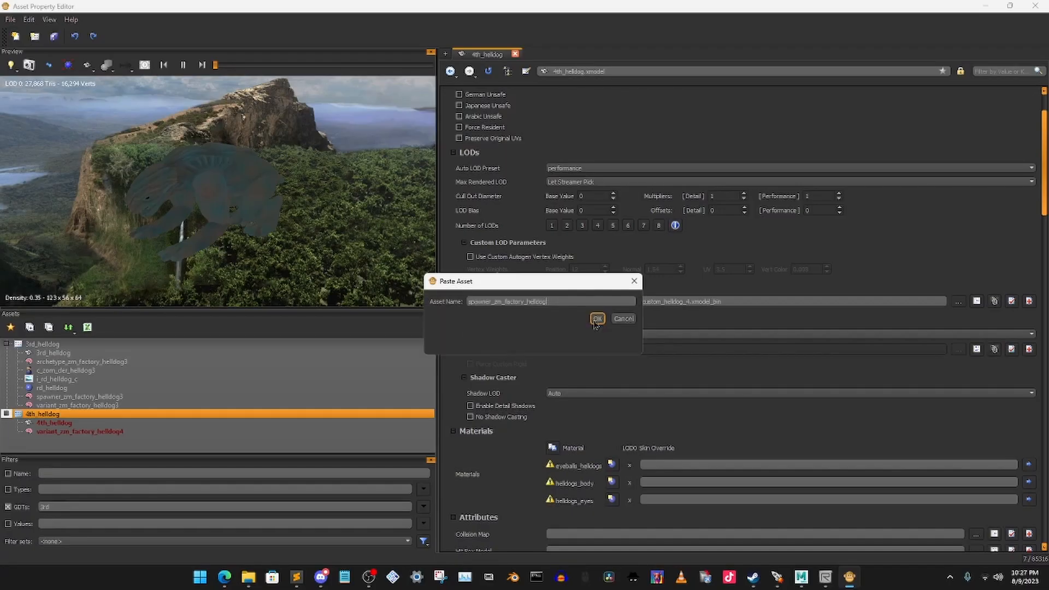
pyautogui.click(597, 319)
pyautogui.click(597, 319)
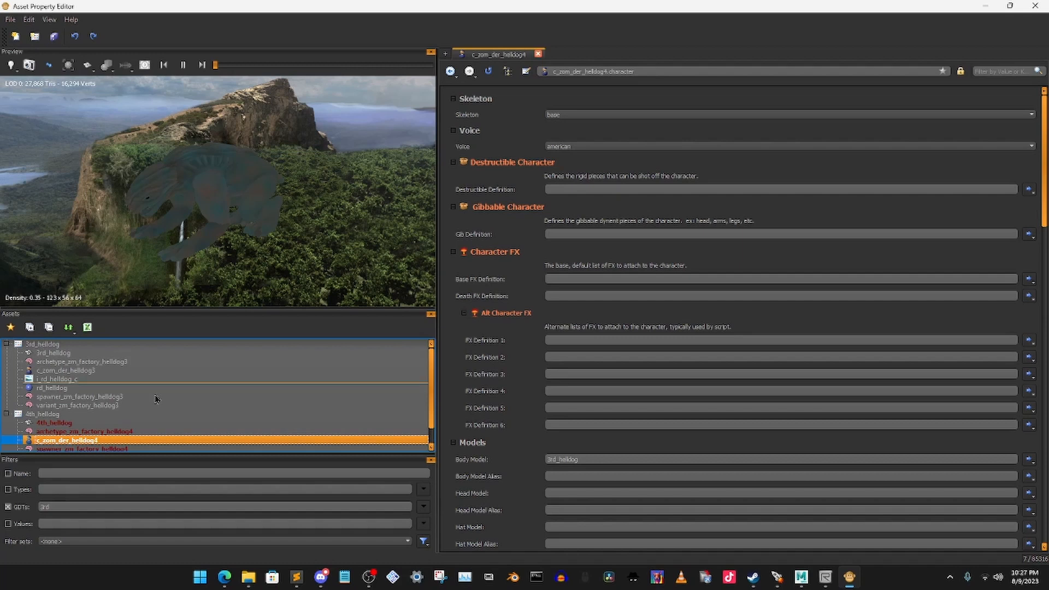
# Step: Collapse the 3rd_helldog GDT in the asset list and look over the pasted archetype and character assets
pyautogui.scroll(-1, 110, 410)
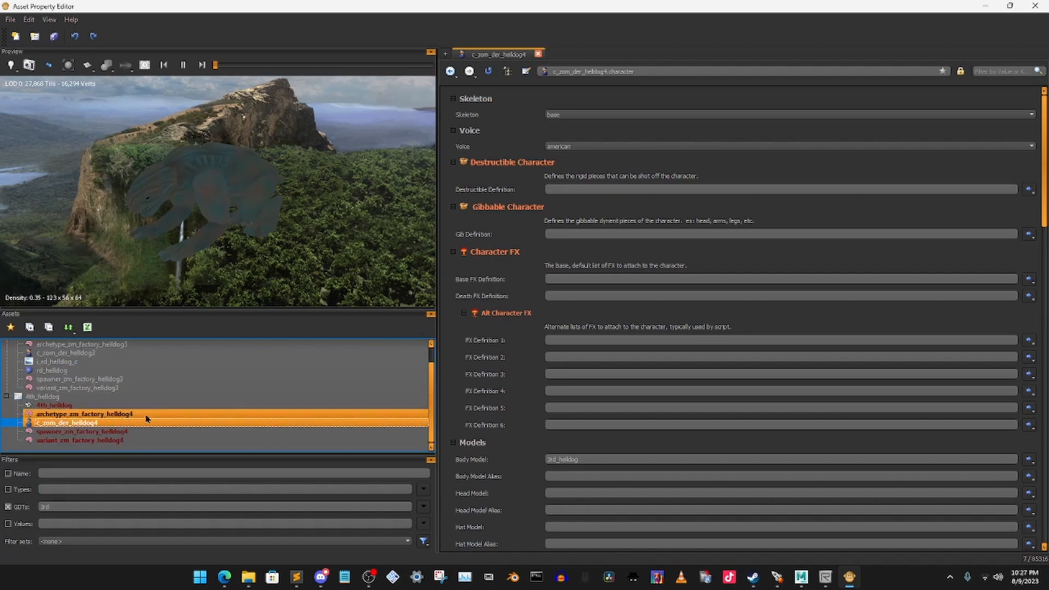
pyautogui.click(98, 414)
pyautogui.scroll(1, 90, 401)
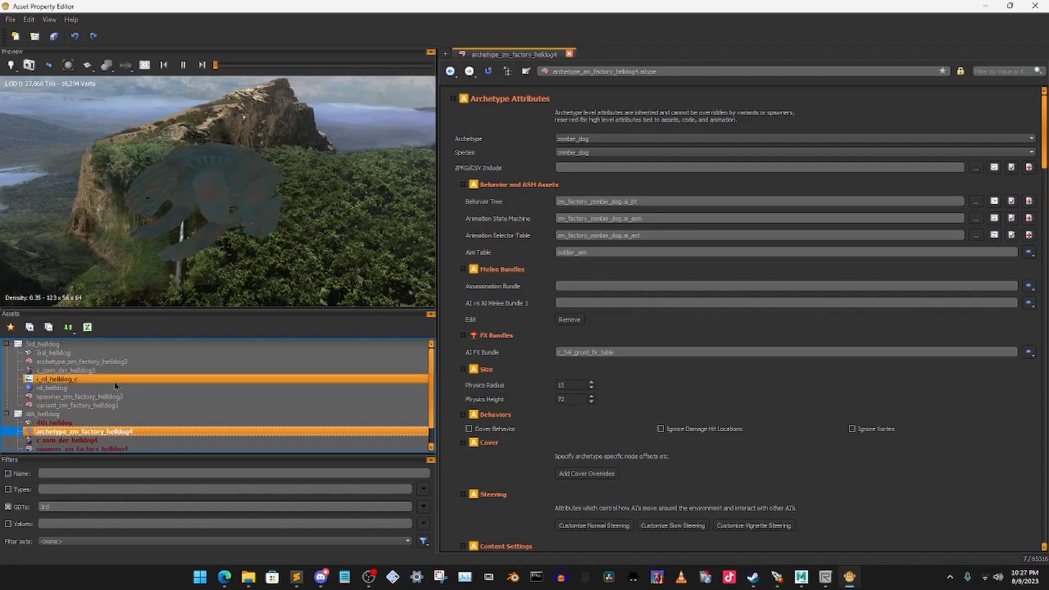
pyautogui.click(10, 345)
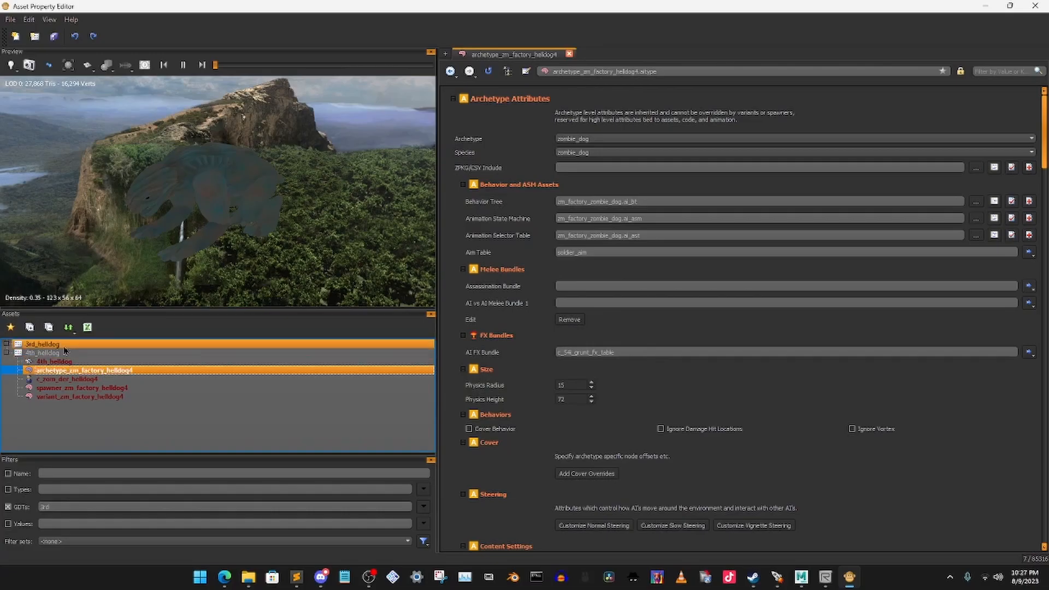
pyautogui.click(111, 379)
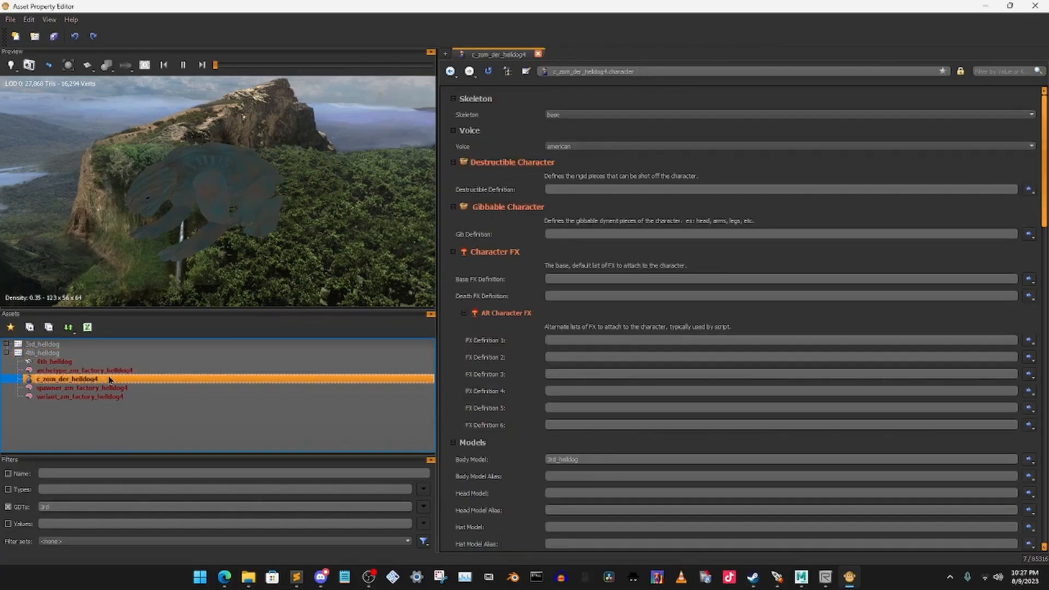
# Step: Set Character 1 of the archetype_zm_factory_helldog4 asset to c_zom_der_helldog4
pyautogui.click(119, 372)
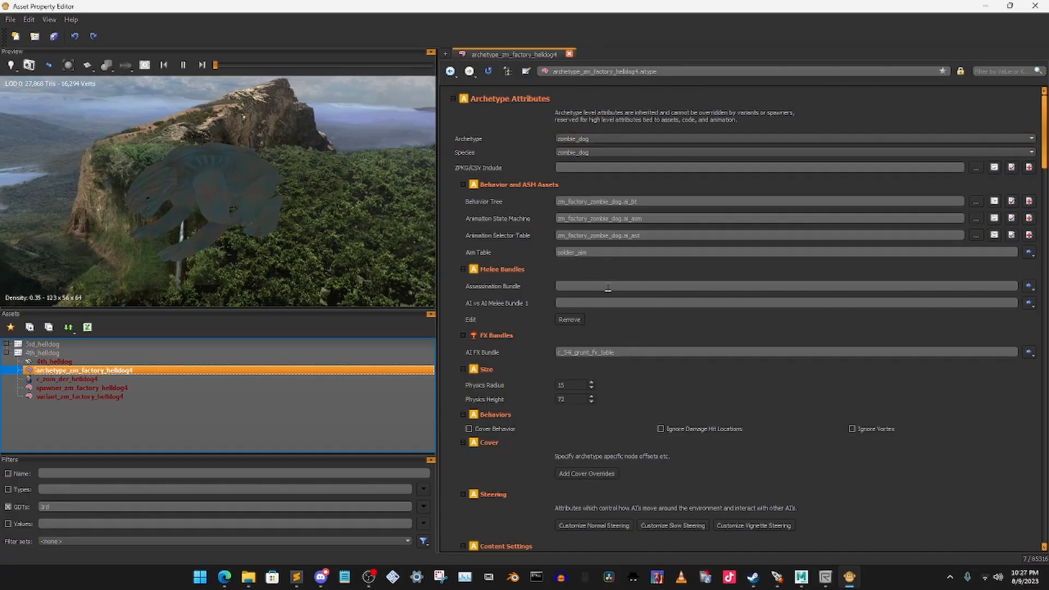
pyautogui.scroll(-10, 759, 341)
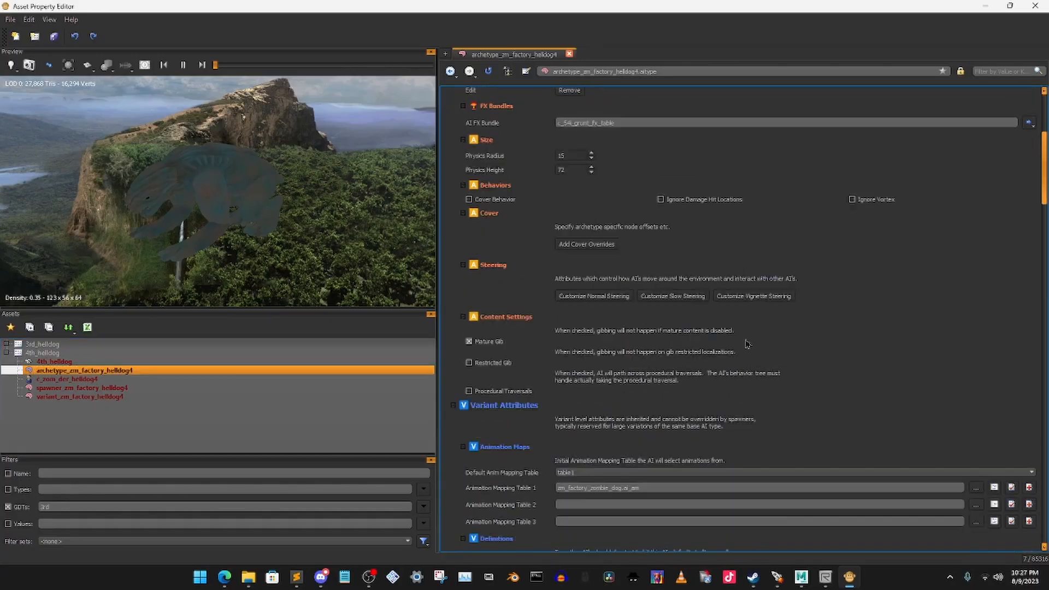
pyautogui.scroll(-15, 705, 353)
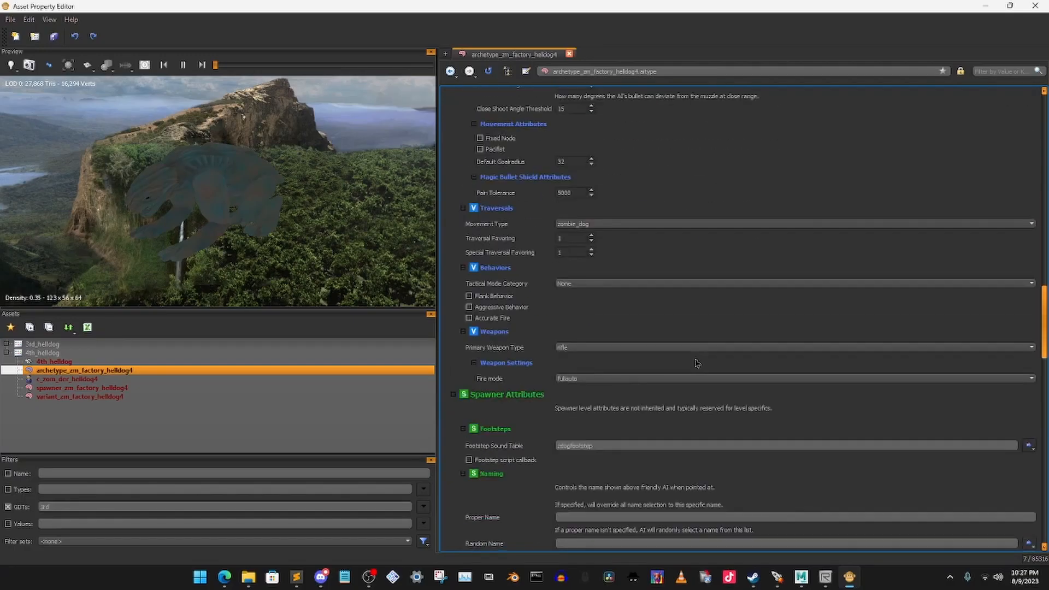
pyautogui.scroll(-10, 696, 363)
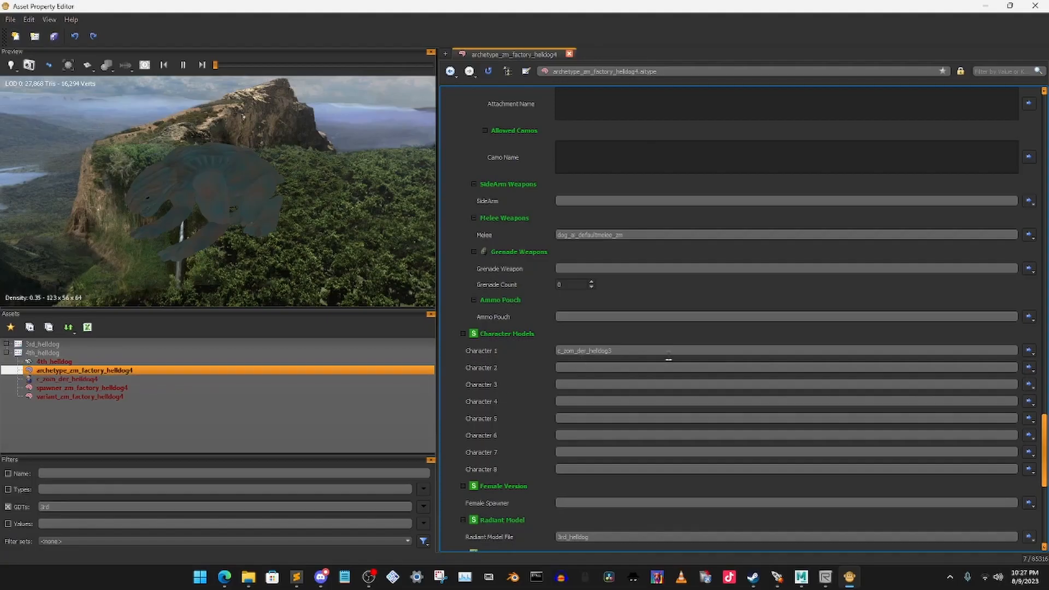
pyautogui.click(668, 353)
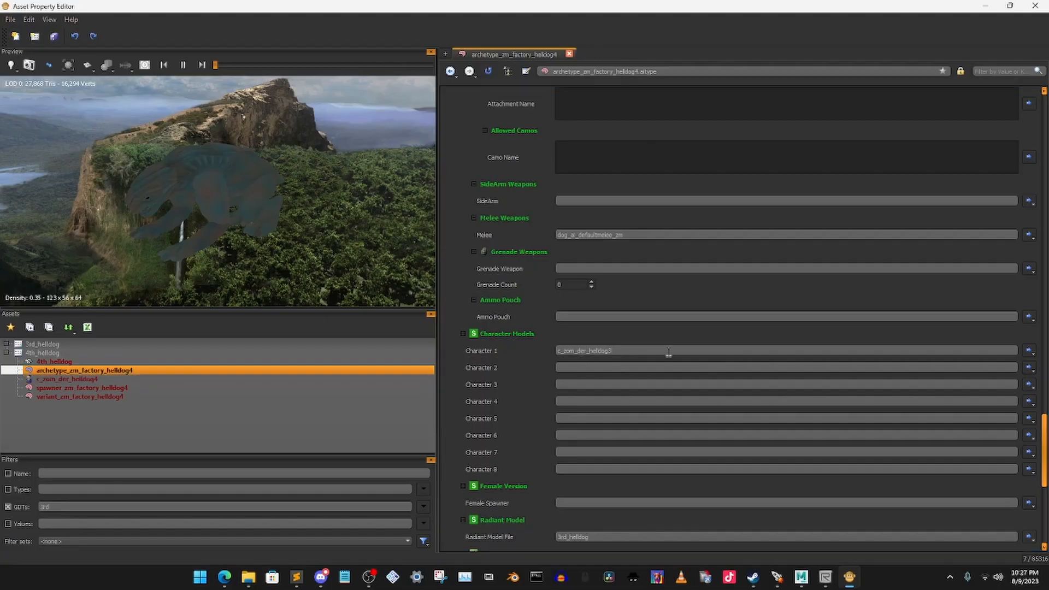
pyautogui.press('BackSpace')
pyautogui.write('4')
pyautogui.click(613, 359)
# Step: Set the archetype's Radiant Model File to 4th_helldog and save the assets
pyautogui.scroll(-5, 533, 427)
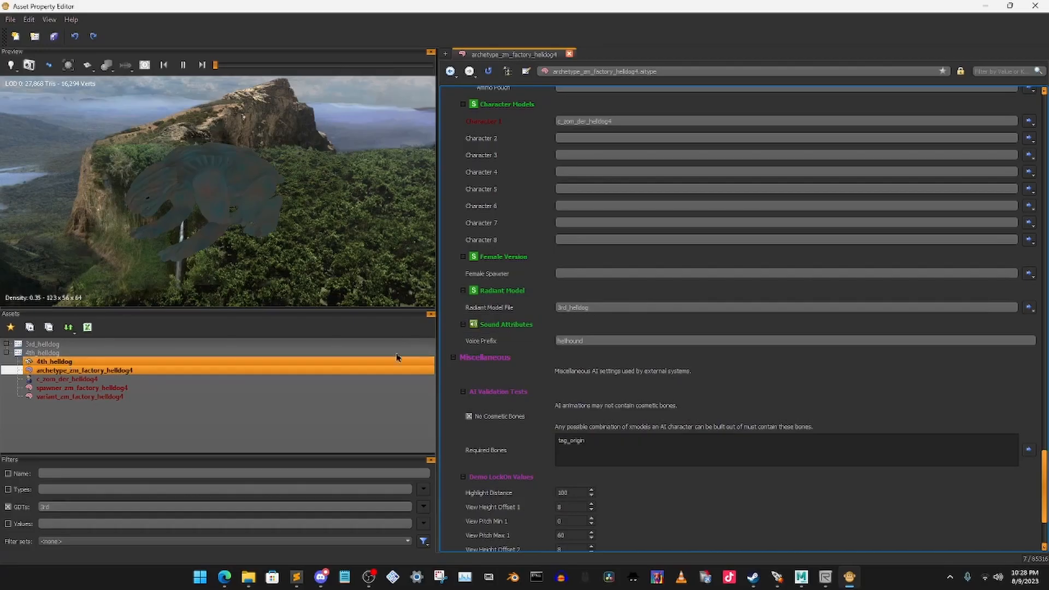
pyautogui.click(566, 308)
pyautogui.press('BackSpace')
pyautogui.press('BackSpace')
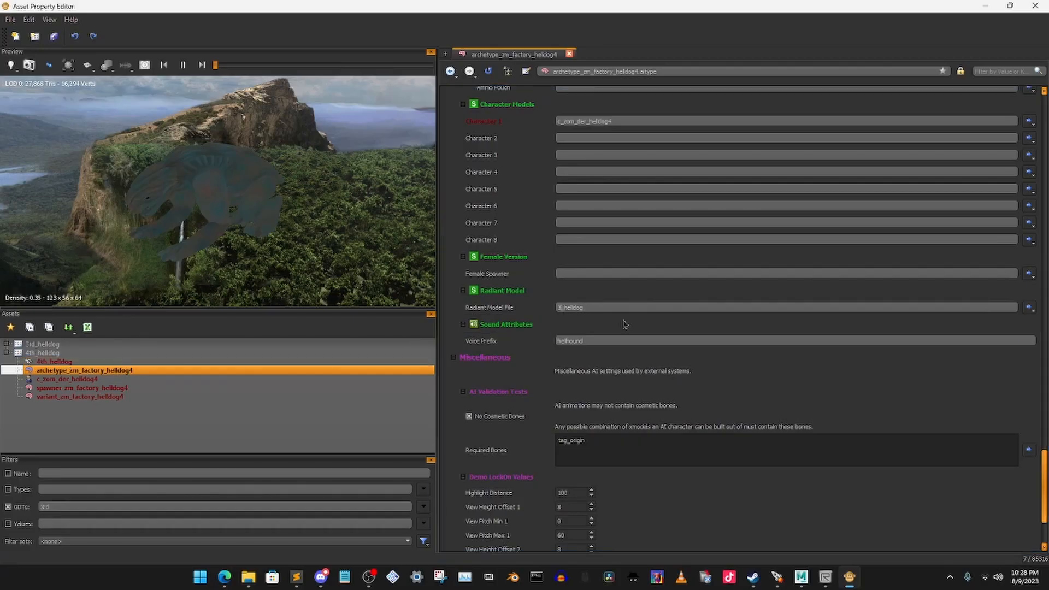
pyautogui.press('BackSpace')
pyautogui.write('4th')
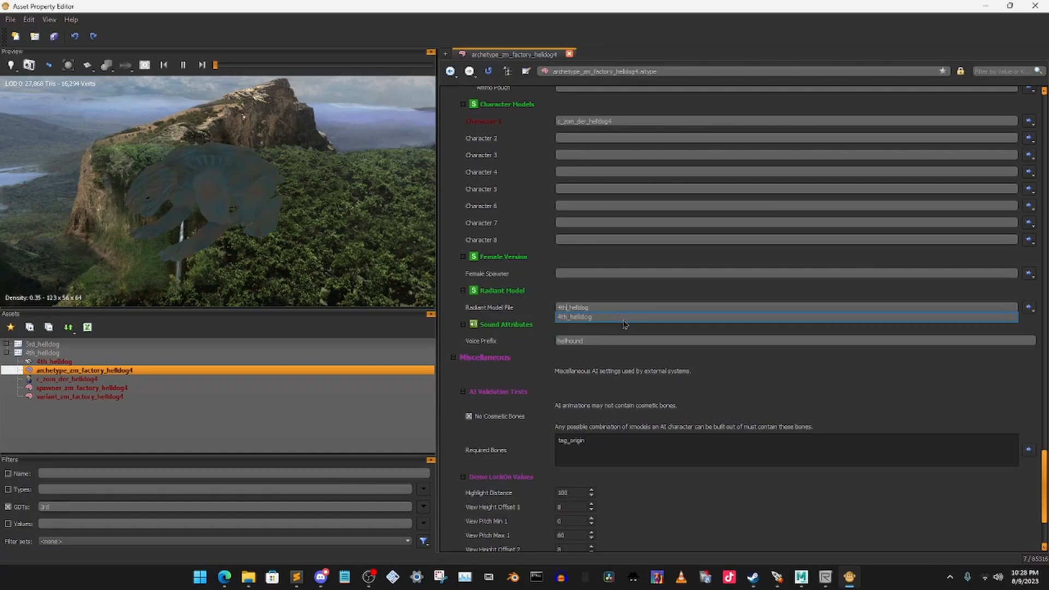
pyautogui.click(623, 318)
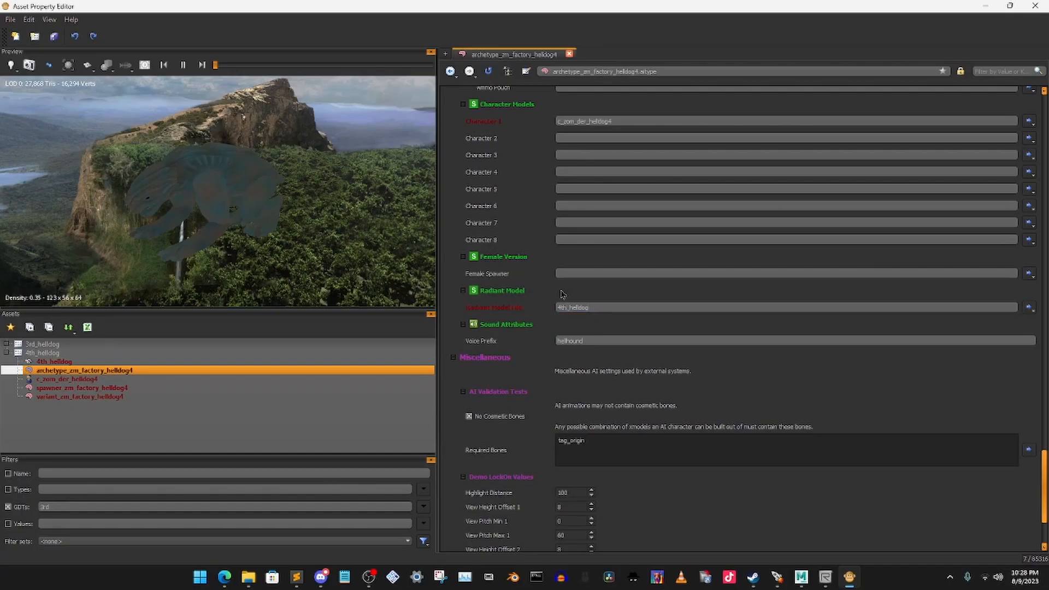
pyautogui.hotkey('ctrl', 's')
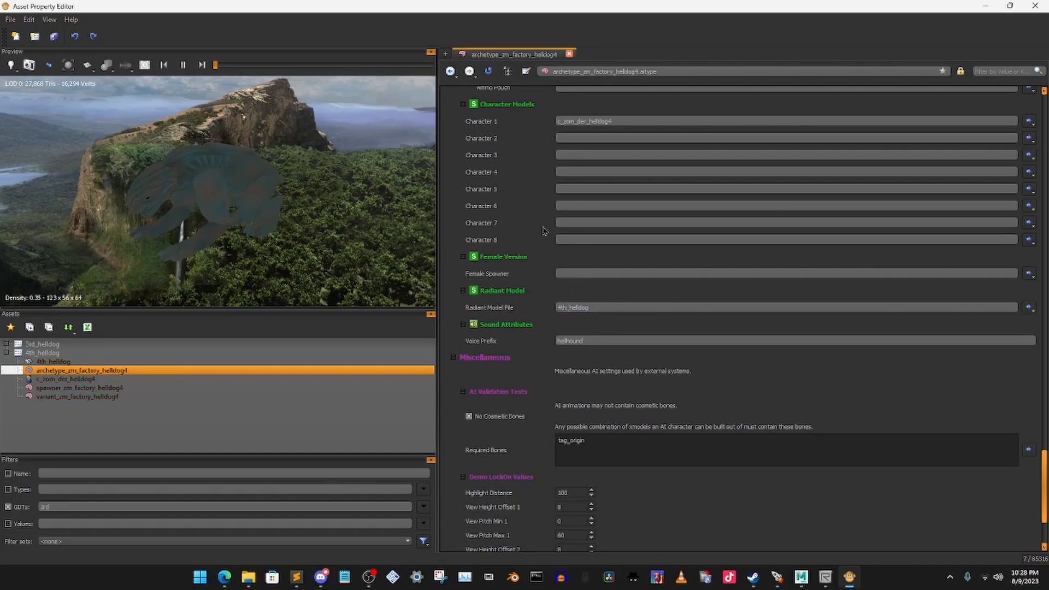
# Step: Set the Body Model of the c_zom_der_helldog4 character asset to 4th_helldog and look over its remaining fields
pyautogui.keyDown('ctrl'); pyautogui.click(246, 379); pyautogui.keyUp('ctrl')
pyautogui.click(89, 379)
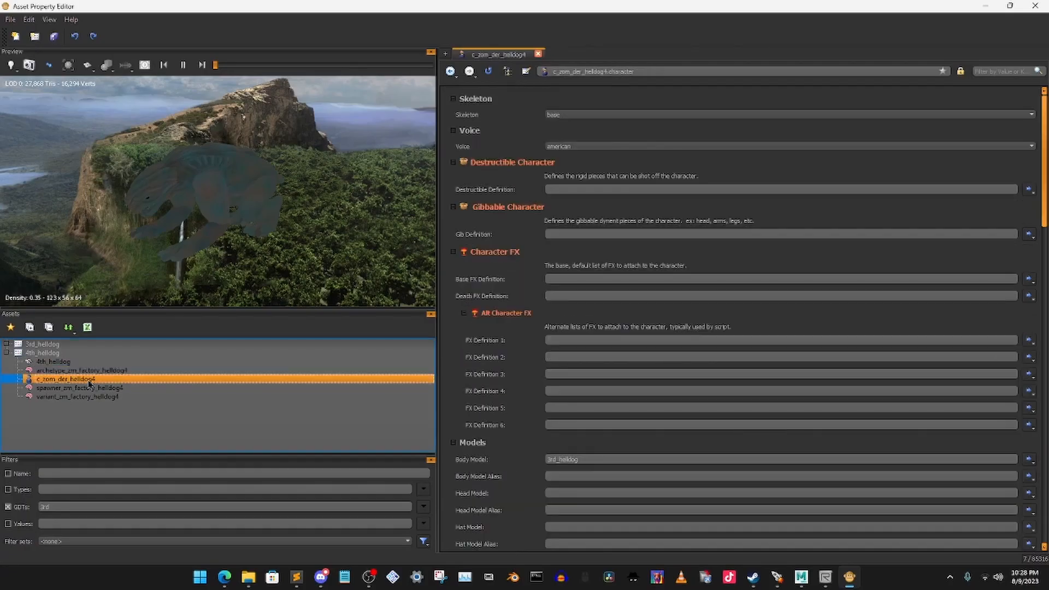
pyautogui.scroll(-3, 582, 342)
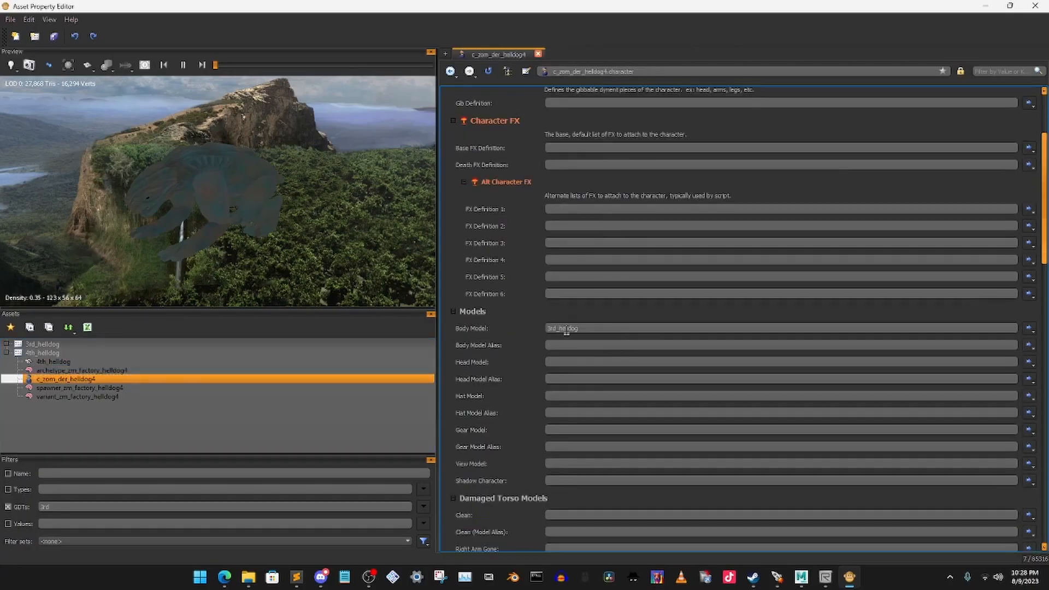
pyautogui.click(558, 330)
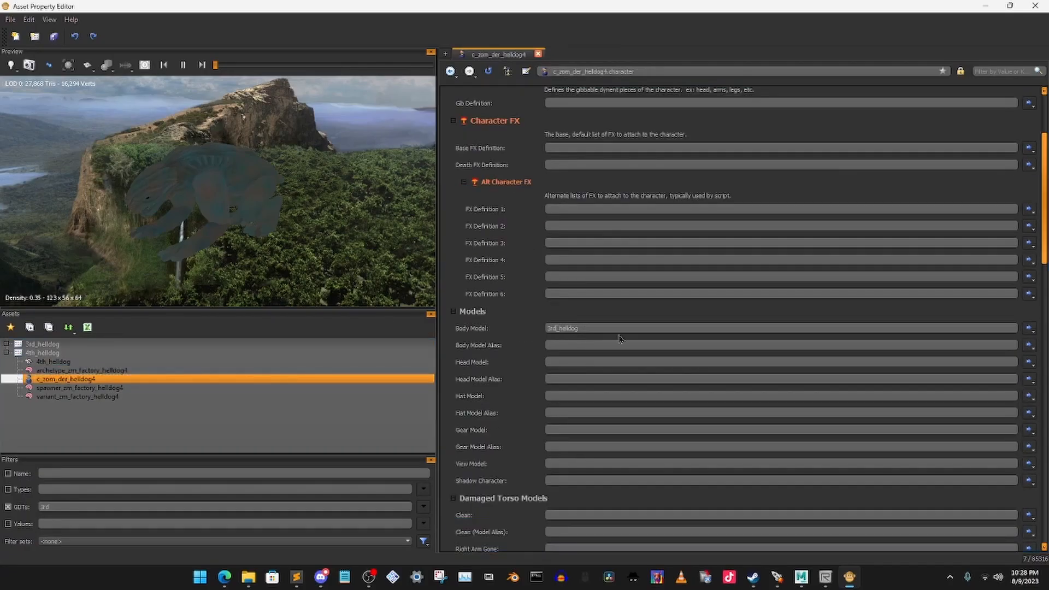
pyautogui.press('BackSpace')
pyautogui.press('BackSpace')
pyautogui.press('BackSpace')
pyautogui.write('4th')
pyautogui.press('Return')
pyautogui.scroll(-10, 530, 372)
pyautogui.scroll(-4, 536, 374)
pyautogui.scroll(5, 545, 377)
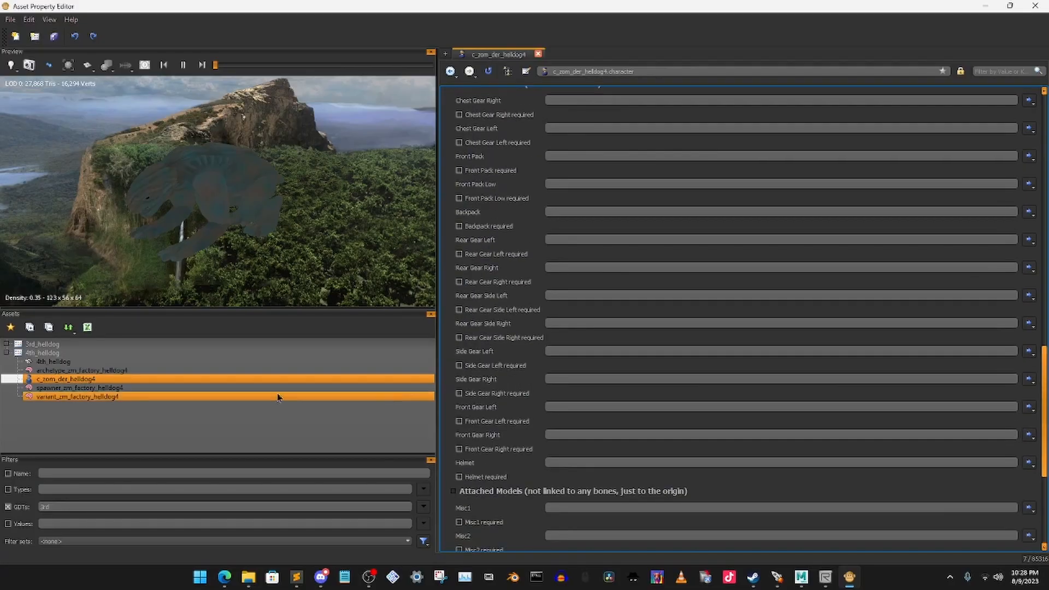
# Step: Set Character 1 of the spawner_zm_factory_helldog4 asset to c_zom_der_helldog4
pyautogui.click(105, 390)
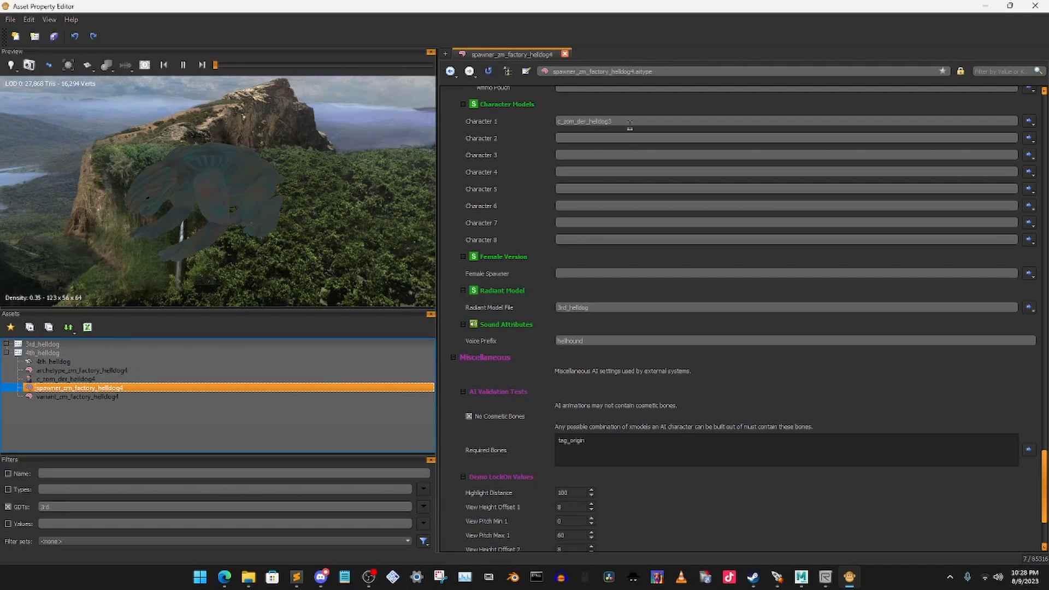
pyautogui.click(630, 122)
pyautogui.press('BackSpace')
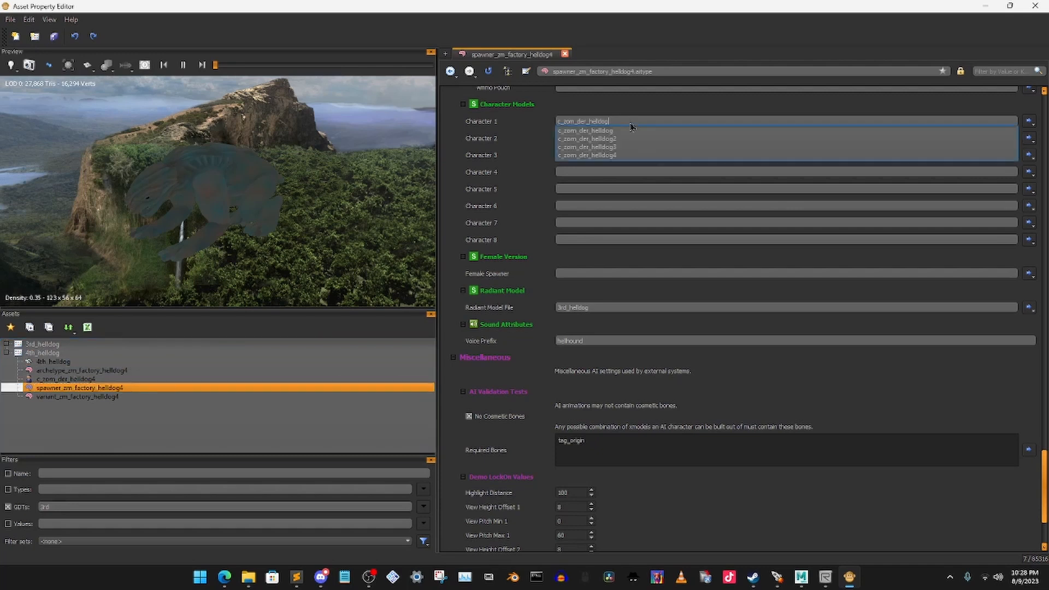
pyautogui.write('4')
pyautogui.click(619, 131)
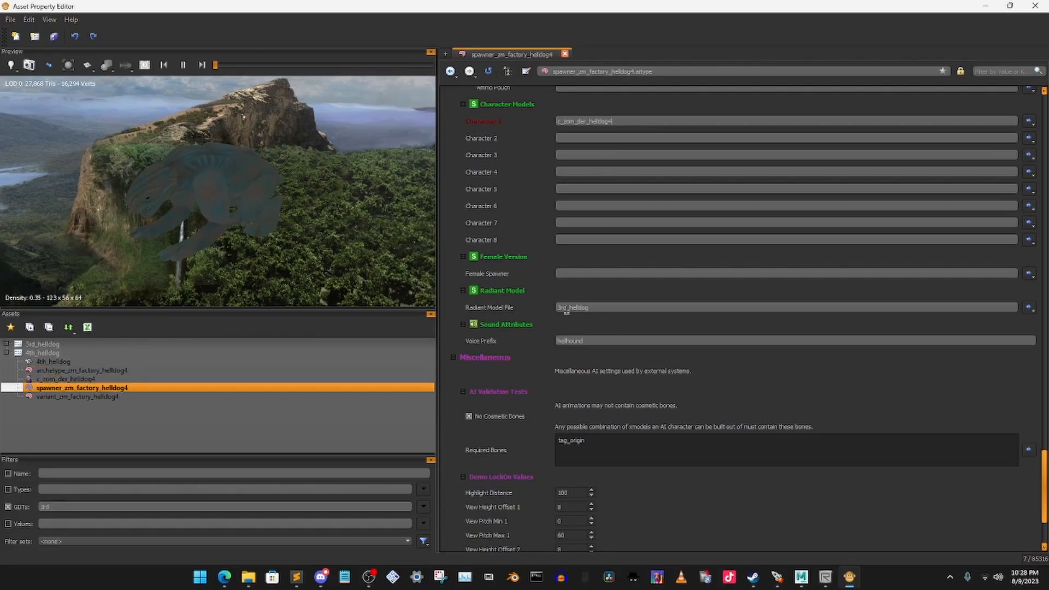
# Step: Set the spawner asset's Radiant Model File to 4th_helldog and save the assets
pyautogui.click(566, 307)
pyautogui.press('BackSpace')
pyautogui.press('BackSpace')
pyautogui.press('BackSpace')
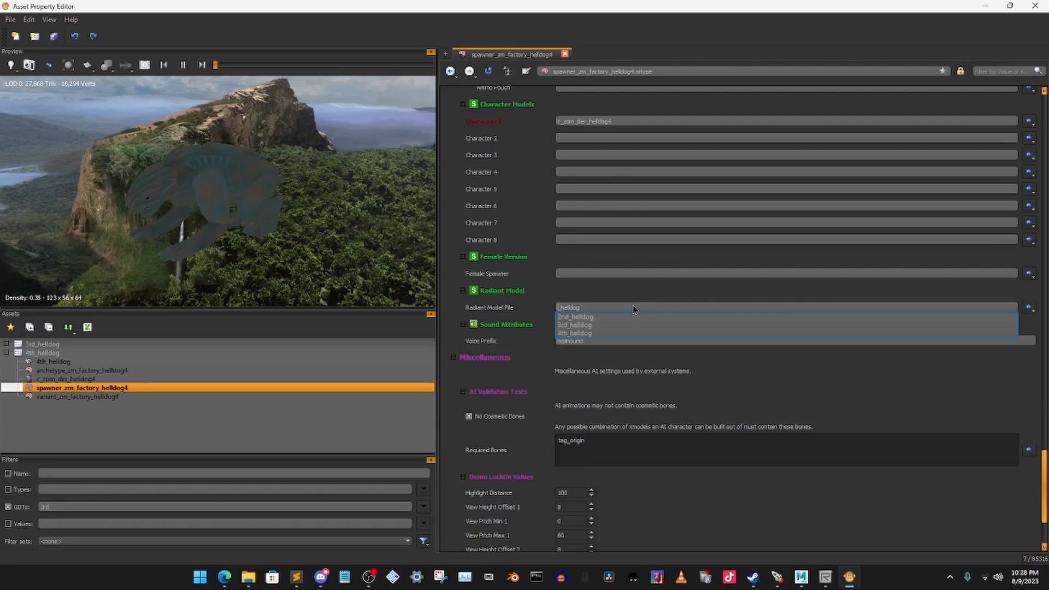
pyautogui.click(596, 334)
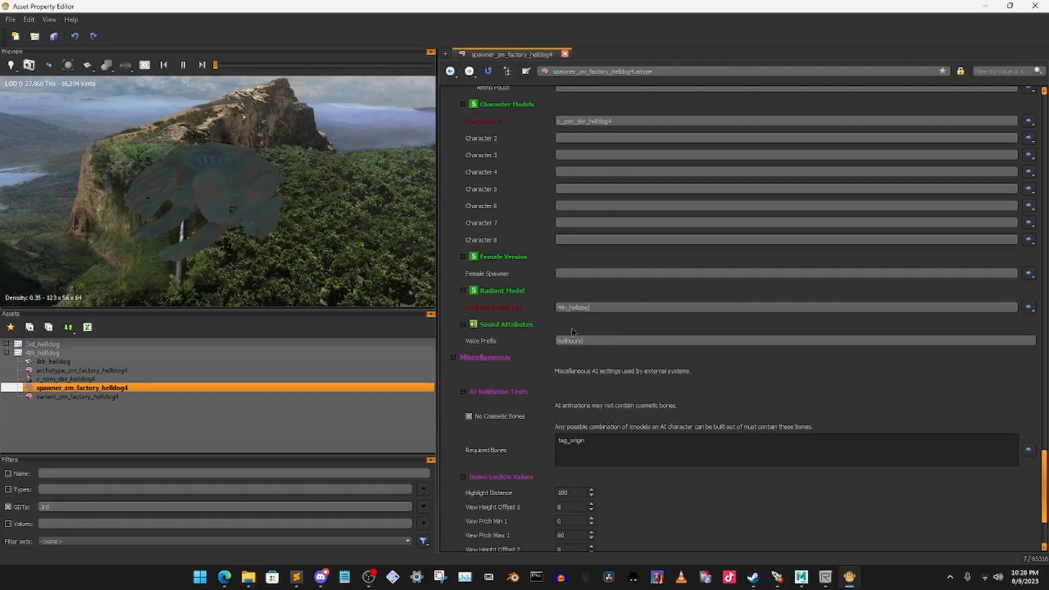
pyautogui.click(581, 296)
pyautogui.hotkey('ctrl', 's')
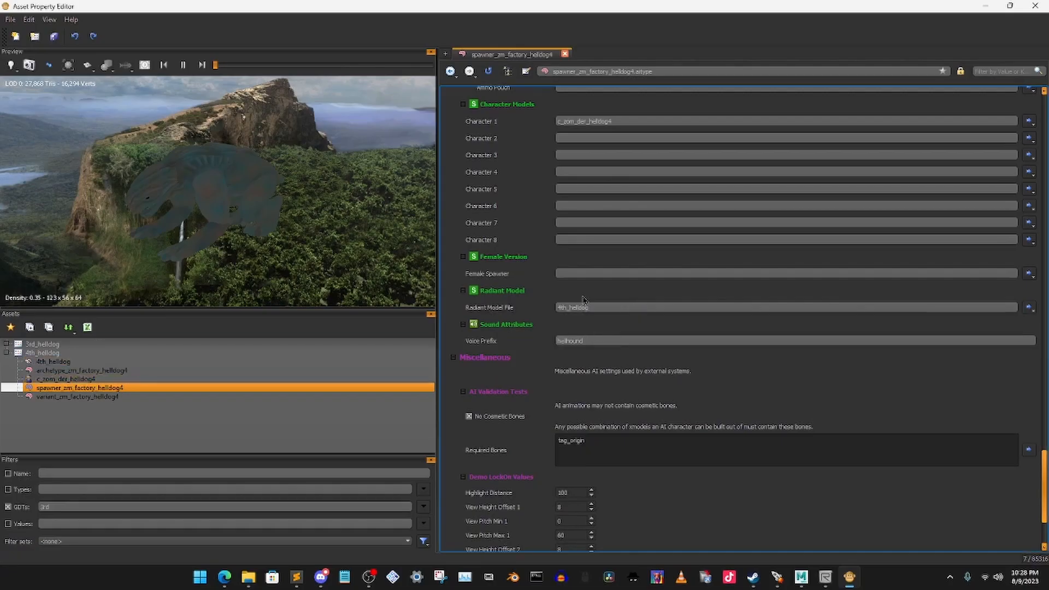
# Step: Set Character 1 of the variant_zm_factory_helldog4 asset to c_zom_der_helldog4
pyautogui.click(67, 397)
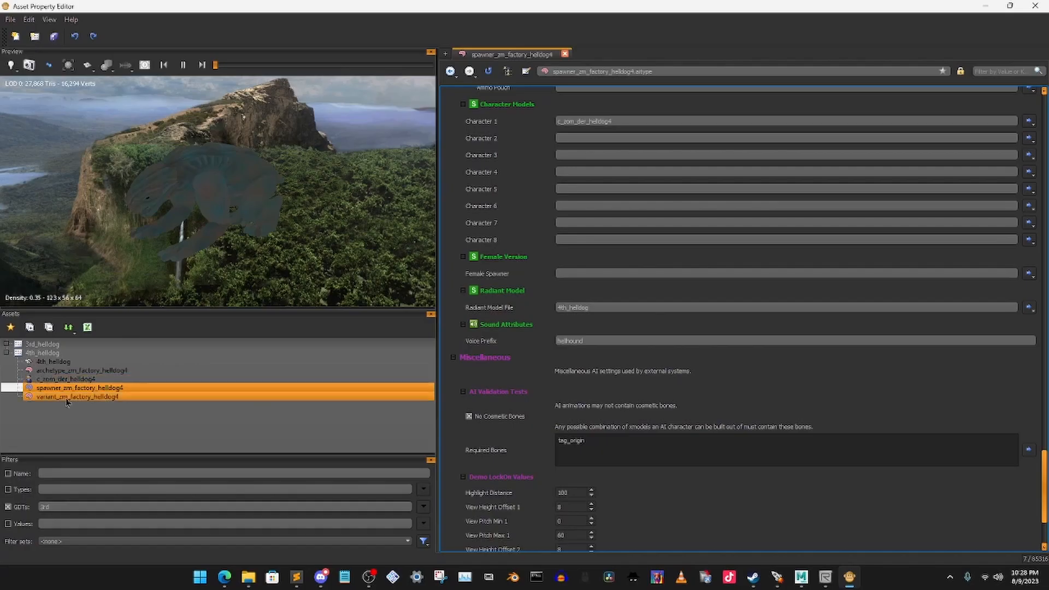
pyautogui.click(624, 121)
pyautogui.press('BackSpace')
pyautogui.write('4')
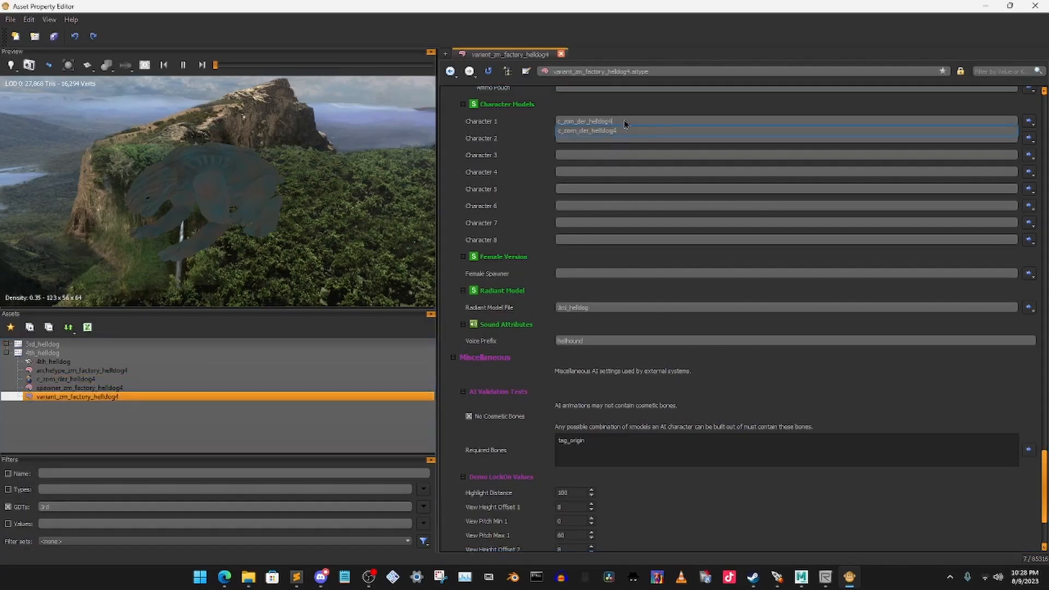
pyautogui.click(618, 131)
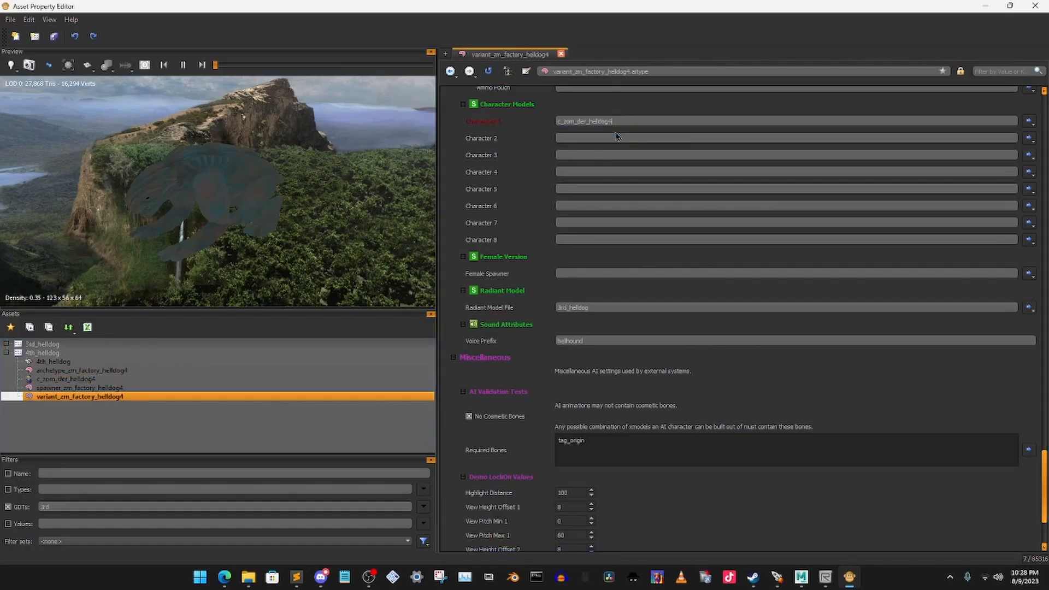
# Step: Set the variant asset's Radiant Model File to 4th_helldog and save the assets
pyautogui.click(568, 306)
pyautogui.press('BackSpace')
pyautogui.press('BackSpace')
pyautogui.press('BackSpace')
pyautogui.write('4th')
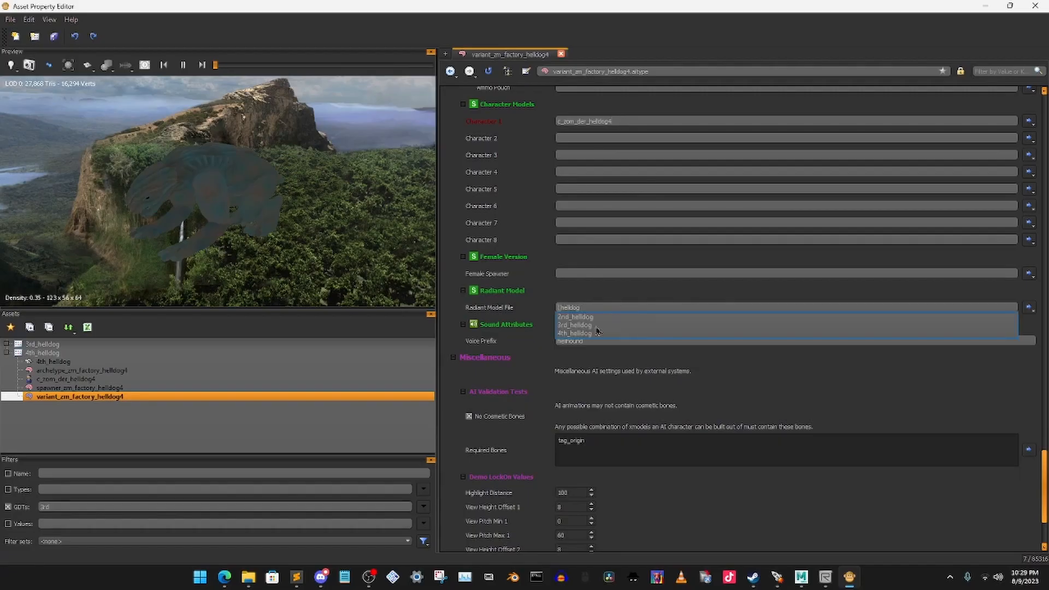
pyautogui.click(580, 335)
pyautogui.hotkey('ctrl', 's')
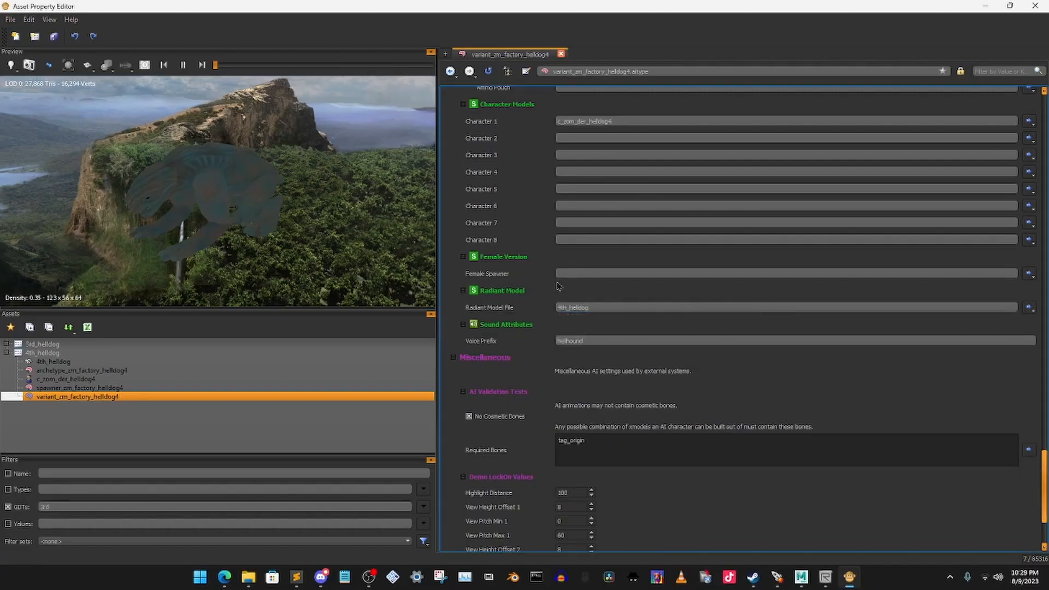
# Step: Create the missing eyeballs_helldogs material for the 4th_helldog model, with an i_eyeballs_helldogs_c color image
pyautogui.click(64, 362)
pyautogui.doubleClick(64, 362)
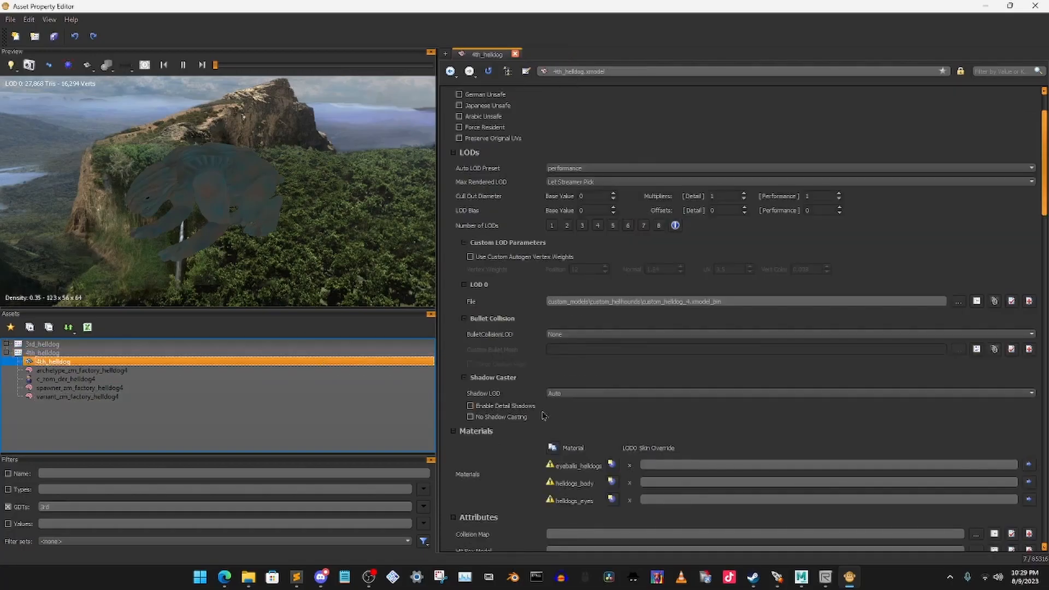
pyautogui.click(612, 465)
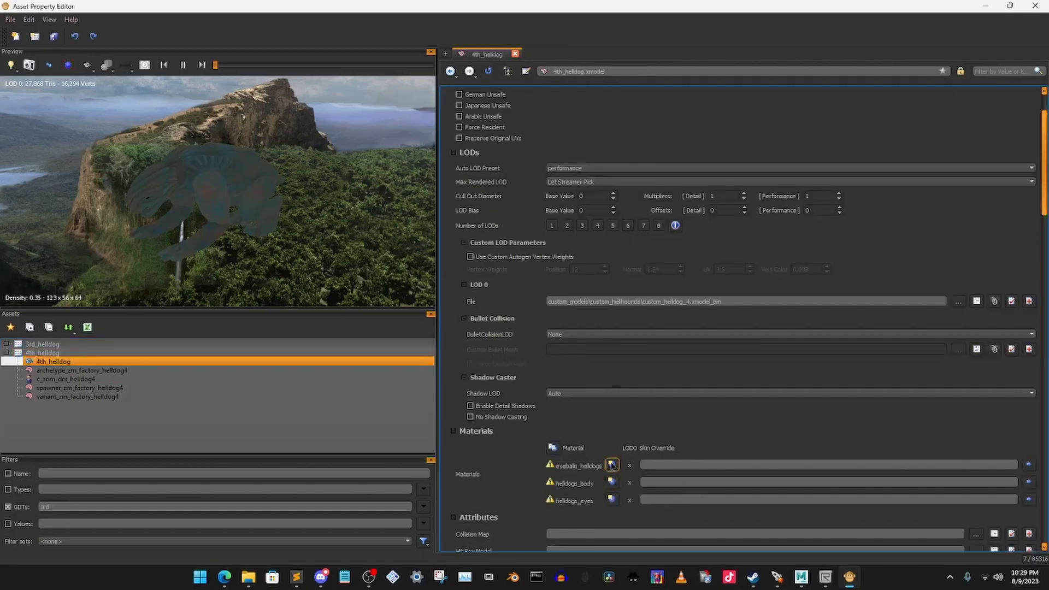
pyautogui.click(589, 311)
pyautogui.click(710, 122)
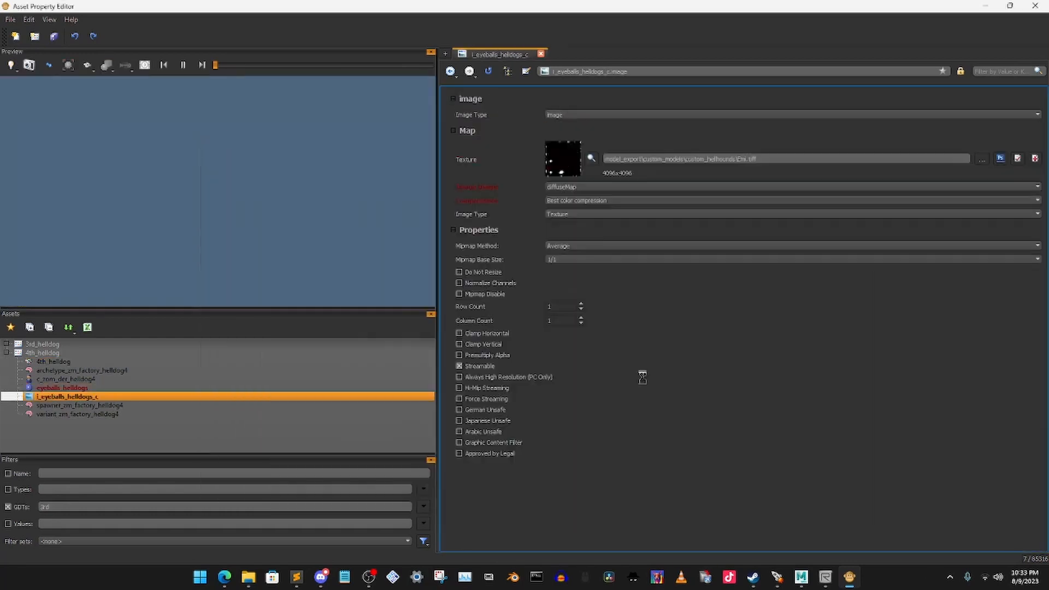
# Step: Create the missing helldogs_body material for the 4th_helldog model and choose its material type
pyautogui.click(80, 363)
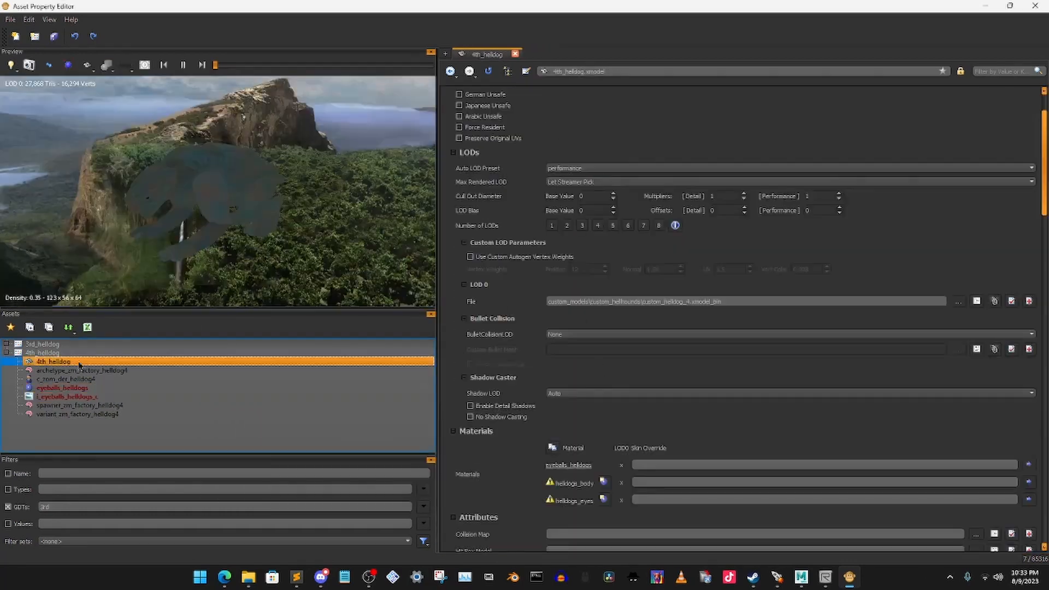
pyautogui.click(601, 480)
pyautogui.click(589, 311)
pyautogui.click(677, 129)
pyautogui.click(678, 219)
# Step: Create the i_helldogs_body_c image in the 4th_helldog GDT as the body material's color map and load its texture file
pyautogui.scroll(-5, 720, 333)
pyautogui.scroll(-10, 723, 337)
pyautogui.click(1012, 359)
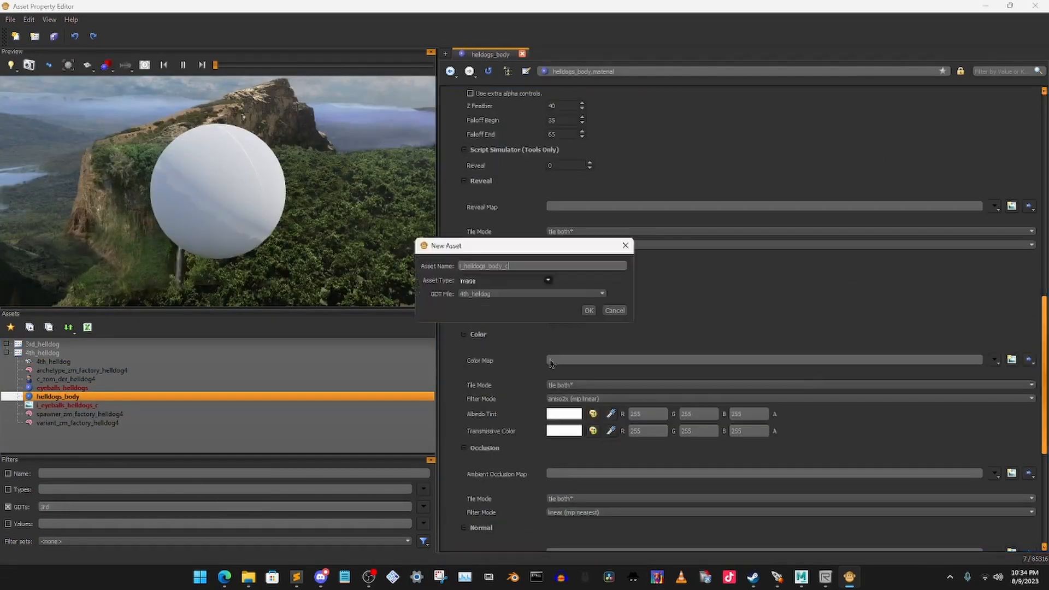
pyautogui.click(588, 311)
pyautogui.click(977, 150)
pyautogui.doubleClick(504, 225)
# Step: Create the missing helldogs_eyes material for the 4th_helldog model and choose its material type
pyautogui.click(106, 362)
pyautogui.click(602, 499)
pyautogui.click(589, 311)
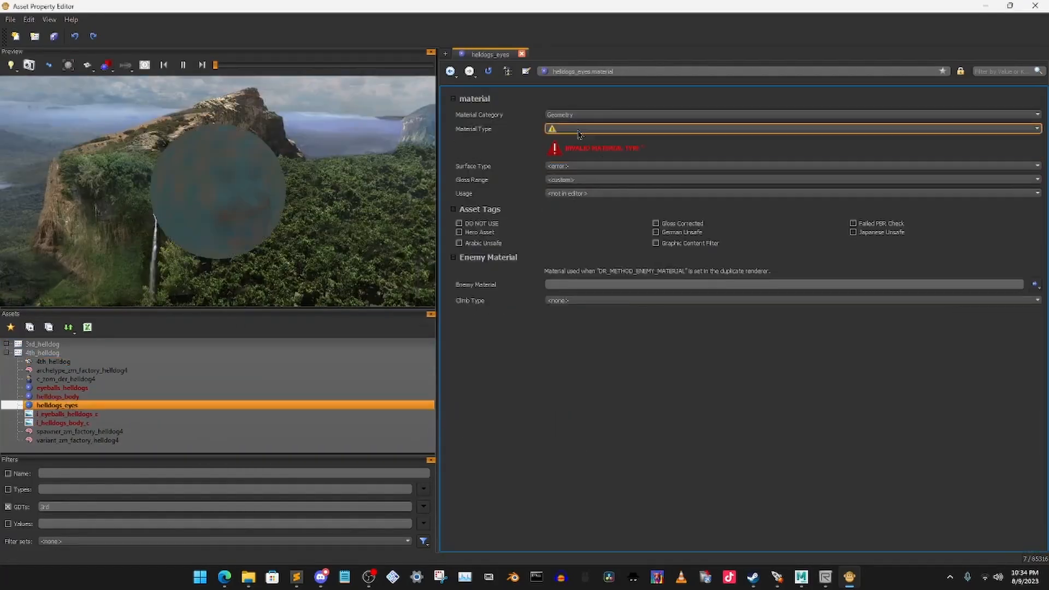
pyautogui.click(581, 130)
pyautogui.click(581, 157)
# Step: Create the i_helldogs_eyes_c image as the eyes material's color map and load the Alien-Animal_eye.tiff texture
pyautogui.click(1011, 359)
pyautogui.click(588, 311)
pyautogui.click(981, 156)
pyautogui.click(445, 235)
pyautogui.click(814, 496)
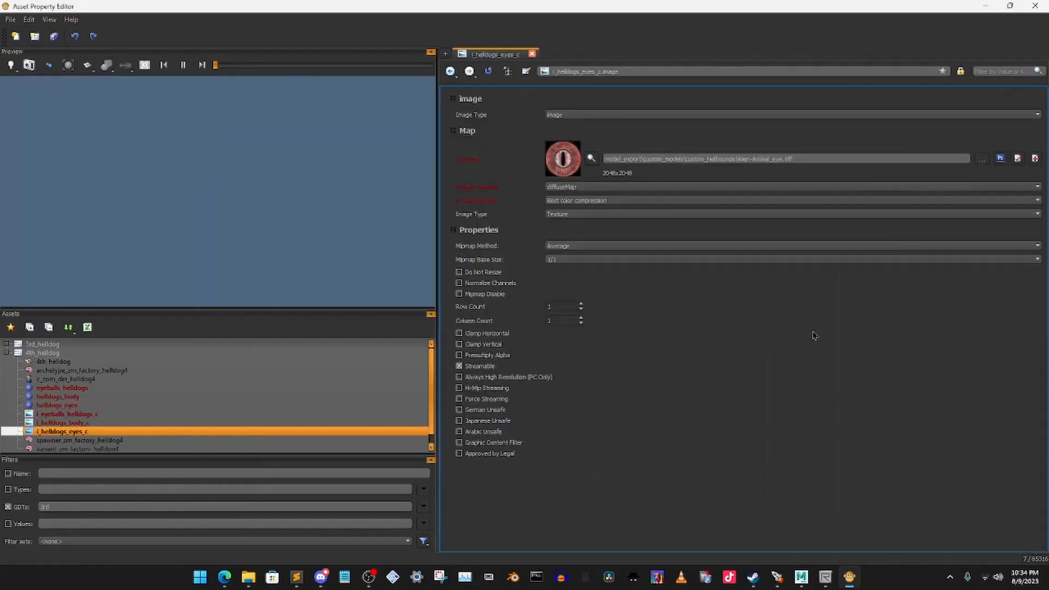
# Step: Create the i_eyeballs_helldogs_n image as the eyeballs_helldogs material's normal map and load its texture file from the custom_hellhounds folder
pyautogui.click(62, 388)
pyautogui.scroll(-10, 831, 410)
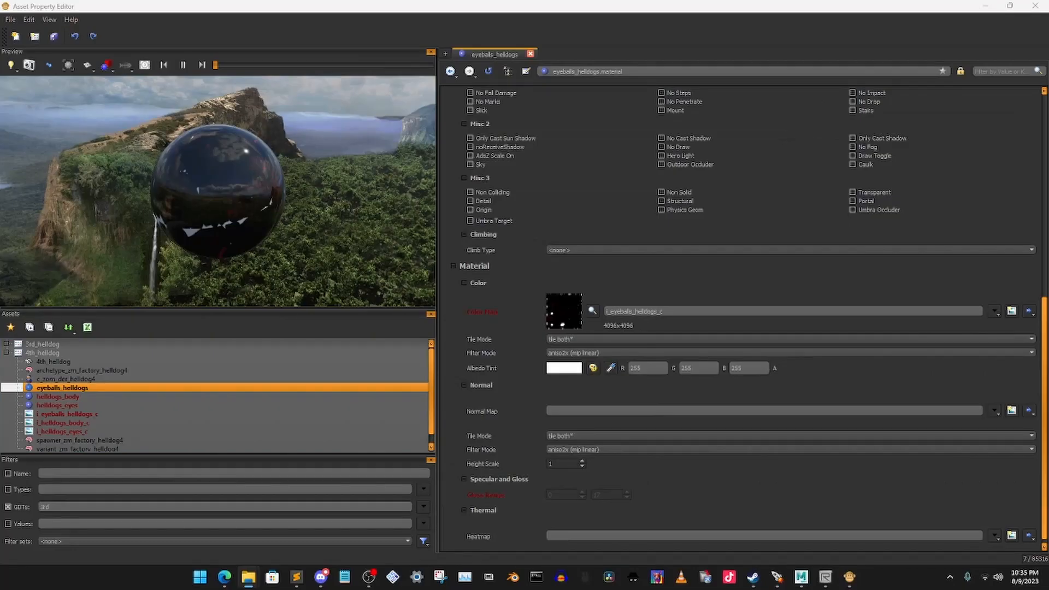
pyautogui.click(994, 410)
pyautogui.click(589, 311)
pyautogui.click(982, 158)
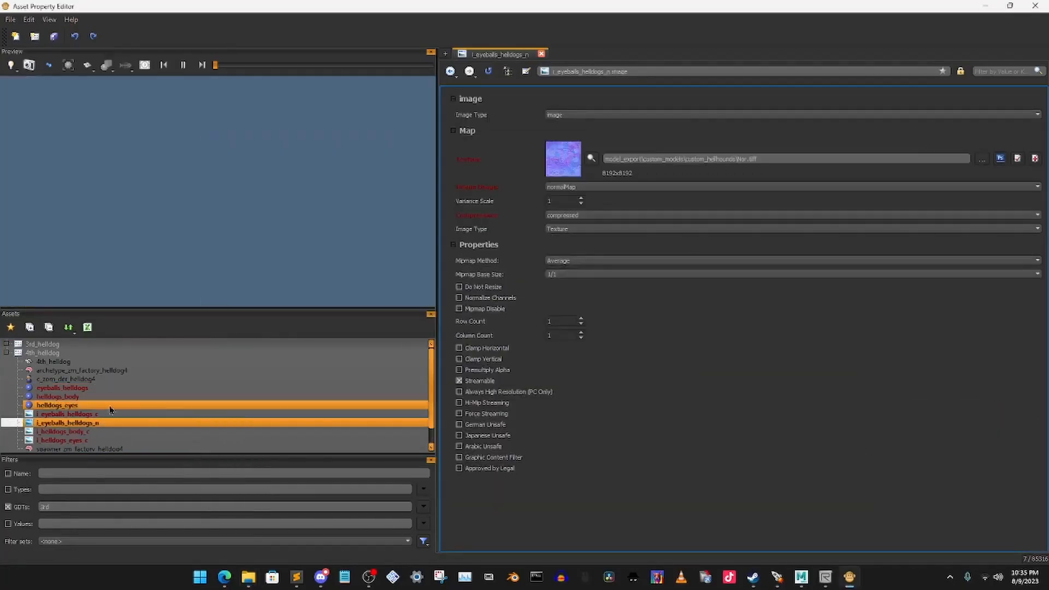
# Step: Create the i_helldogs_body_n image as the helldogs_body material's normal map and load its texture file
pyautogui.click(106, 397)
pyautogui.scroll(-10, 831, 410)
pyautogui.click(995, 434)
pyautogui.click(588, 311)
pyautogui.click(981, 158)
# Step: Create the i_helldogs_eyes_n image as the helldogs_eyes material's normal map and load its texture file
pyautogui.click(119, 407)
pyautogui.scroll(-10, 832, 410)
pyautogui.click(995, 434)
pyautogui.click(589, 311)
pyautogui.click(982, 158)
# Step: Check the material settings and the color and normal maps of the eyeballs_helldogs and helldogs_eyes materials
pyautogui.click(64, 371)
pyautogui.scroll(-10, 792, 348)
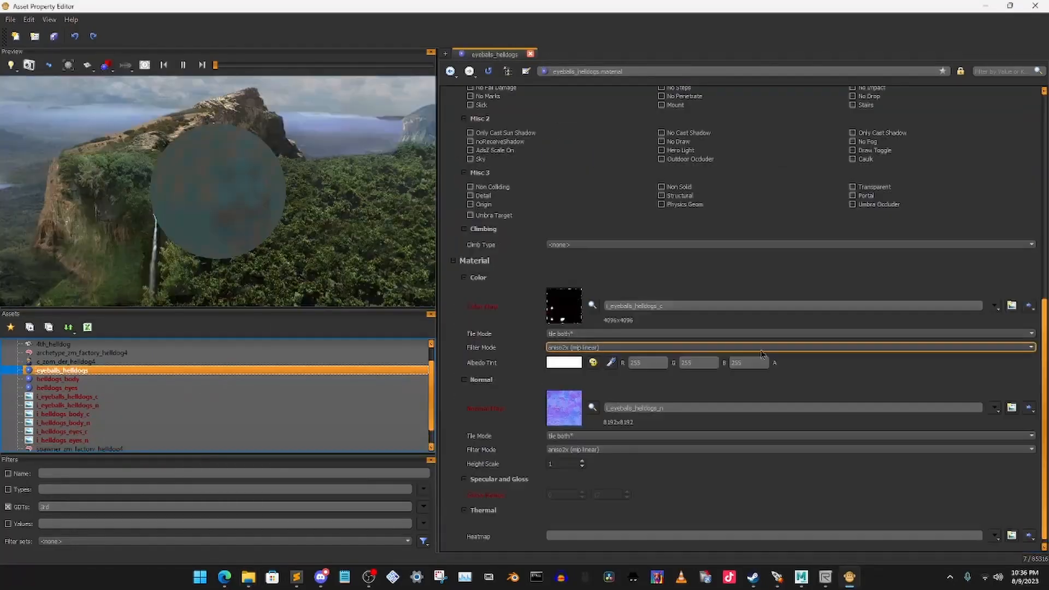
pyautogui.click(92, 397)
pyautogui.click(65, 388)
pyautogui.scroll(1, 65, 388)
pyautogui.scroll(10, 581, 297)
pyautogui.click(581, 115)
pyautogui.scroll(-10, 581, 297)
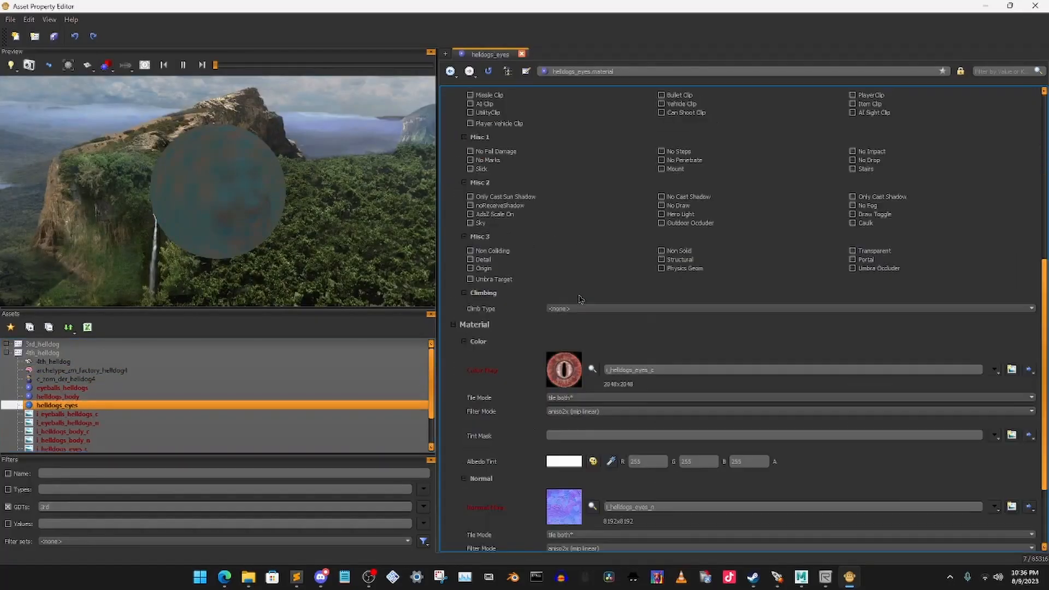
# Step: Set the compression method of the helldog texture images, including i_eyeballs_helldogs_c, to Uncompressed
pyautogui.click(57, 362)
pyautogui.scroll(-1, 76, 415)
pyautogui.click(80, 432)
pyautogui.click(792, 216)
pyautogui.click(102, 414)
pyautogui.click(96, 397)
pyautogui.click(94, 388)
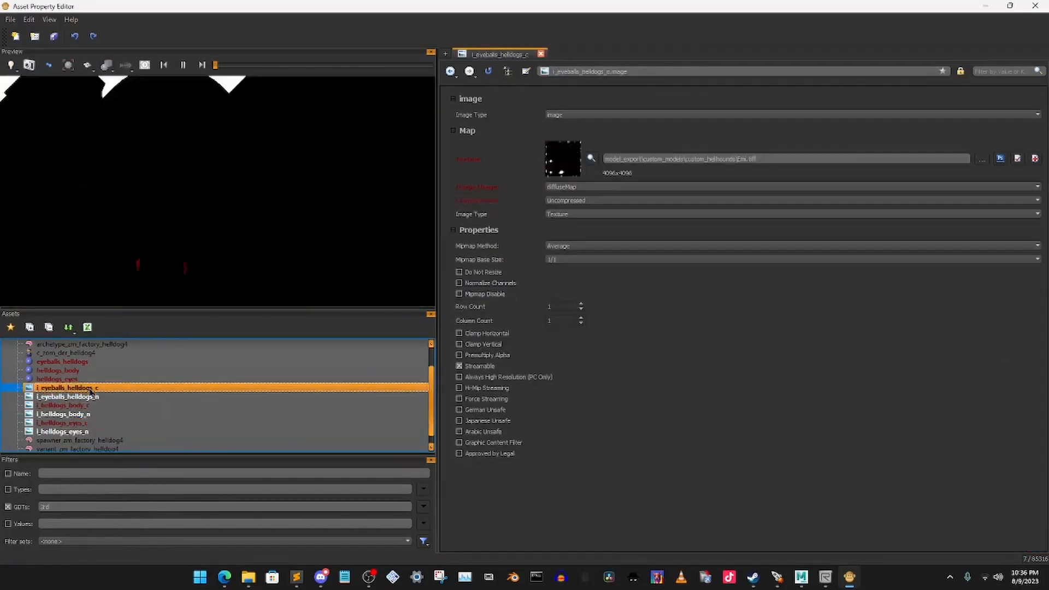
# Step: Look over the settings of the helldogs_body and eyeballs_helldogs materials
pyautogui.click(64, 370)
pyautogui.scroll(-10, 635, 355)
pyautogui.click(64, 361)
pyautogui.scroll(-10, 638, 421)
pyautogui.click(105, 363)
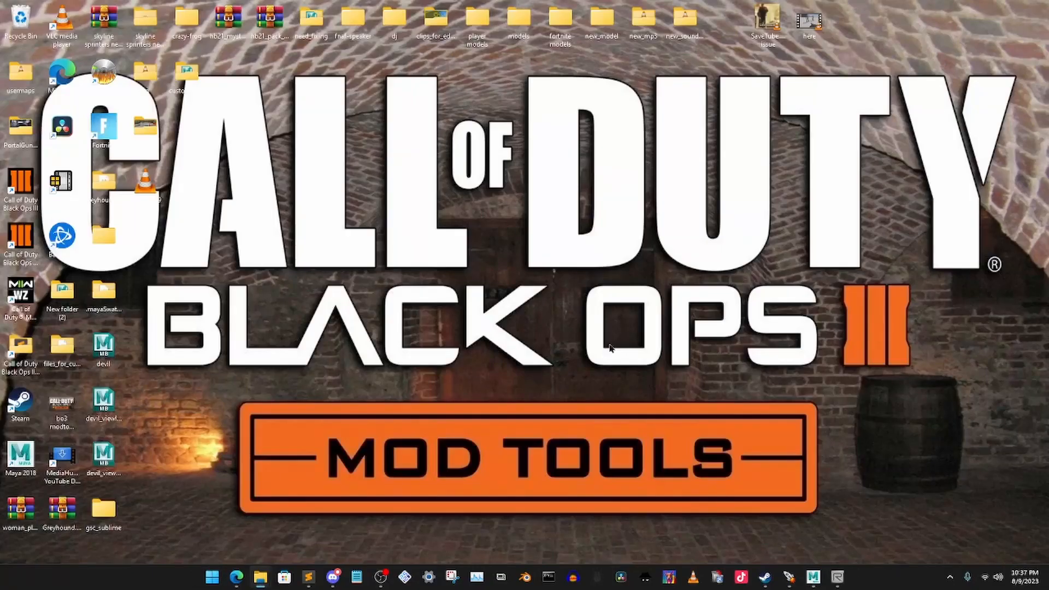
# Step: Switch to the mod tools and restart Radiant with the zm_retch_der_toten_remake map
pyautogui.click(790, 577)
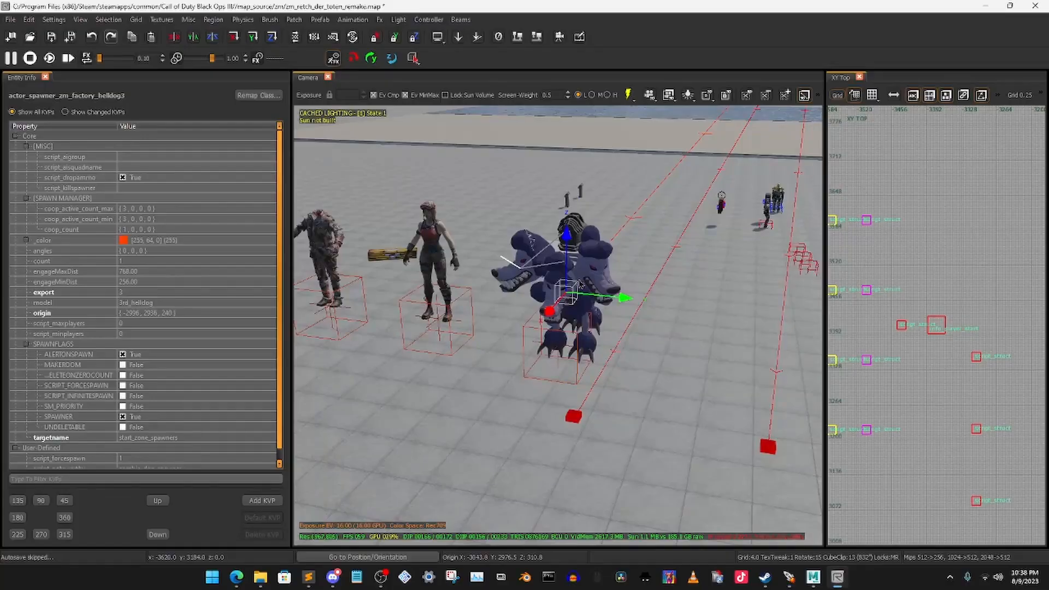
pyautogui.click(1036, 6)
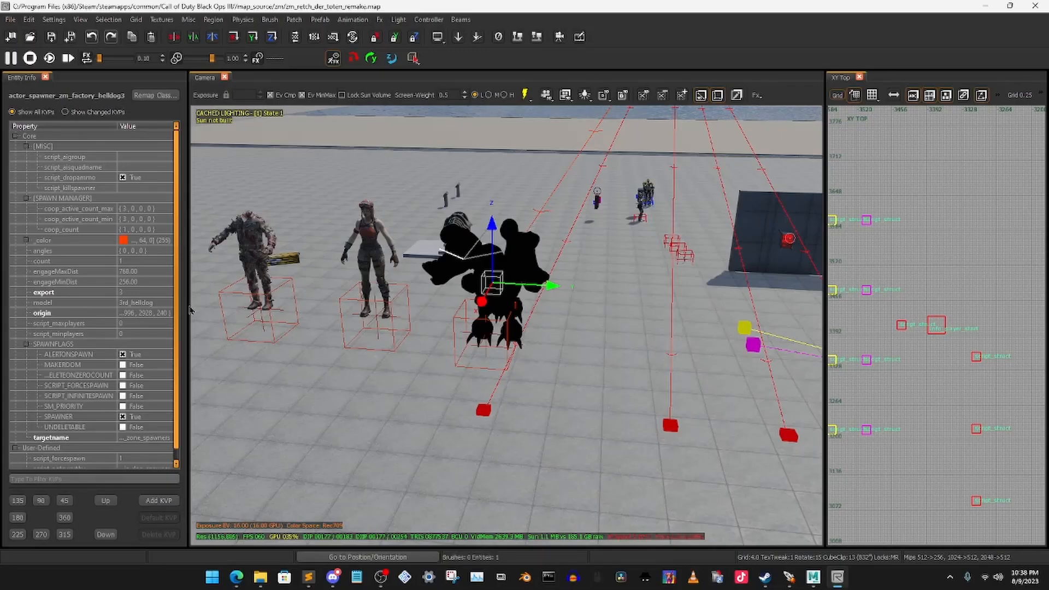
# Step: Remap the actor_spawner_zm_factory_helldog3 entity to the actor_spawner_zm_factory_helldog4 class, undoing the deletion of the entity
pyautogui.moveTo(189, 310); pyautogui.dragTo(325, 309)
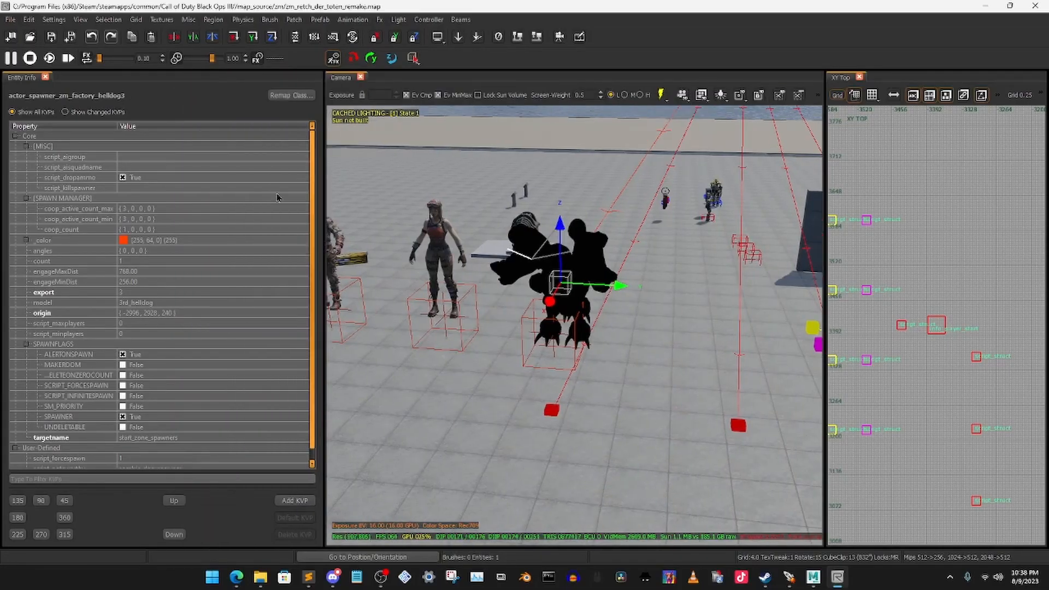
pyautogui.click(291, 95)
pyautogui.click(524, 376)
pyautogui.click(585, 402)
pyautogui.press('Delete')
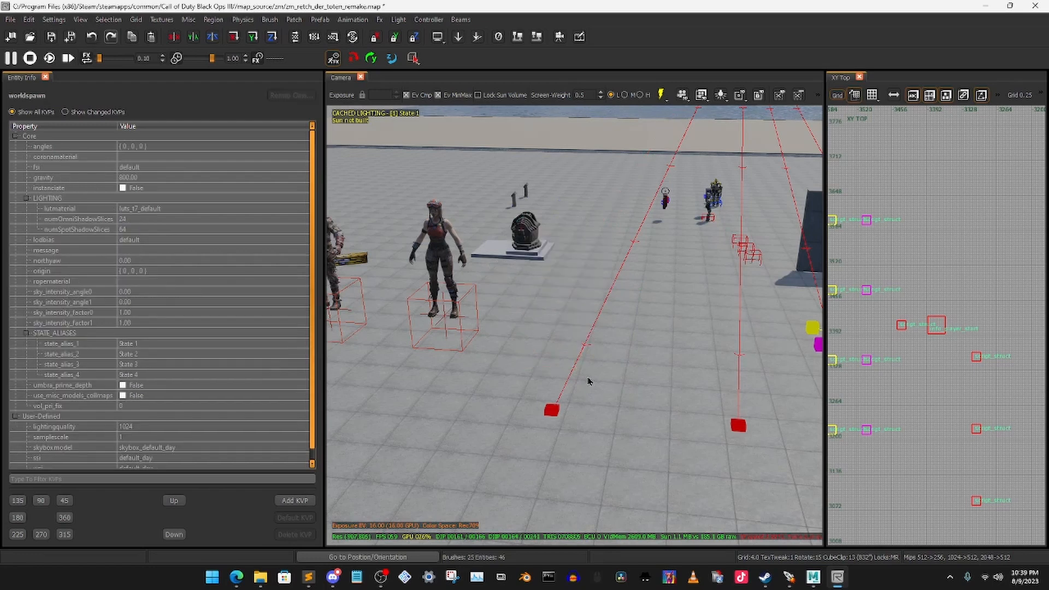
pyautogui.hotkey('ctrl', 'z')
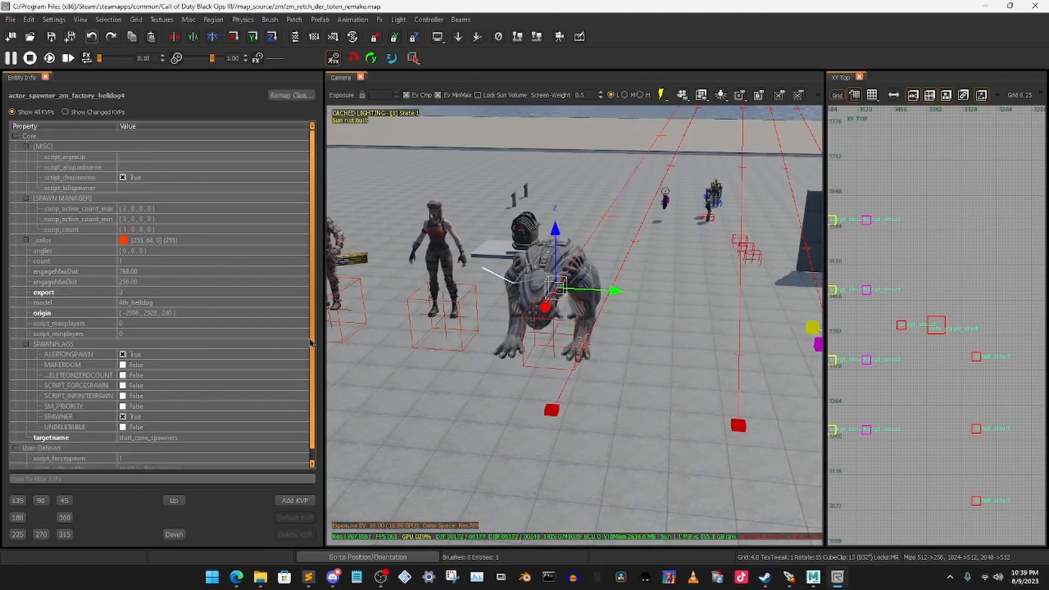
# Step: Examine the remapped helldog spawner's model from the side and its entity properties
pyautogui.moveTo(323, 328); pyautogui.dragTo(254, 326)
pyautogui.moveTo(519, 240); pyautogui.dragTo(459, 240, button='right')
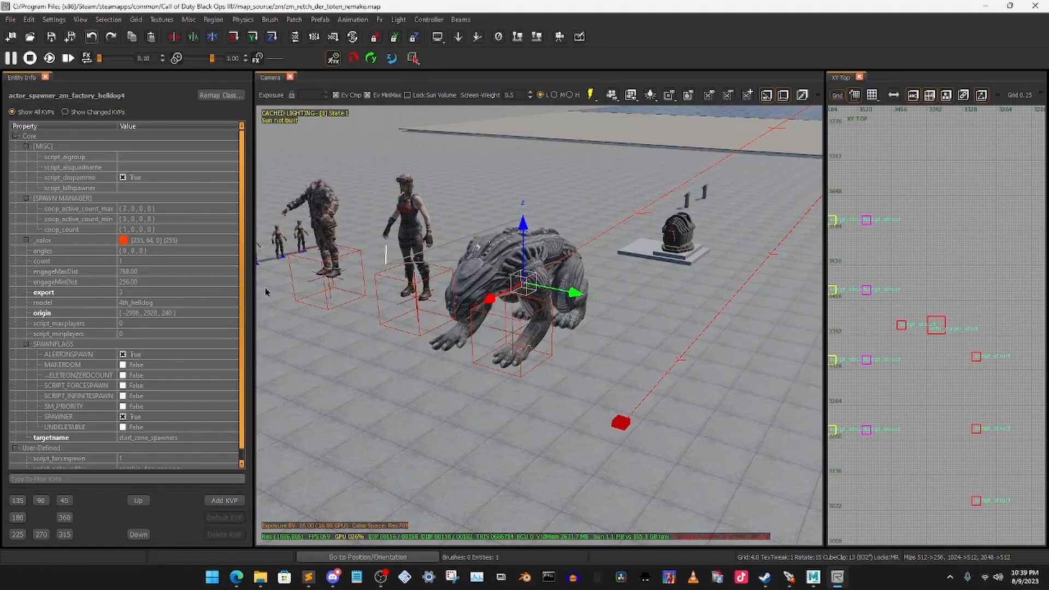
pyautogui.scroll(-1, 195, 304)
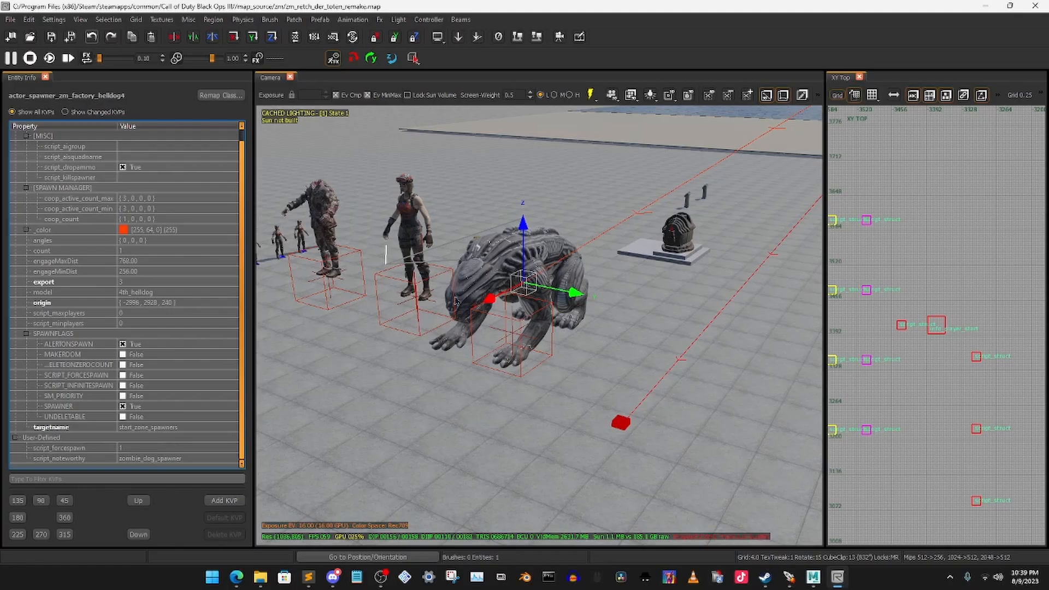
# Step: Place a helldog4 spawner from the Factory group of the Spawner_Zm actors on the open floor beside the existing helldog
pyautogui.press('Escape')
pyautogui.press('n')
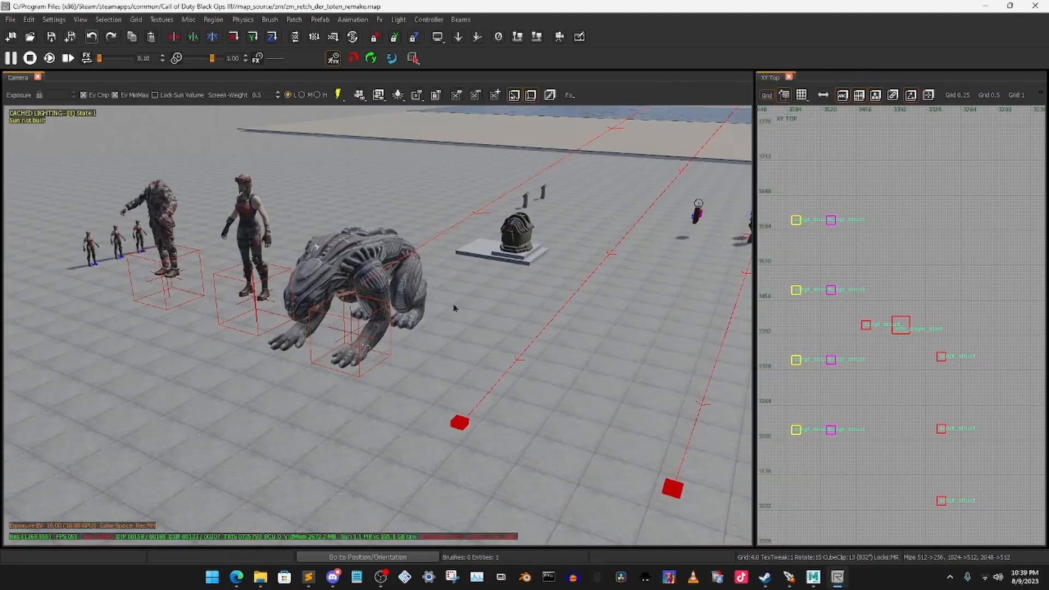
pyautogui.moveTo(454, 306); pyautogui.dragTo(470, 301, button='right')
pyautogui.moveTo(481, 348); pyautogui.dragTo(497, 345, button='right')
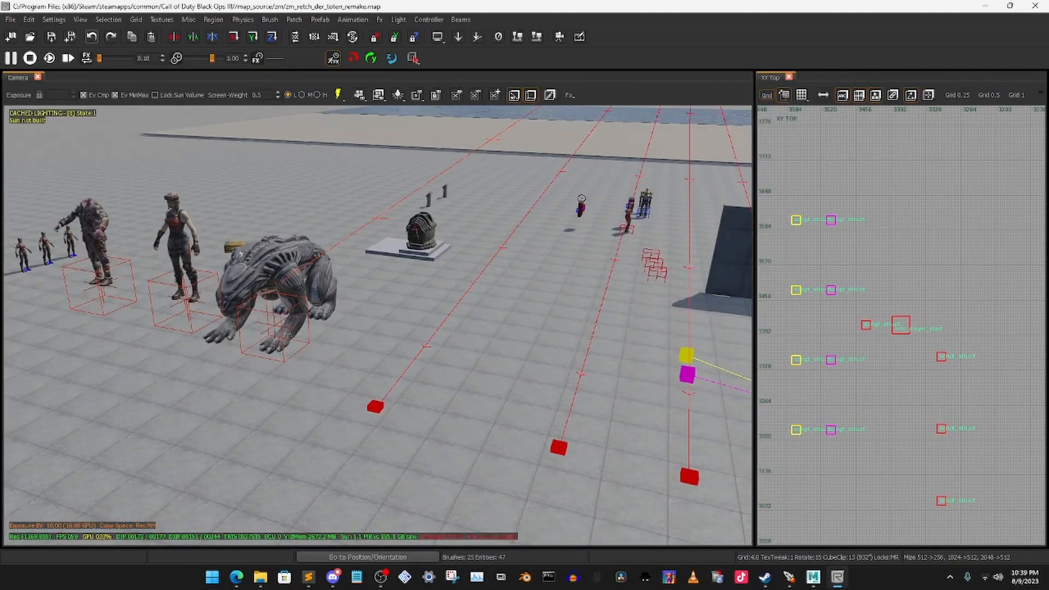
pyautogui.press('b')
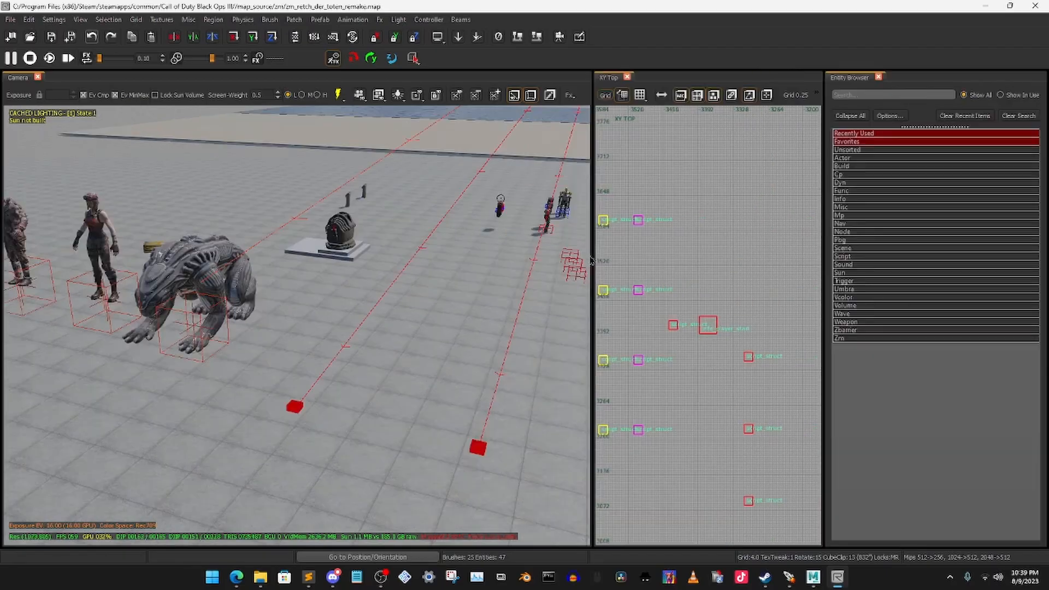
pyautogui.click(861, 160)
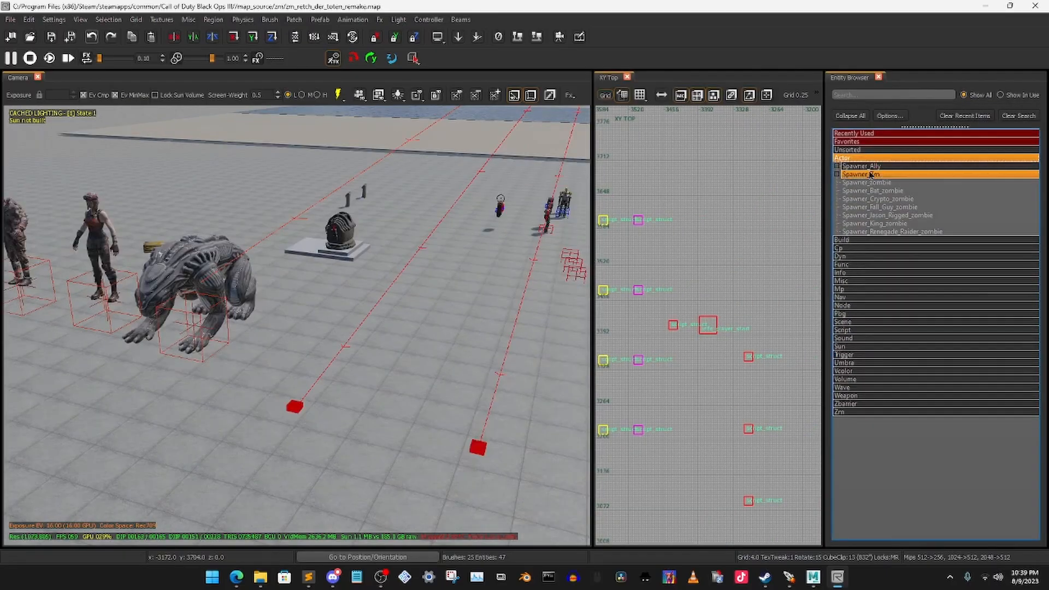
pyautogui.click(869, 175)
pyautogui.click(887, 183)
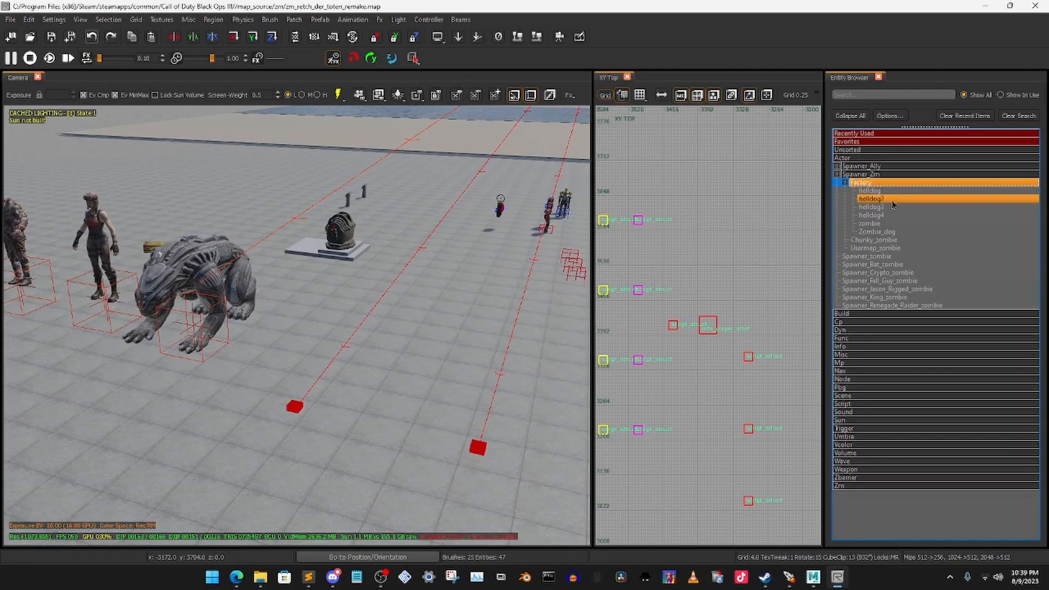
pyautogui.click(885, 216)
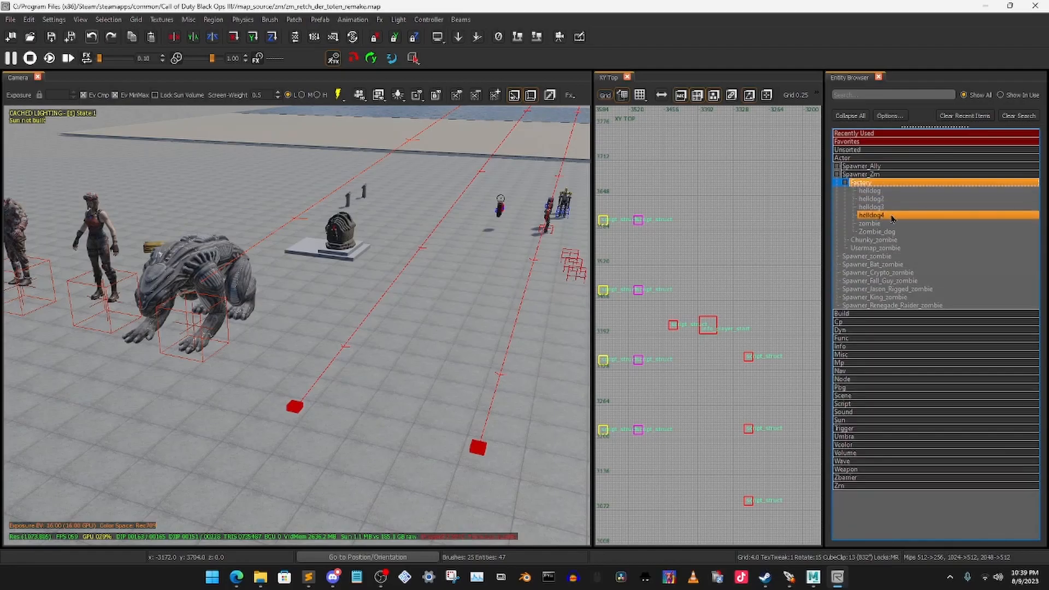
pyautogui.click(894, 219)
pyautogui.moveTo(901, 218); pyautogui.dragTo(629, 254)
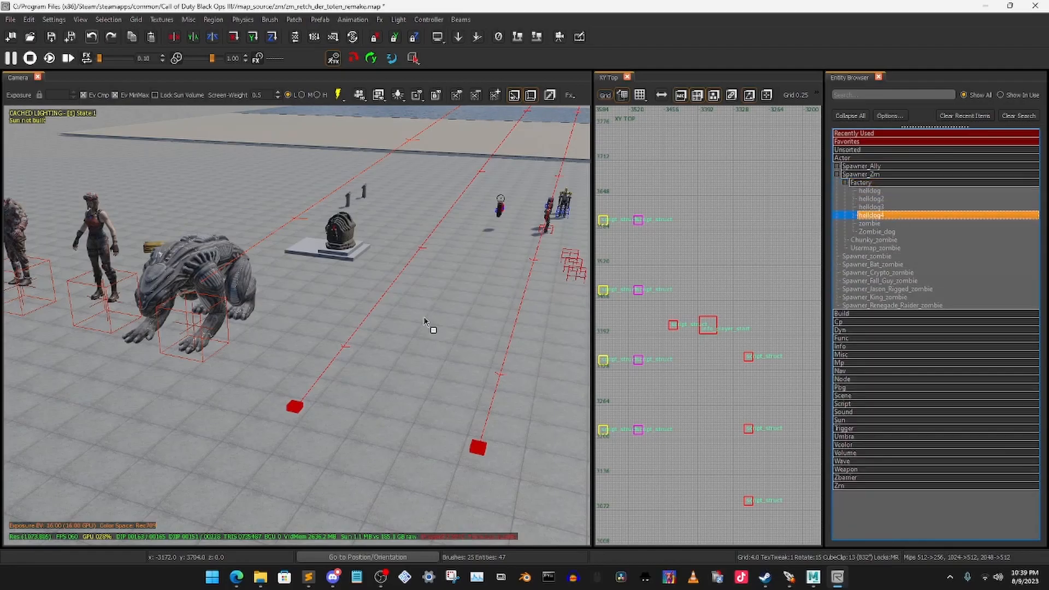
pyautogui.moveTo(424, 318); pyautogui.dragTo(425, 317)
# Step: Check the entity properties of the newly placed helldog4 spawner and delete that spawner
pyautogui.press('b')
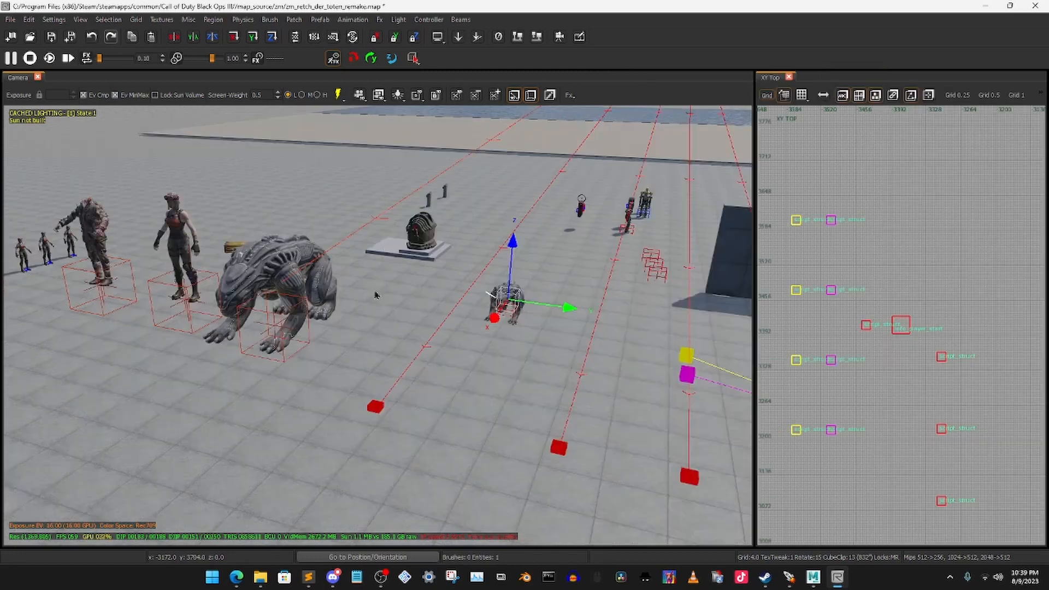
pyautogui.press('n')
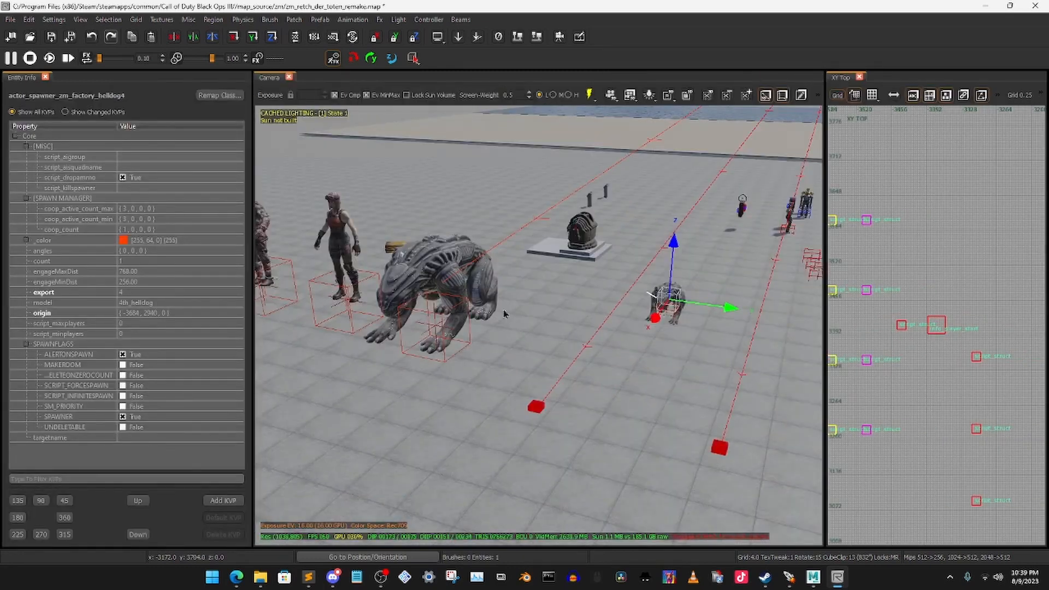
pyautogui.press('BackSpace')
# Step: Review the remapped helldog spawner's properties down to its user-defined script values, and deselect it
pyautogui.keyDown('shift'); pyautogui.click(443, 284); pyautogui.keyUp('shift')
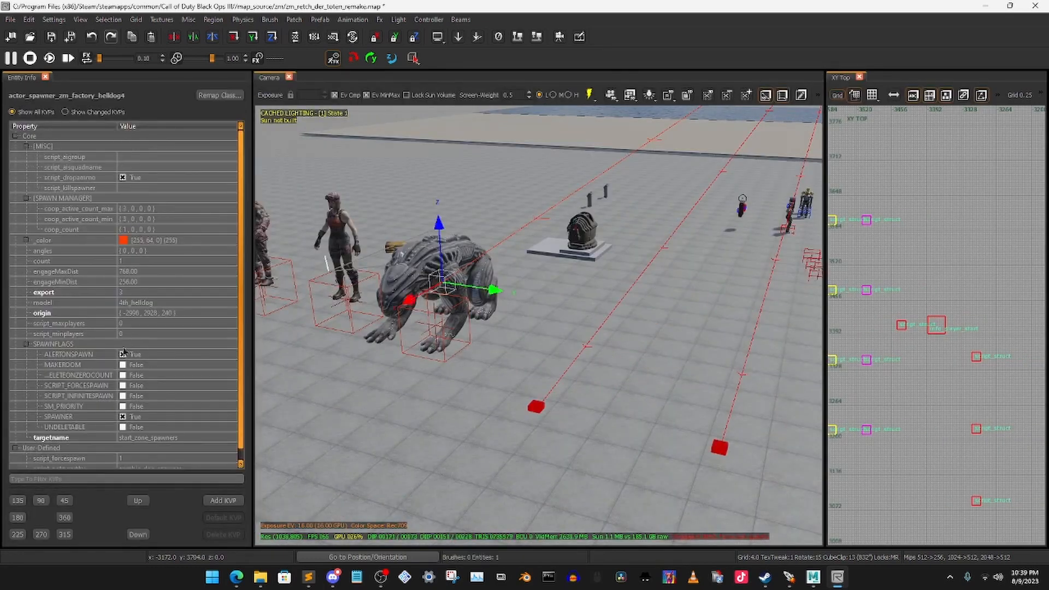
pyautogui.scroll(-1, 158, 382)
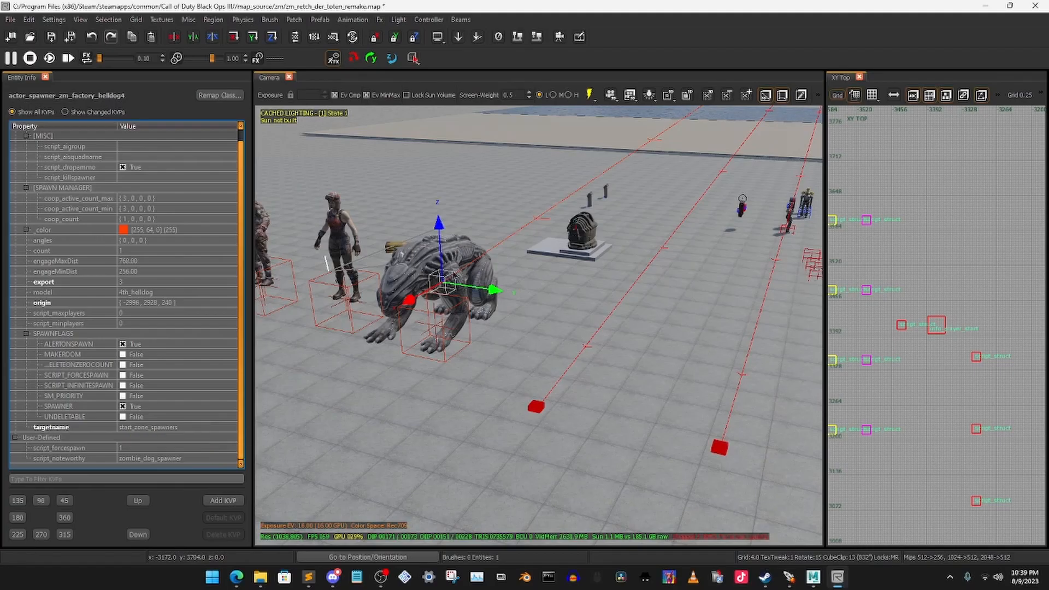
pyautogui.press('Escape')
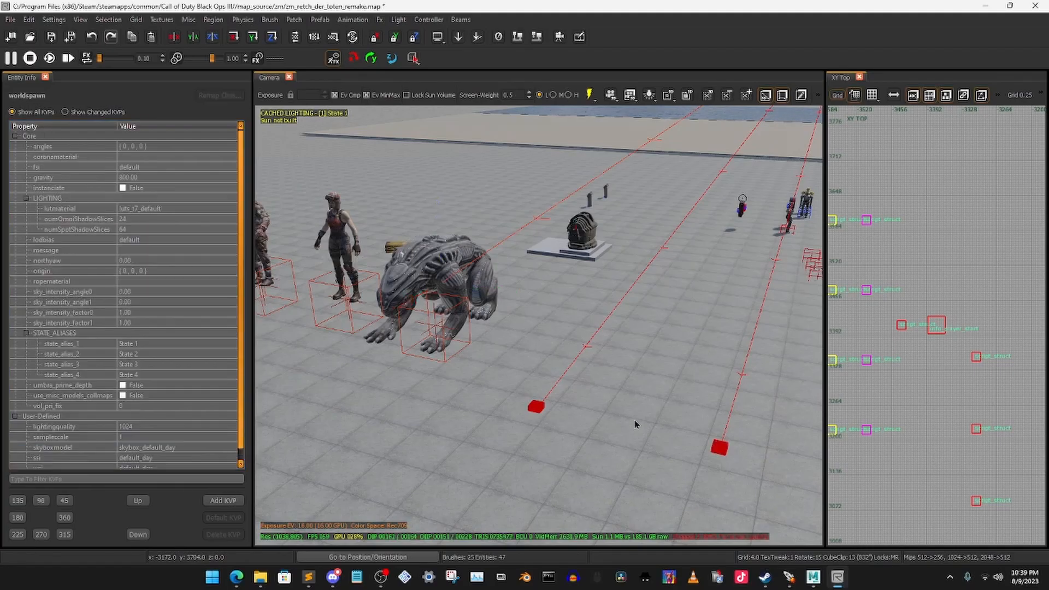
# Step: Switch to the Mod Tools Launcher and build zm_retch_der_toten_remake with full compile, medium light and link enabled
pyautogui.click(720, 449)
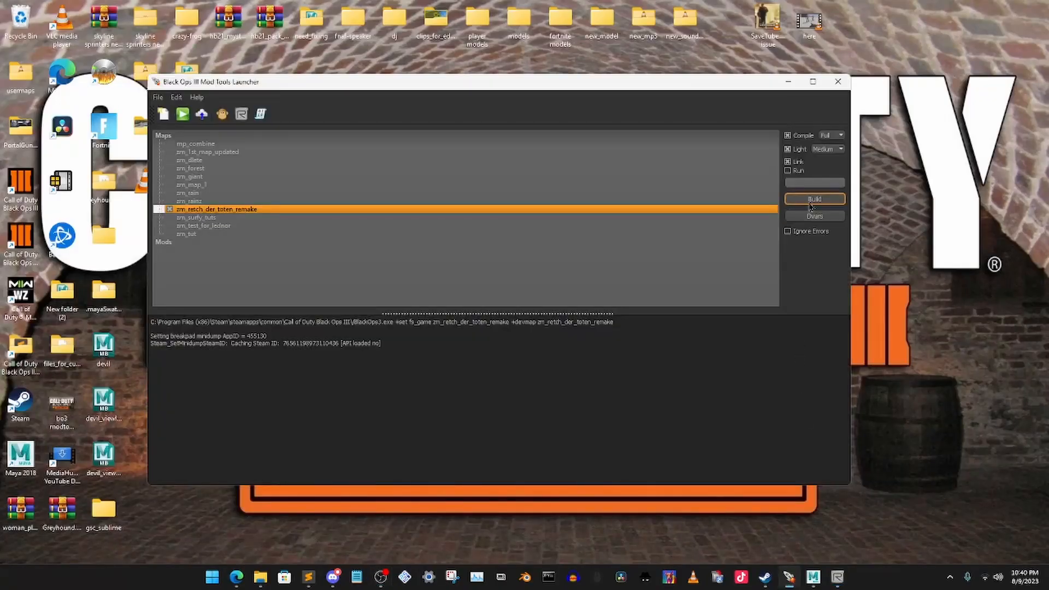
pyautogui.click(814, 199)
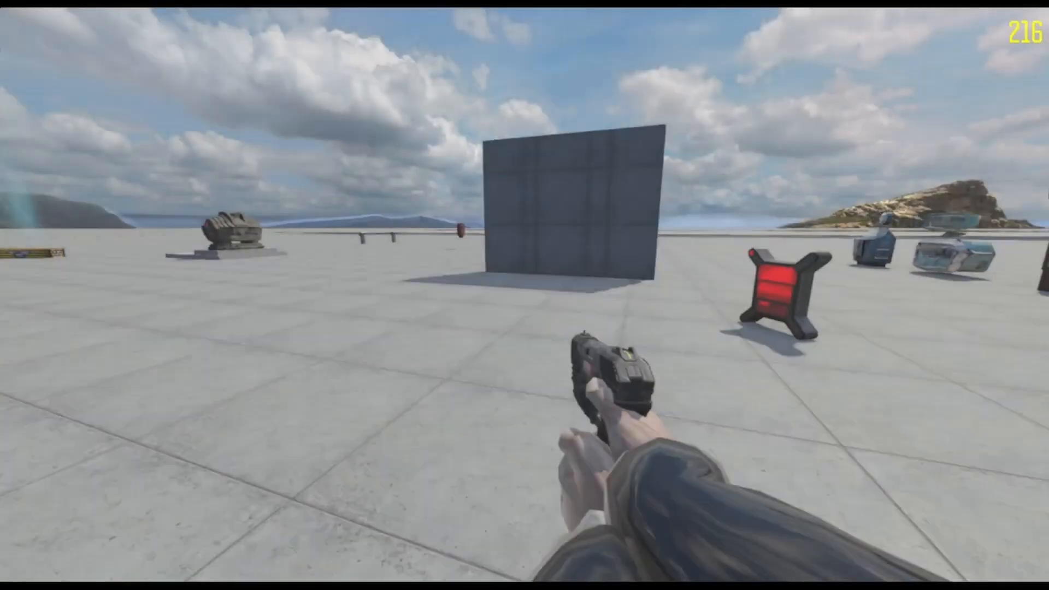
# Step: Enable god mode in the running game with the console command /god
pyautogui.press('`')
pyautogui.write('/god')
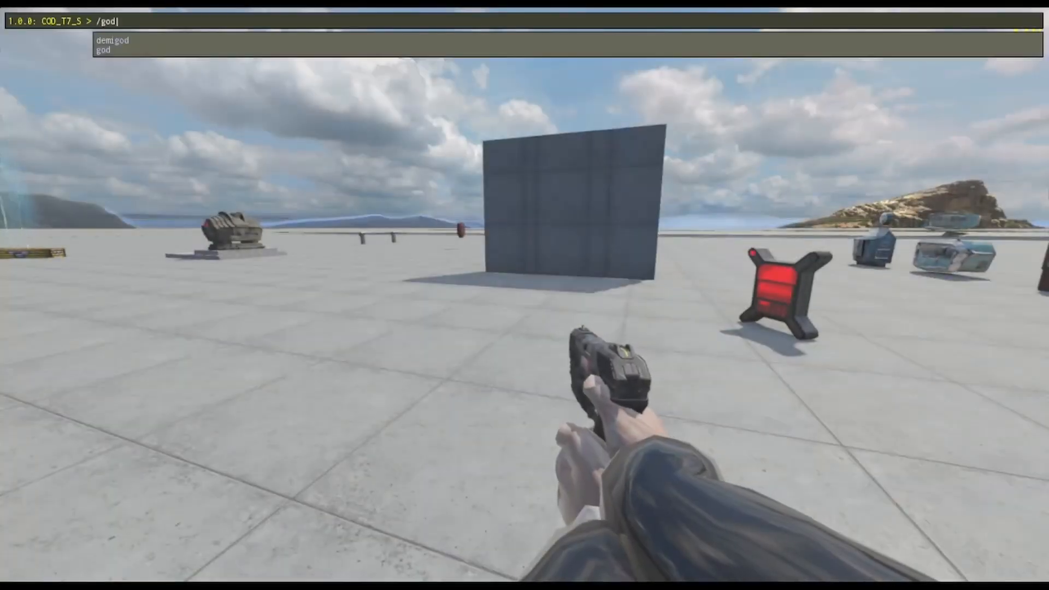
pyautogui.press('Return')
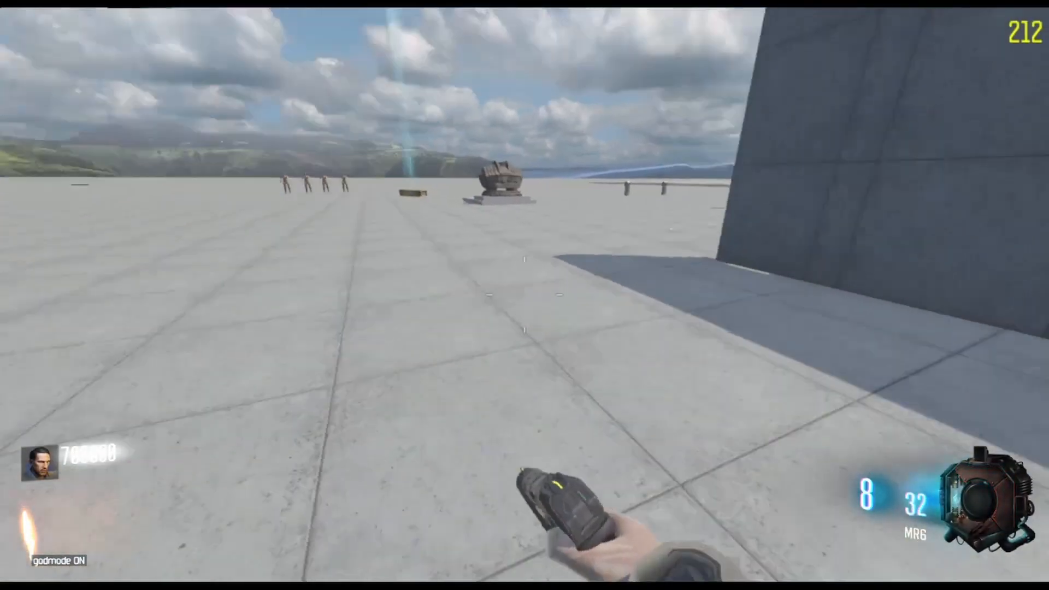
# Step: Playtest the map by moving around the spawned helldogs and shooting at them to examine their model and behaviour
pyautogui.press('s')
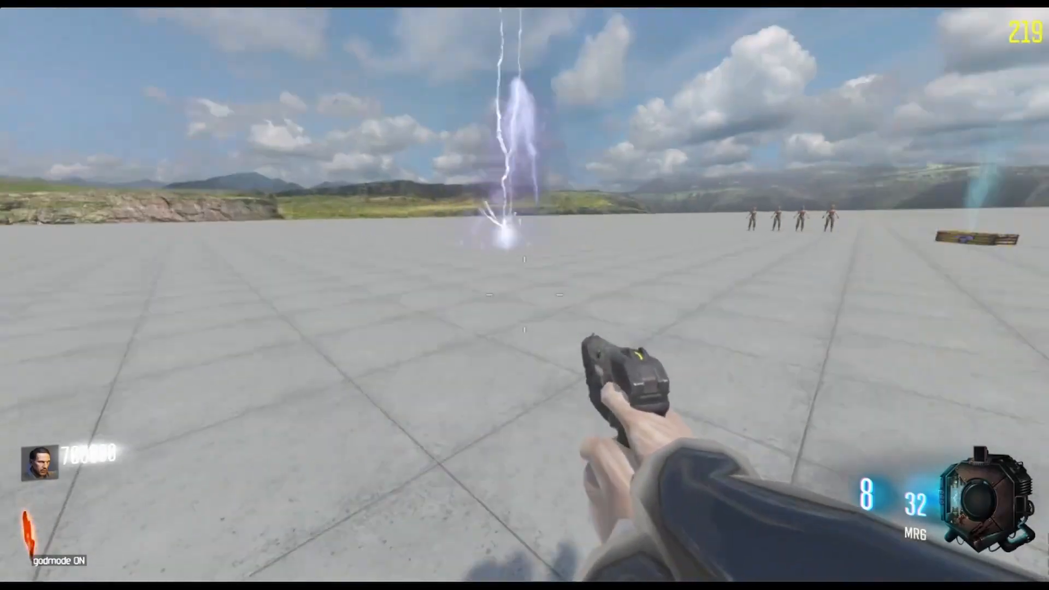
pyautogui.press('s')
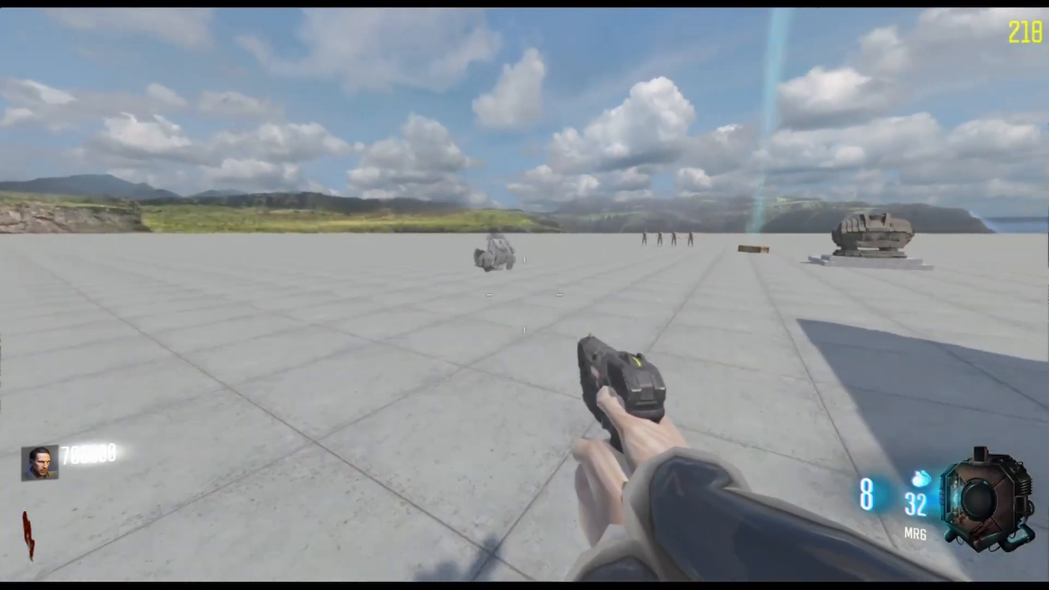
pyautogui.press('s')
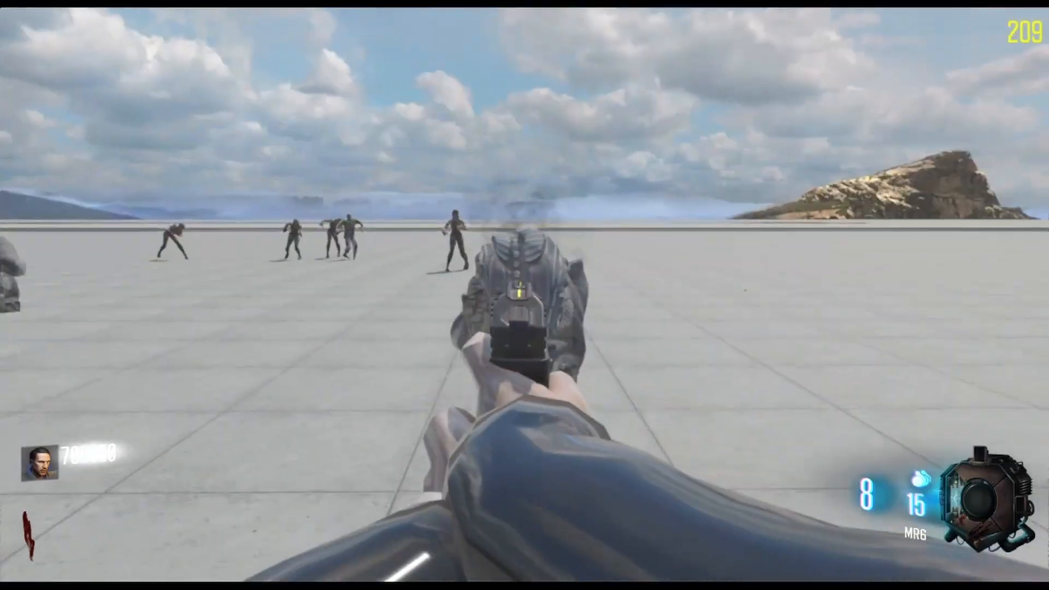
pyautogui.click(524, 295)
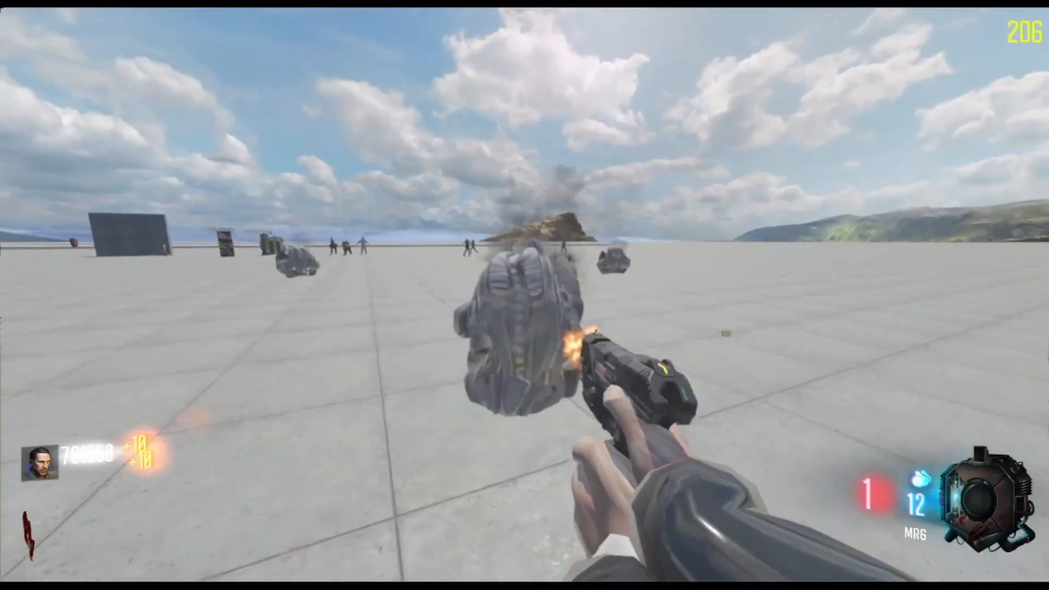
pyautogui.press('w')
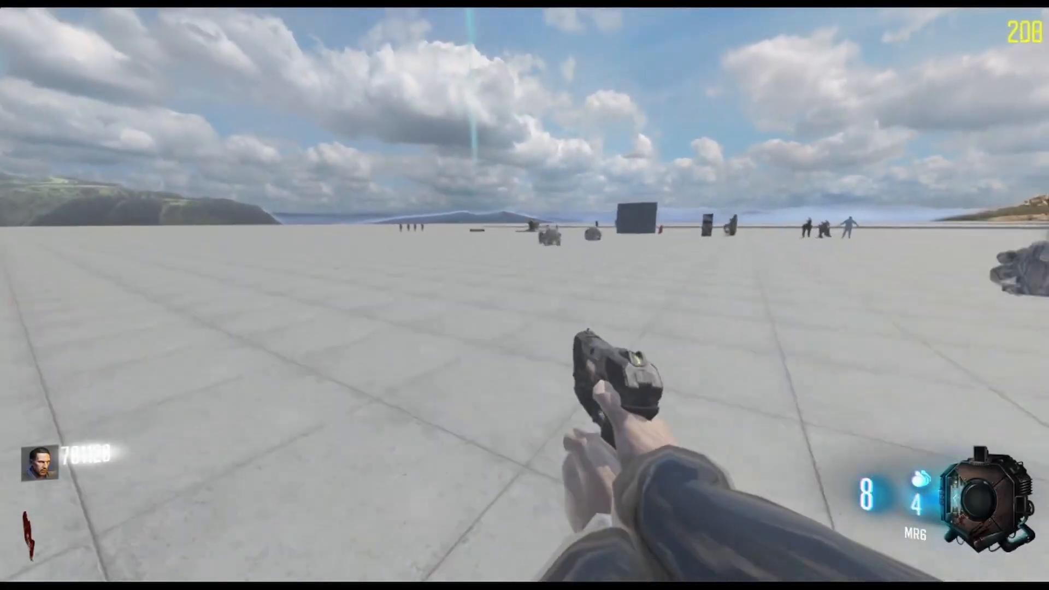
pyautogui.press('w')
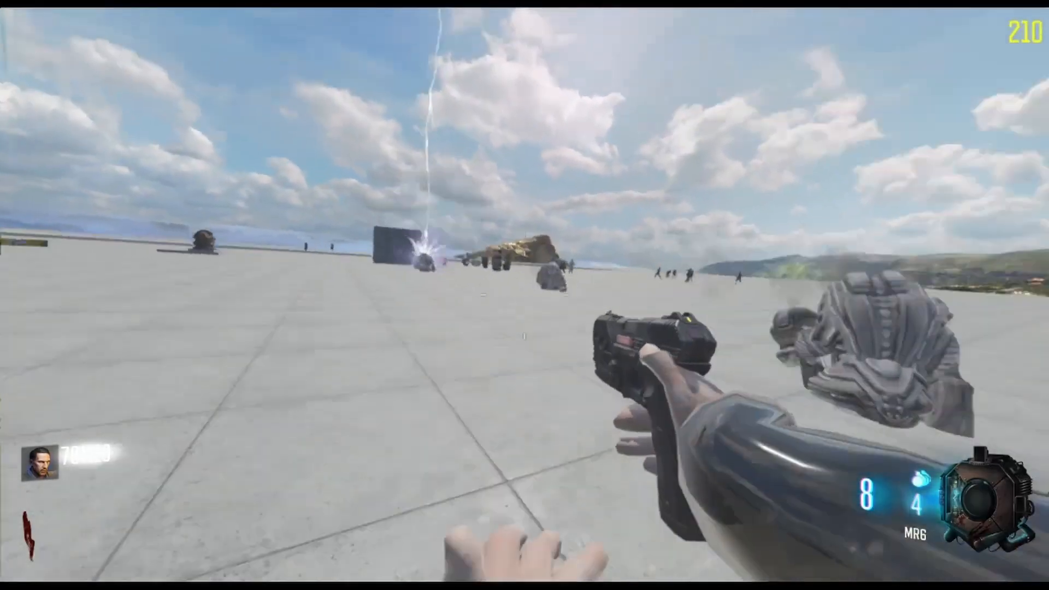